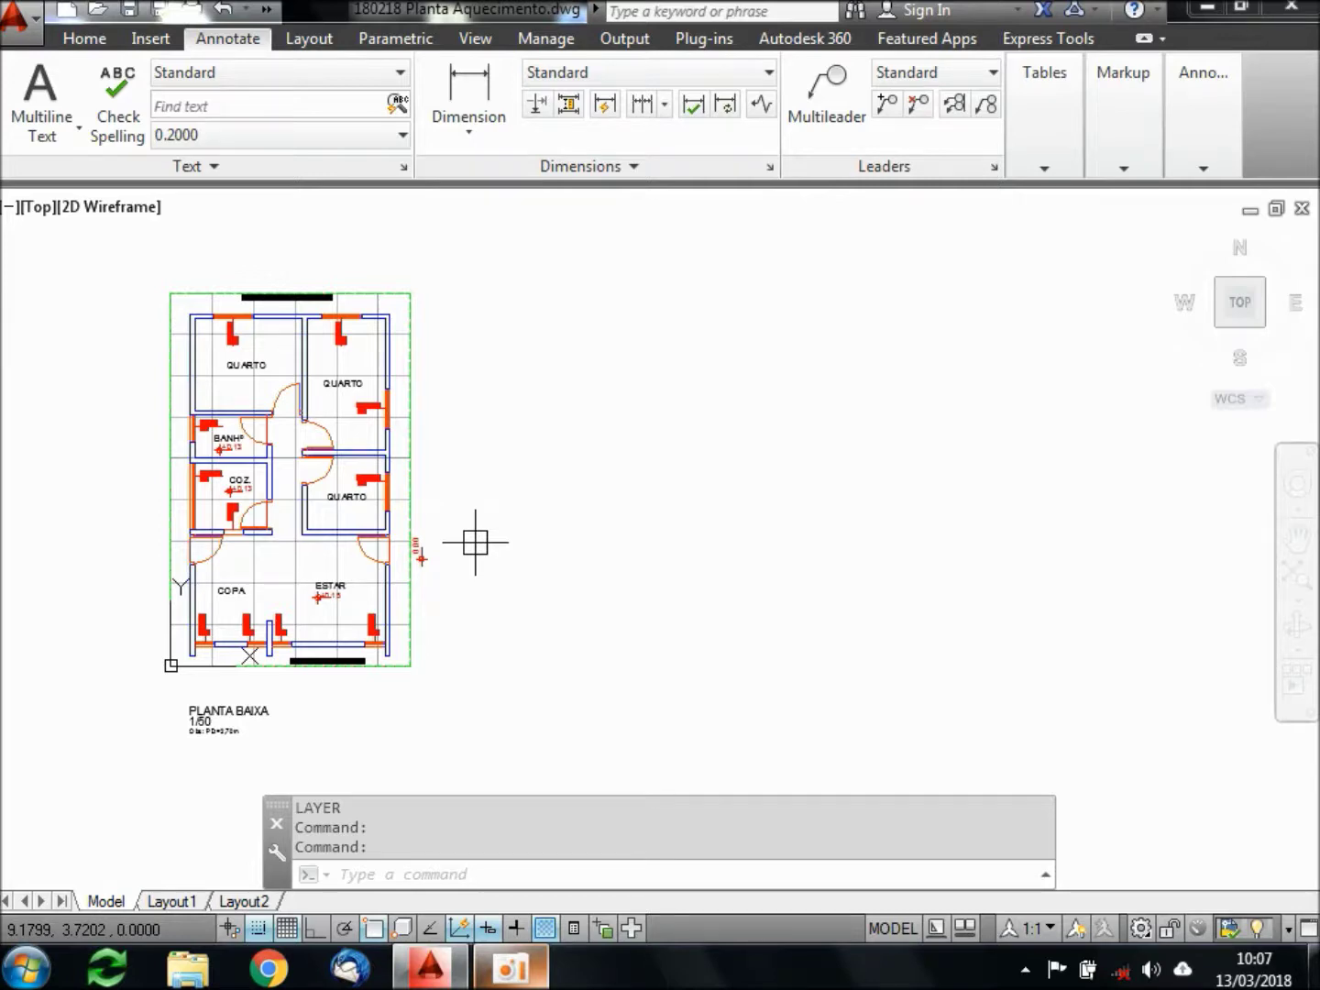
scroll(220, 438, "up", 2)
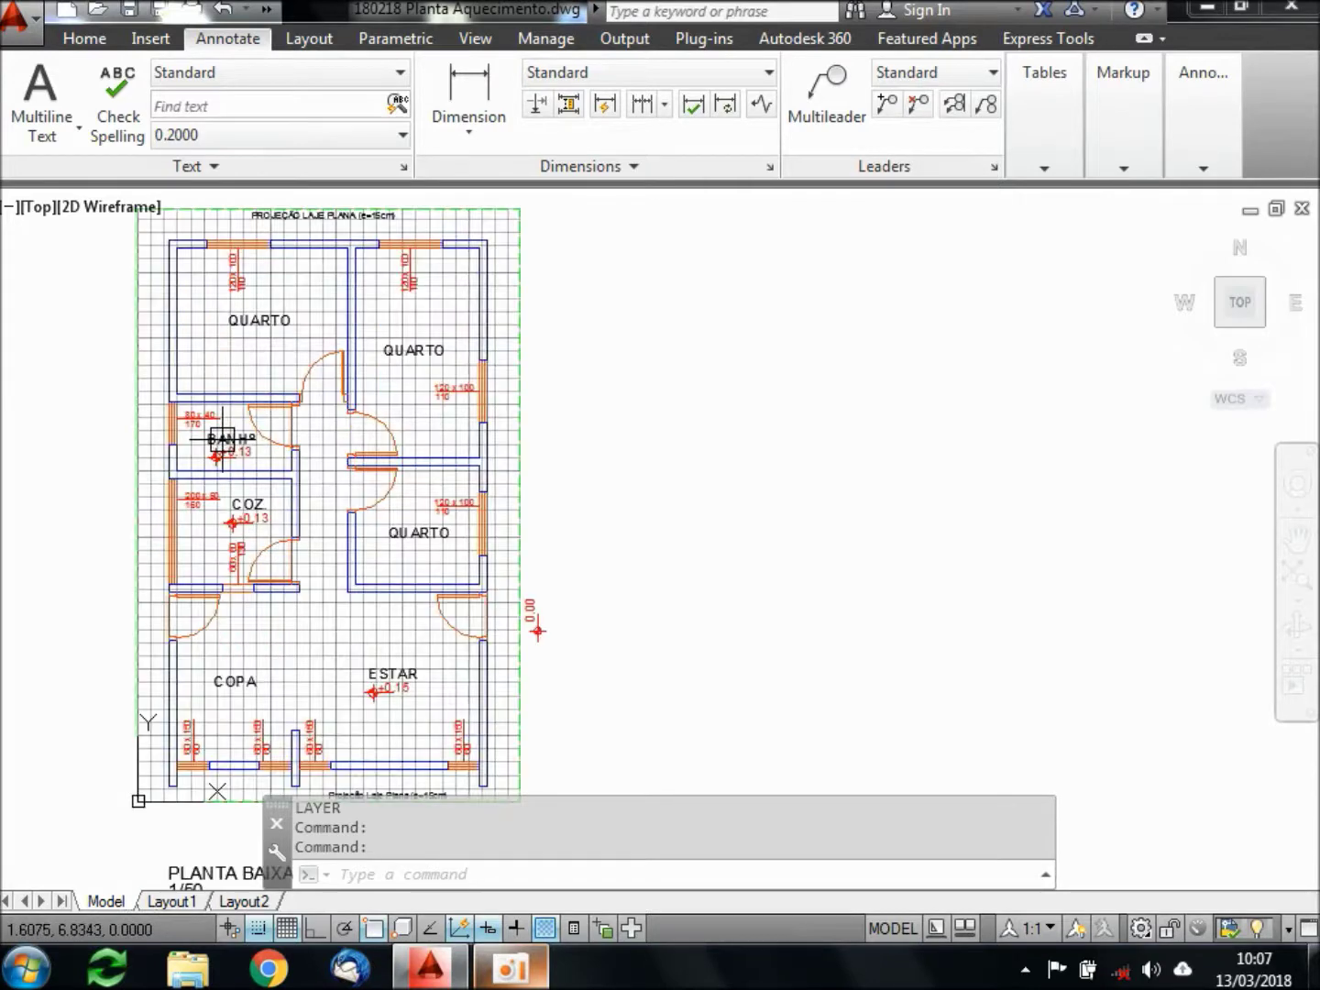
scroll(220, 438, "up", 2)
left_click(96, 307)
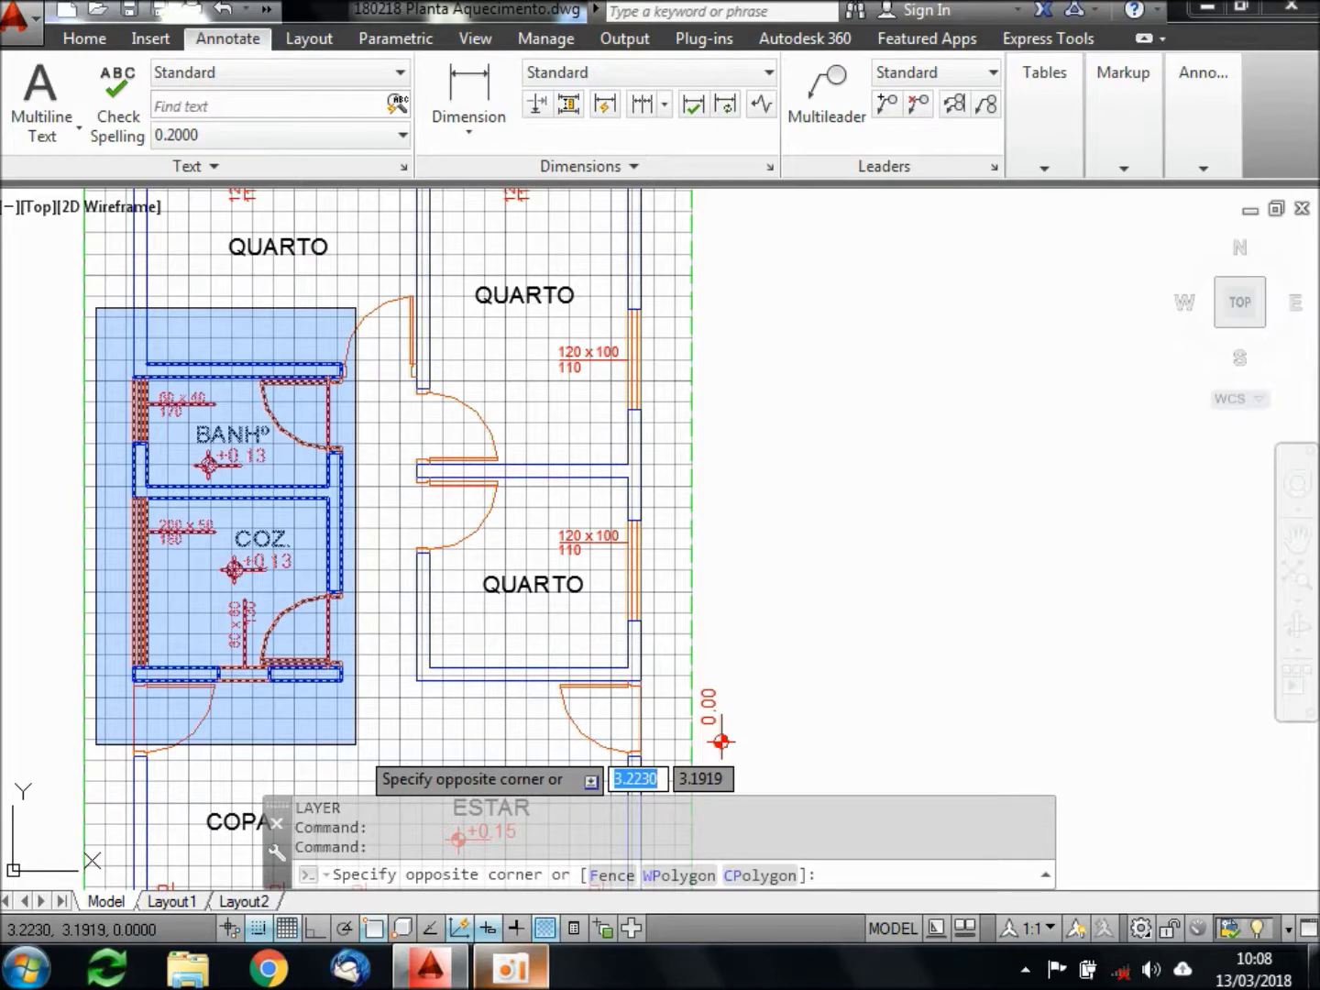
key("Escape")
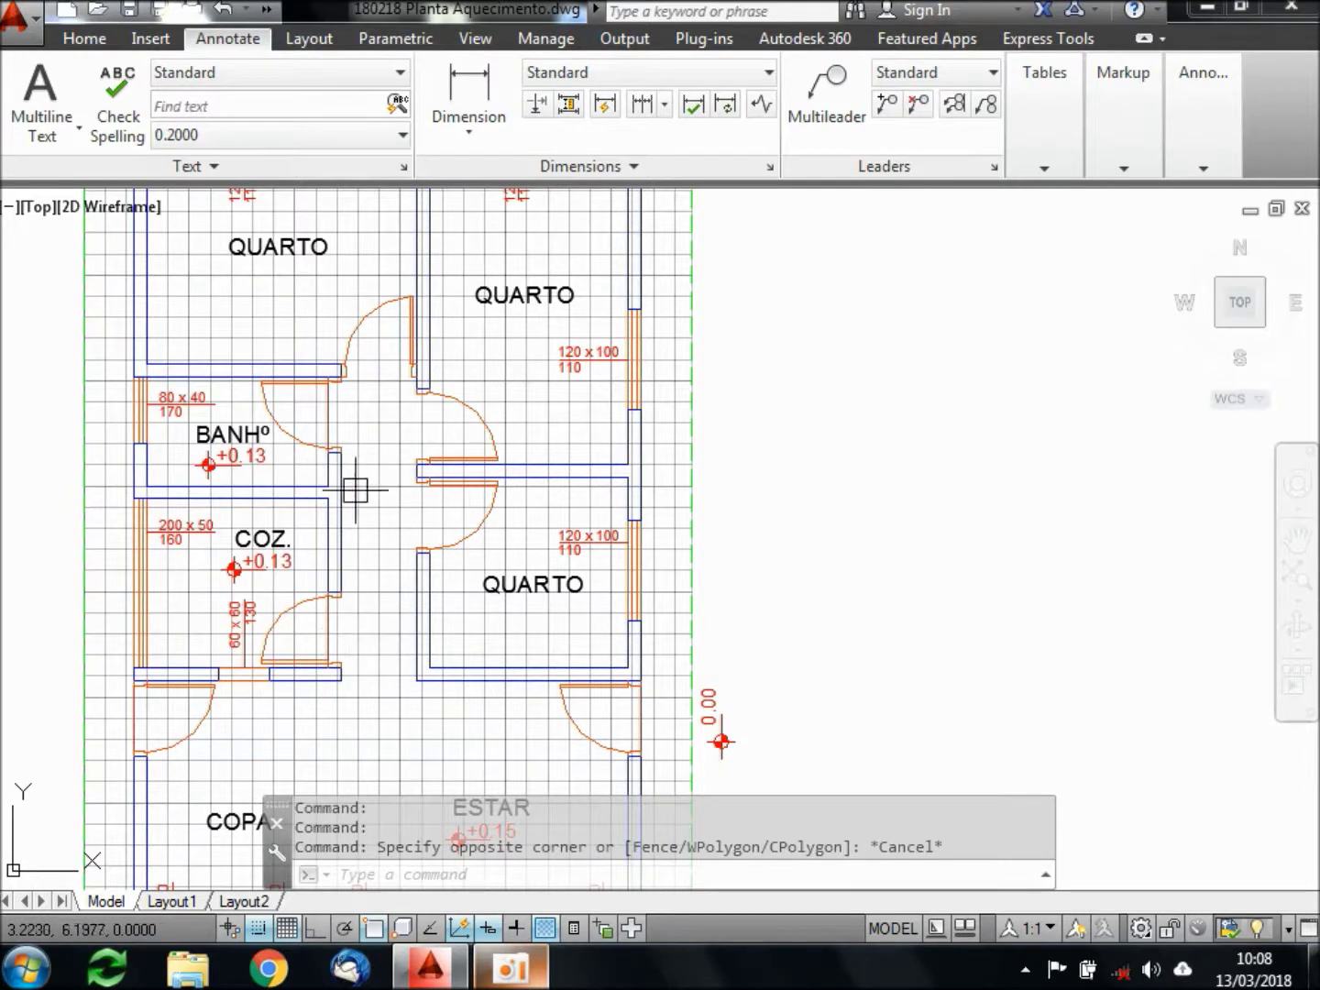
Copy the whole floor plan with its title about 11.7 units horizontally to the right of the original
scroll(344, 302, "down", 4)
middle_click_drag(481, 384, 328, 532)
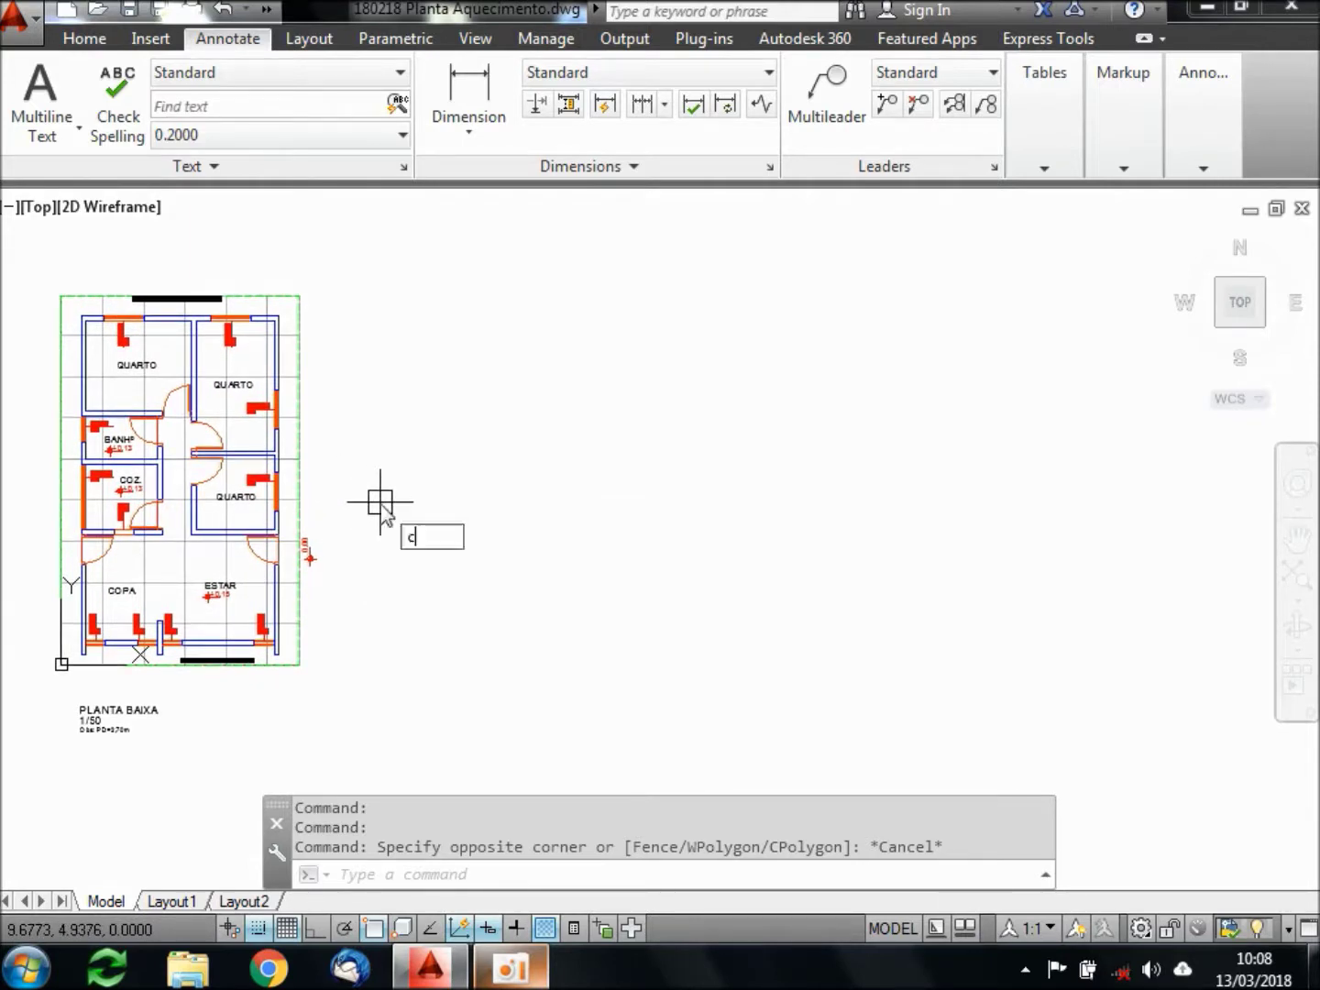
key("Return")
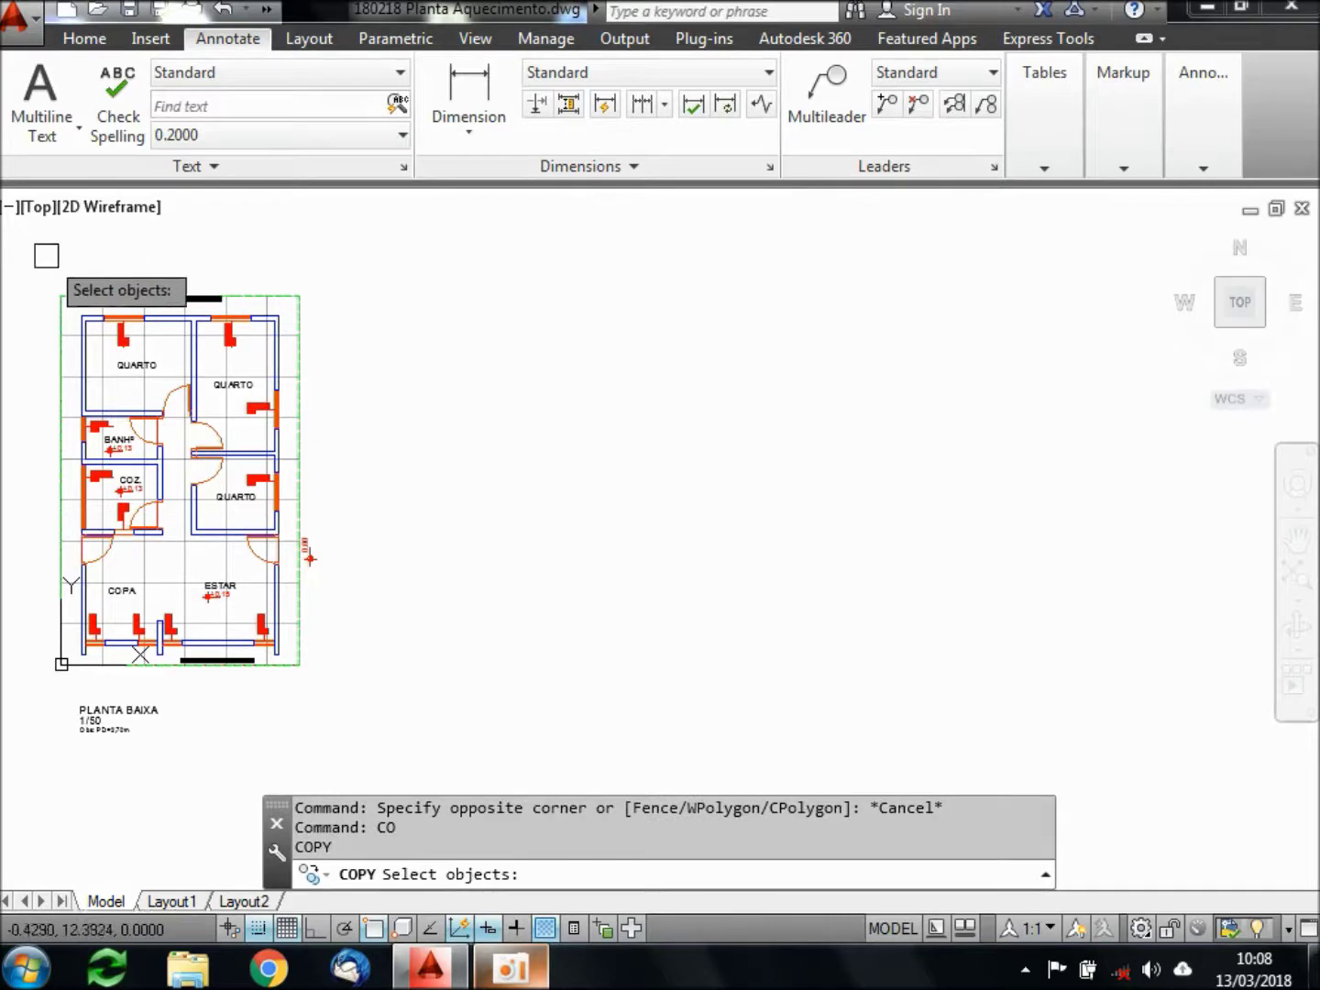
left_click(24, 260)
left_click(376, 753)
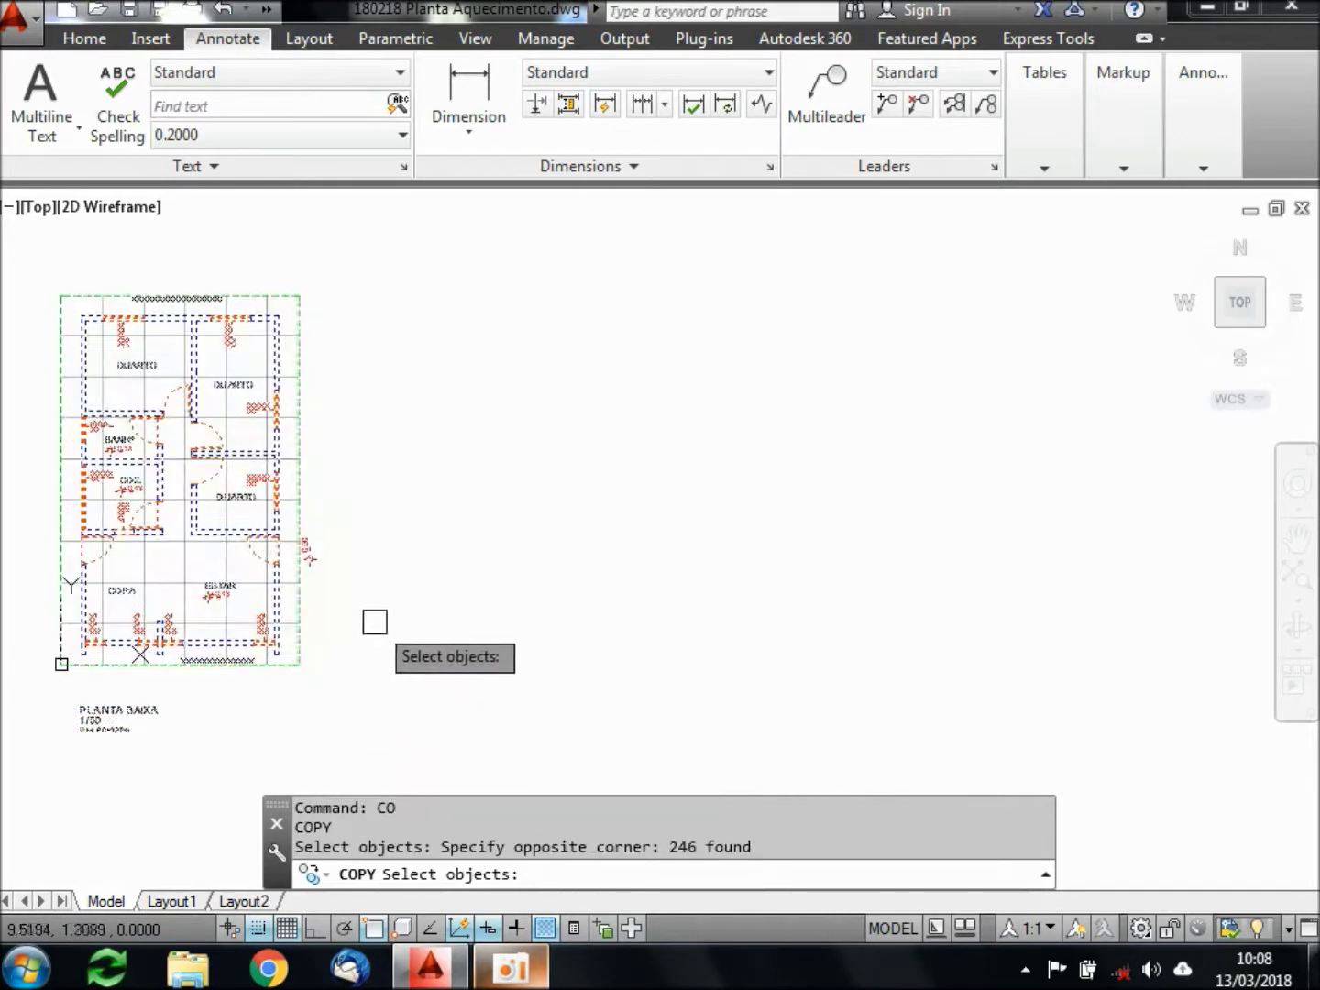
key("Return")
left_click(383, 596)
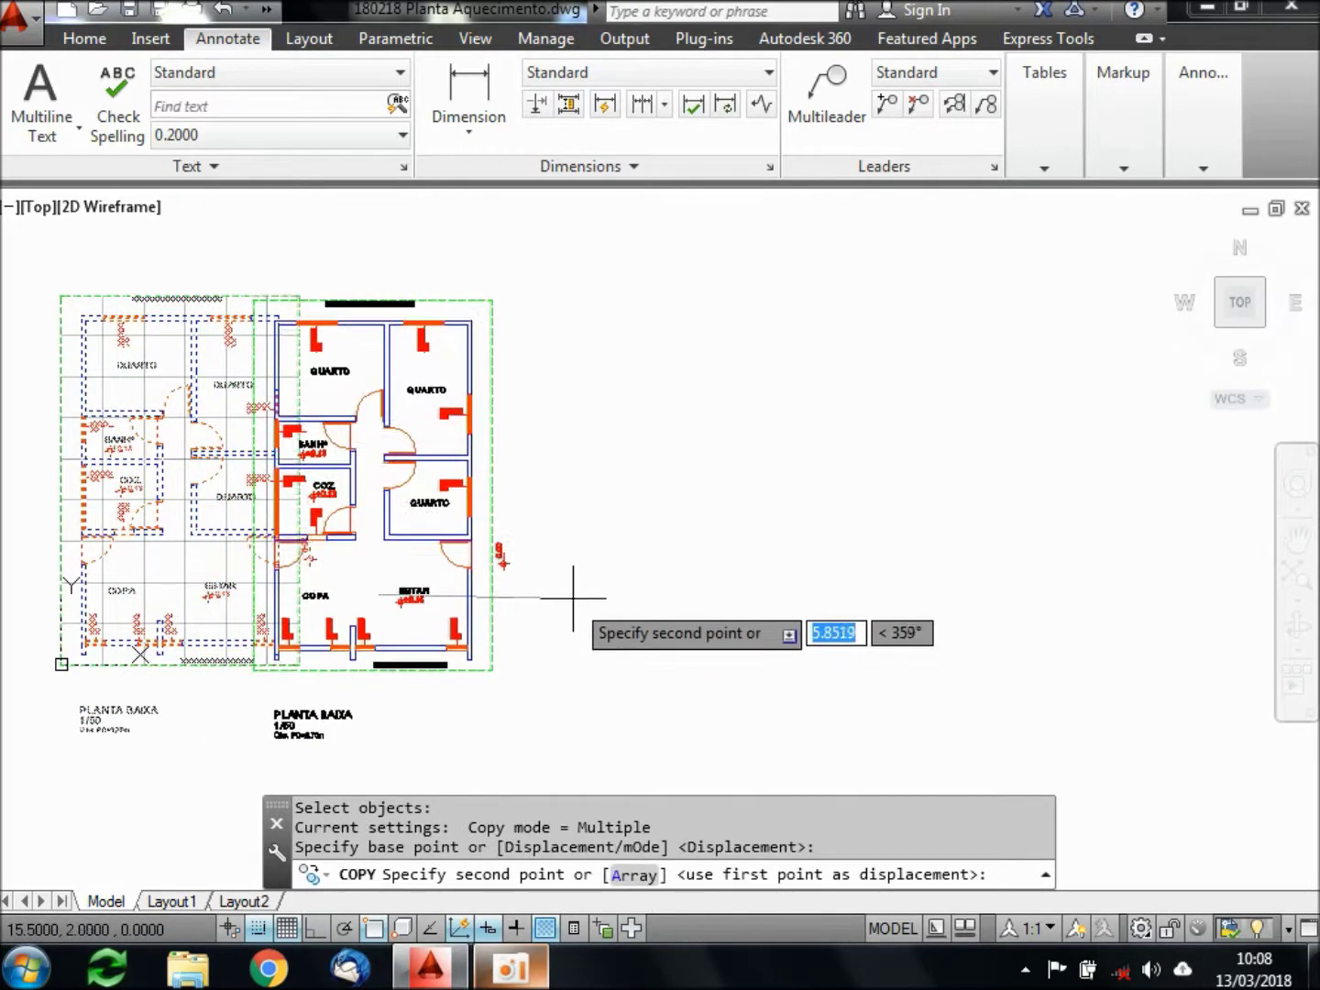
left_click(771, 600)
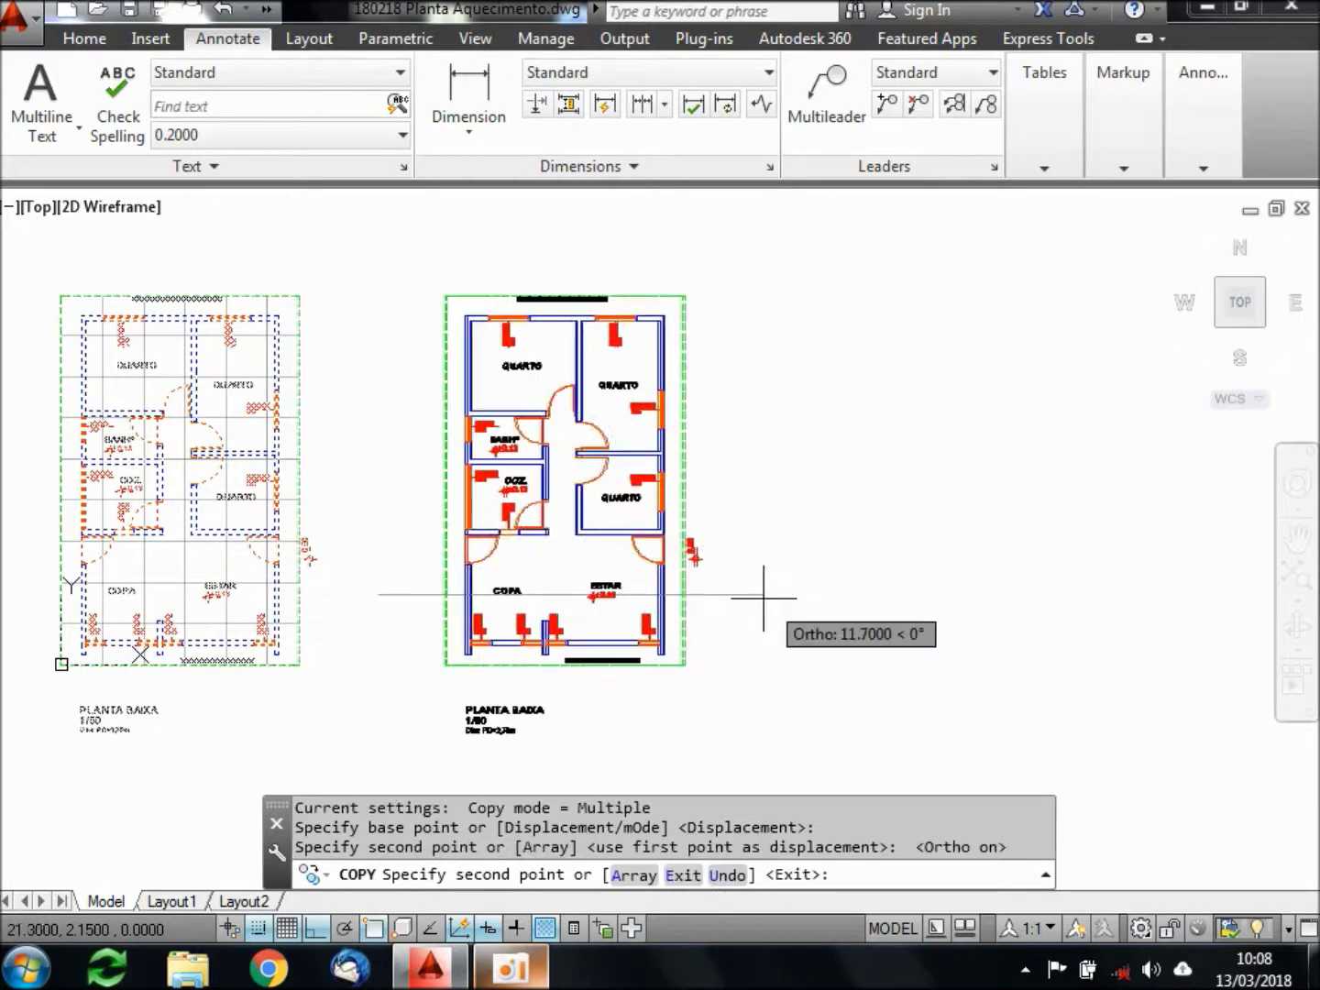
key("Escape")
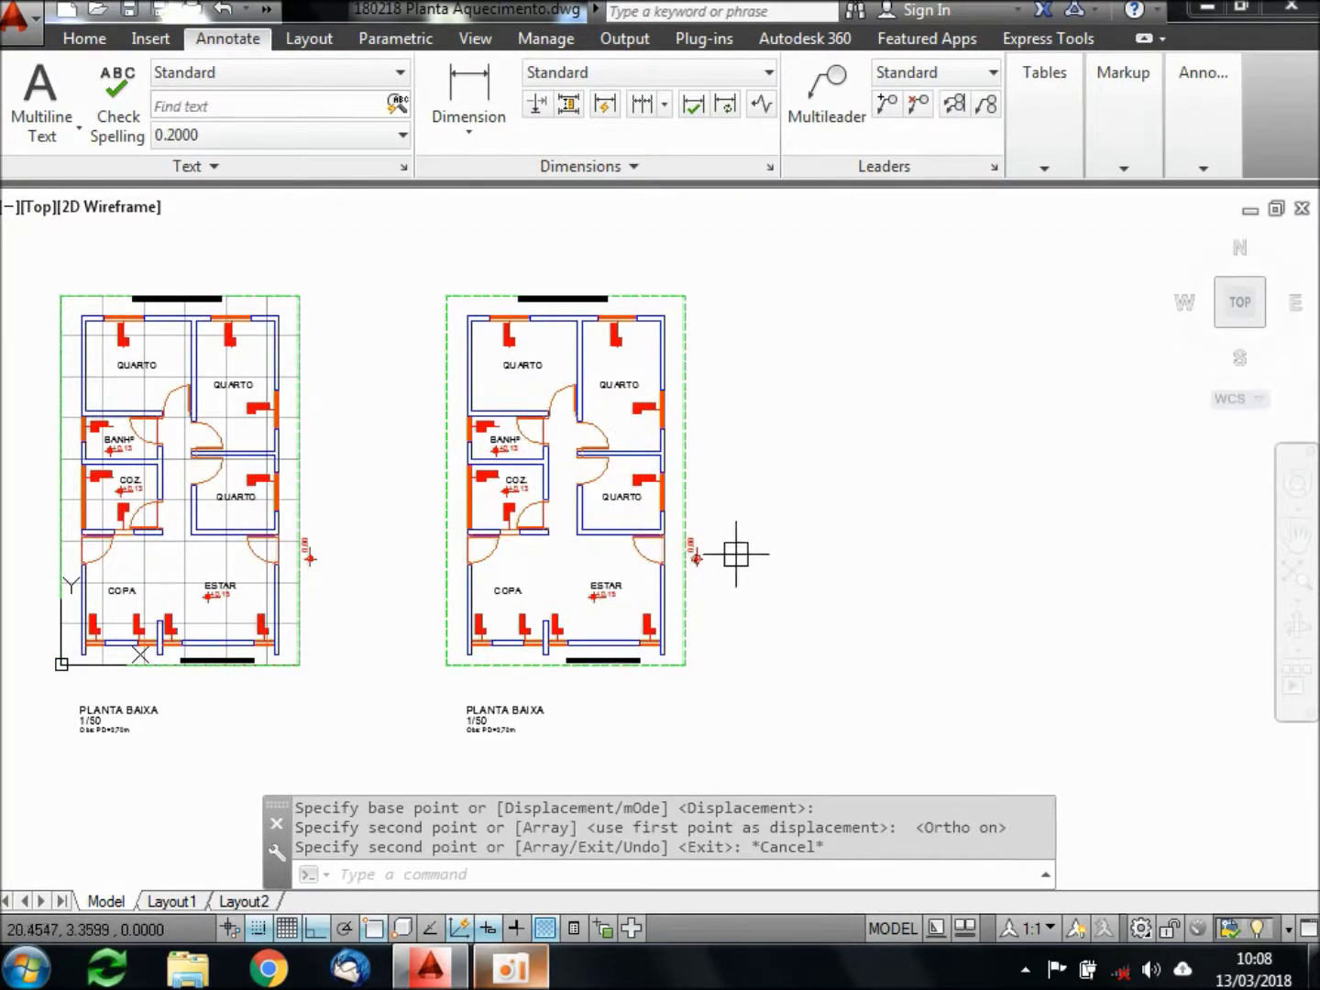
Rotate the copied floor plan 45° about a point on the hall-side wall of the smallest QUARTO
type("ro")
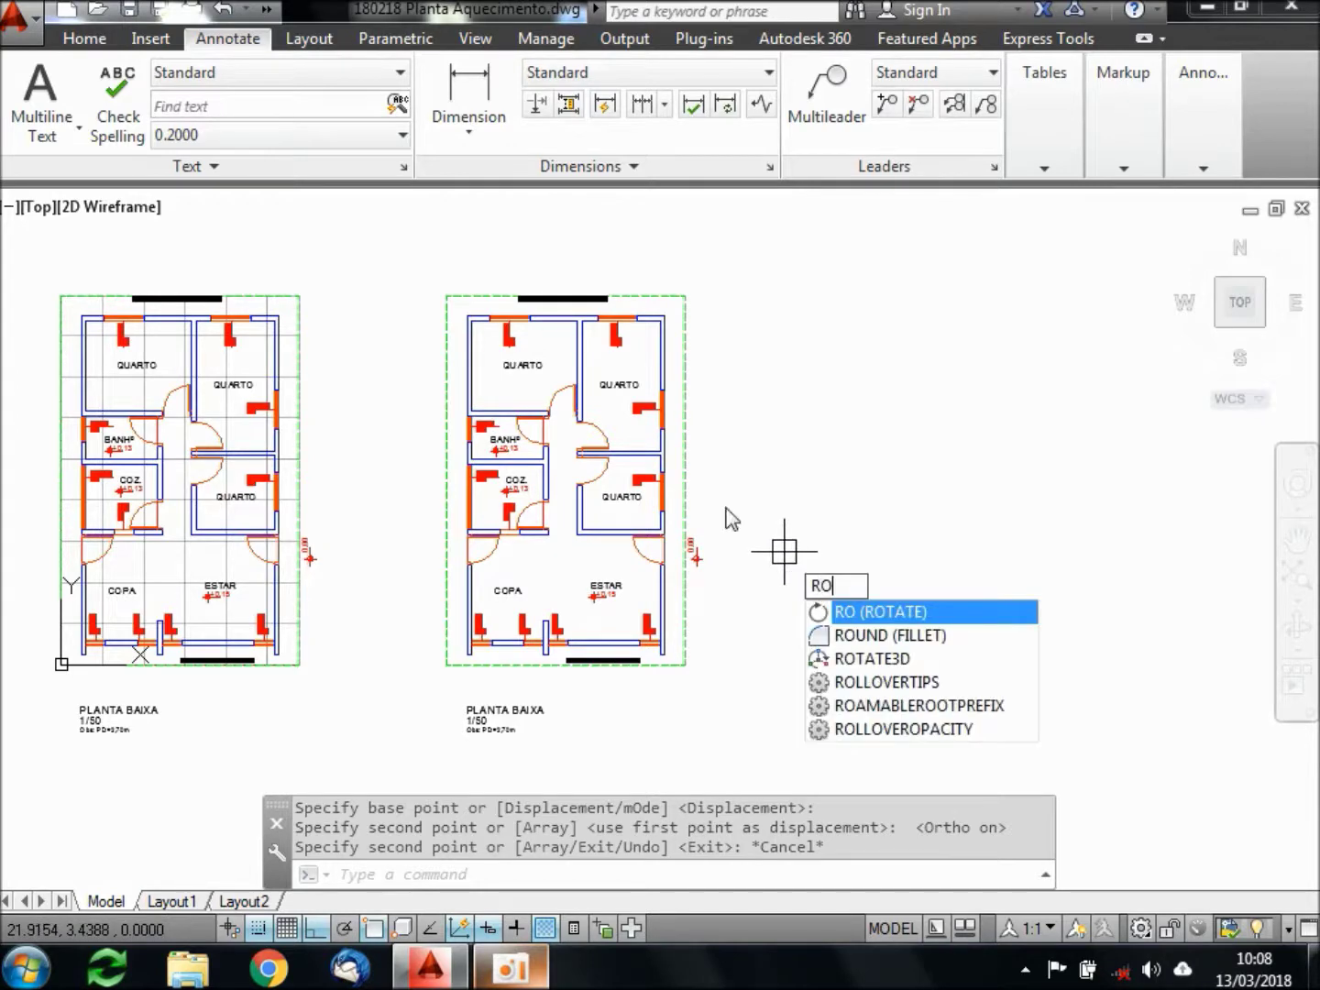
key("Return")
left_click(412, 263)
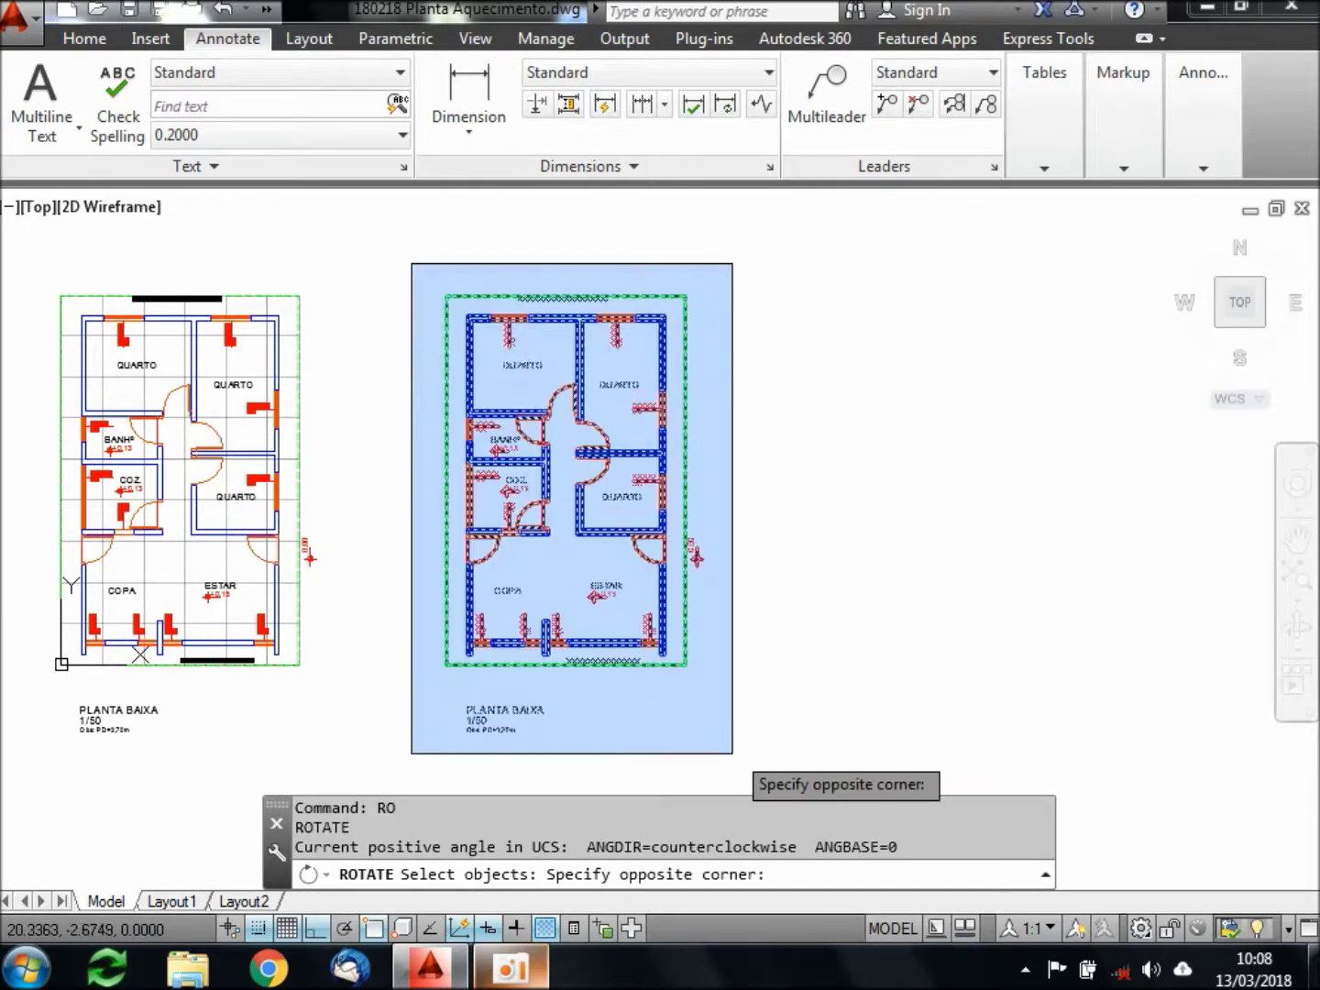
left_click(698, 758)
key("Return")
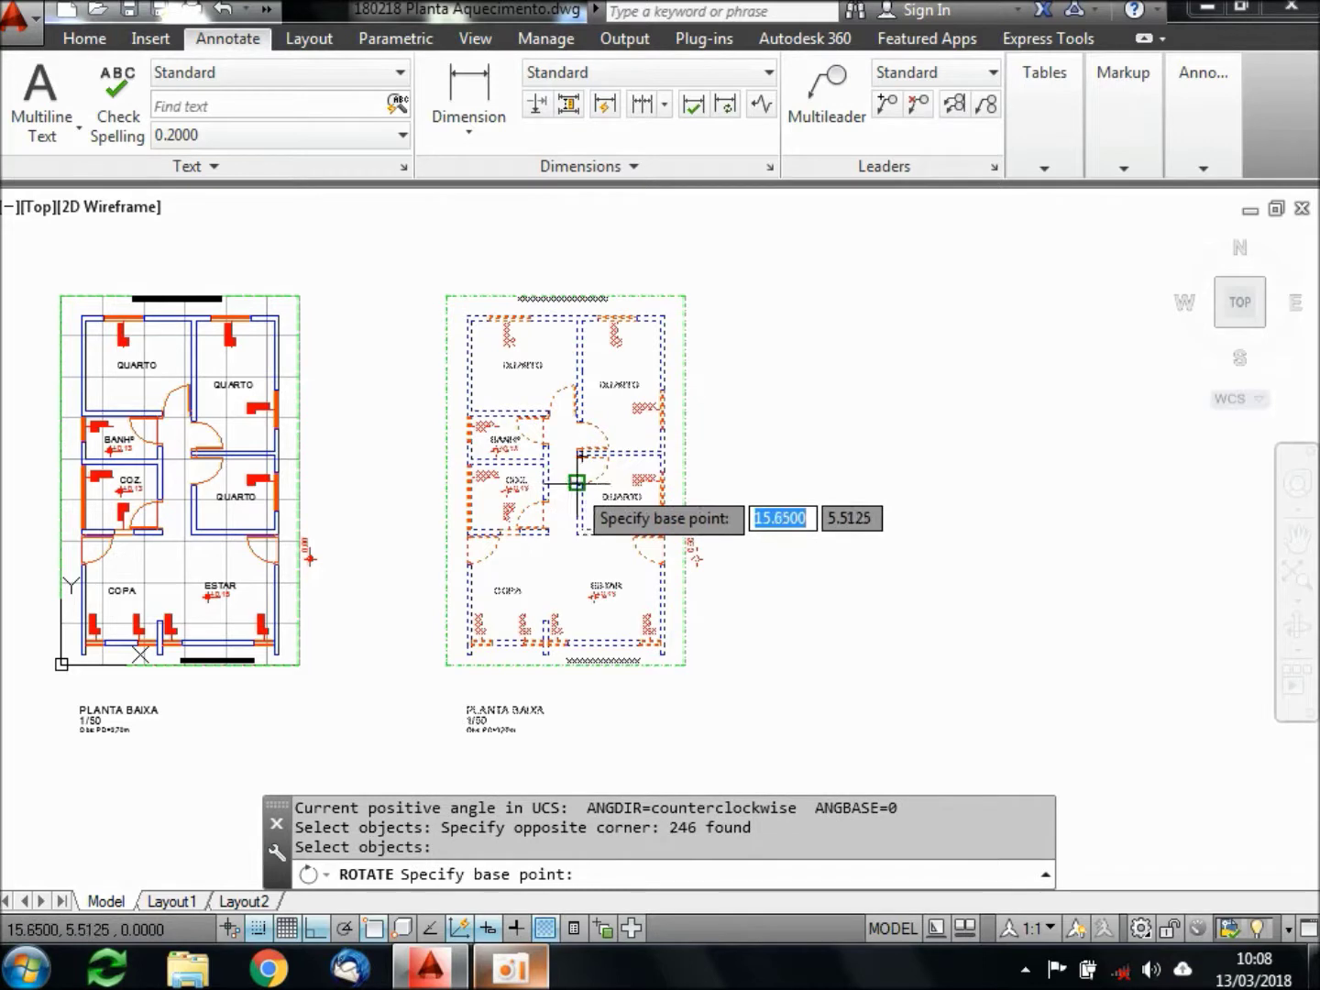
left_click(577, 483)
type("45")
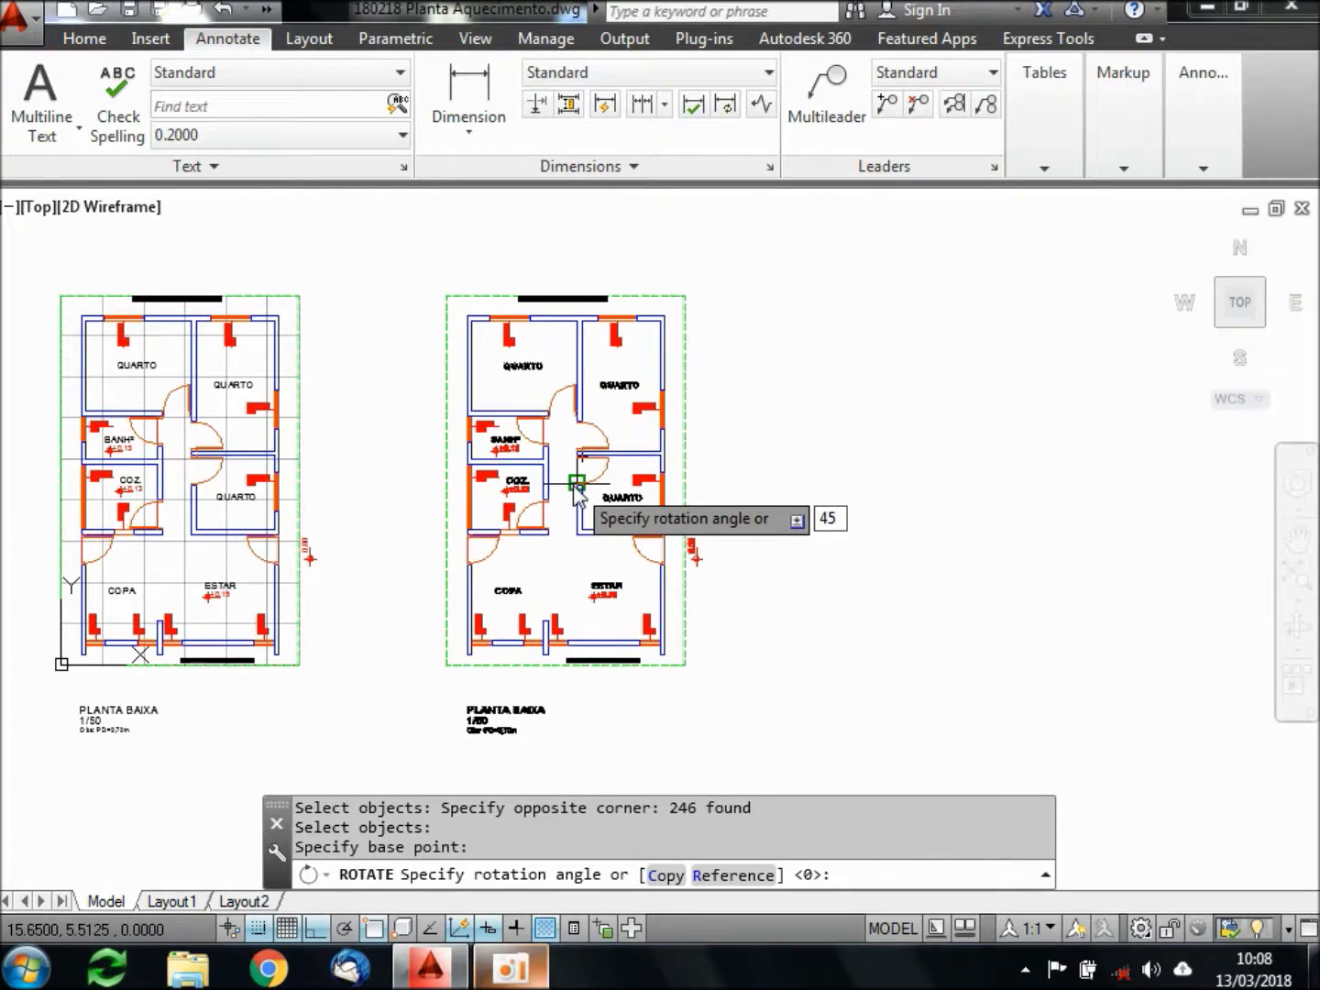
key("Return")
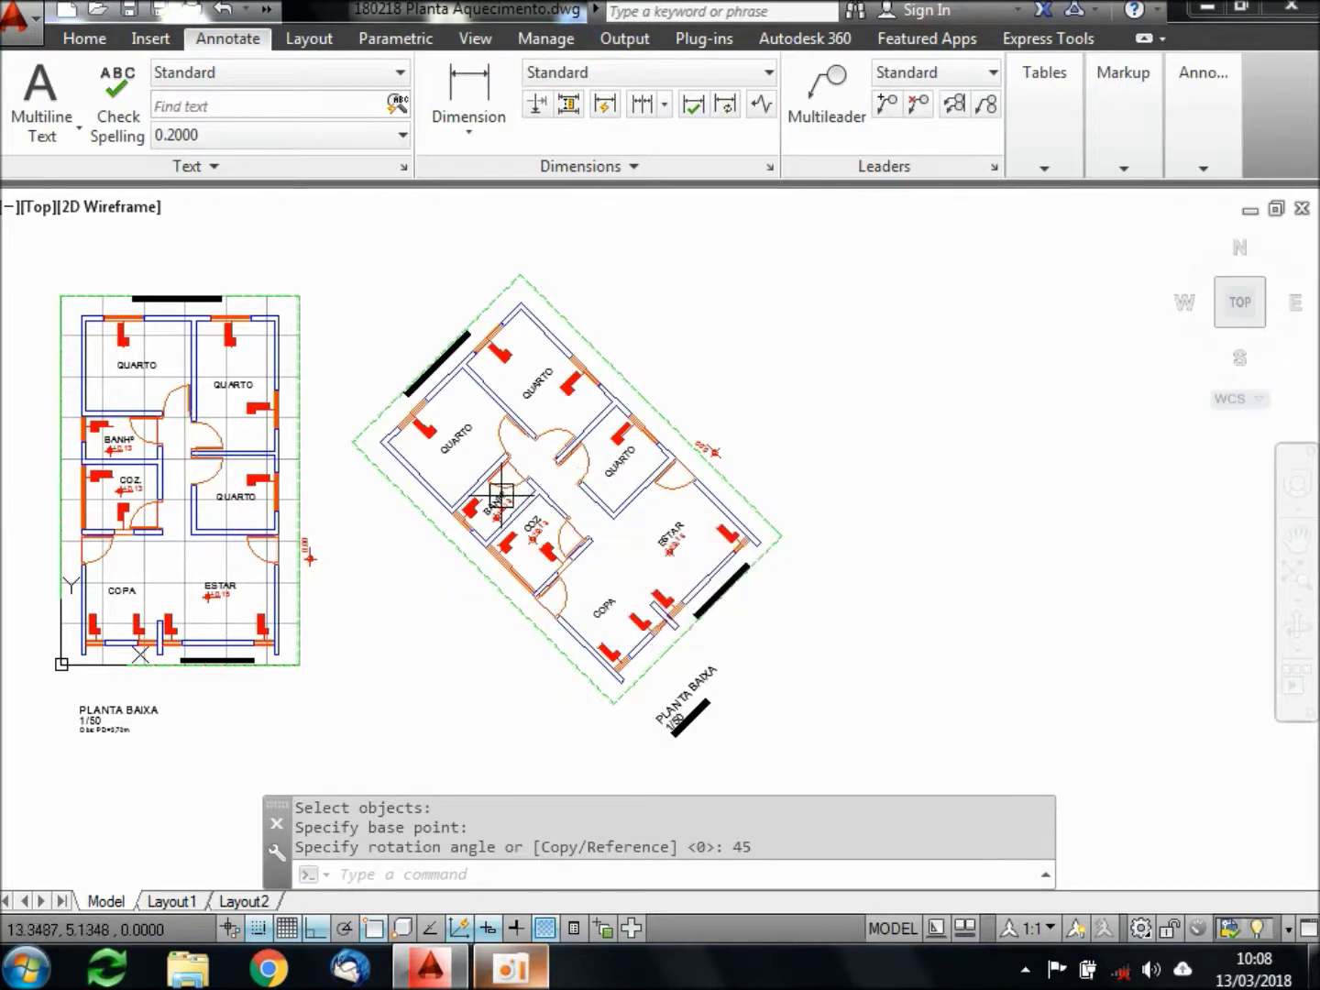
Undo the 45° rotation of the copied floor plan
scroll(518, 491, "up", 6)
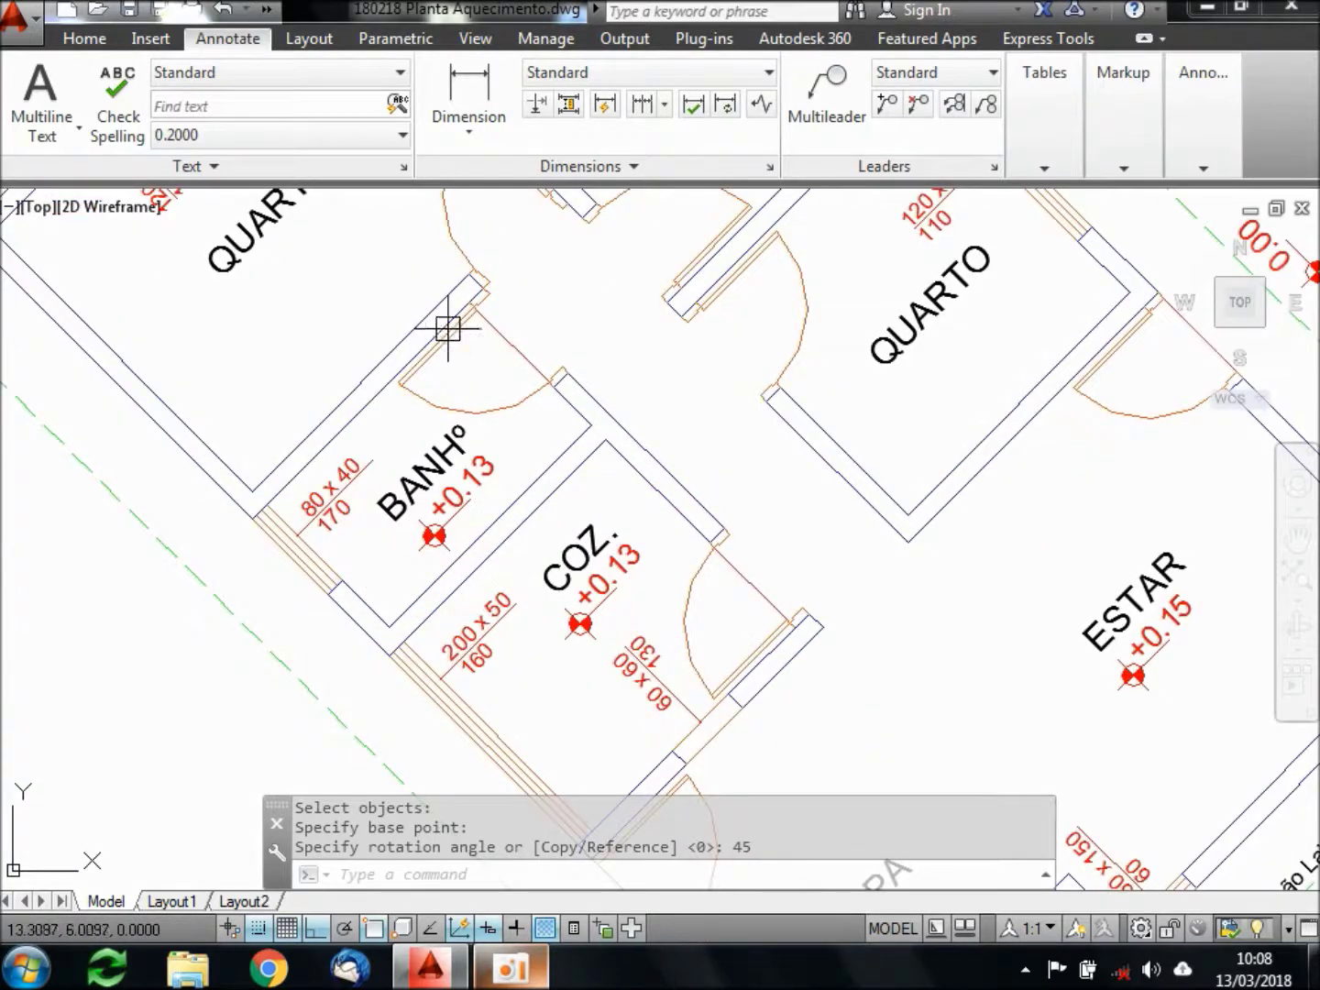
left_click(644, 483)
left_click(569, 411)
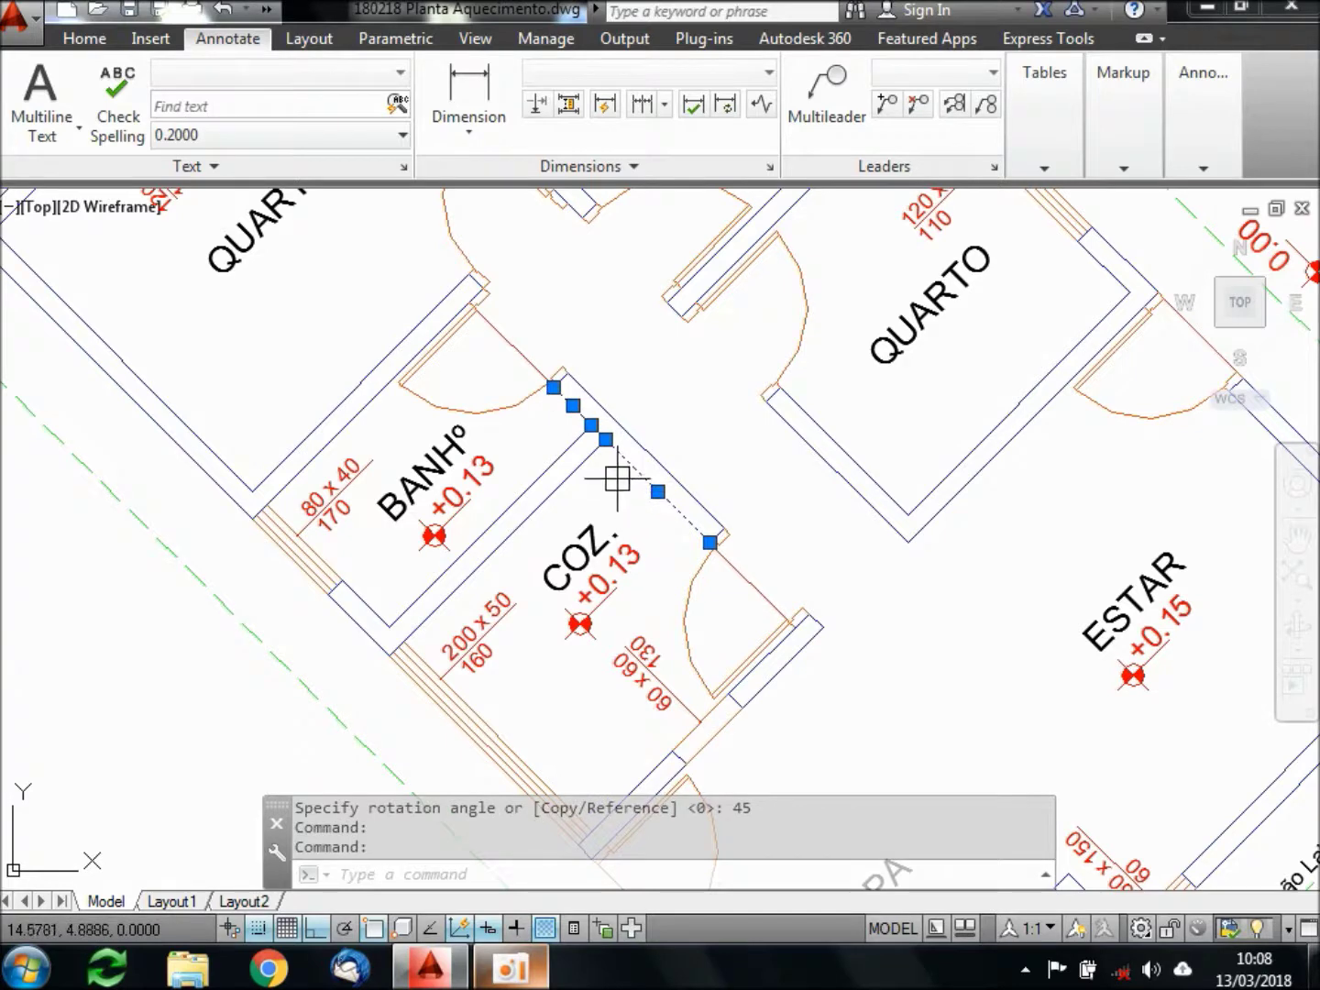
type("U")
key("Return")
type("U")
key("Return")
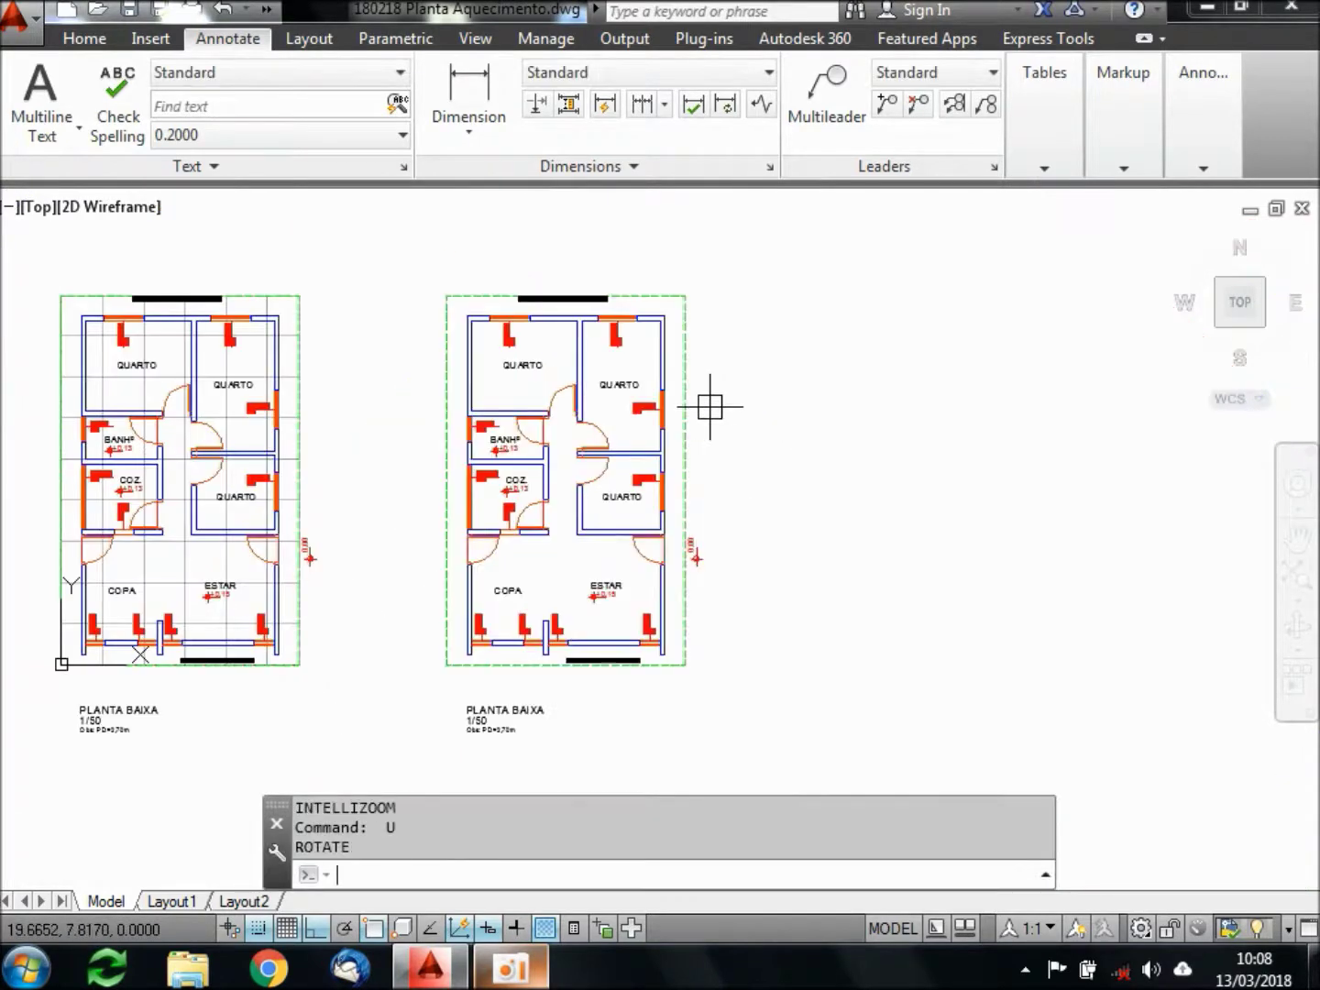
Rotate the copied floor plan by -45° about the midpoint of the smallest QUARTO's hall-side wall line
type("ro")
key("Return")
left_click(781, 262)
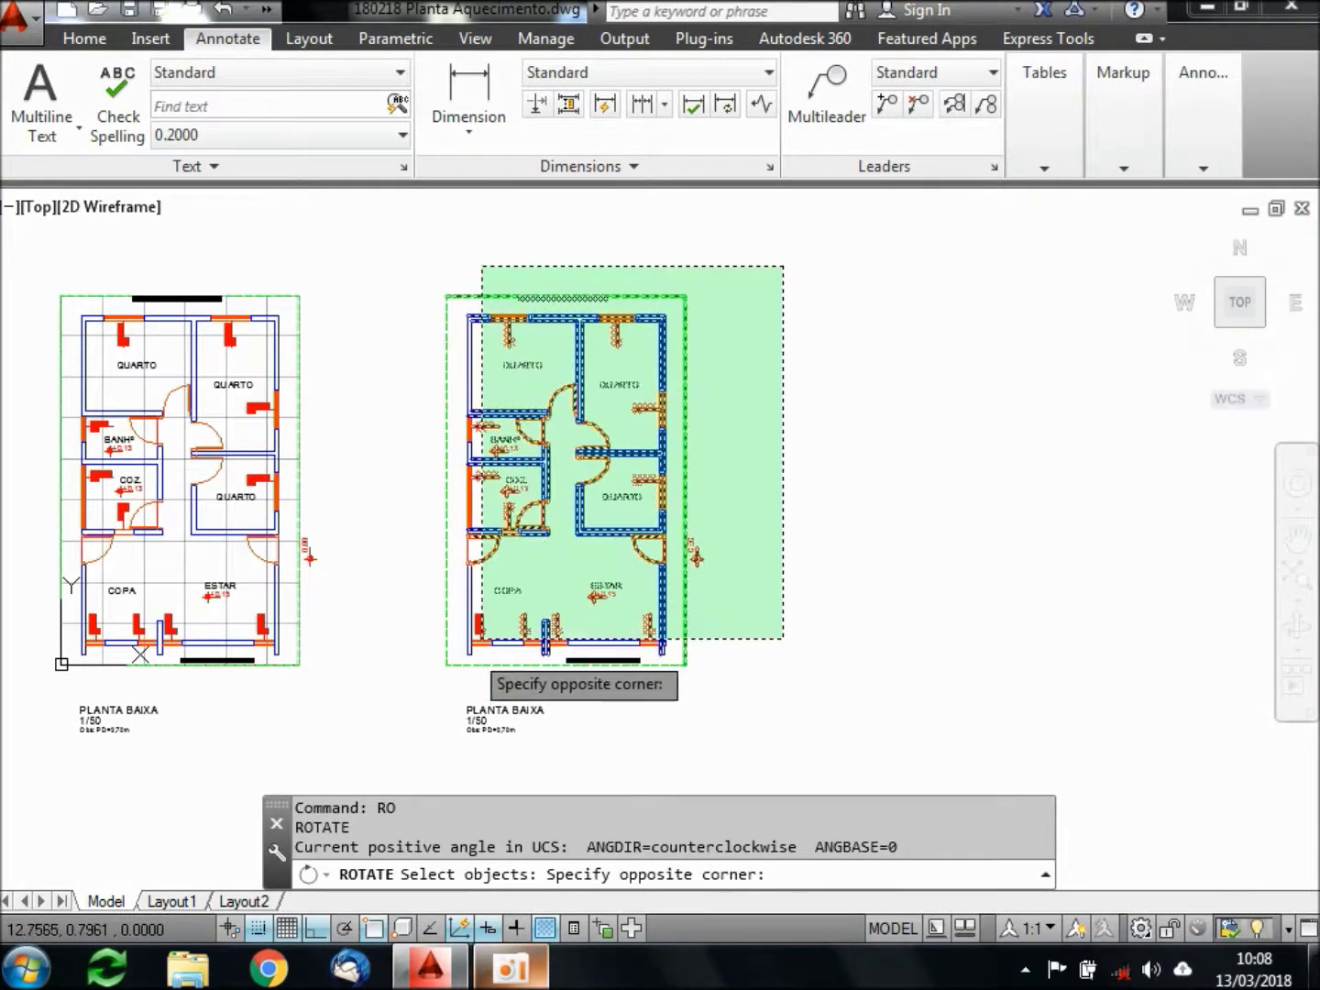
left_click(411, 720)
key("Return")
left_click(579, 484)
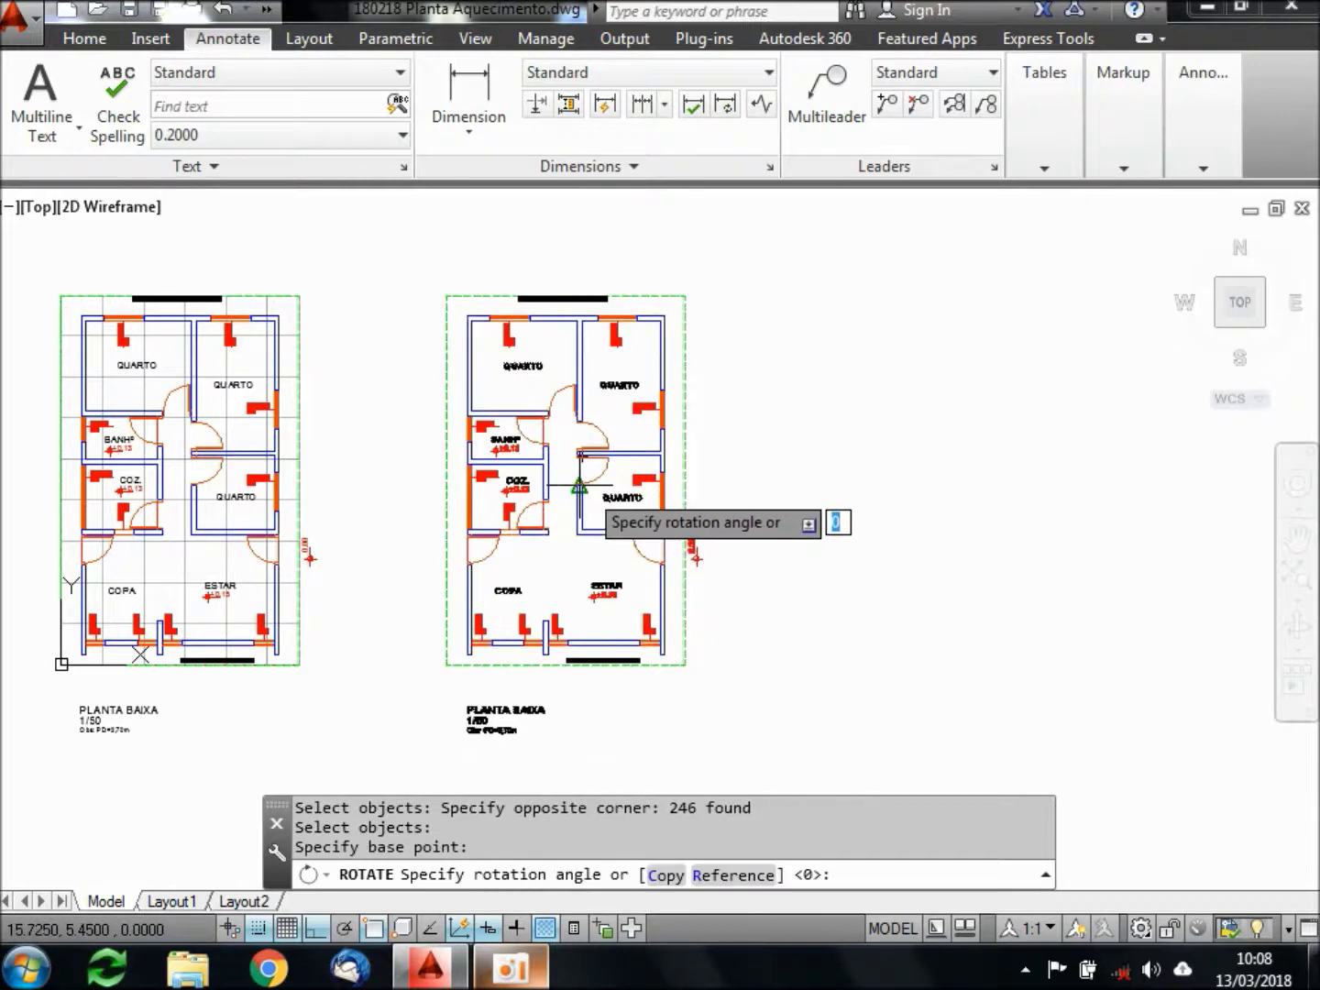
type("-45")
key("Return")
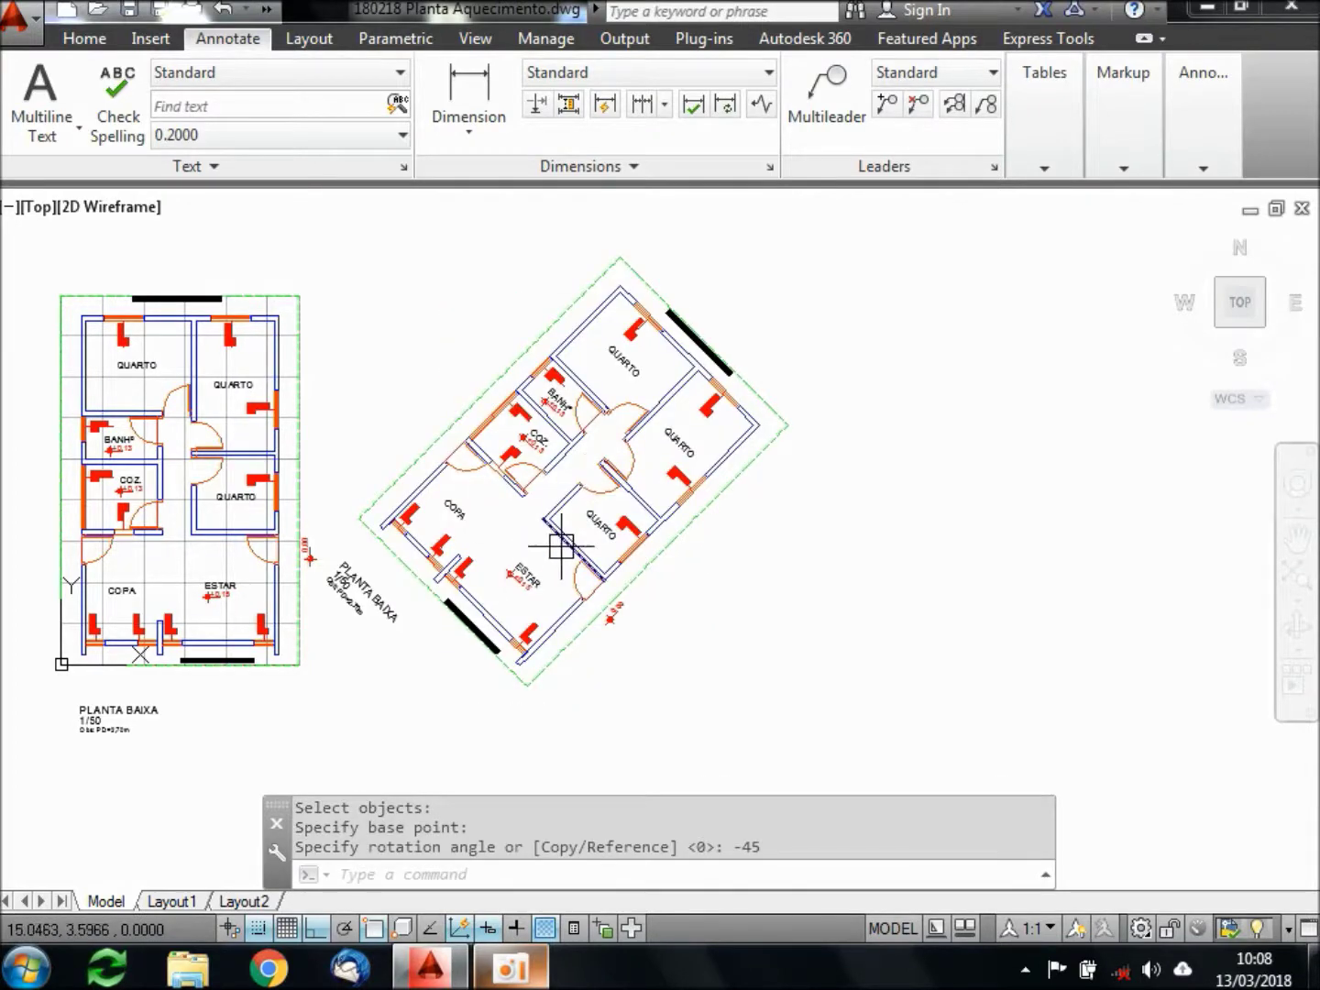
Highlight the inner wall and window lines of the BANHº and COZ. rooms in the rotated plan
scroll(522, 376, "up", 5)
scroll(587, 312, "up", 3)
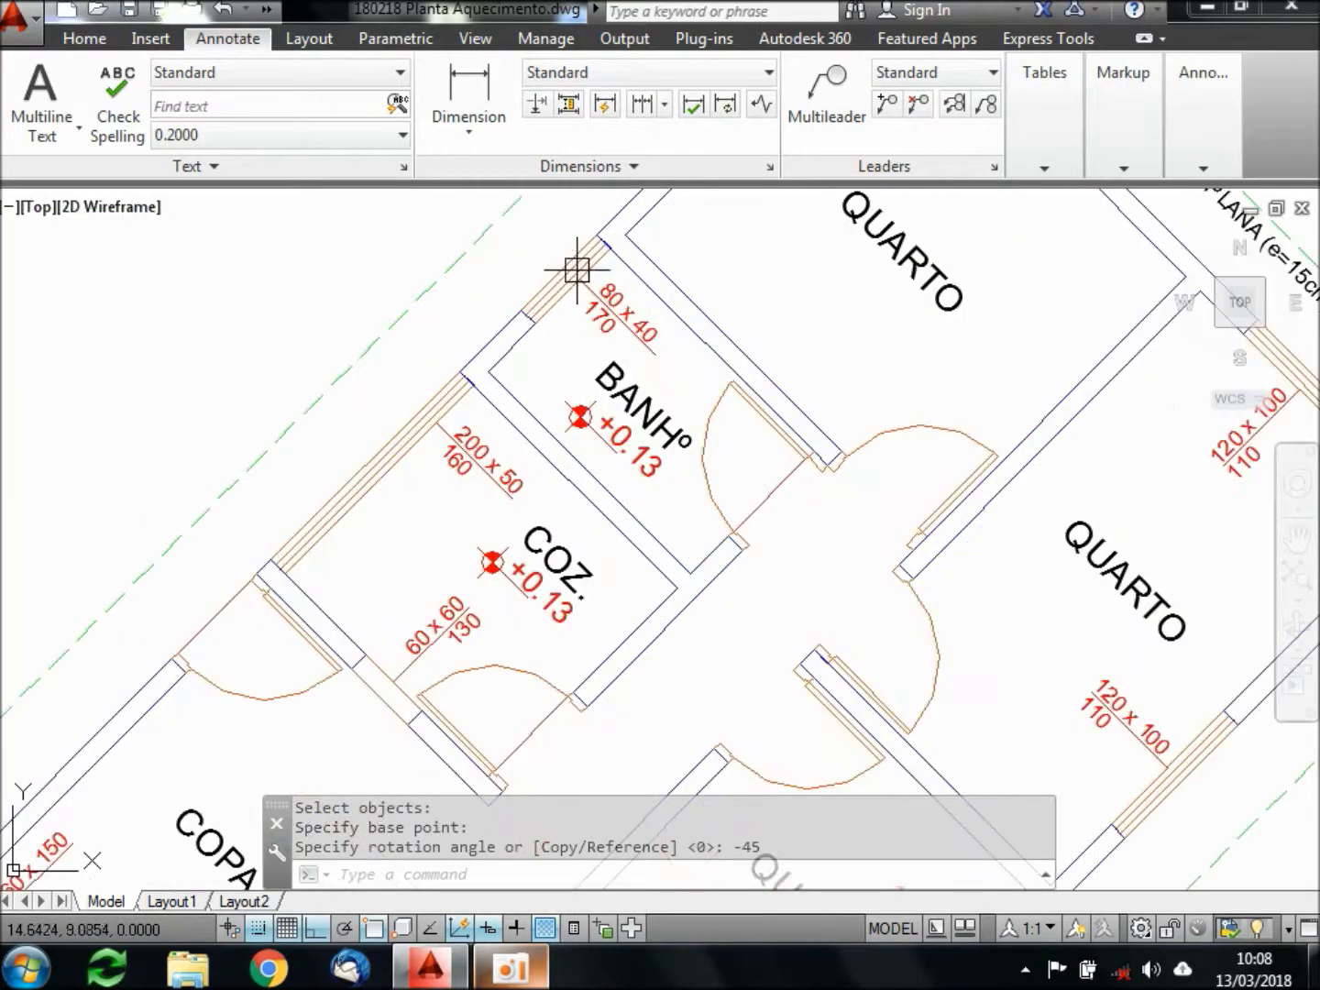
left_click(669, 305)
left_click(565, 289)
left_click(565, 289)
left_click(518, 348)
left_click(400, 442)
left_click(493, 427)
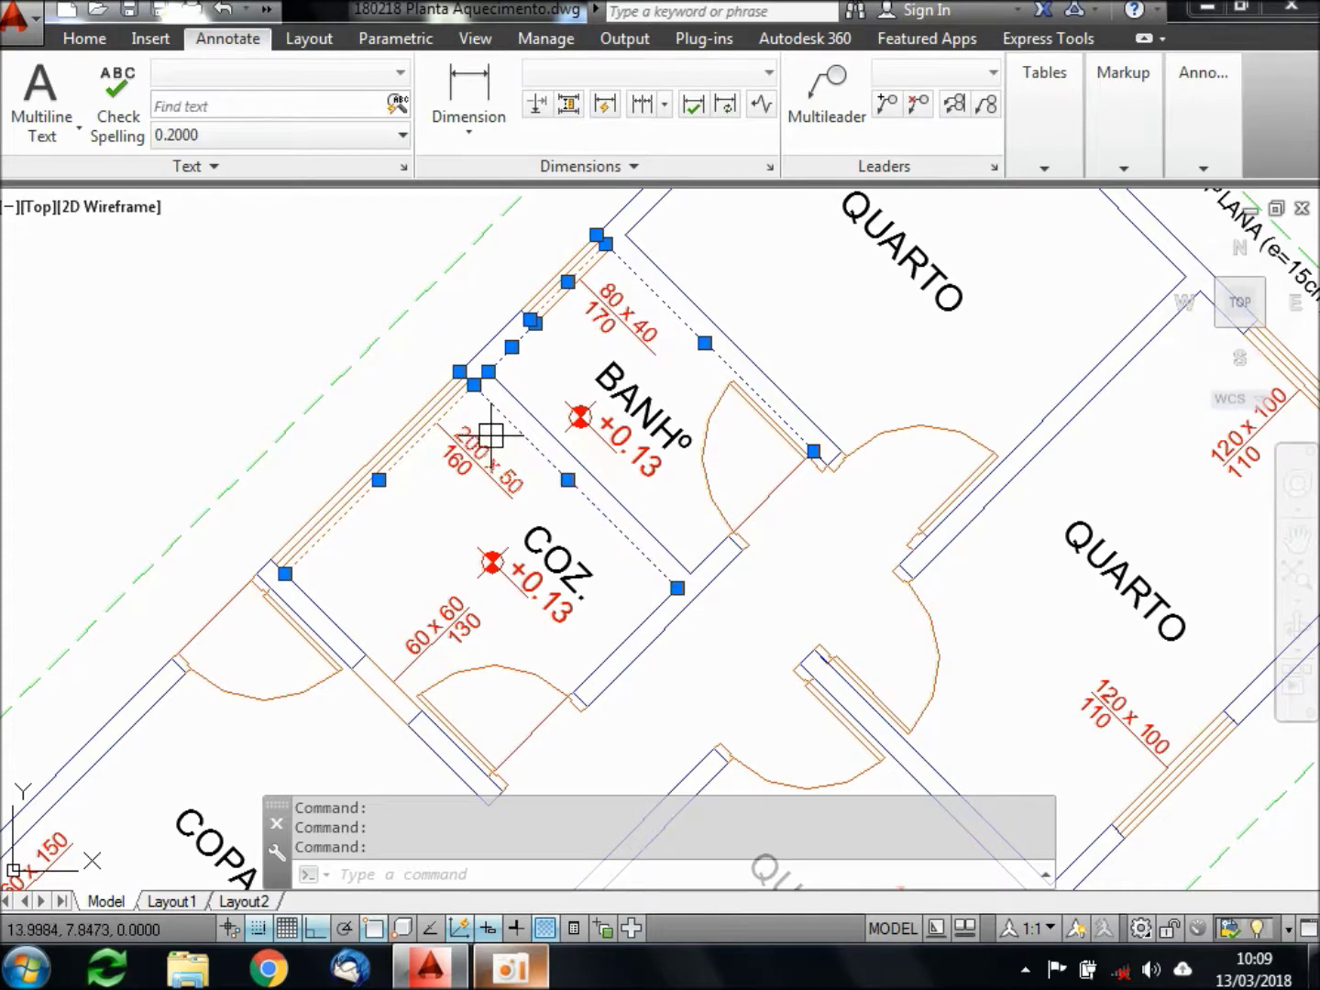
scroll(540, 324, "down", 6)
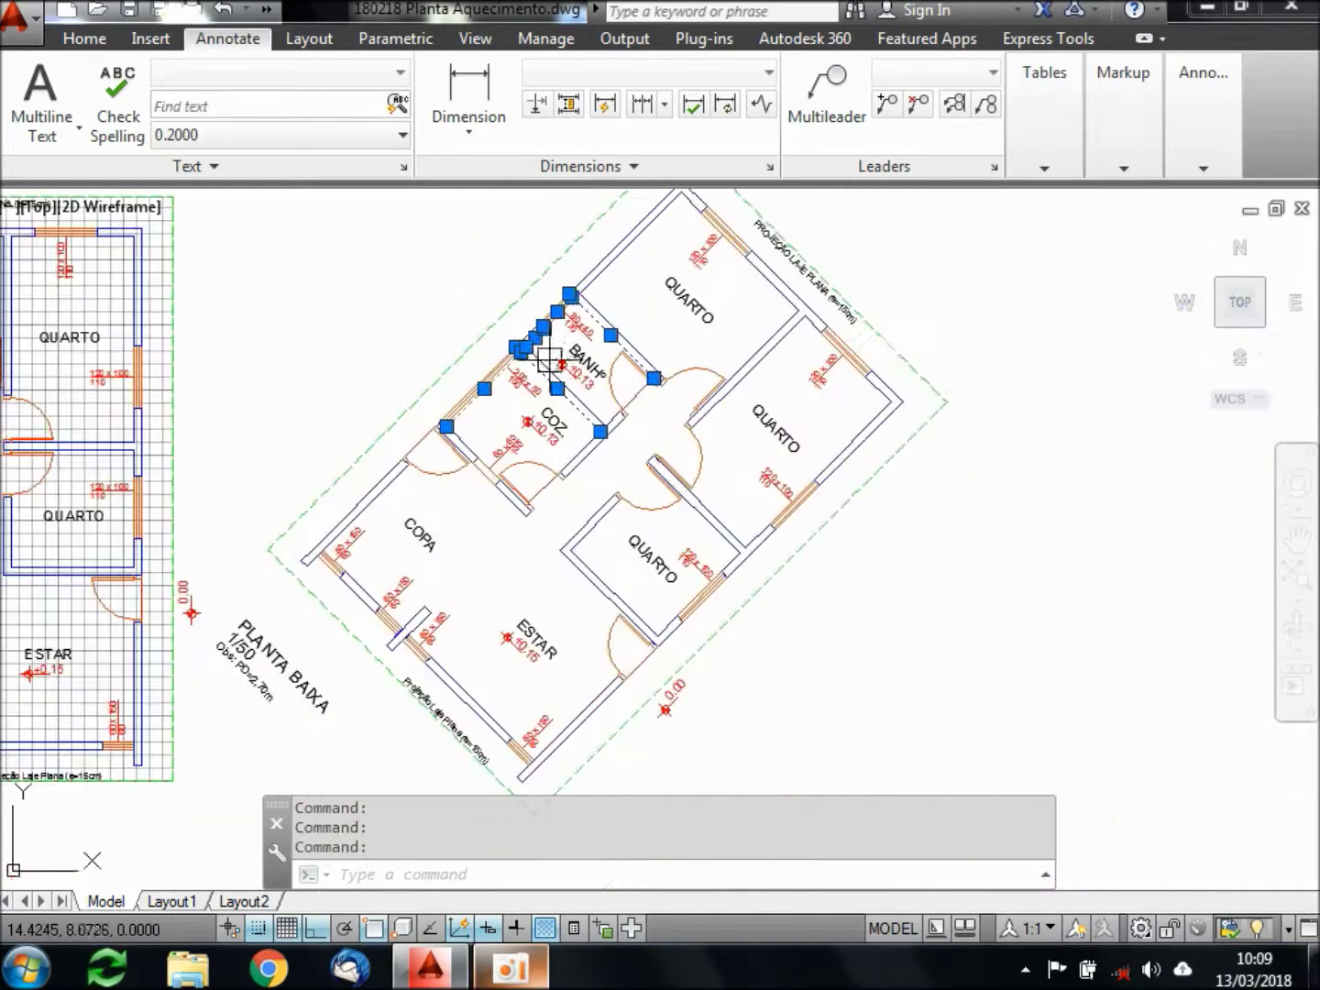
mouse_move(675, 448)
middle_mouse_down()
mouse_move(715, 529)
mouse_move(657, 499)
middle_mouse_up()
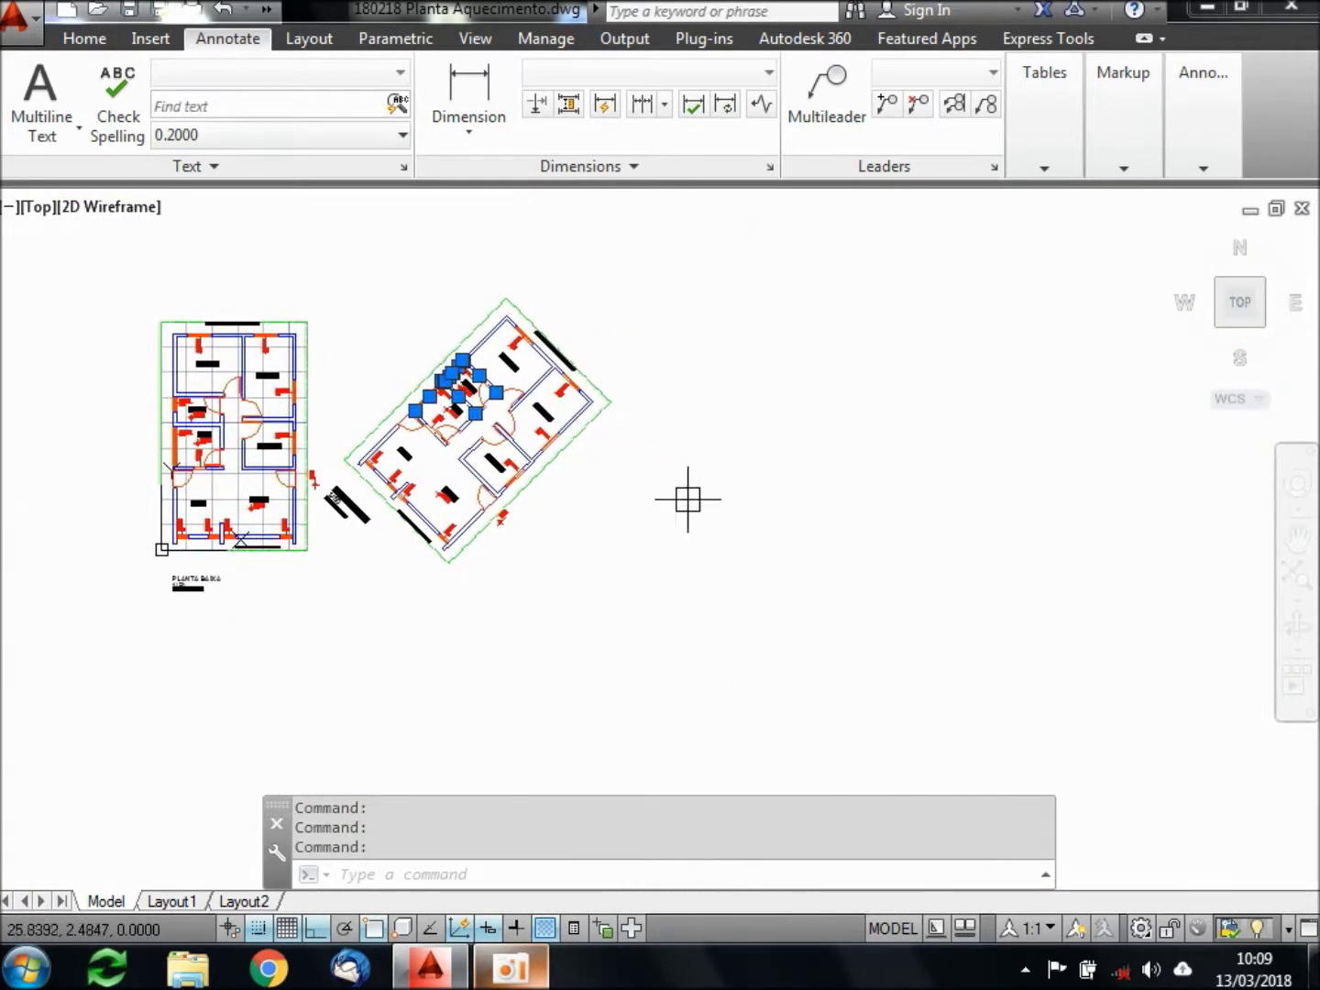
type("m")
key("Return")
key("Escape")
type("m")
key("Return")
type("p")
key("Return")
key("Escape")
key("Escape")
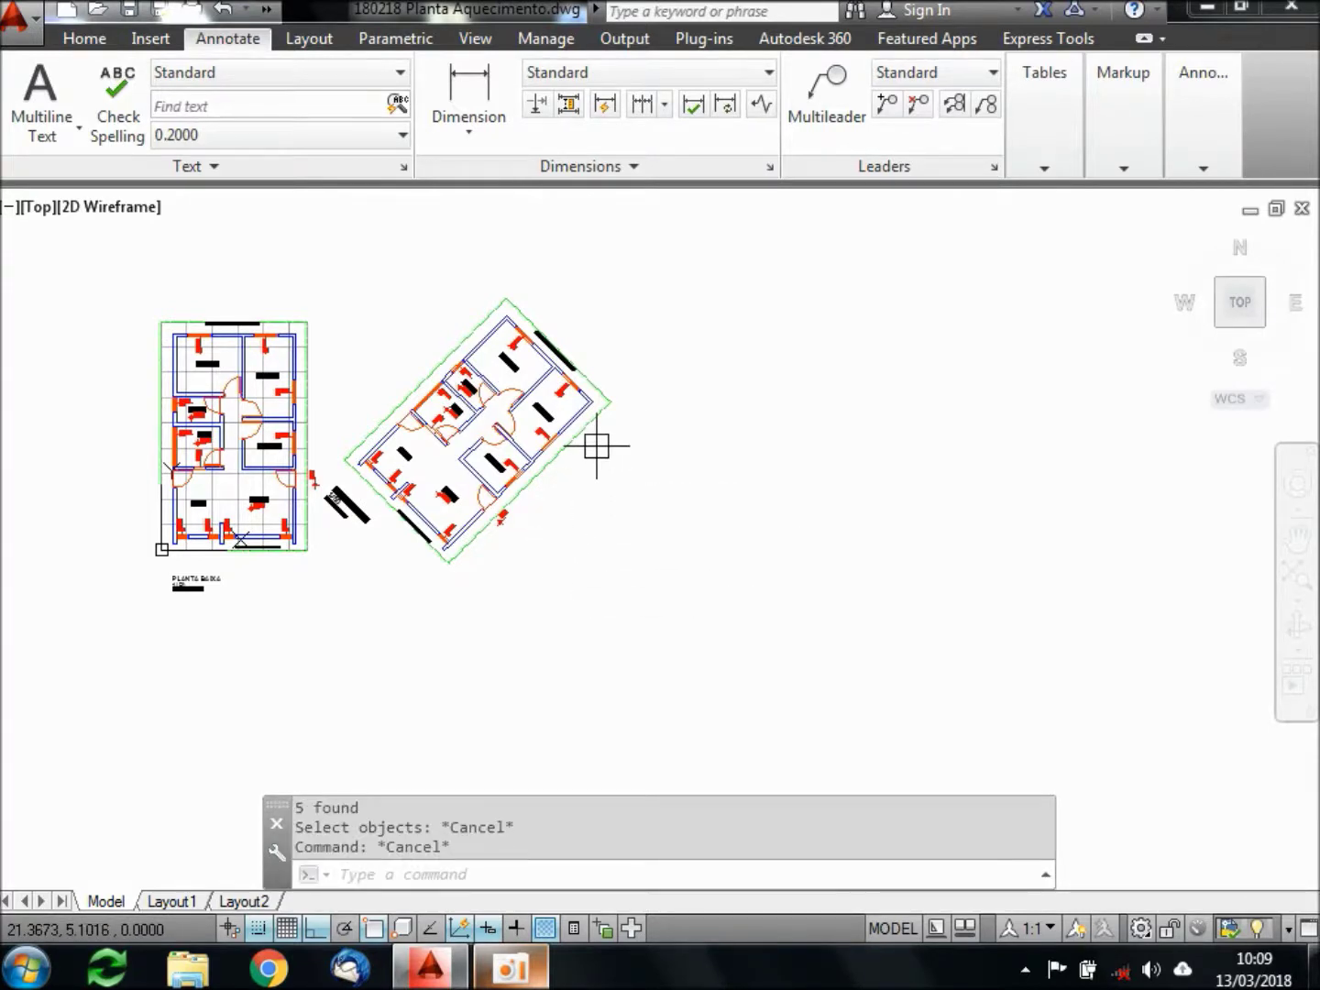
Move the whole rotated plan horizontally about 3 units farther away from the original plan
type("m")
key("Return")
left_click(656, 225)
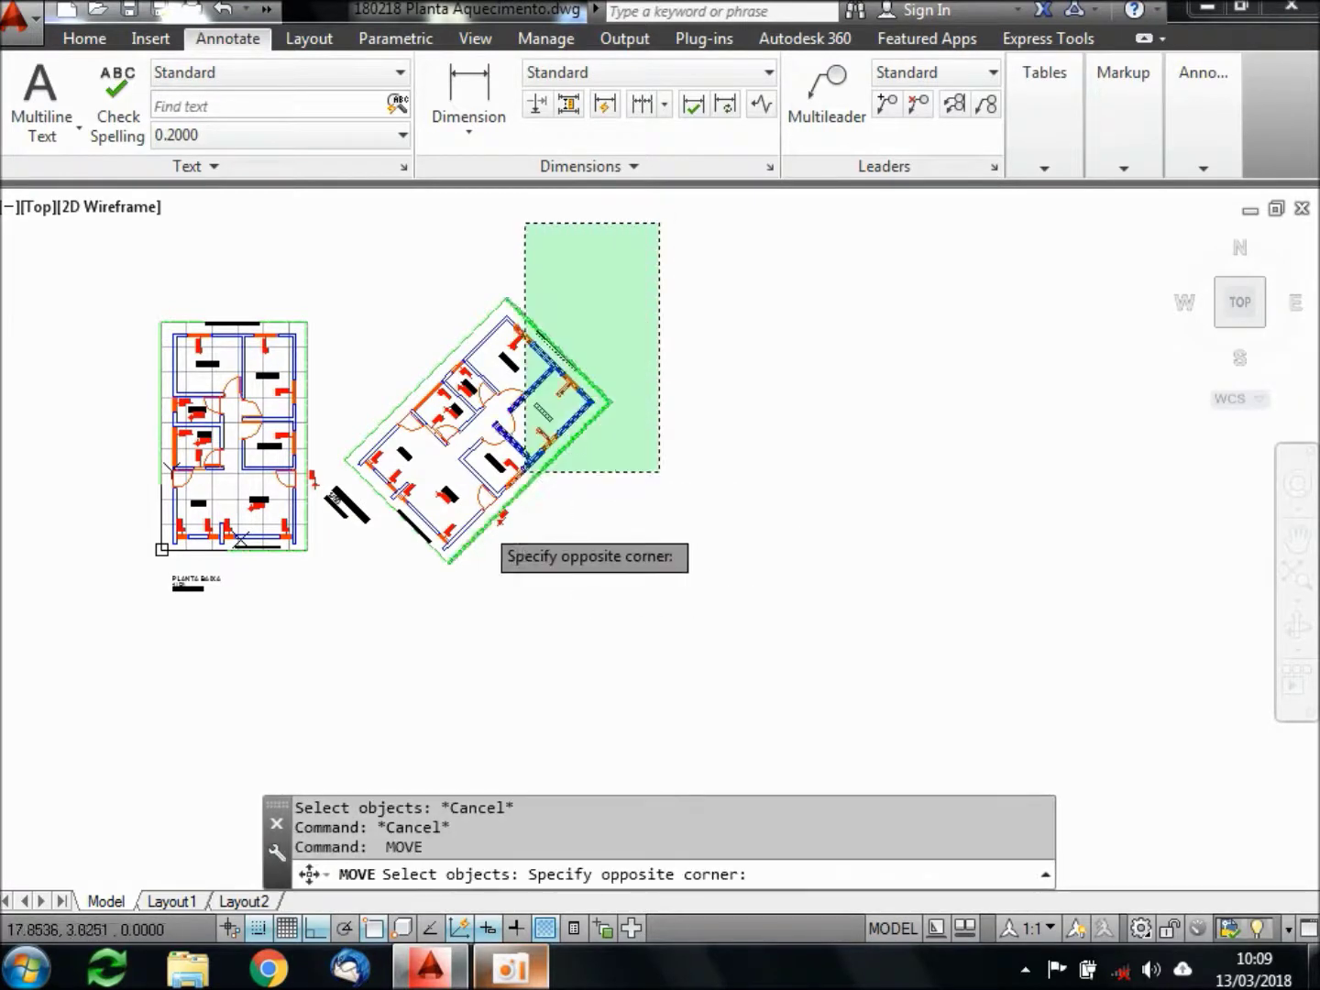
left_click(334, 631)
key("Return")
left_click(492, 615)
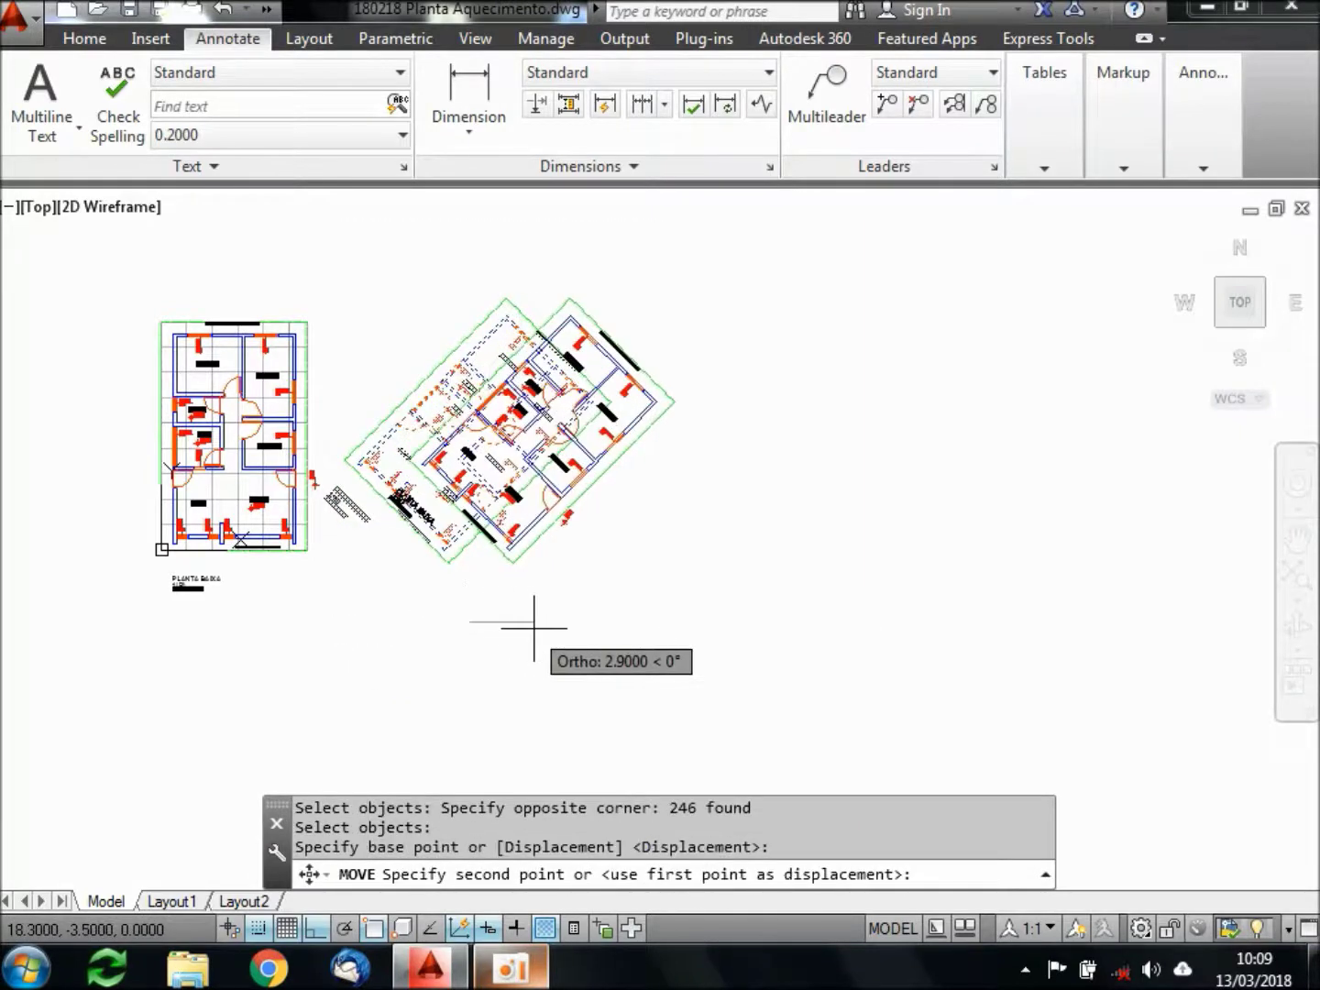
left_click(565, 619)
Draw a horizontal line through the lowest corner of the rotated plan's slab outline, extending to both sides
scroll(679, 514, "up", 2)
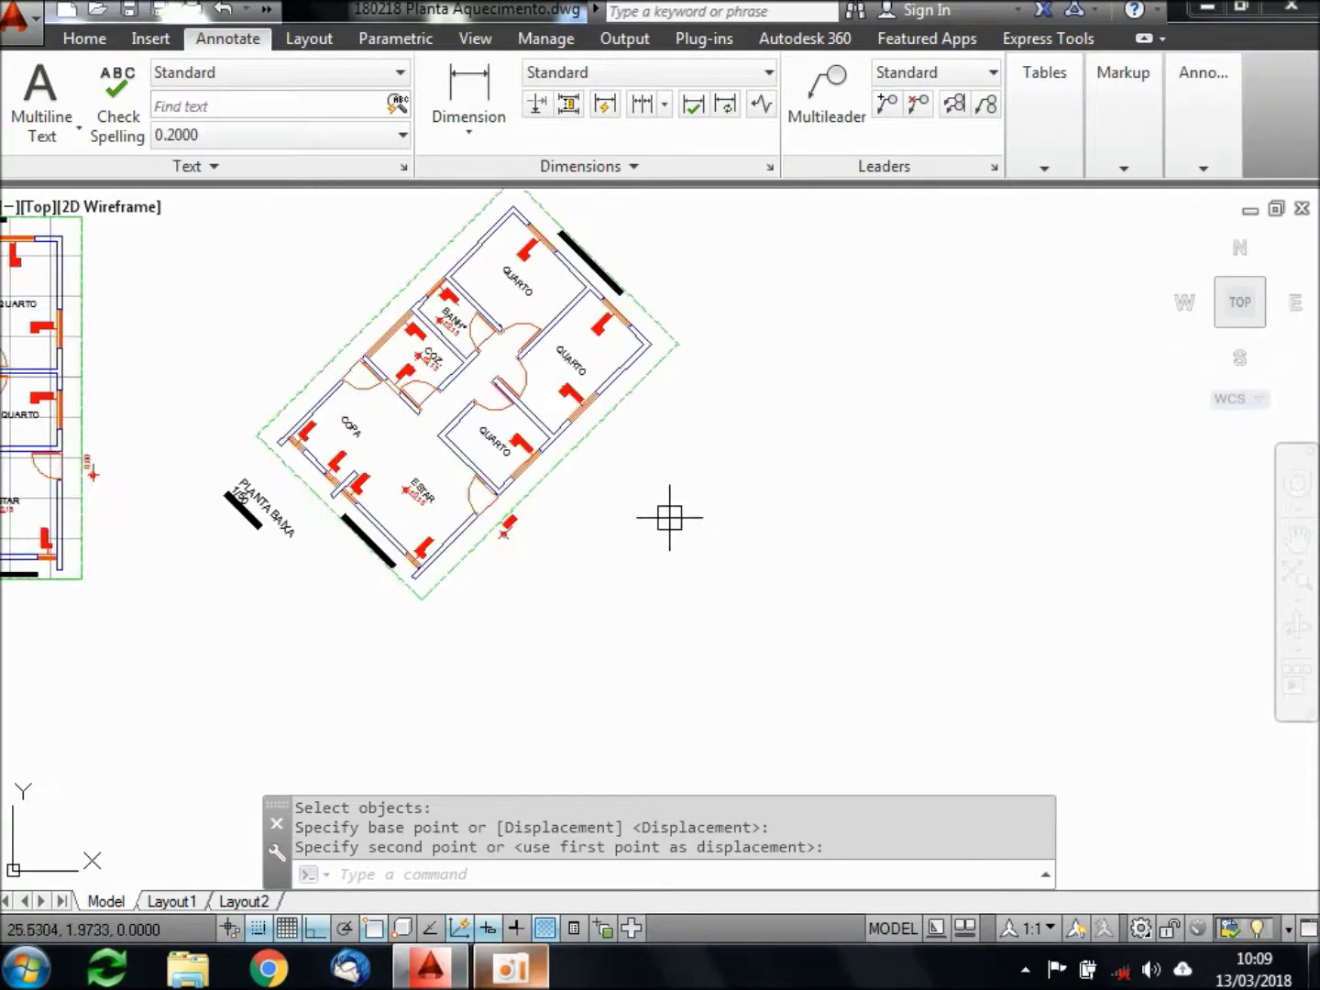
scroll(607, 513, "down", 2)
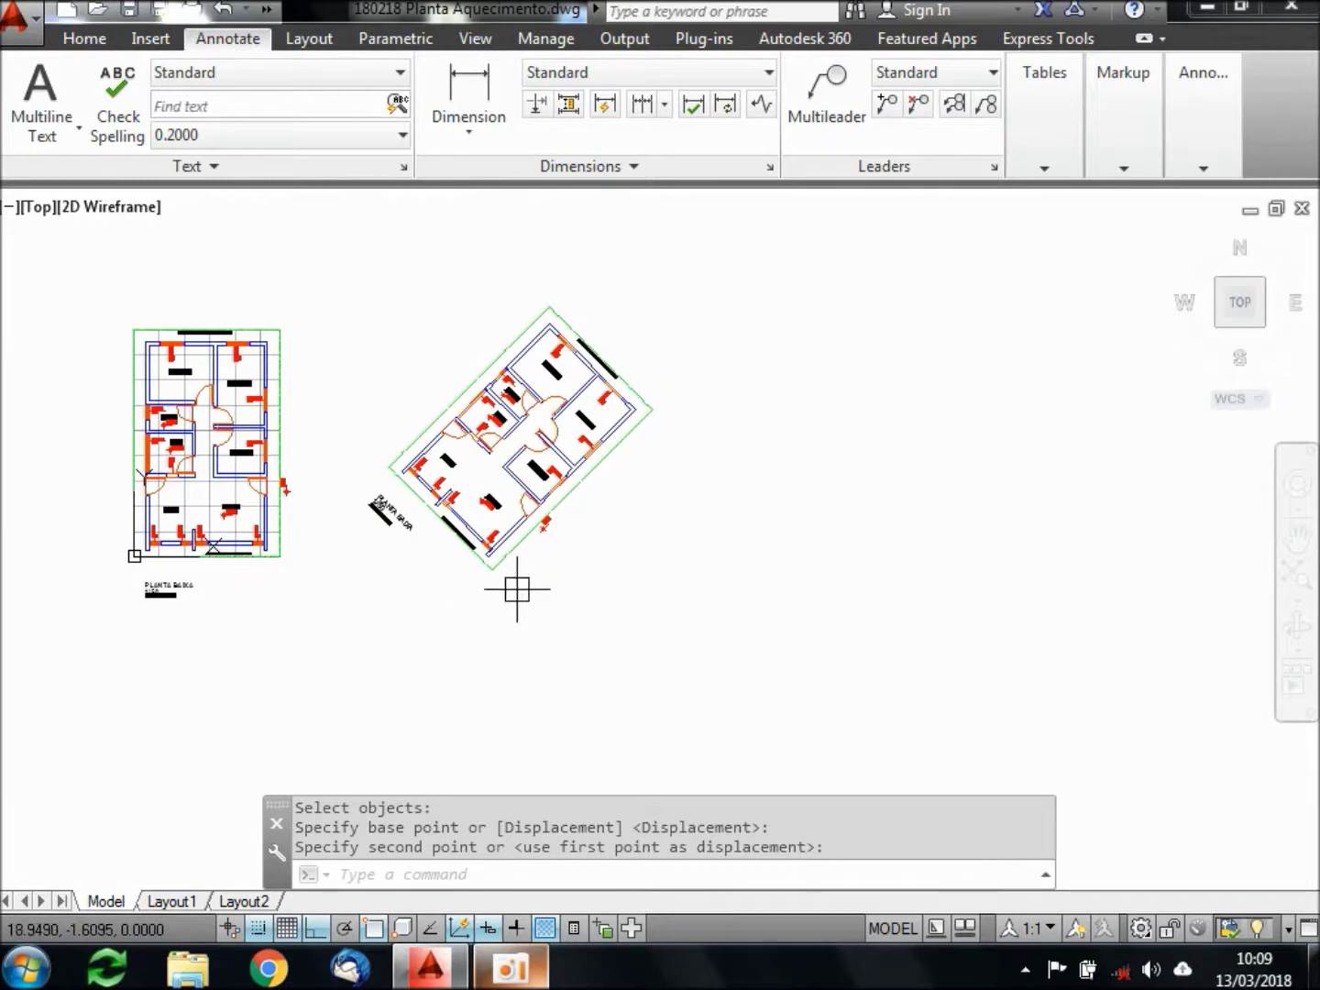
type("L")
key("Return")
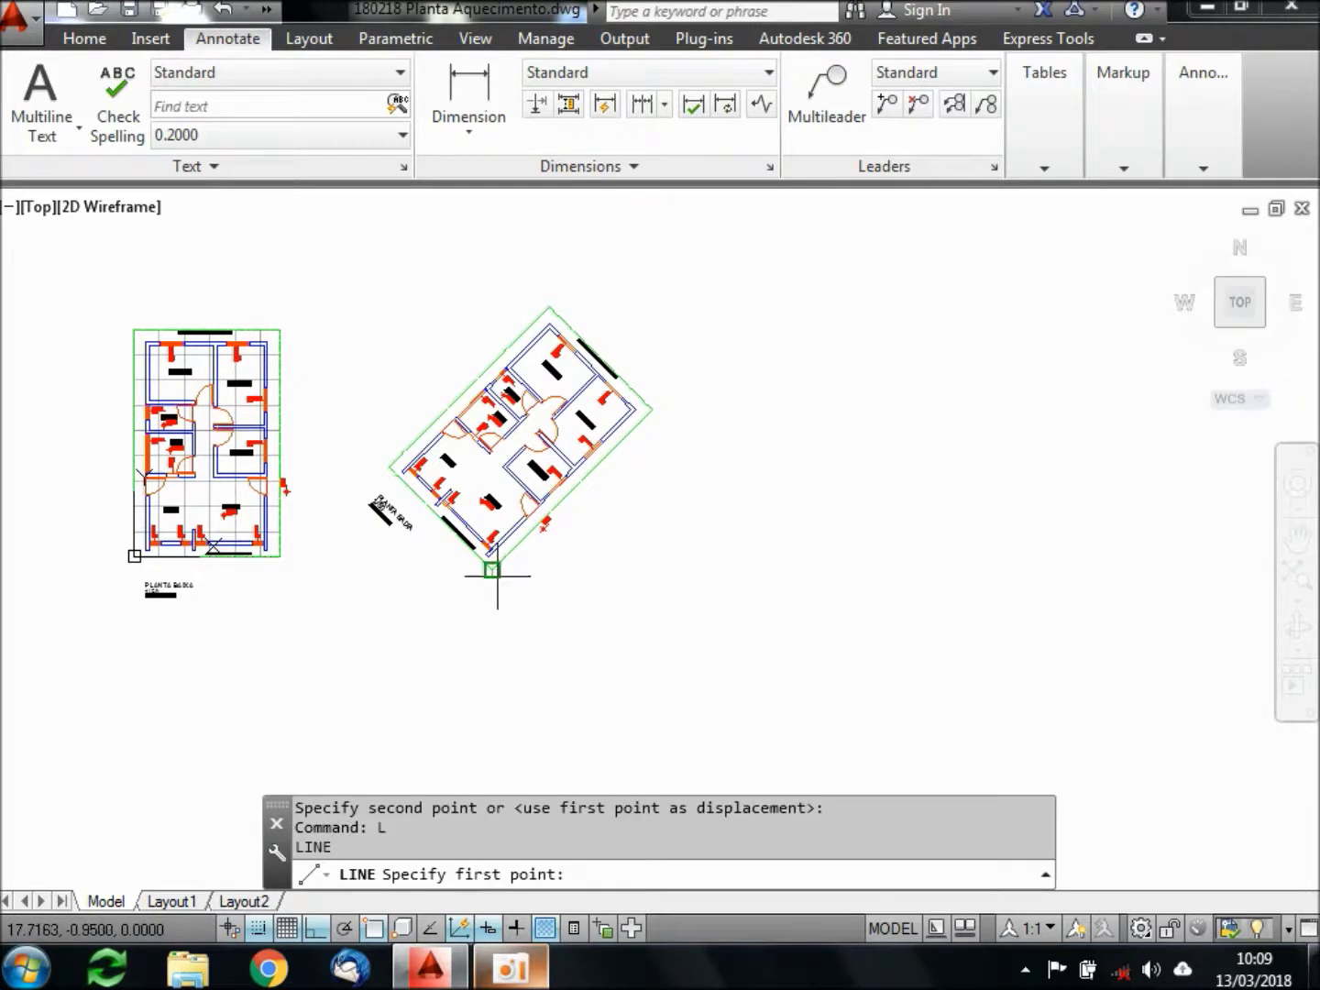
left_click(613, 569)
left_click(345, 570)
key("Return")
Draw two lines from the slab outline's lowest corner along its two lower edges to the adjacent corners
key("Return")
left_click(493, 567)
left_click(649, 439)
key("Return")
key("Return")
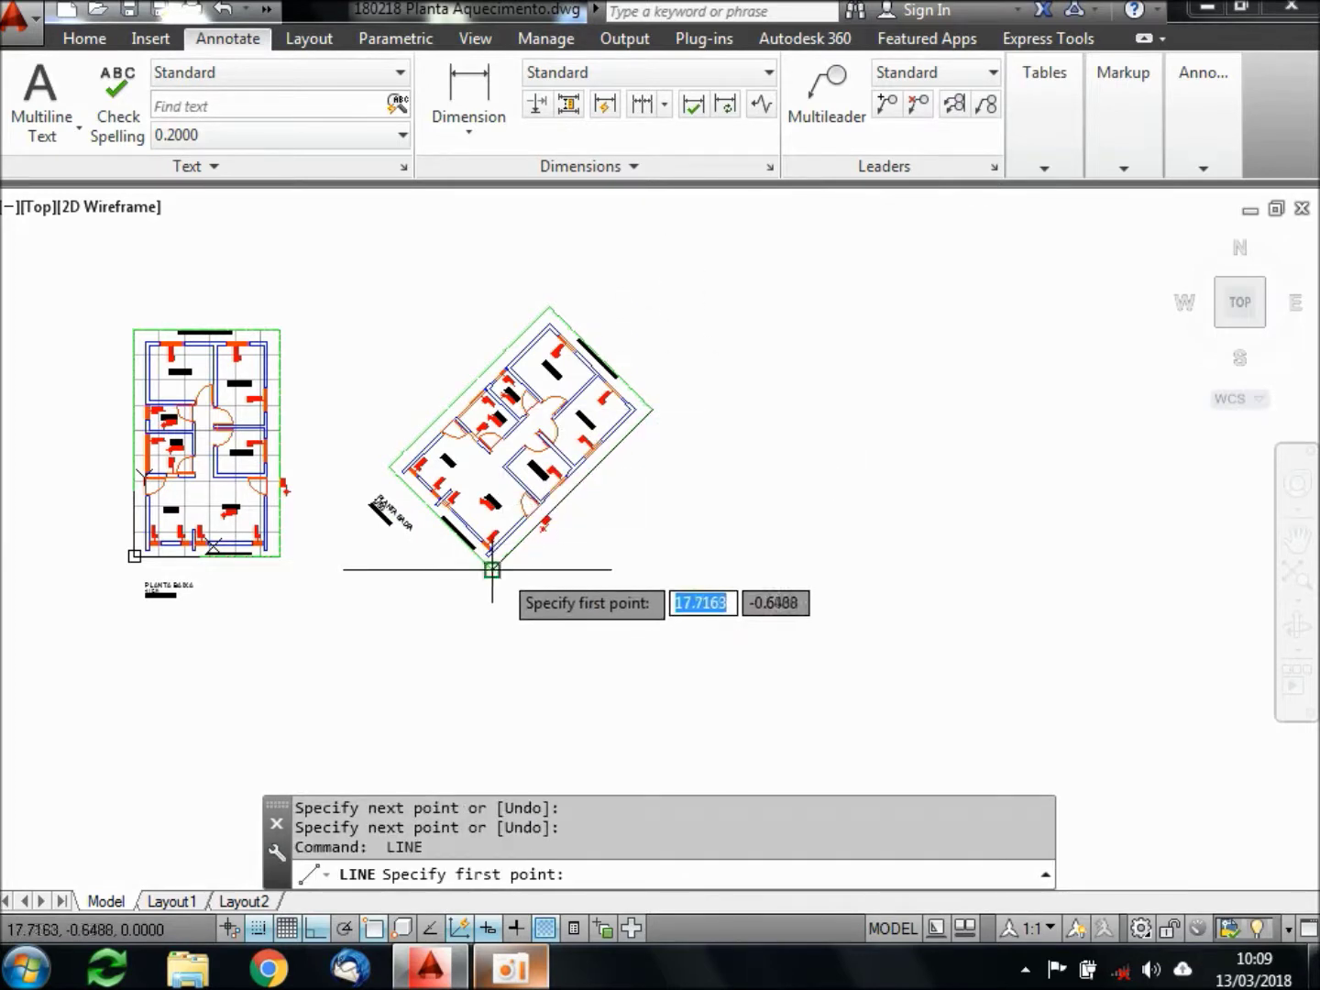
left_click(492, 568)
left_click(385, 464)
key("Return")
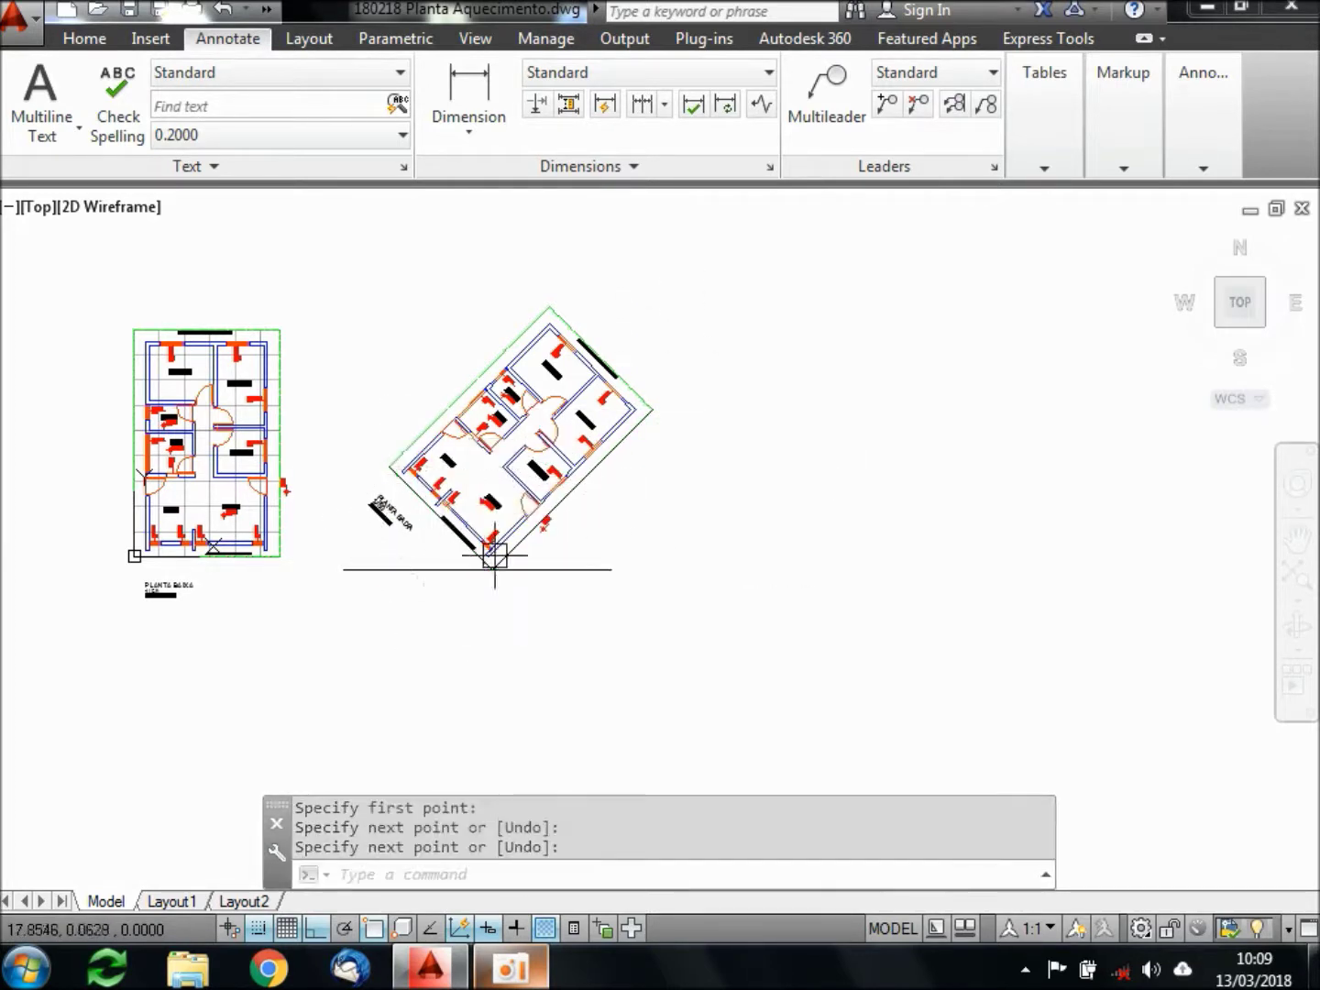
Add an angular dimension between the rotated slab outline's lower-right edge line and the horizontal reference line
scroll(495, 564, "up", 5)
scroll(598, 536, "up", 2)
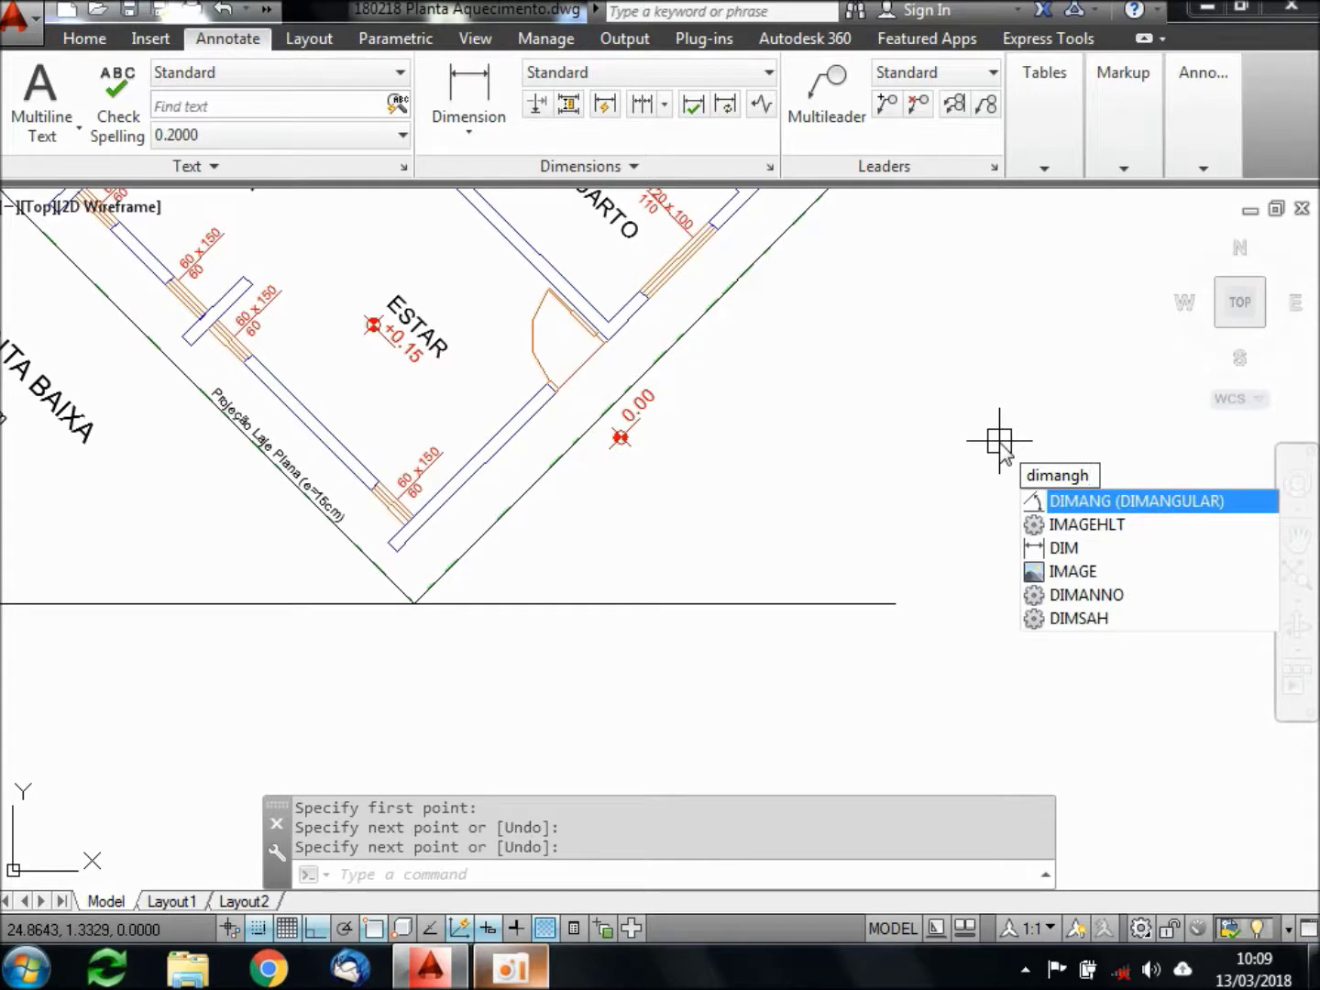
key("Return")
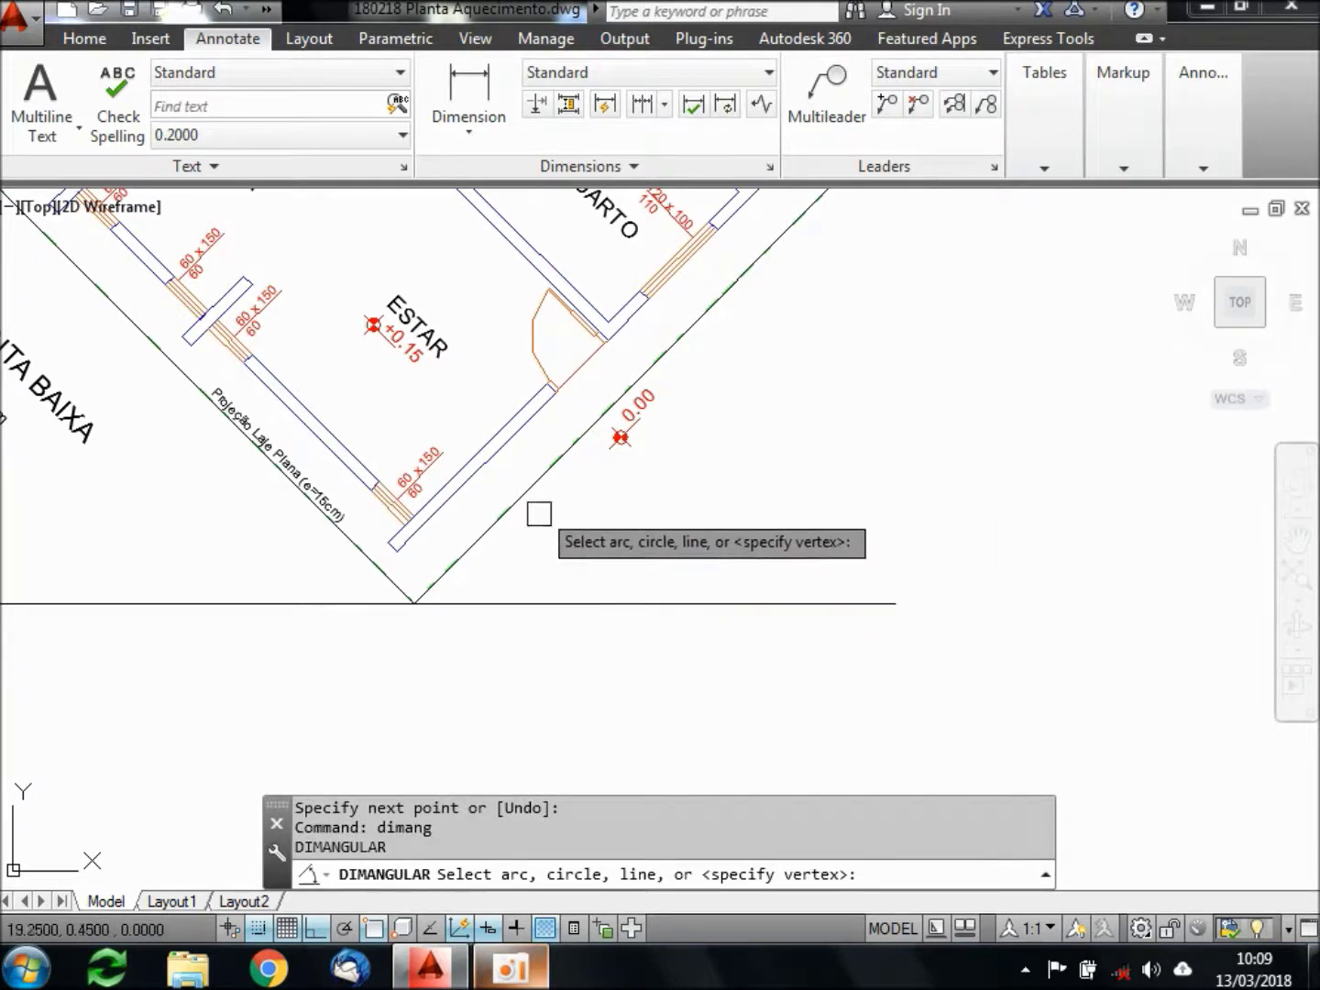
left_click(570, 457)
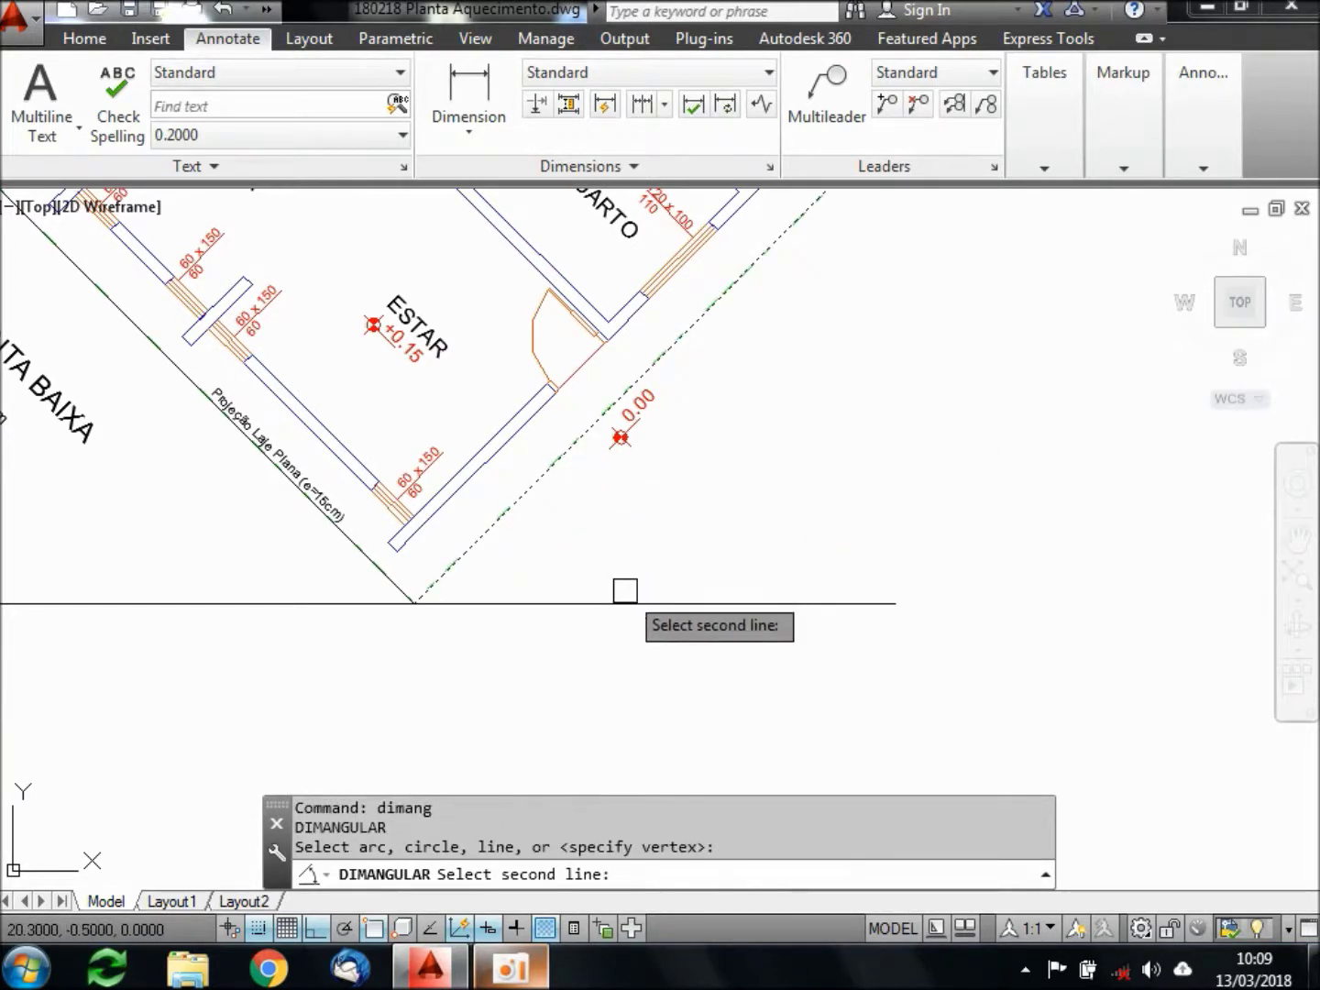
left_click(629, 602)
left_click(610, 518)
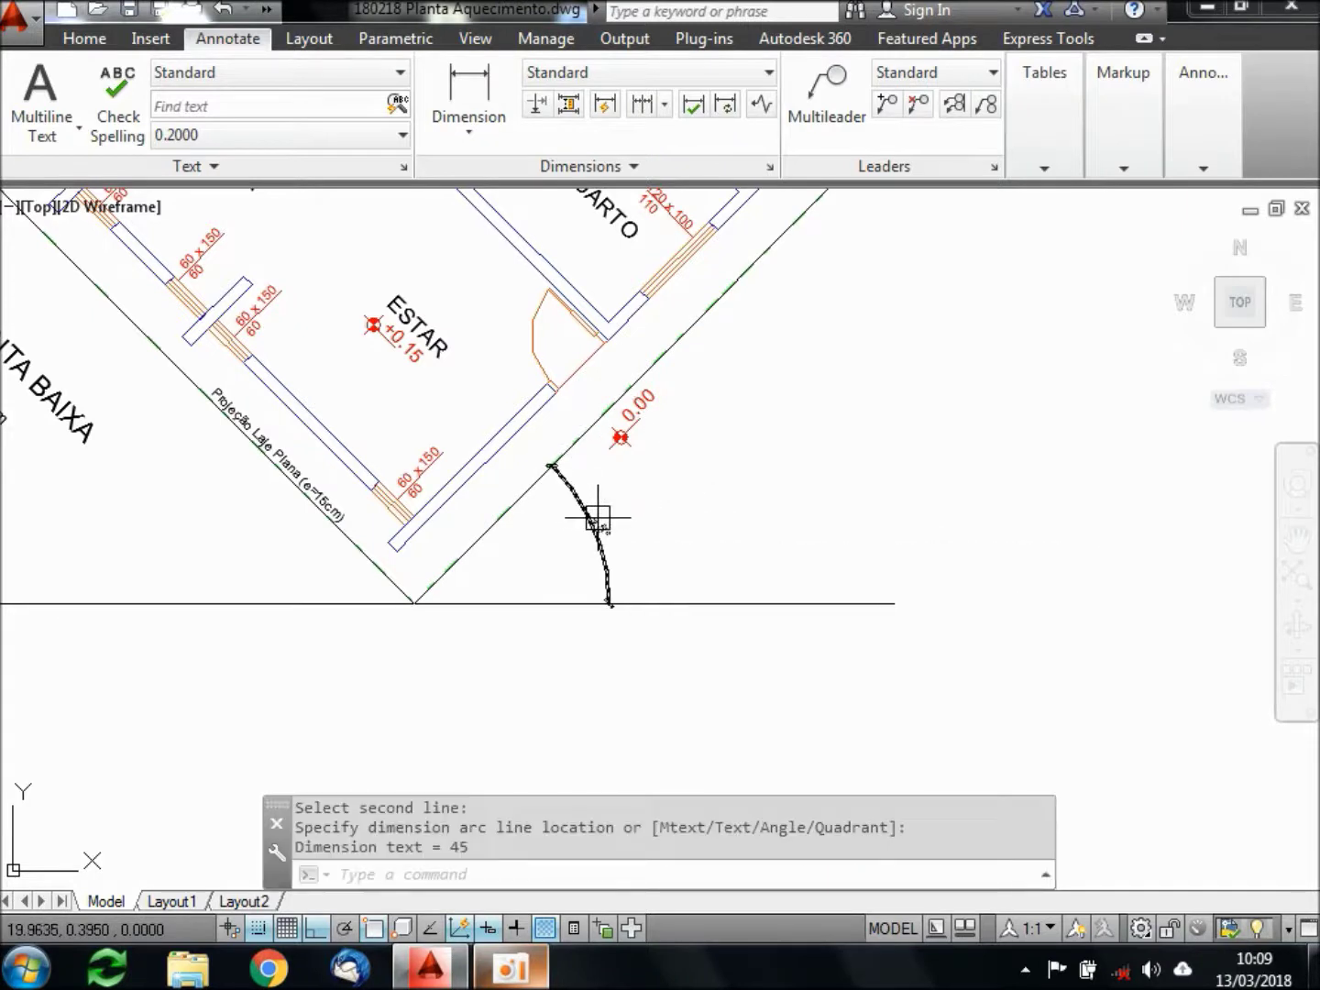
scroll(631, 515, "up", 3)
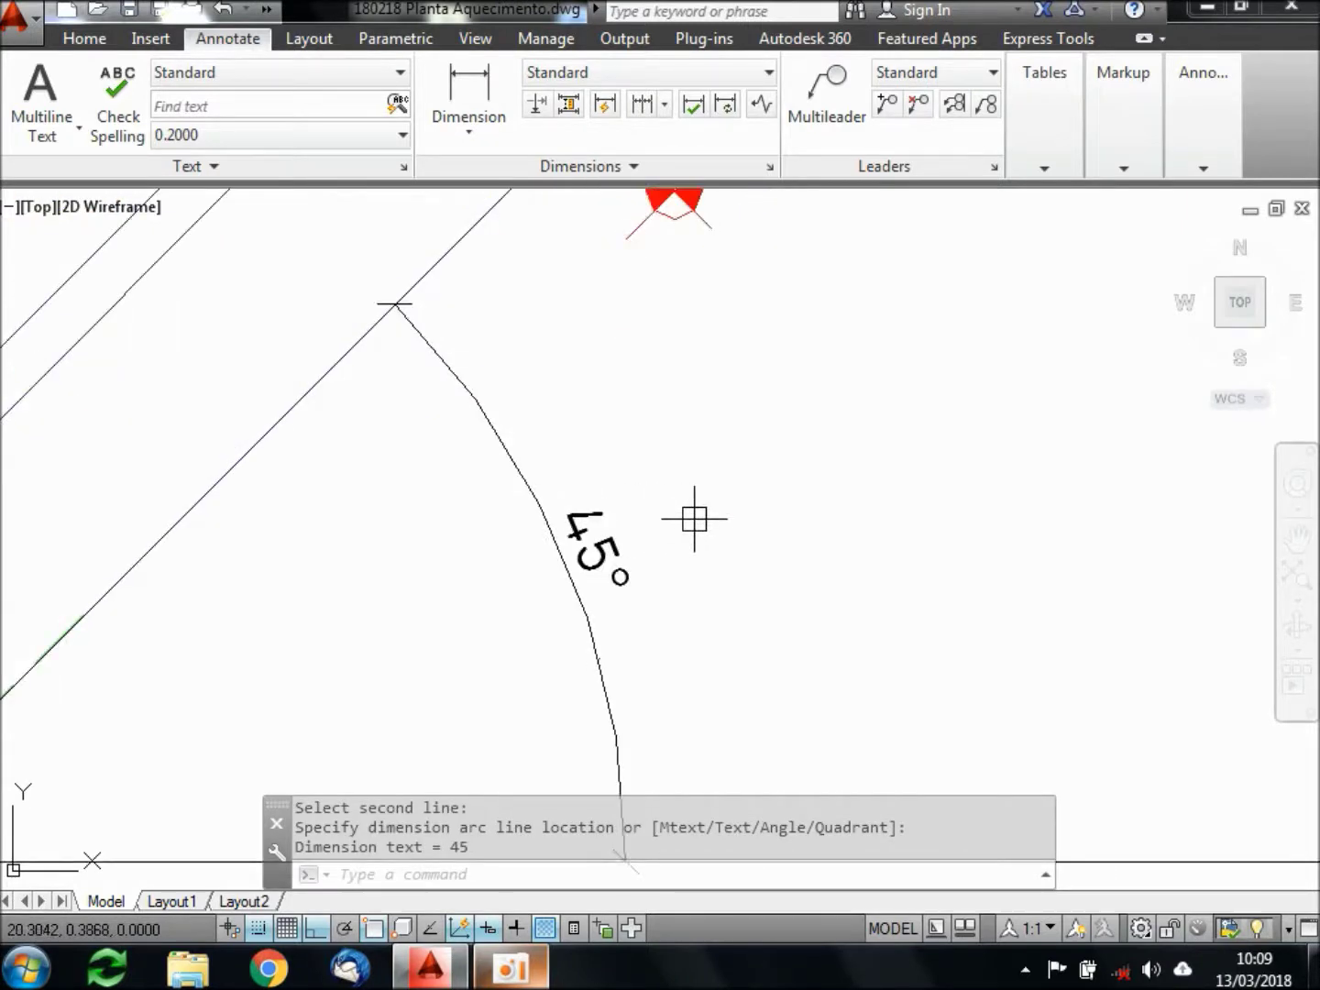
scroll(694, 518, "down", 8)
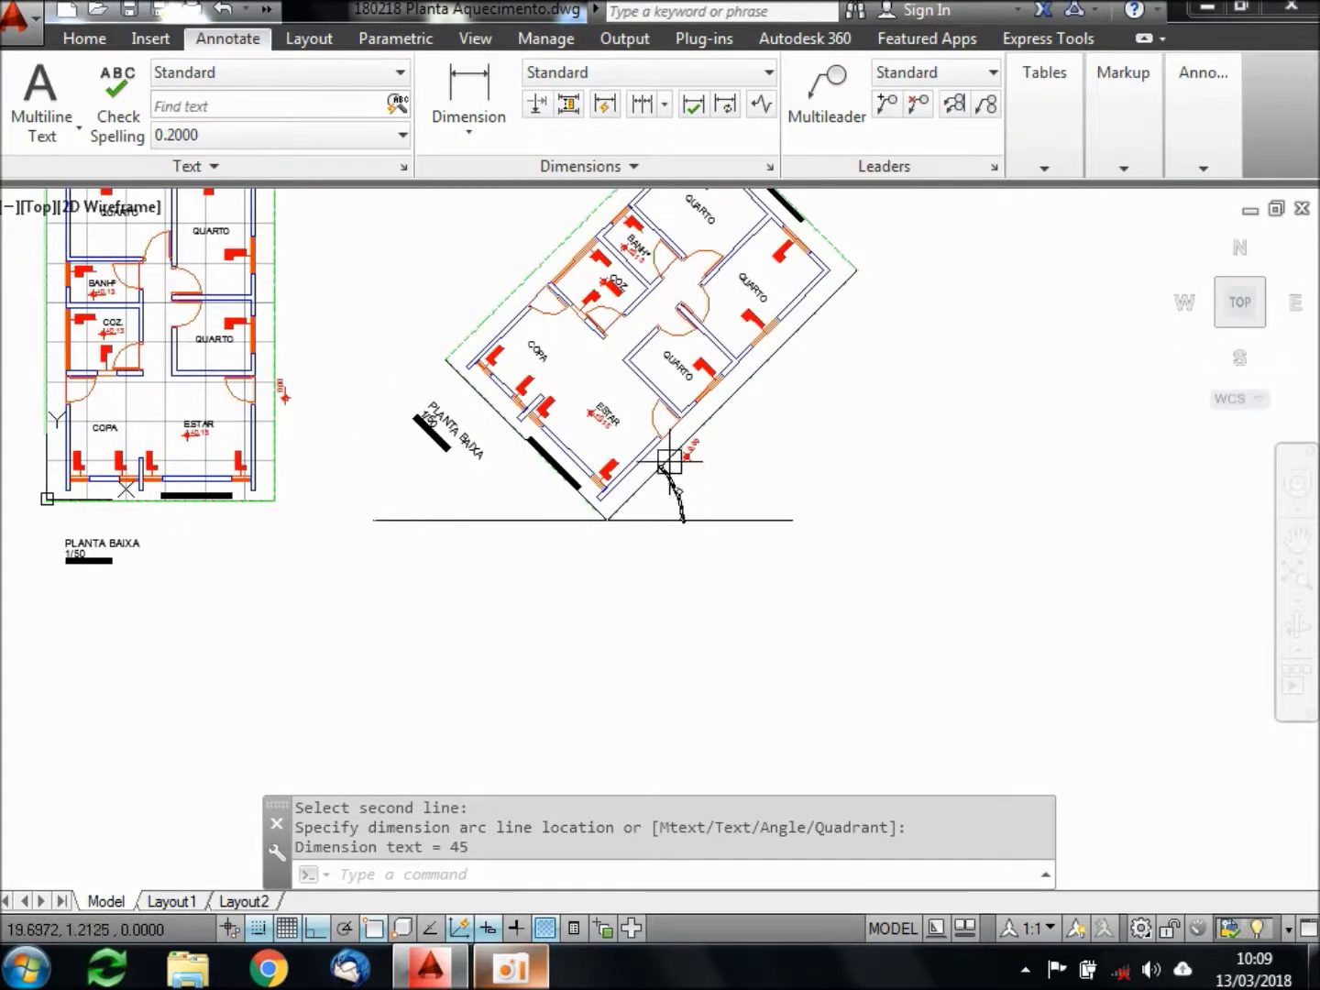
scroll(675, 461, "up", 4)
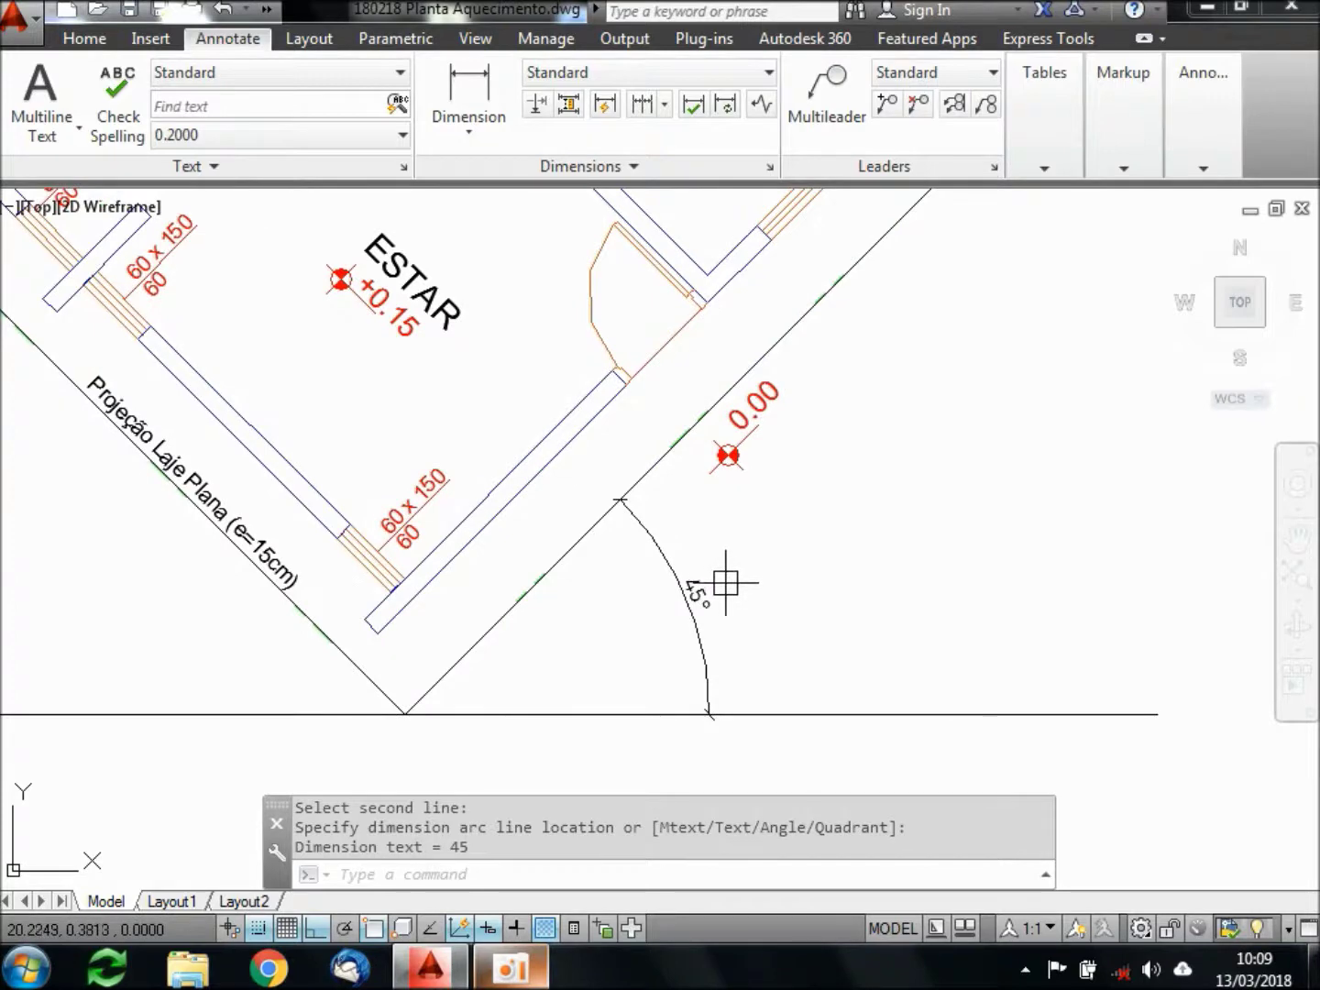
scroll(706, 438, "down", 5)
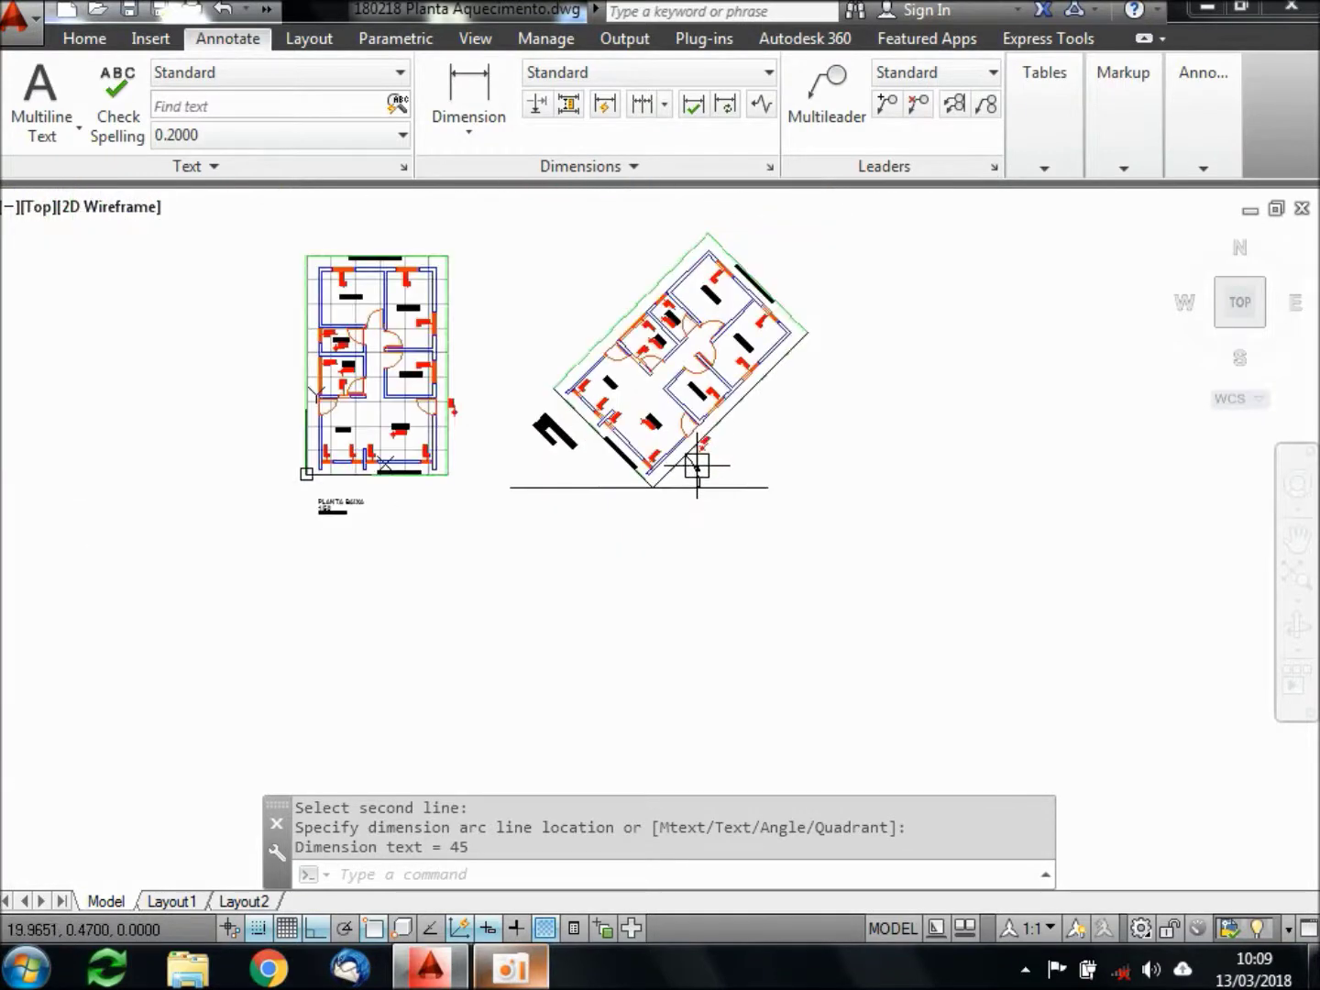
Erase the angular dimension, the two lines along the slab's lower edges, and both segments of the horizontal reference line
scroll(592, 560, "up", 3)
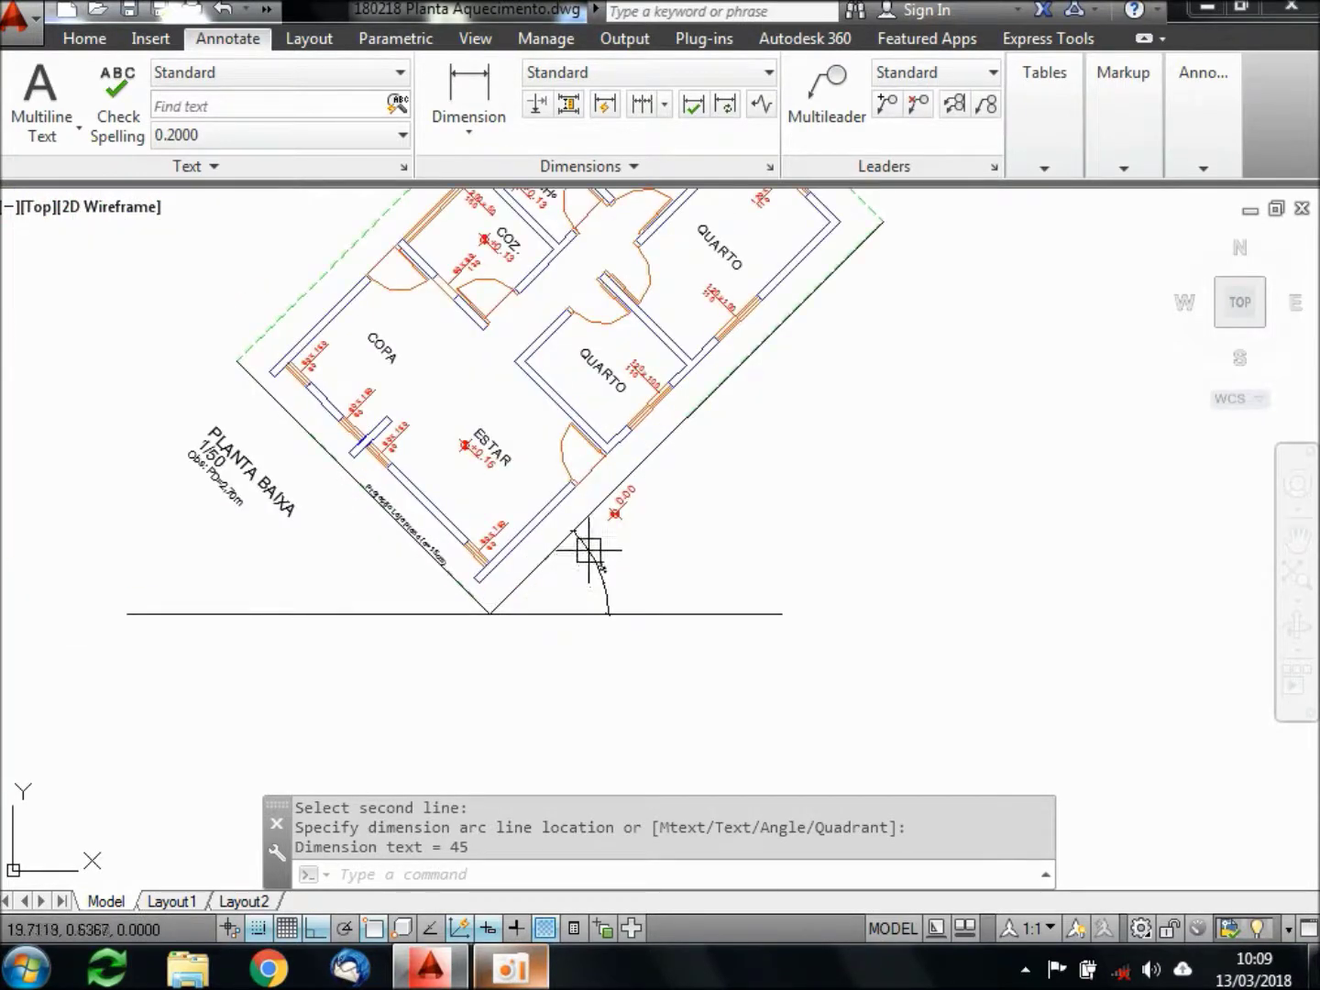
type("e")
key("Return")
left_click(590, 560)
left_click(549, 548)
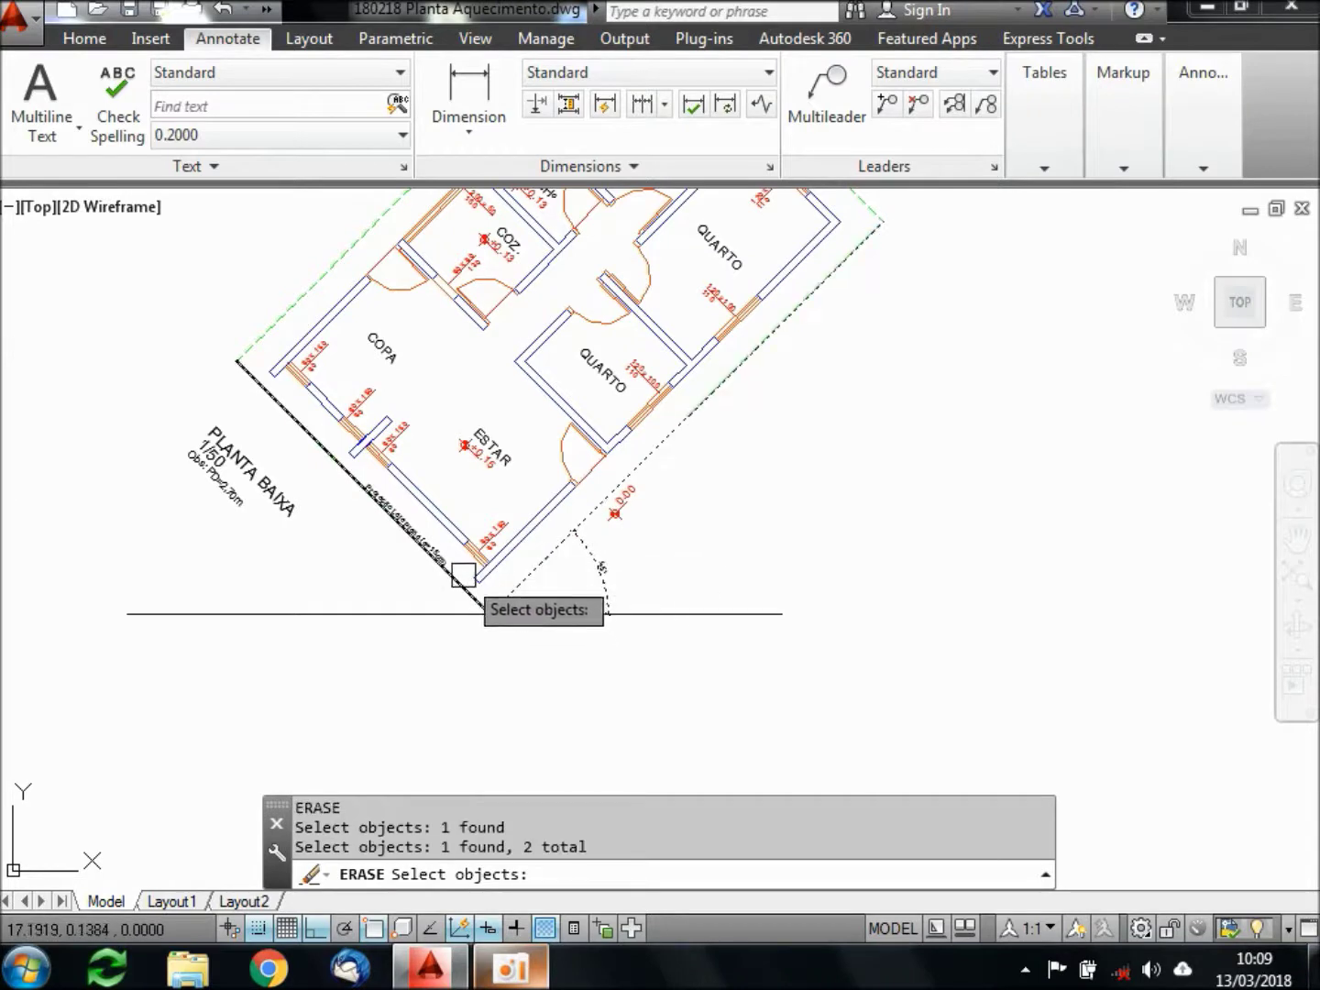
left_click(459, 585)
left_click(495, 614)
key("Return")
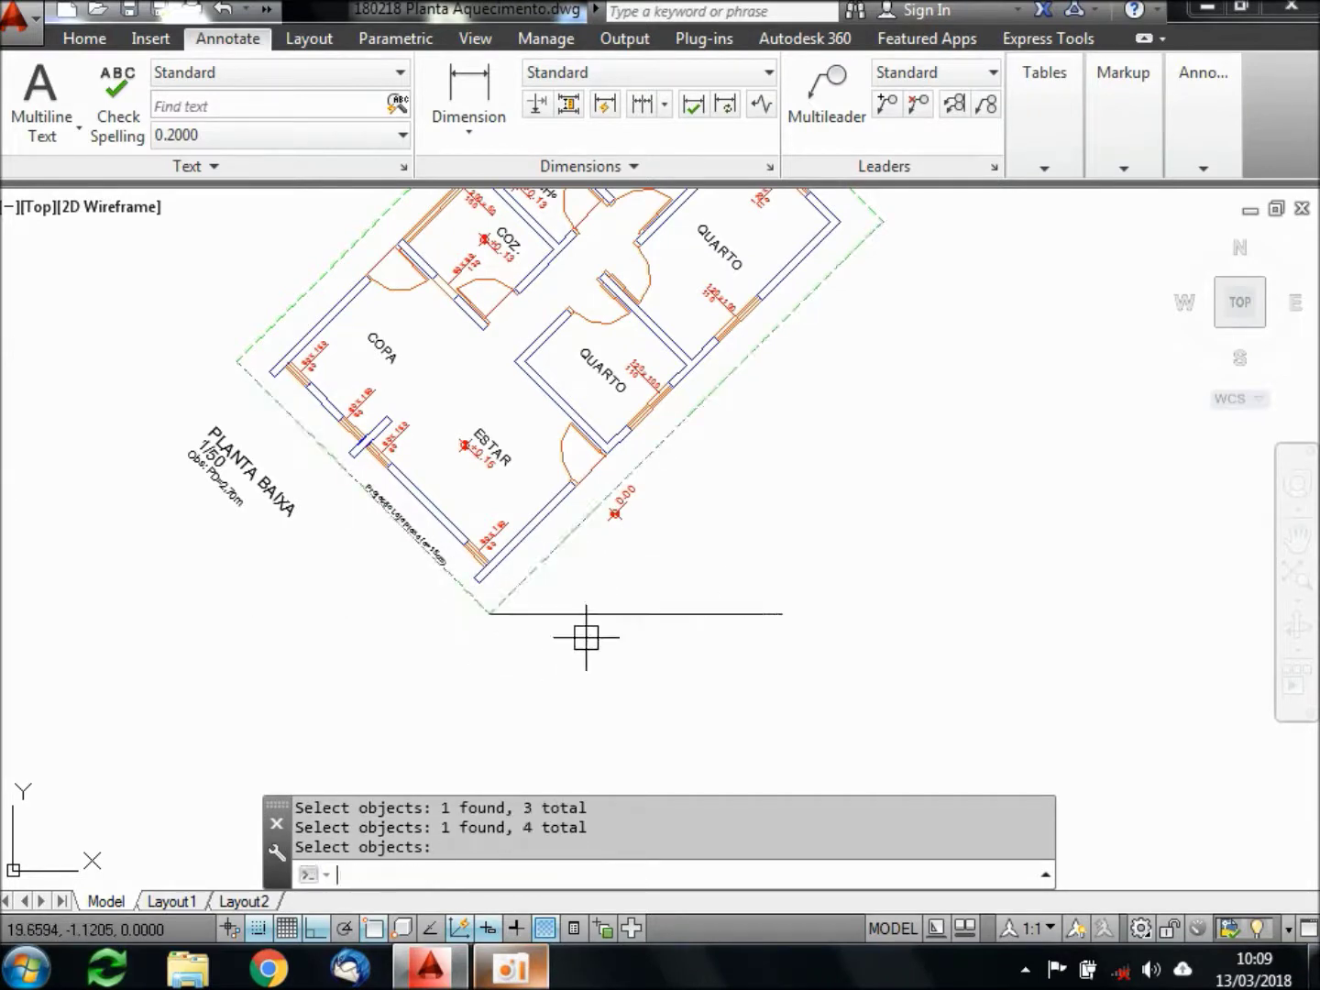
left_click(584, 614)
key("Delete")
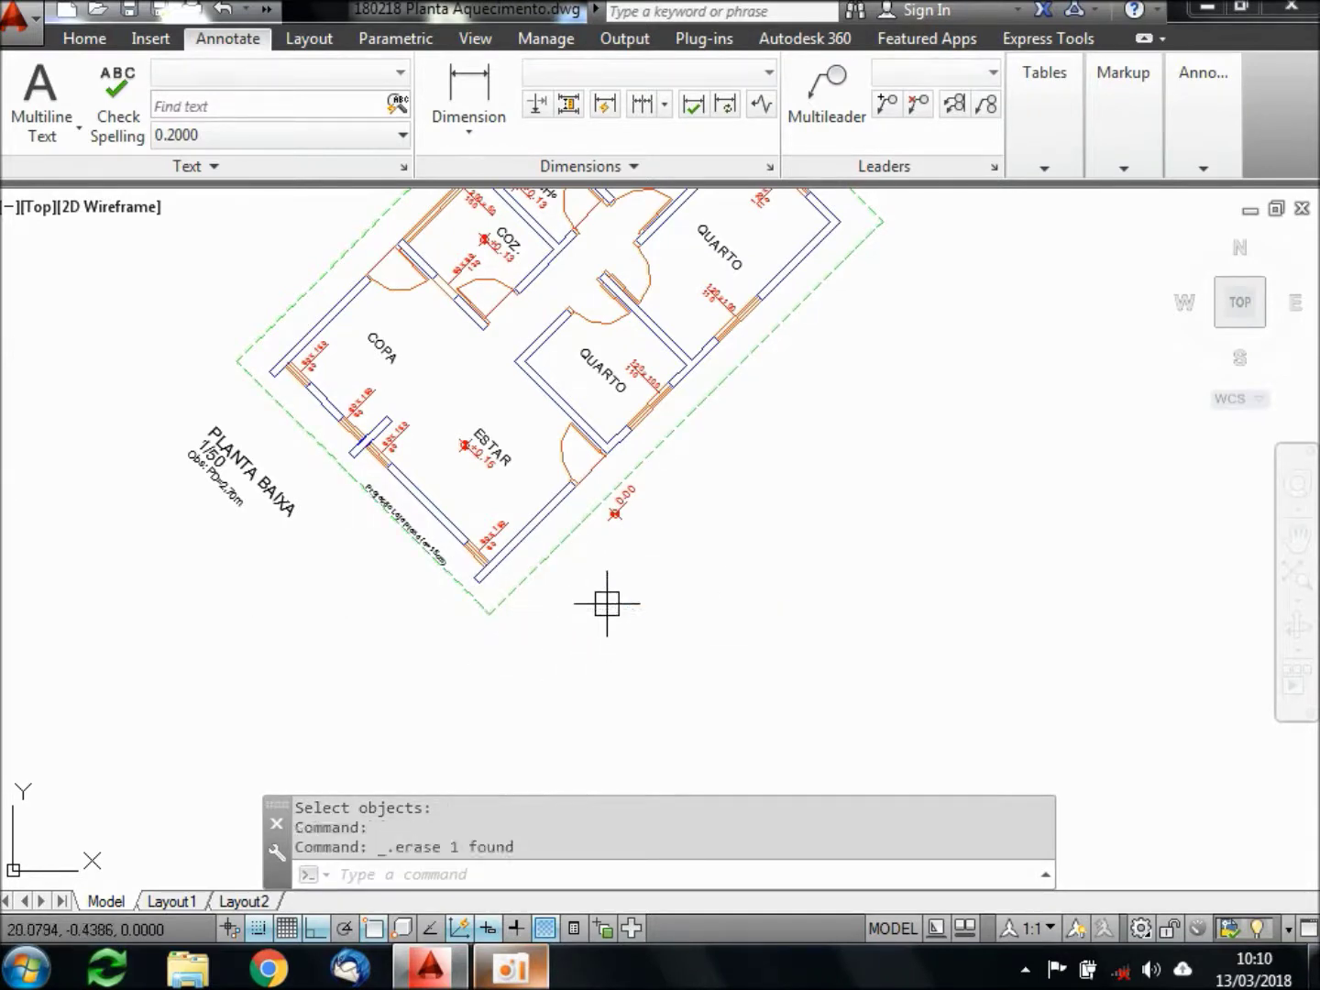
Set up a Write Block from objects, using the rotated slab outline's lowest corner as base point and the whole rotated plan as selection
scroll(574, 560, "down", 4)
middle_click_drag(674, 496, 655, 624)
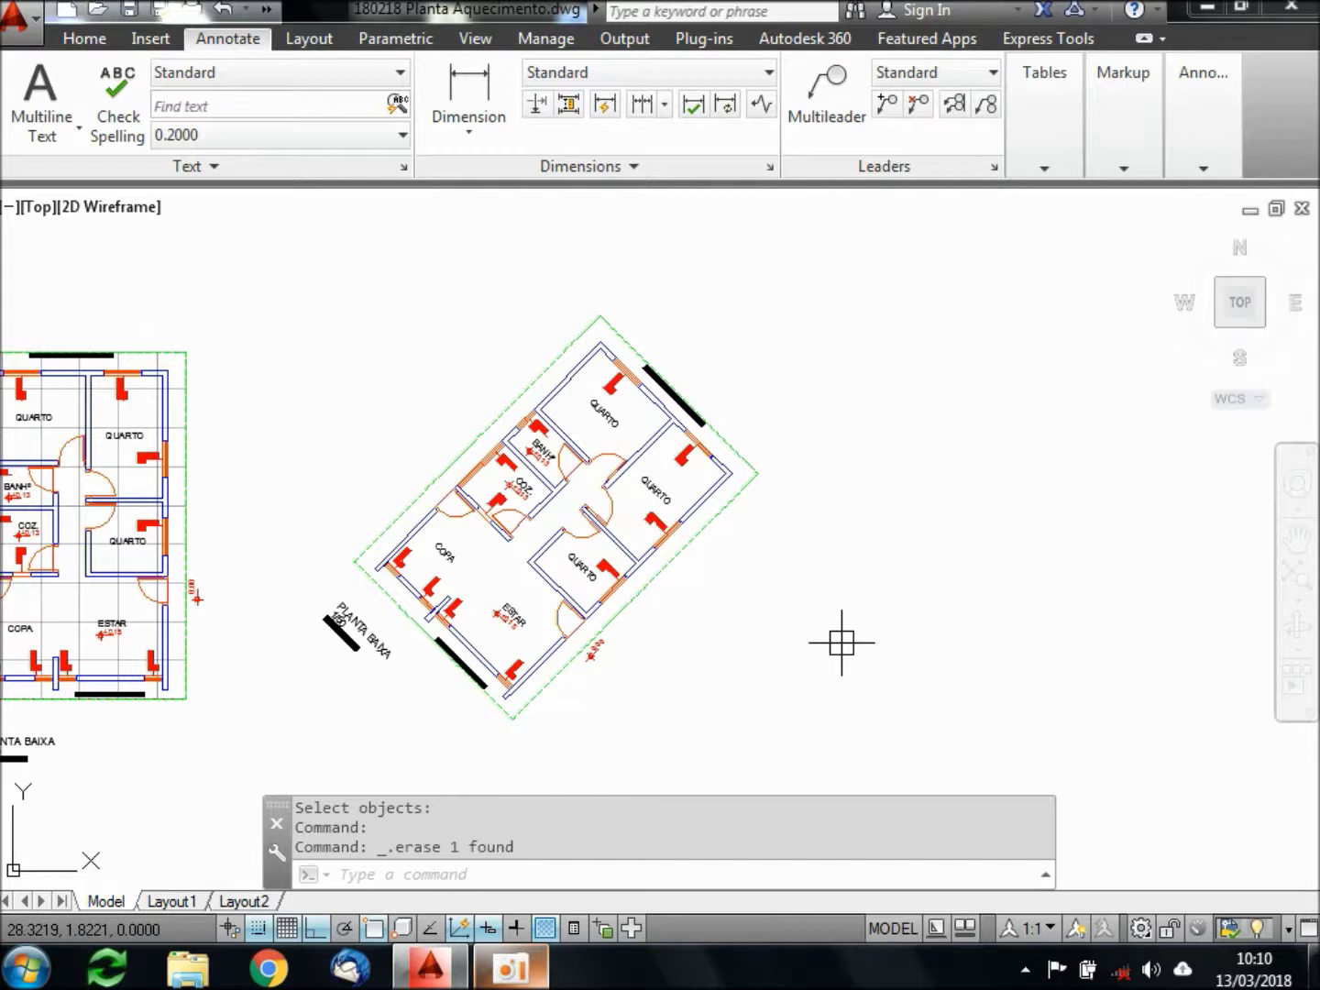
key("Return")
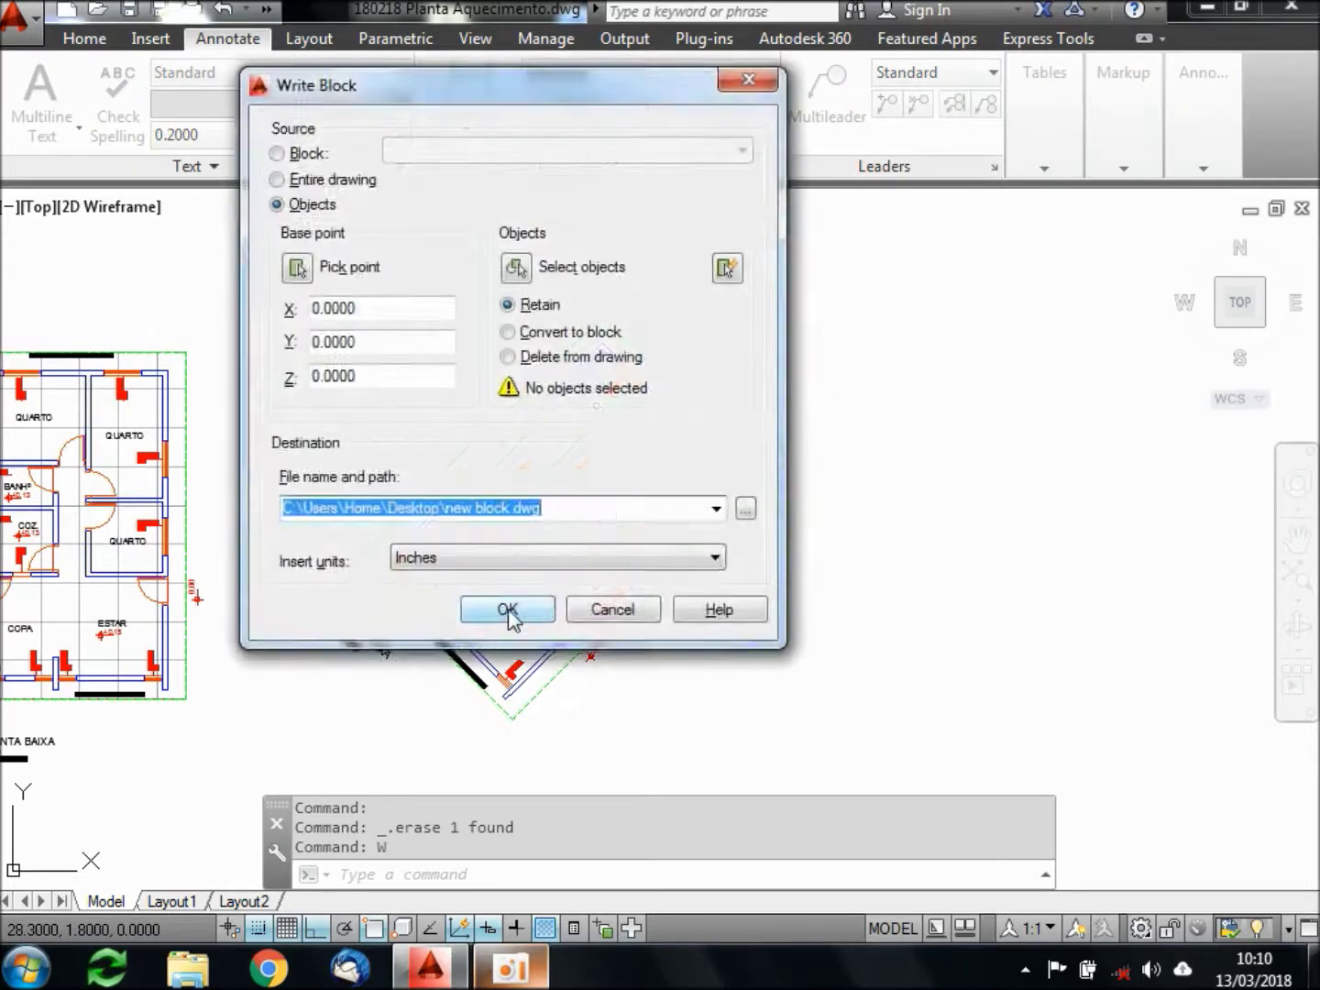
left_click(296, 268)
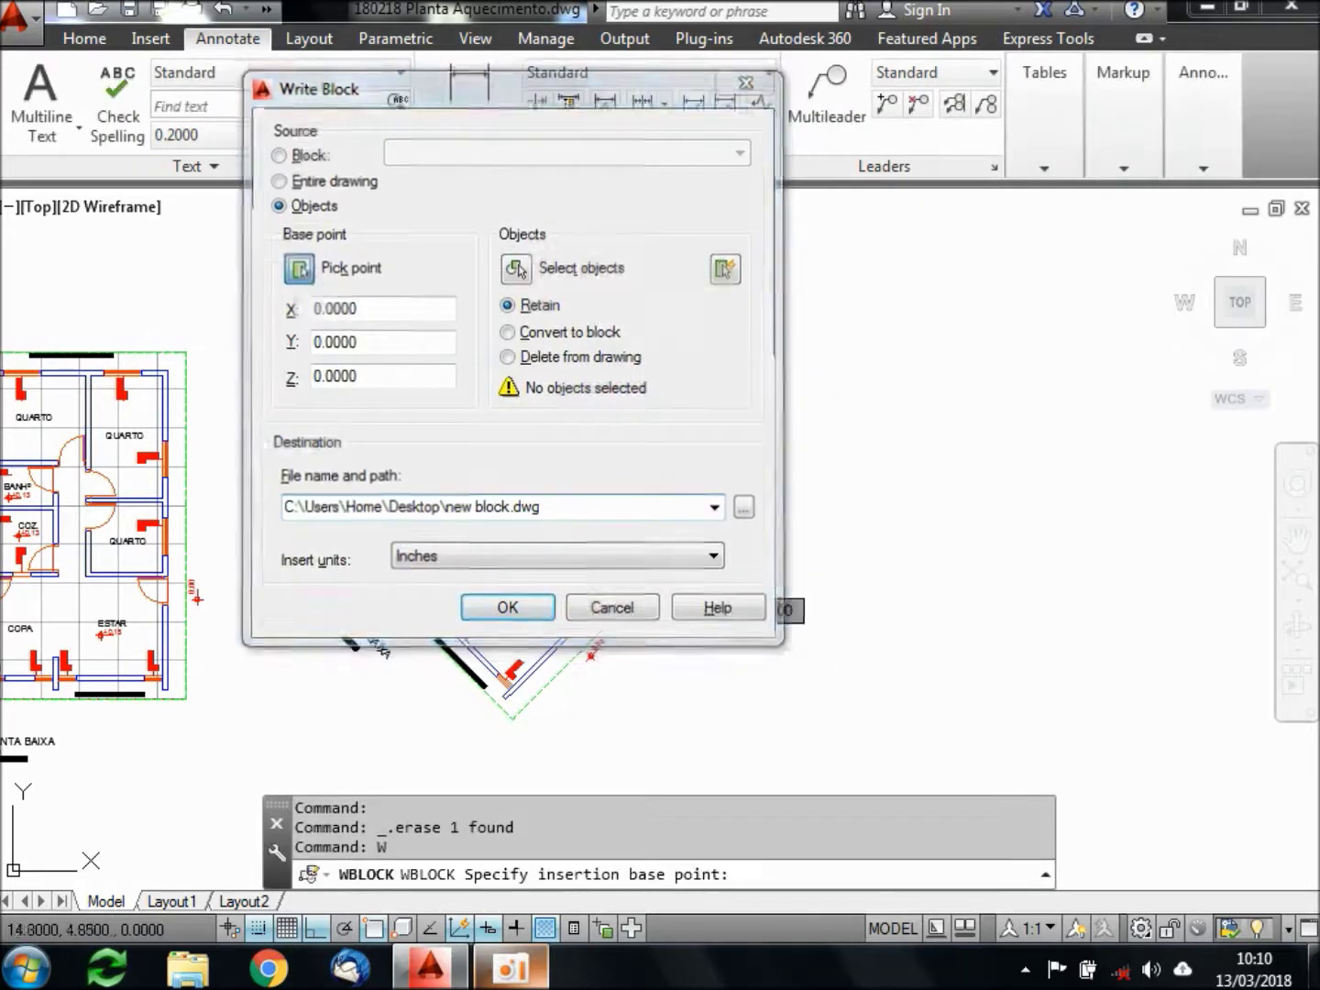
left_click(511, 721)
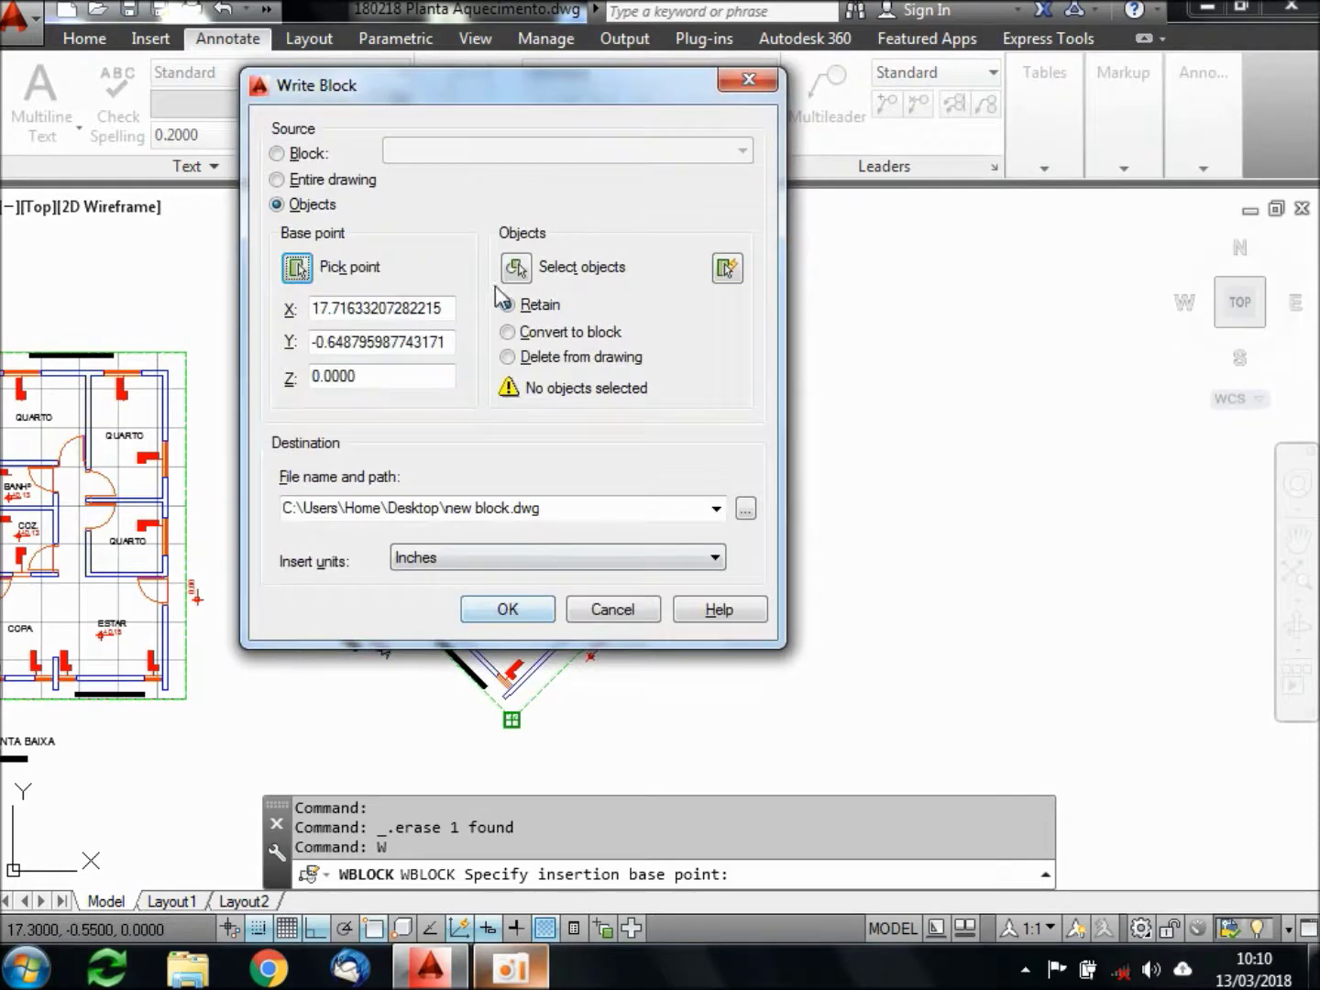
left_click(515, 269)
left_click(255, 266)
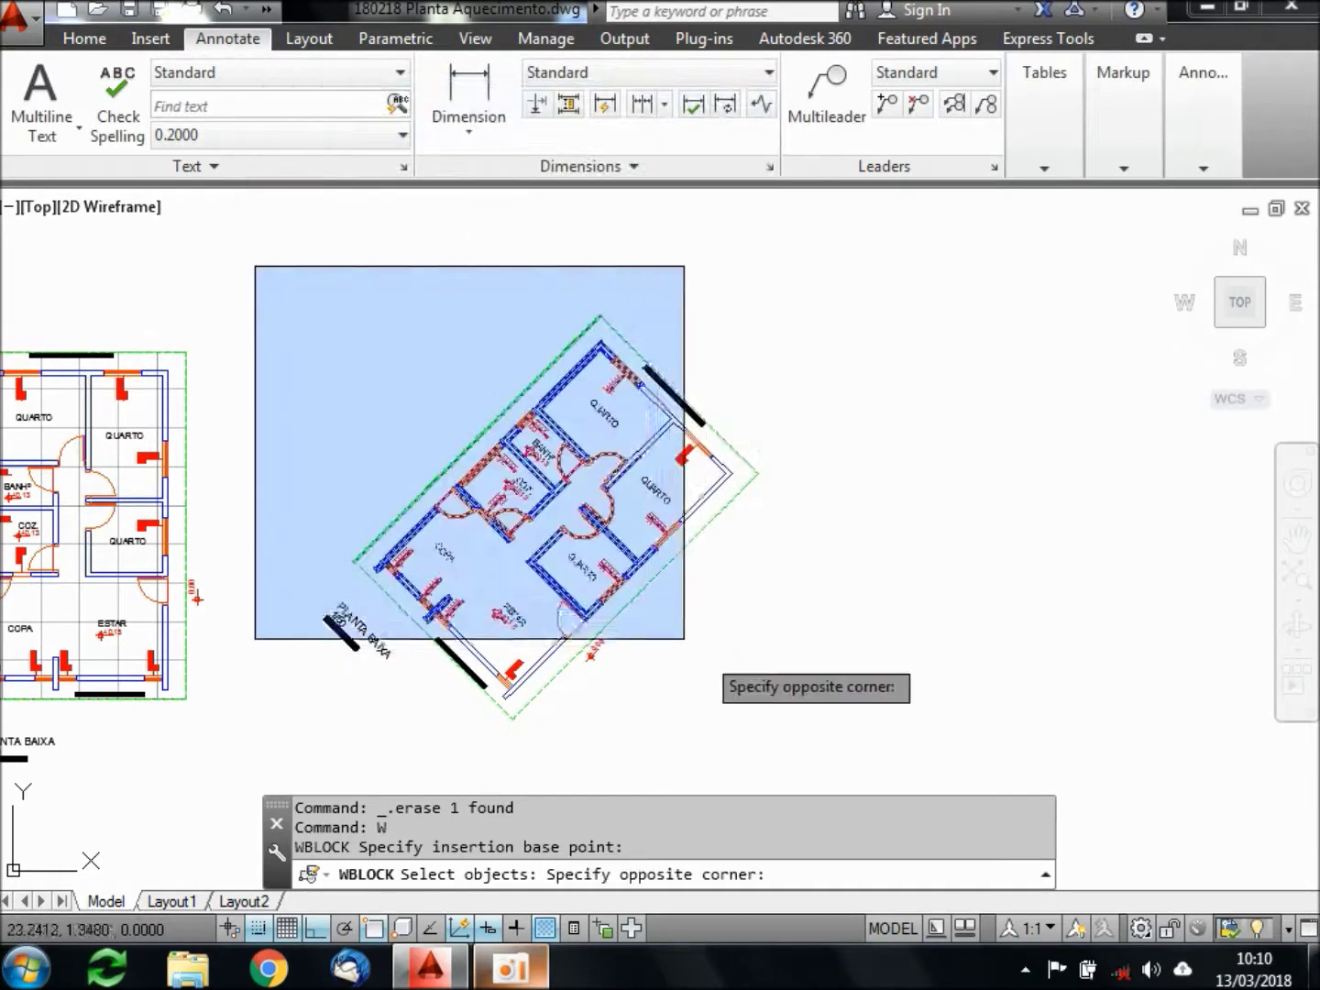
left_click(843, 775)
key("Return")
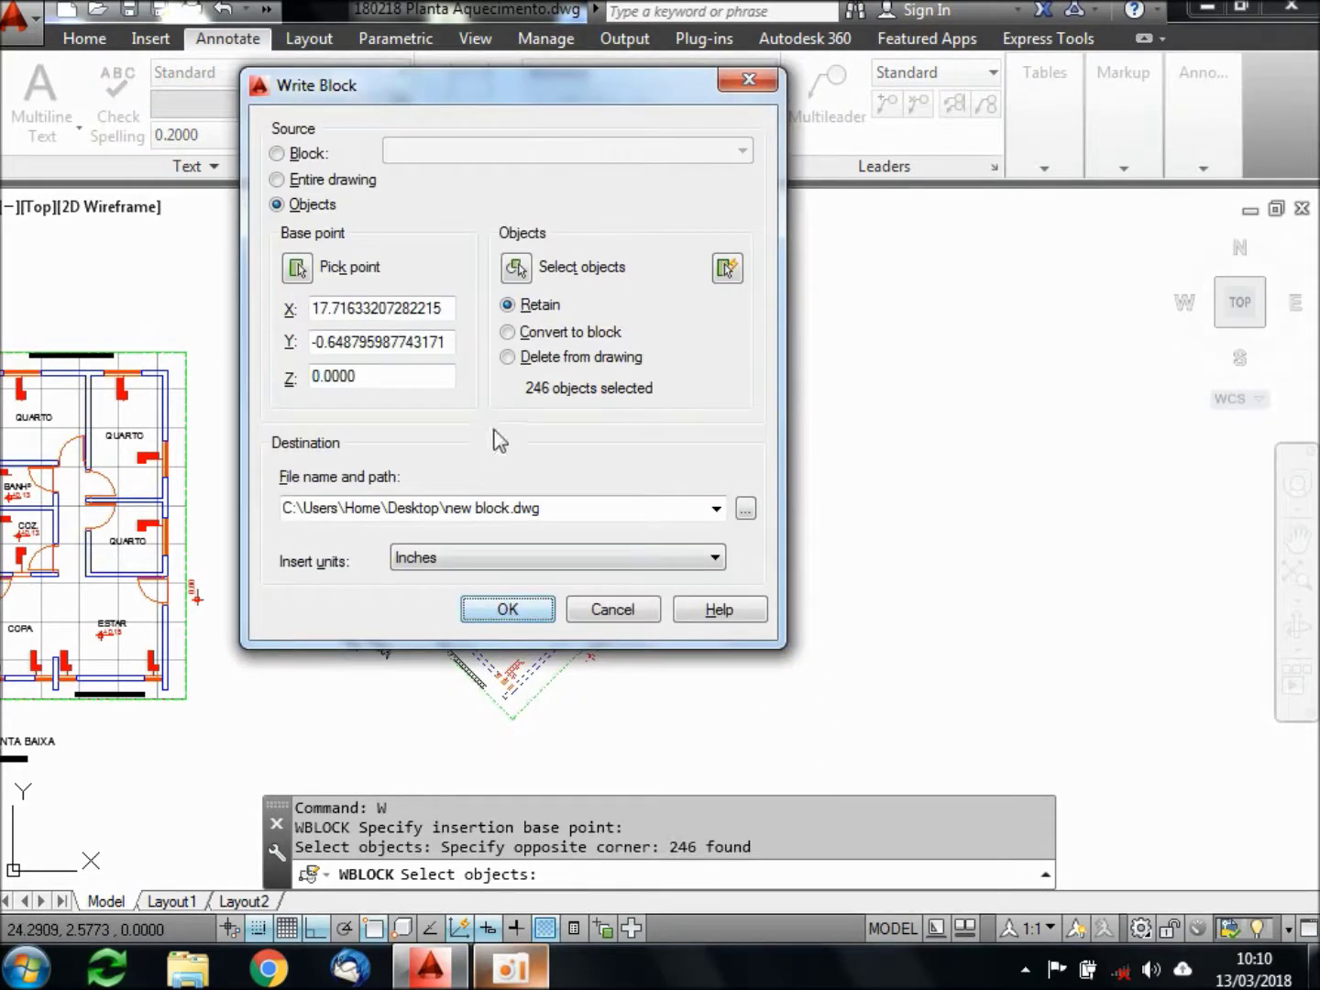
Set the block's destination file to bloco in the AutoCAD 2013 Drawing format on the Desktop
left_click(746, 508)
left_click(173, 532)
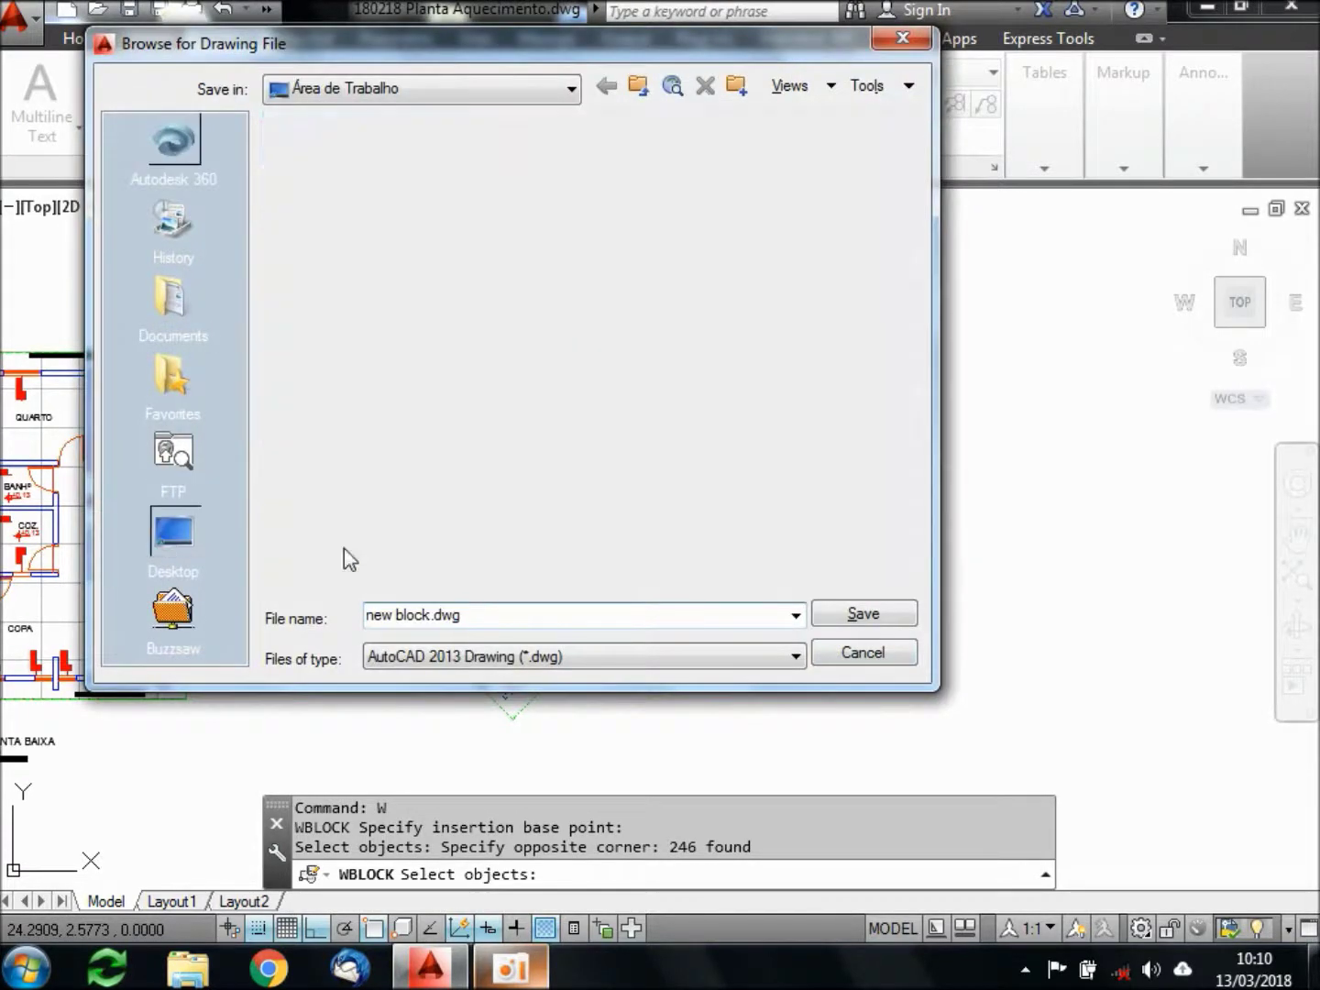
type("bl")
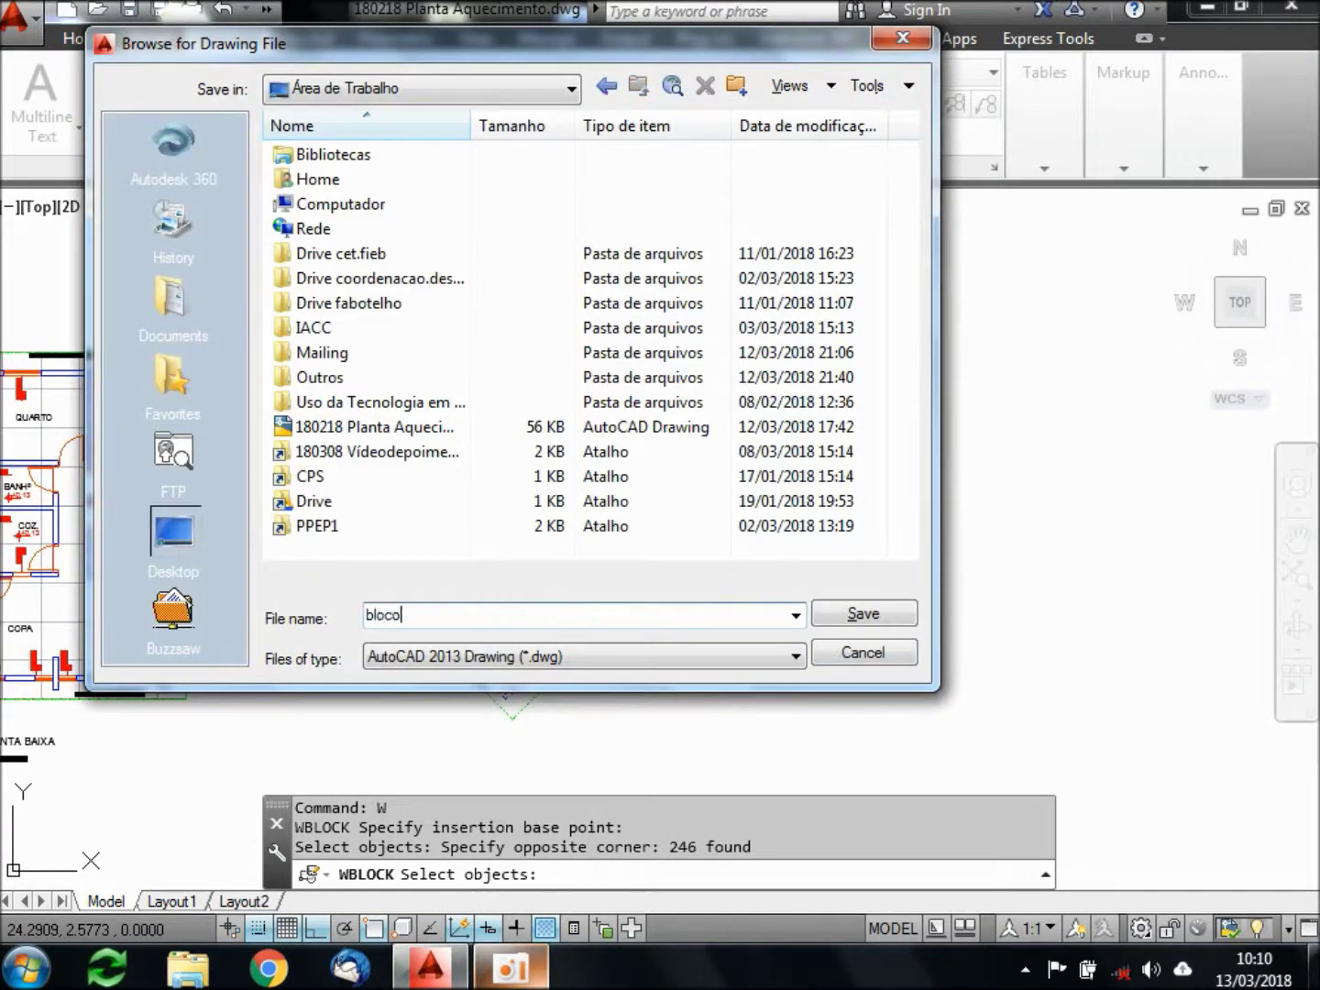
type("oco")
left_click(840, 621)
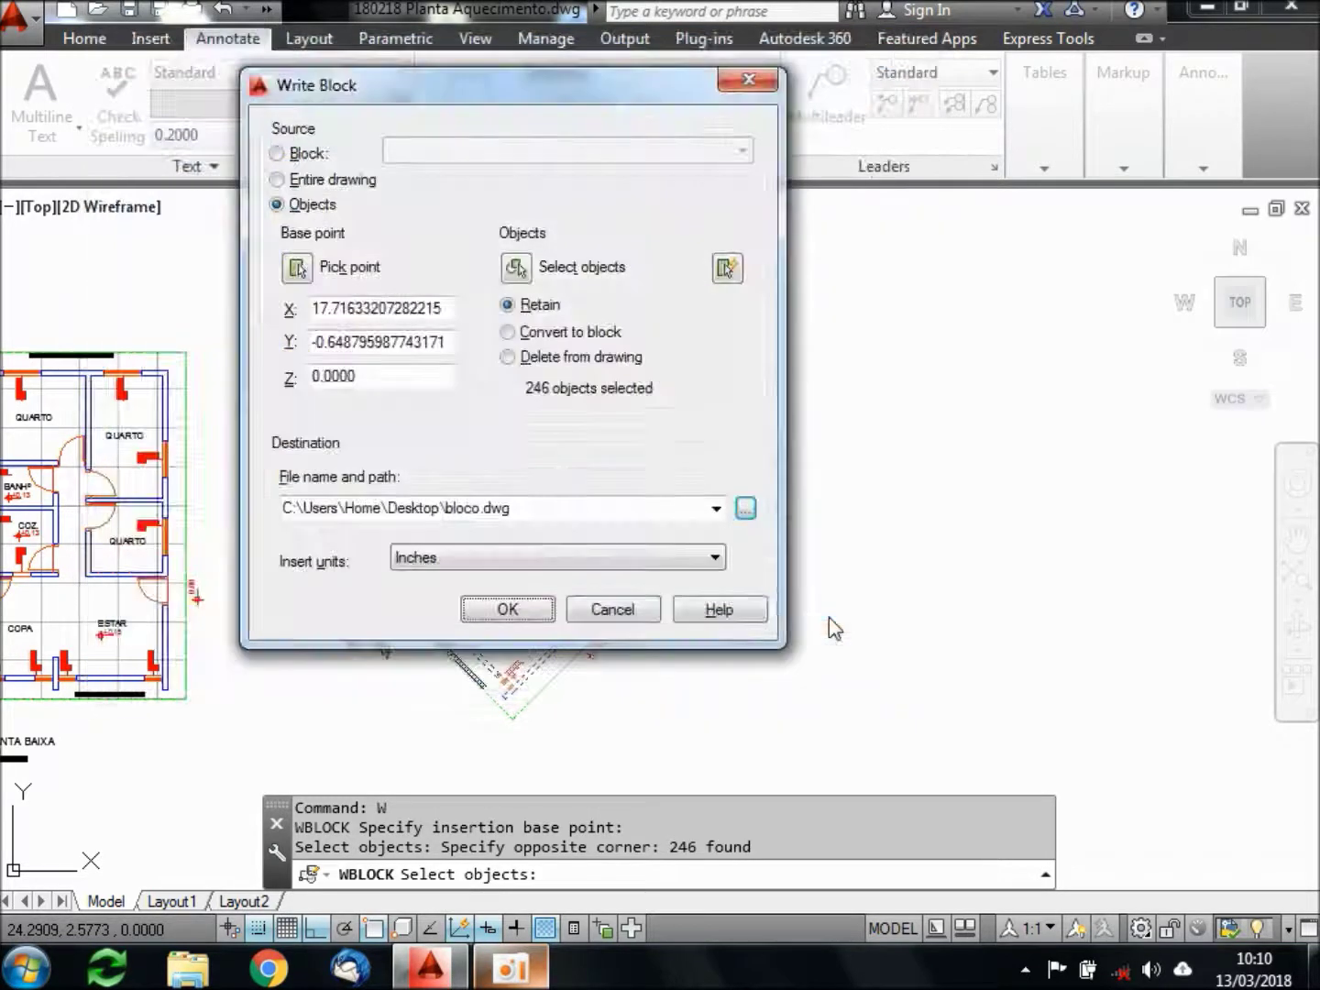
Set the insert units to Unitless and write the block to its file
left_click(475, 562)
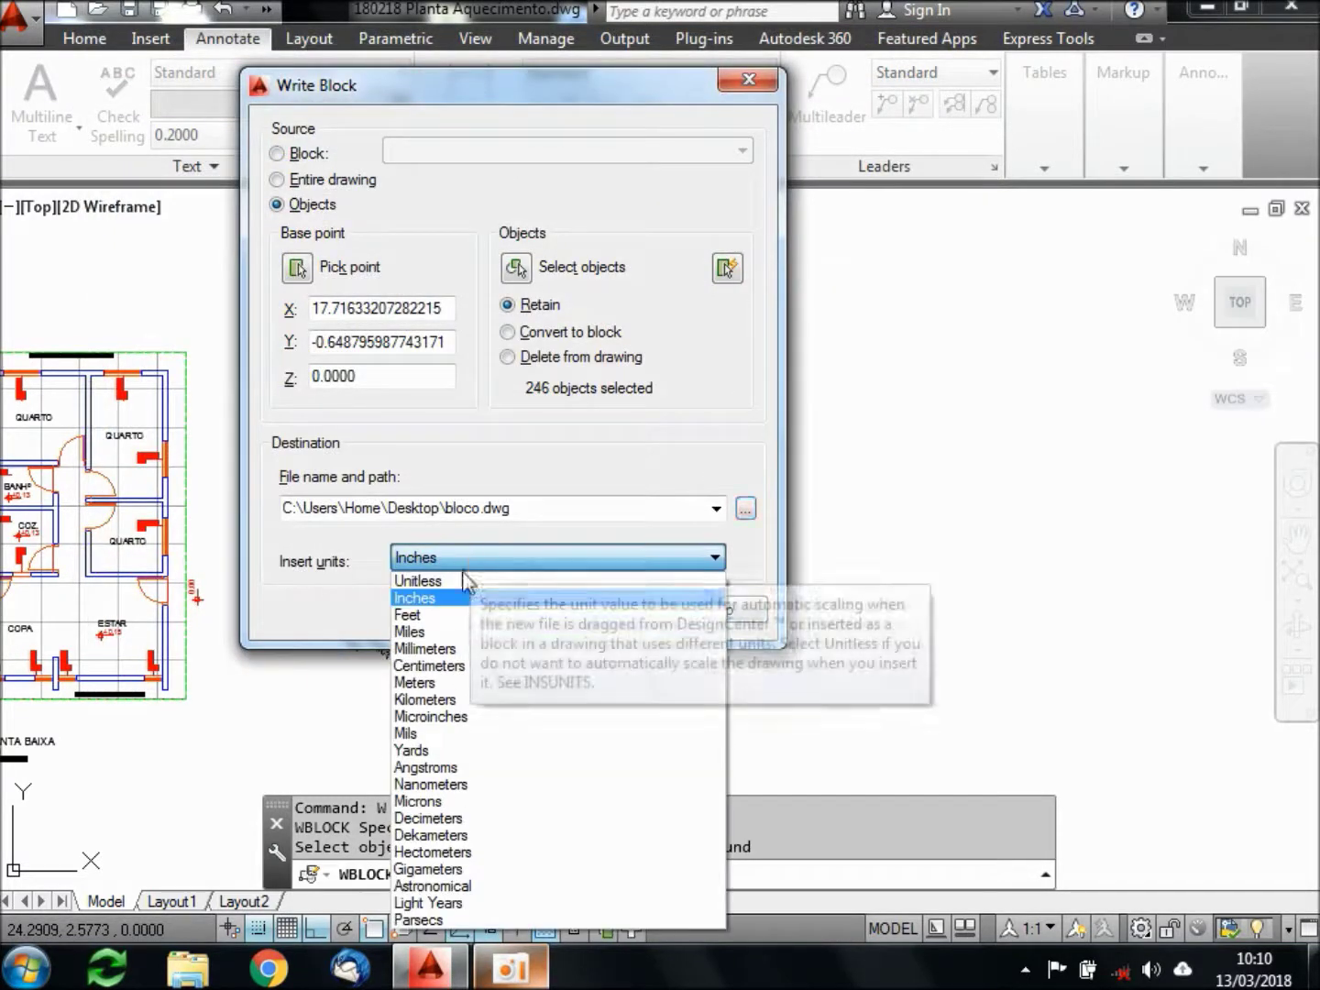
left_click(468, 579)
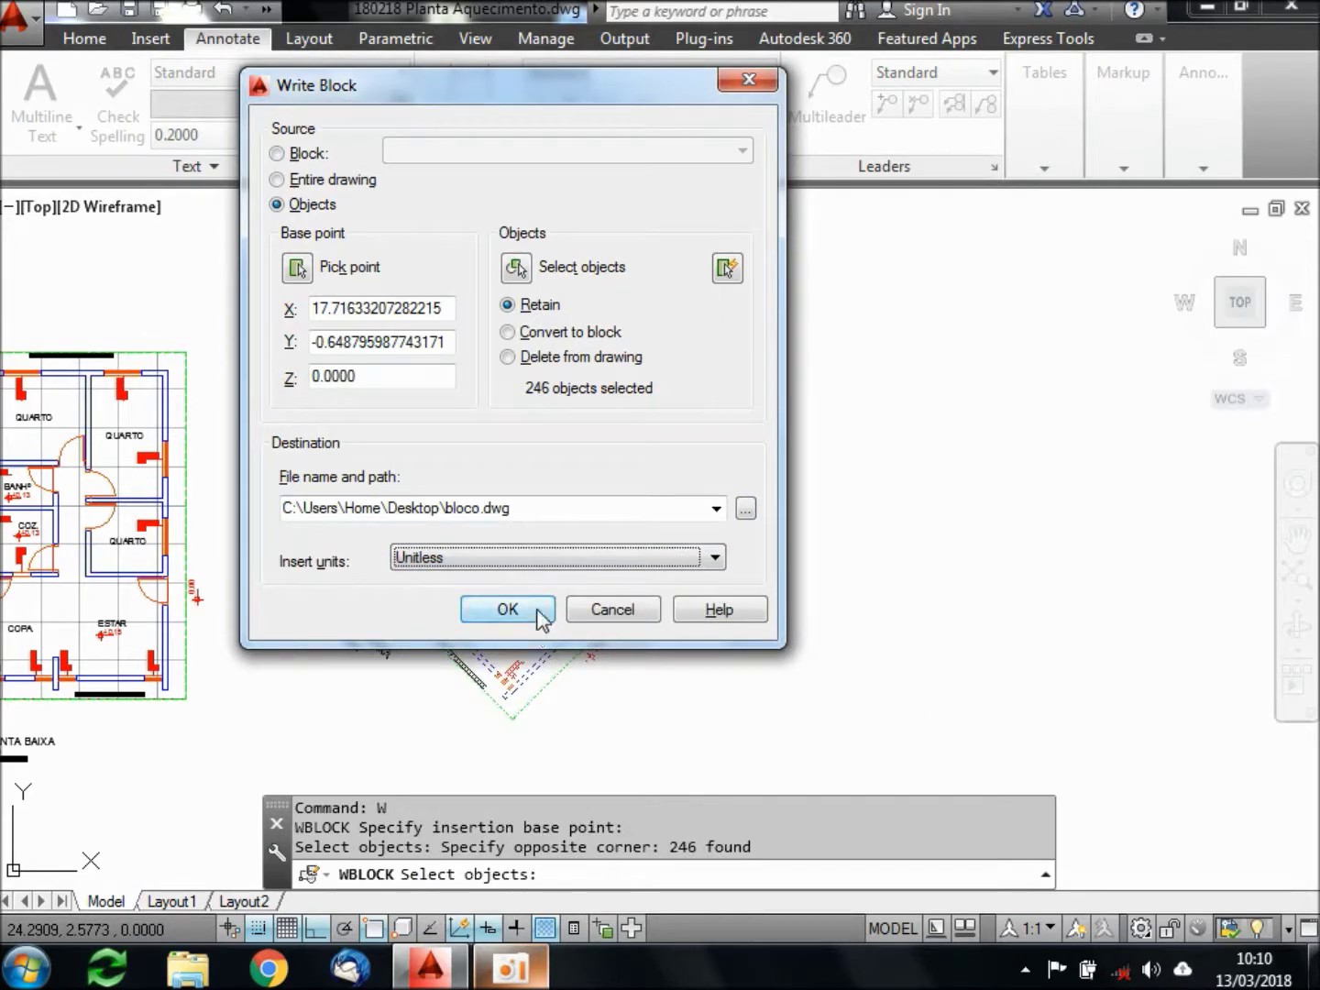
left_click(508, 610)
left_click(552, 634)
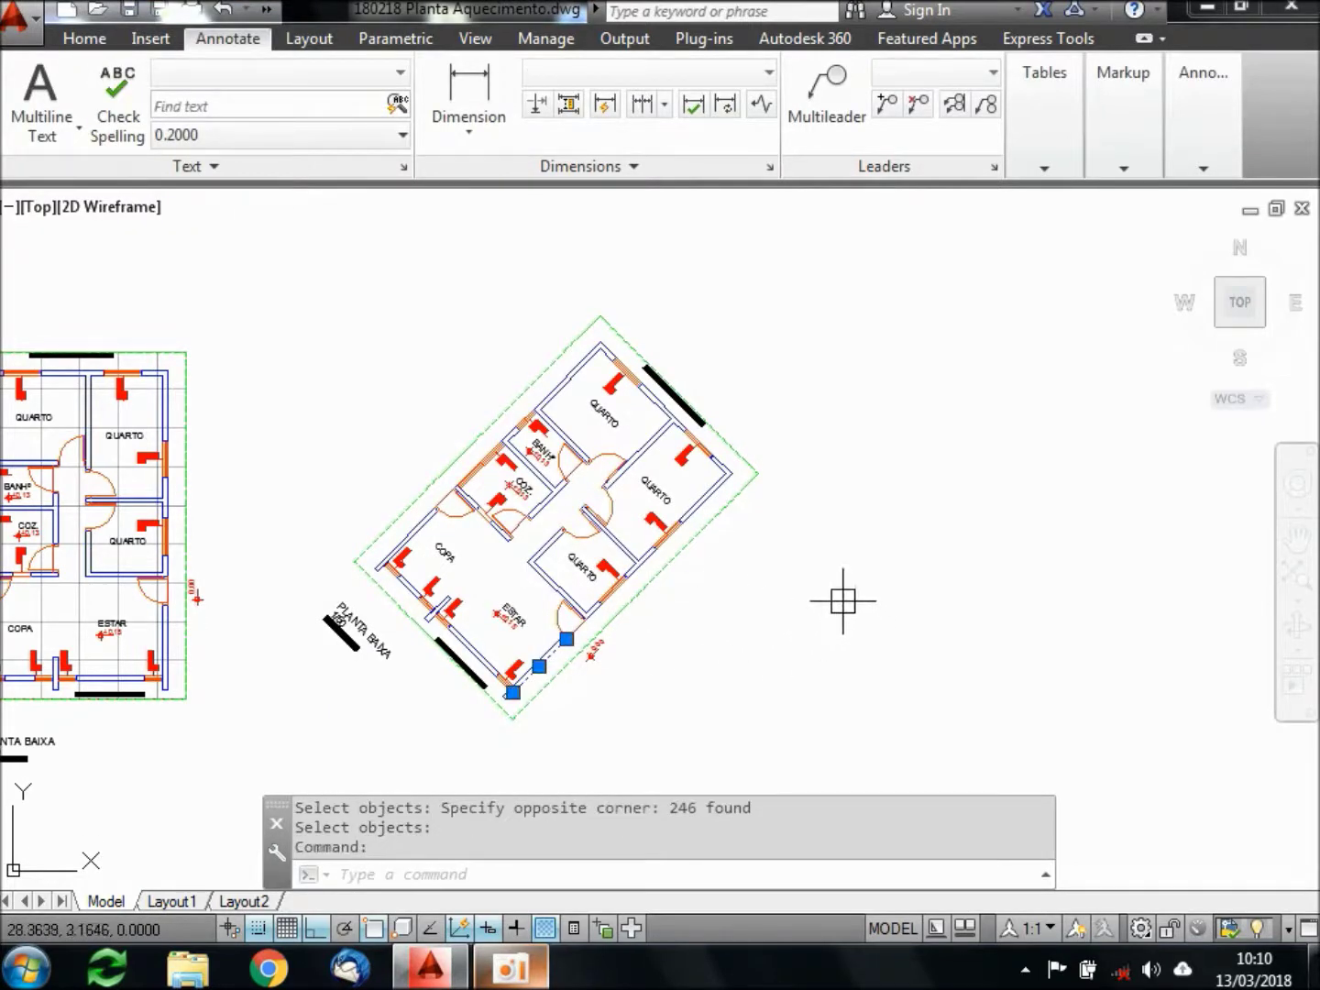
Insert bloco.dwg from the Desktop at scale 1 and rotation 0 in the empty area to the right of the rotated plan
scroll(771, 606, "down", 2)
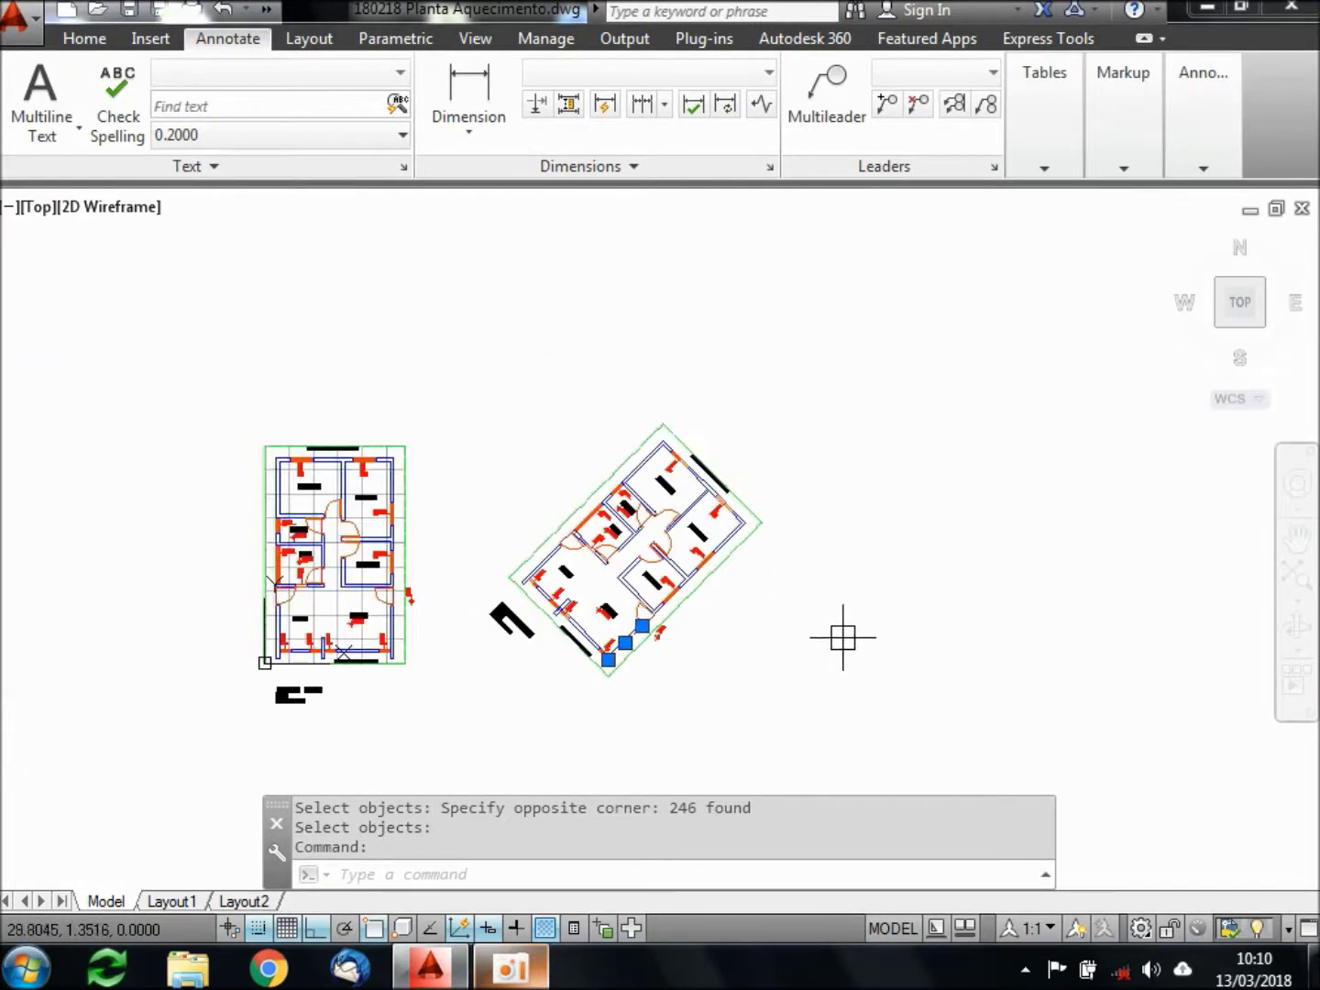
mouse_move(969, 639)
middle_mouse_down()
mouse_move(942, 624)
mouse_move(706, 606)
mouse_move(718, 573)
middle_mouse_up()
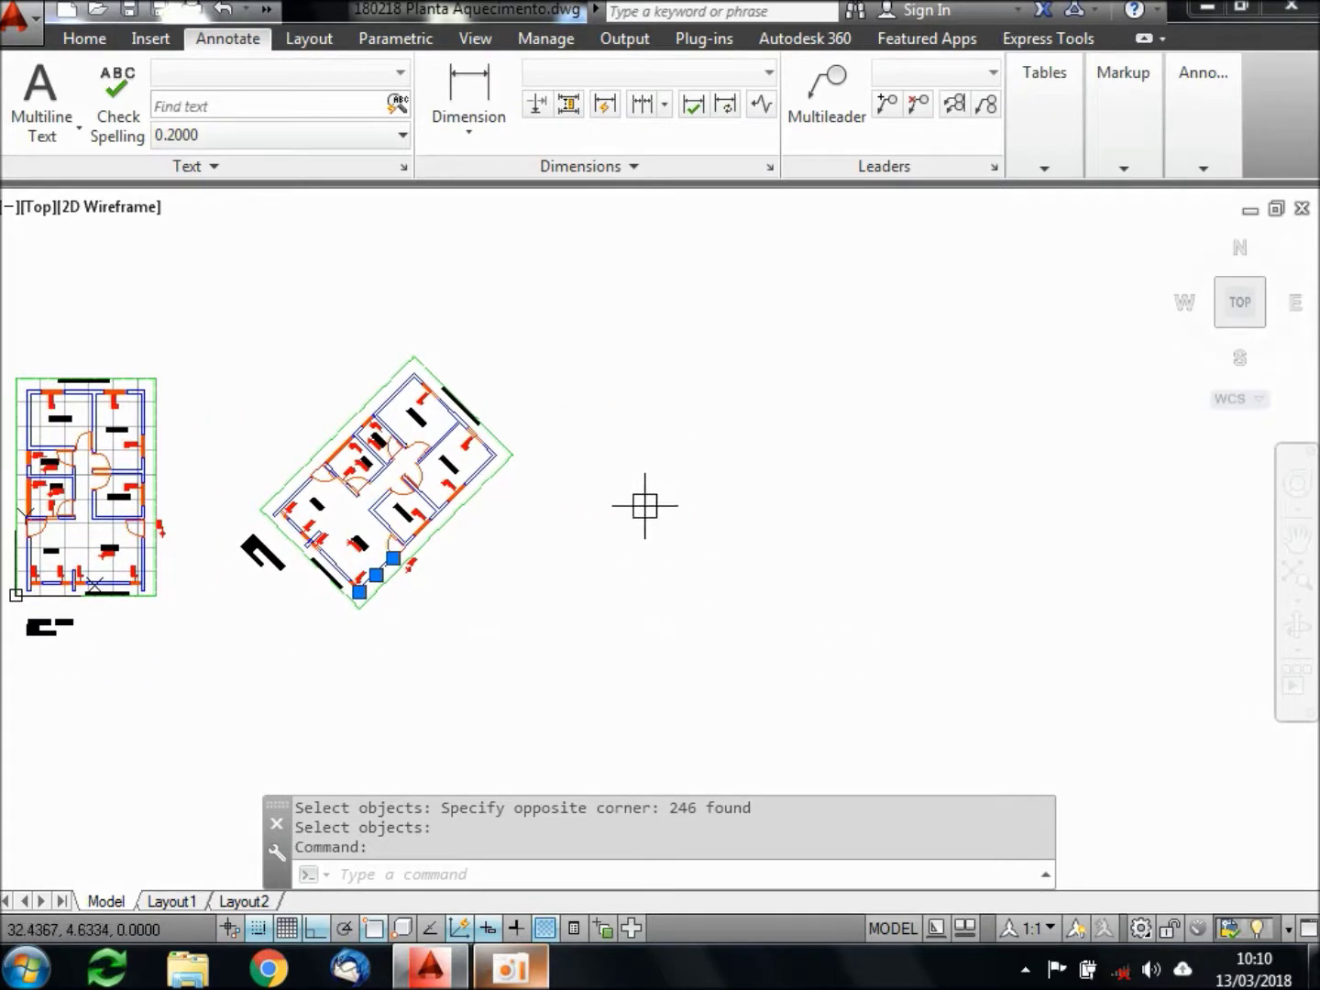
key("Escape")
key("Escape")
type("I")
key("Return")
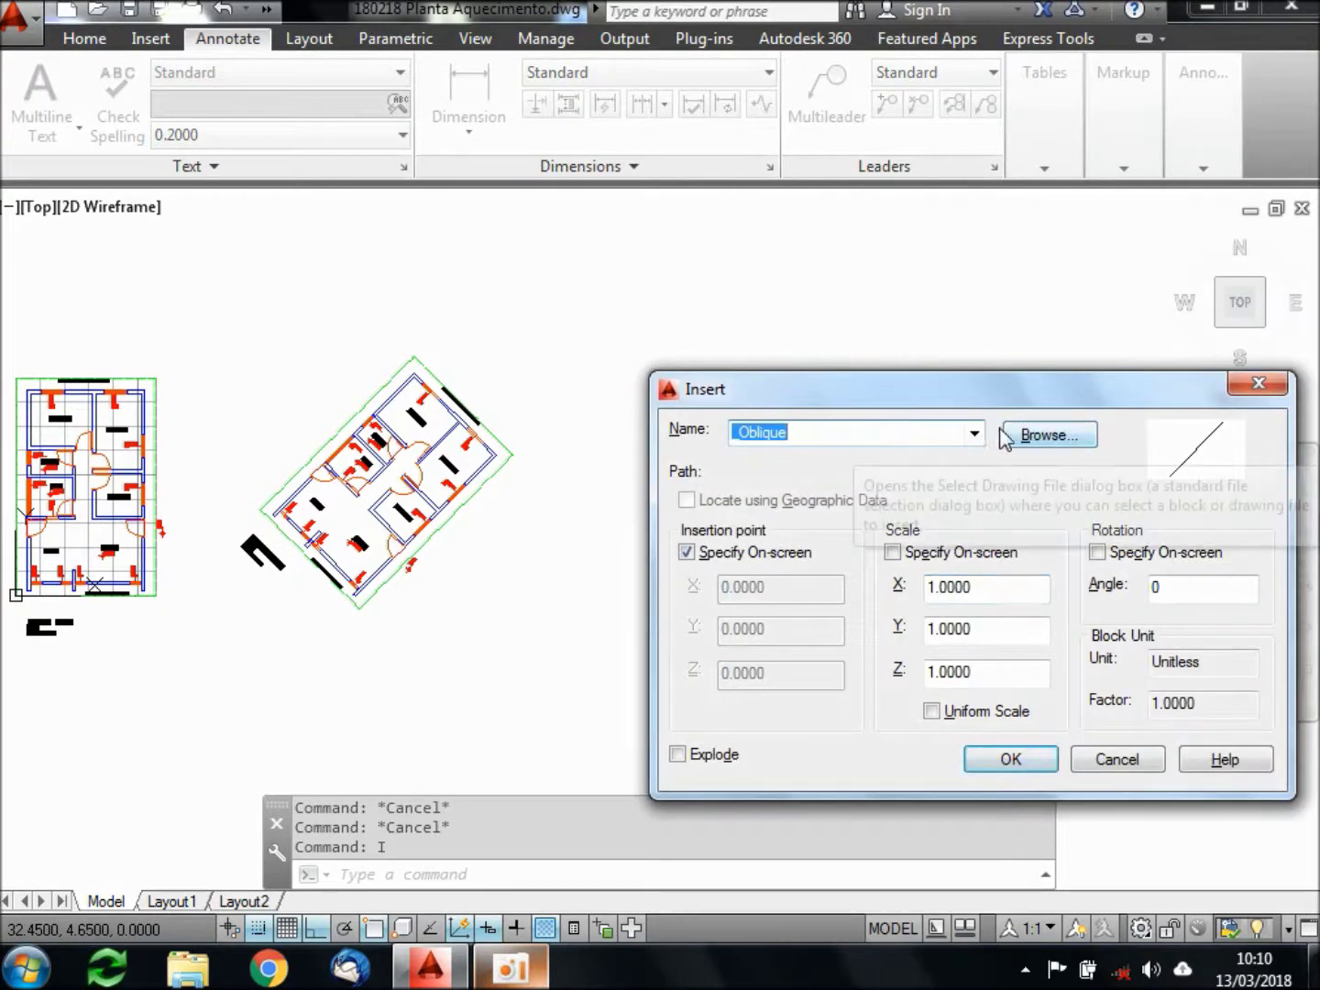
left_click(1008, 438)
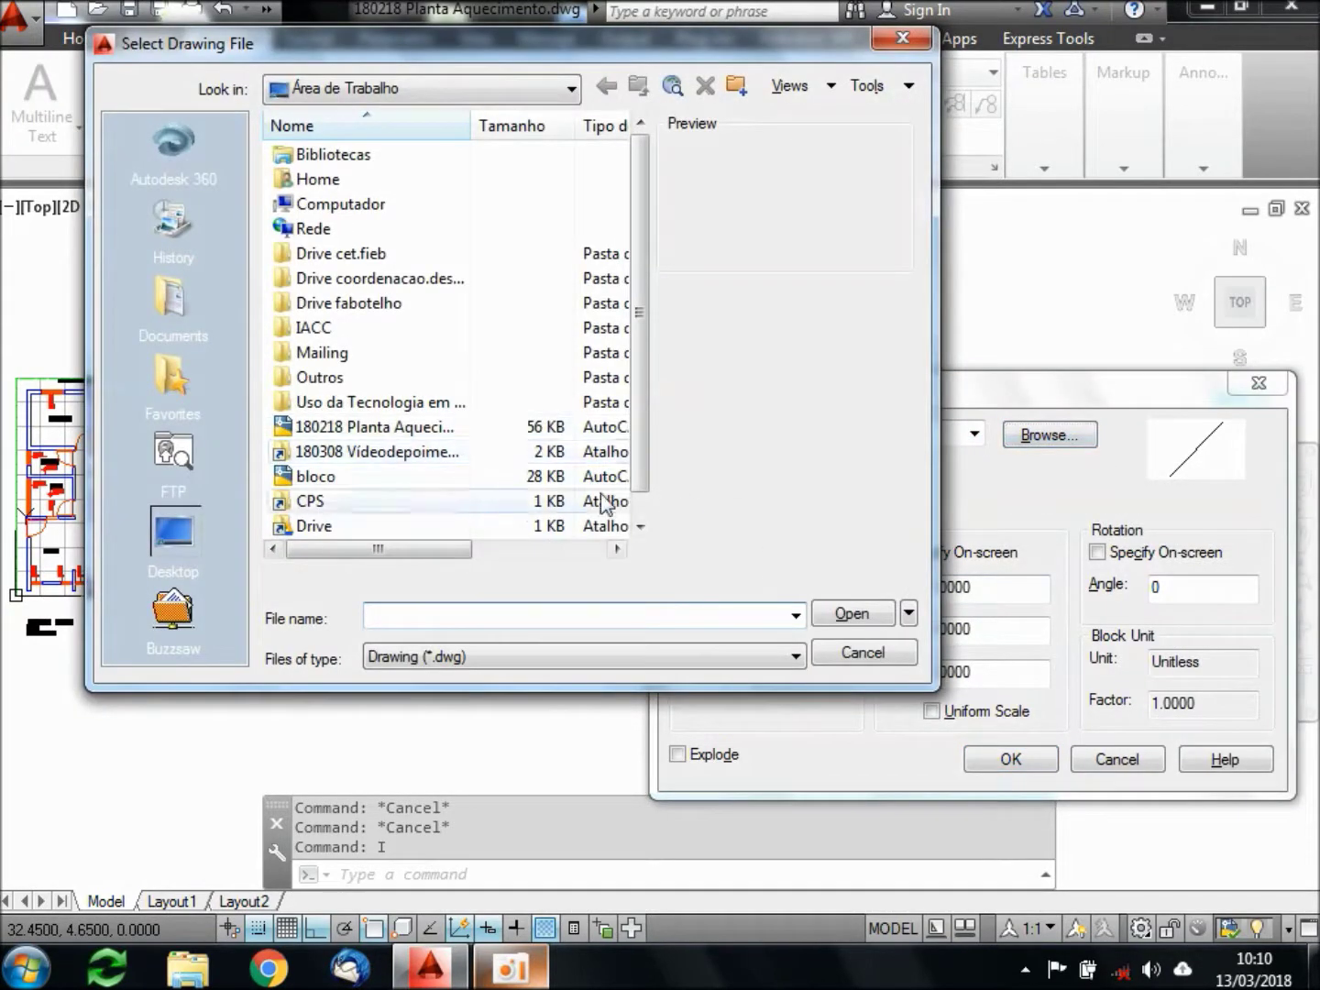
left_click(326, 473)
left_click(868, 615)
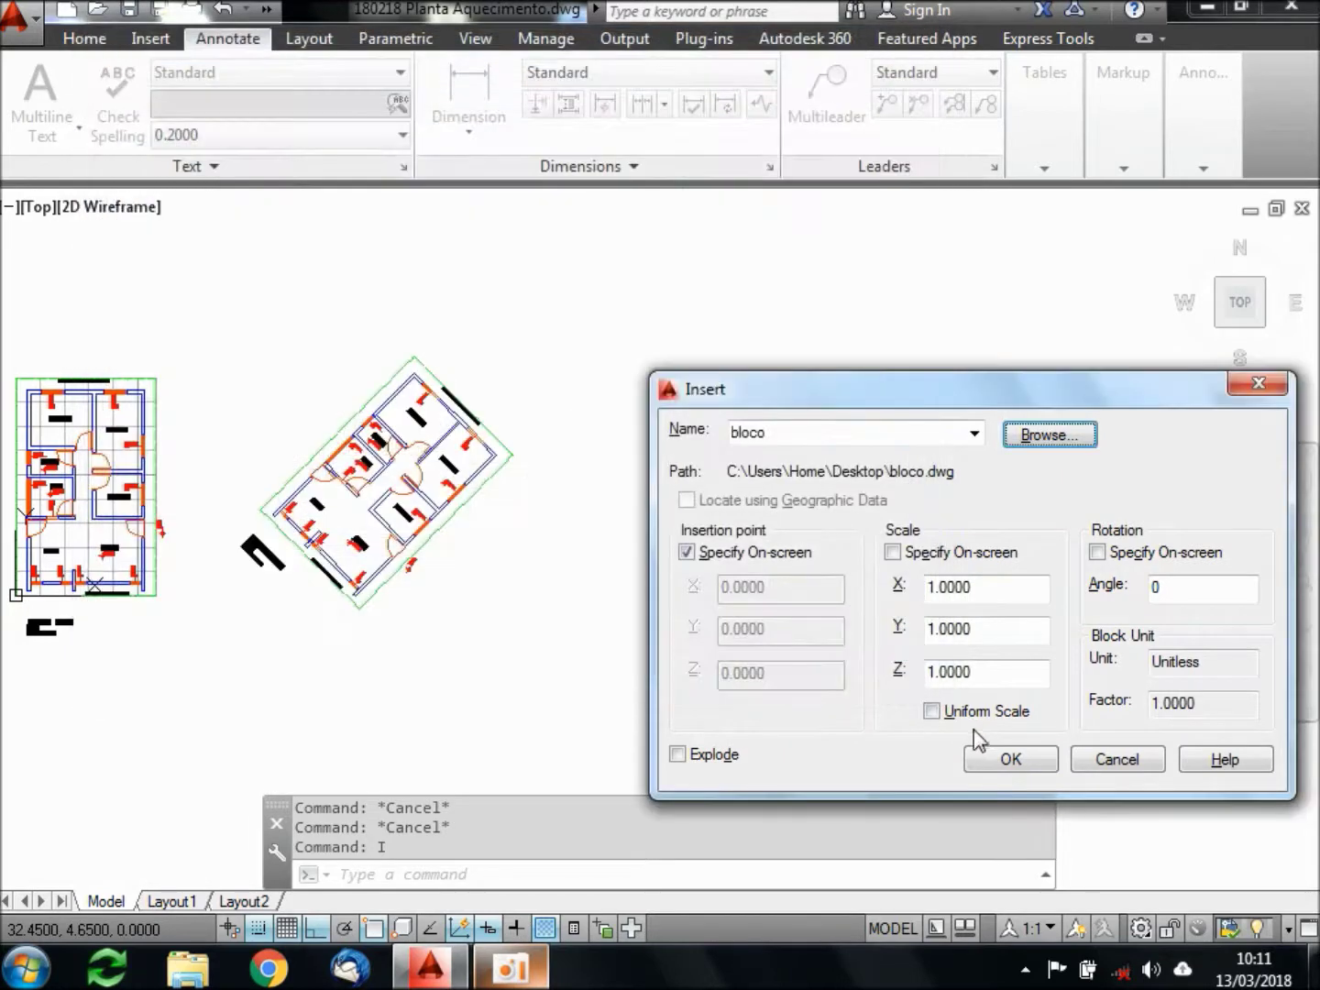
left_click(1008, 762)
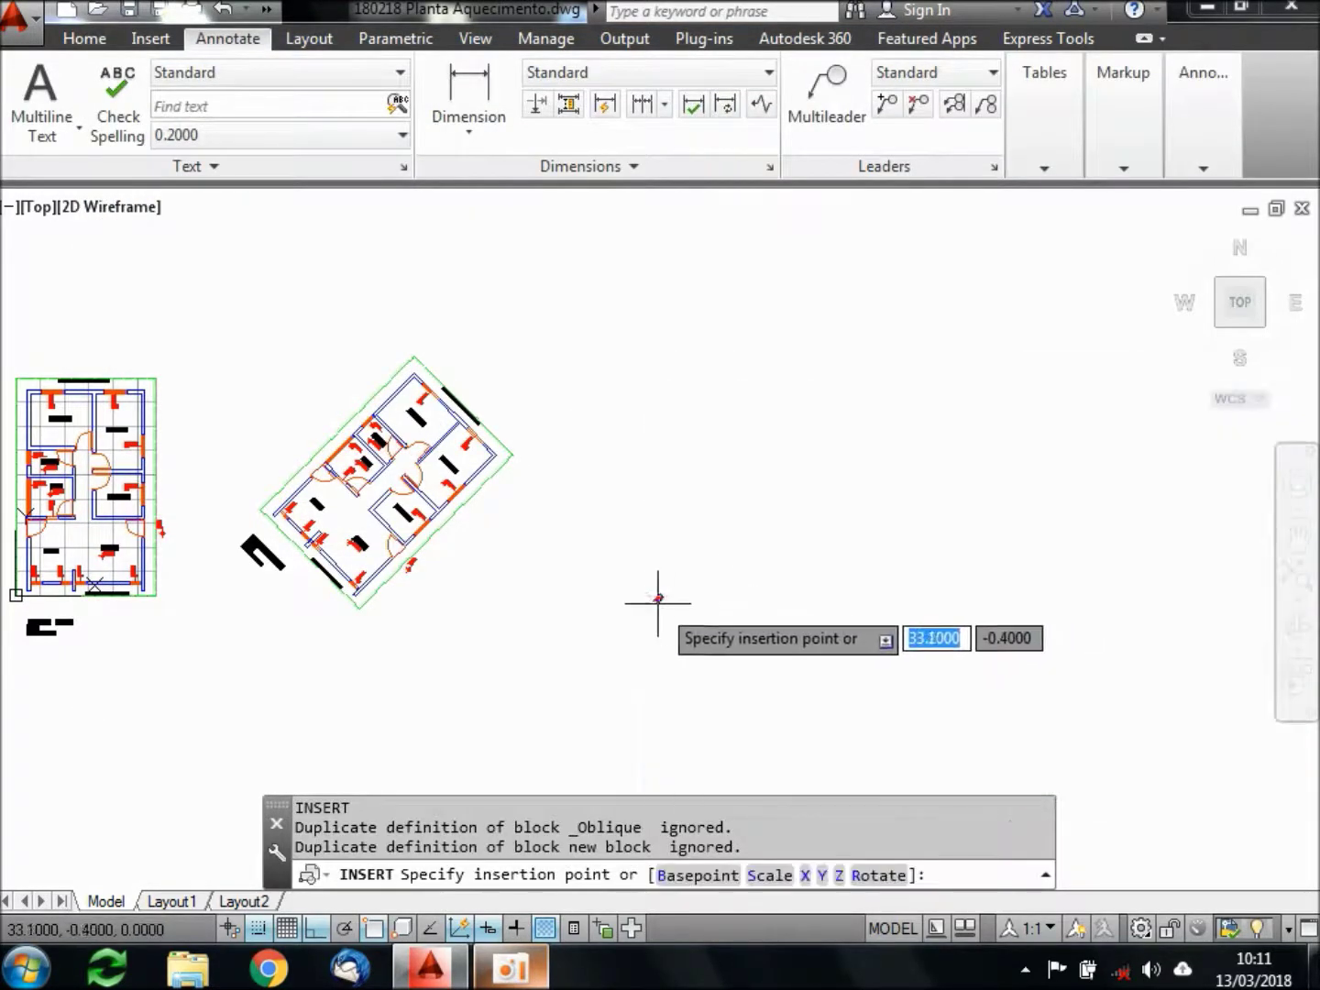
left_click(684, 587)
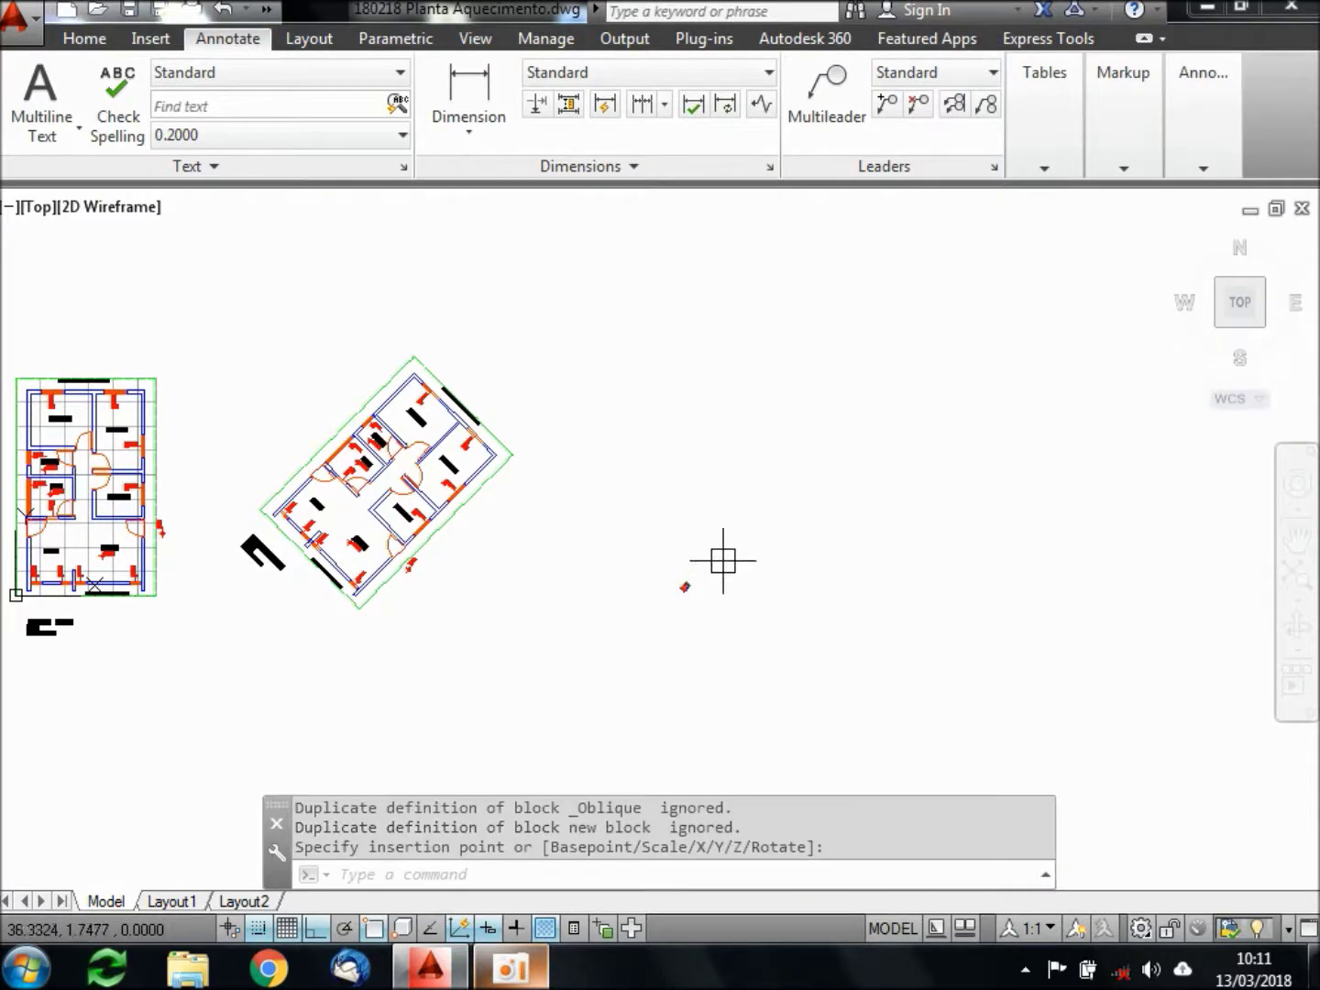
Regenerate the drawing to refresh the display of the inserted bloco block
scroll(680, 591, "up", 5)
scroll(681, 592, "up", 7)
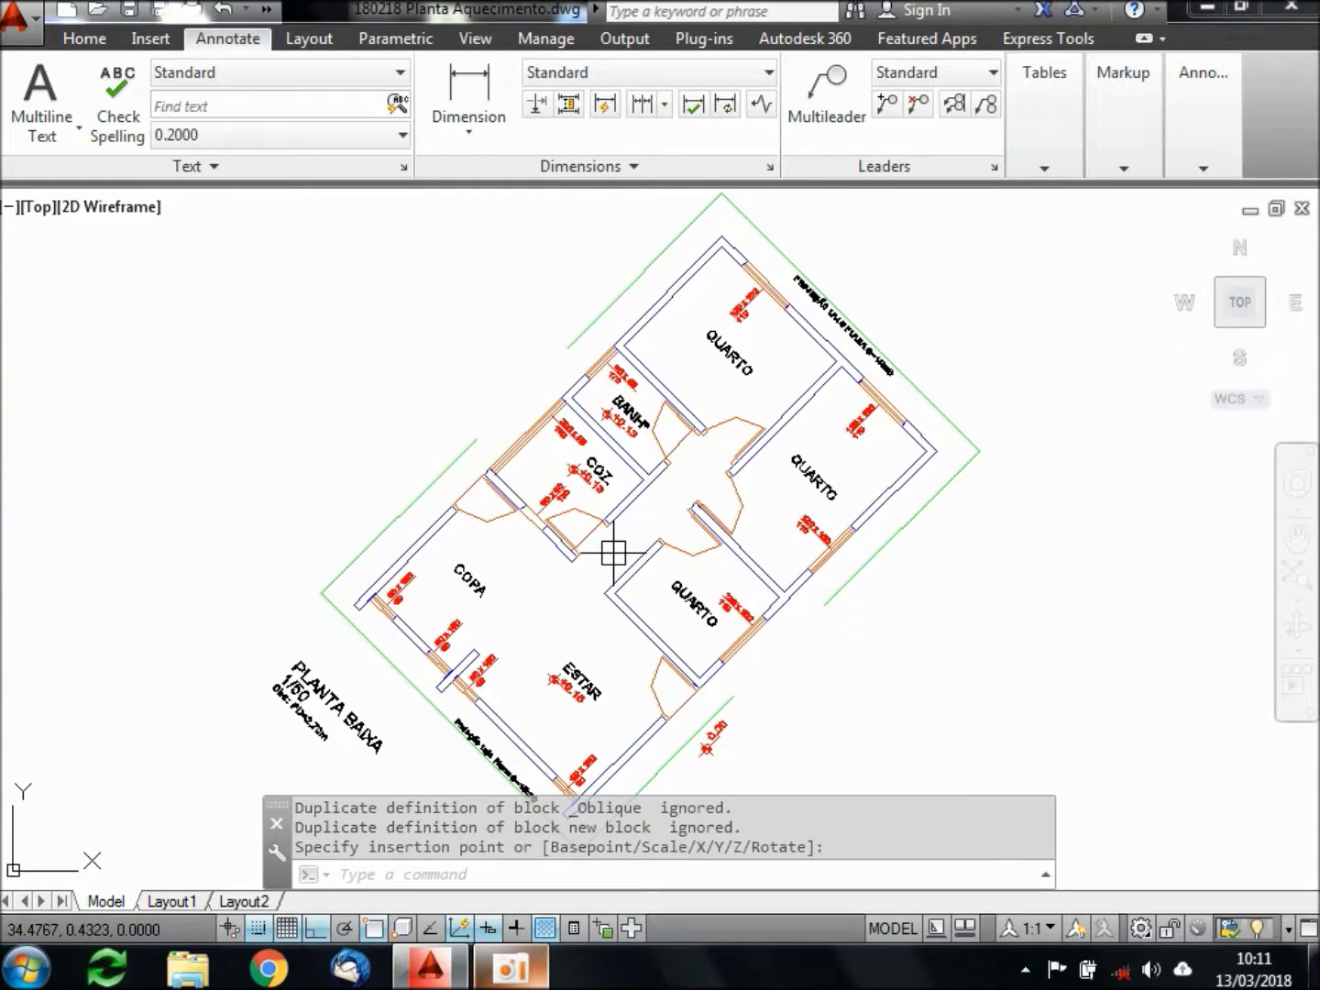
type("RE")
key("Return")
scroll(596, 507, "down", 2)
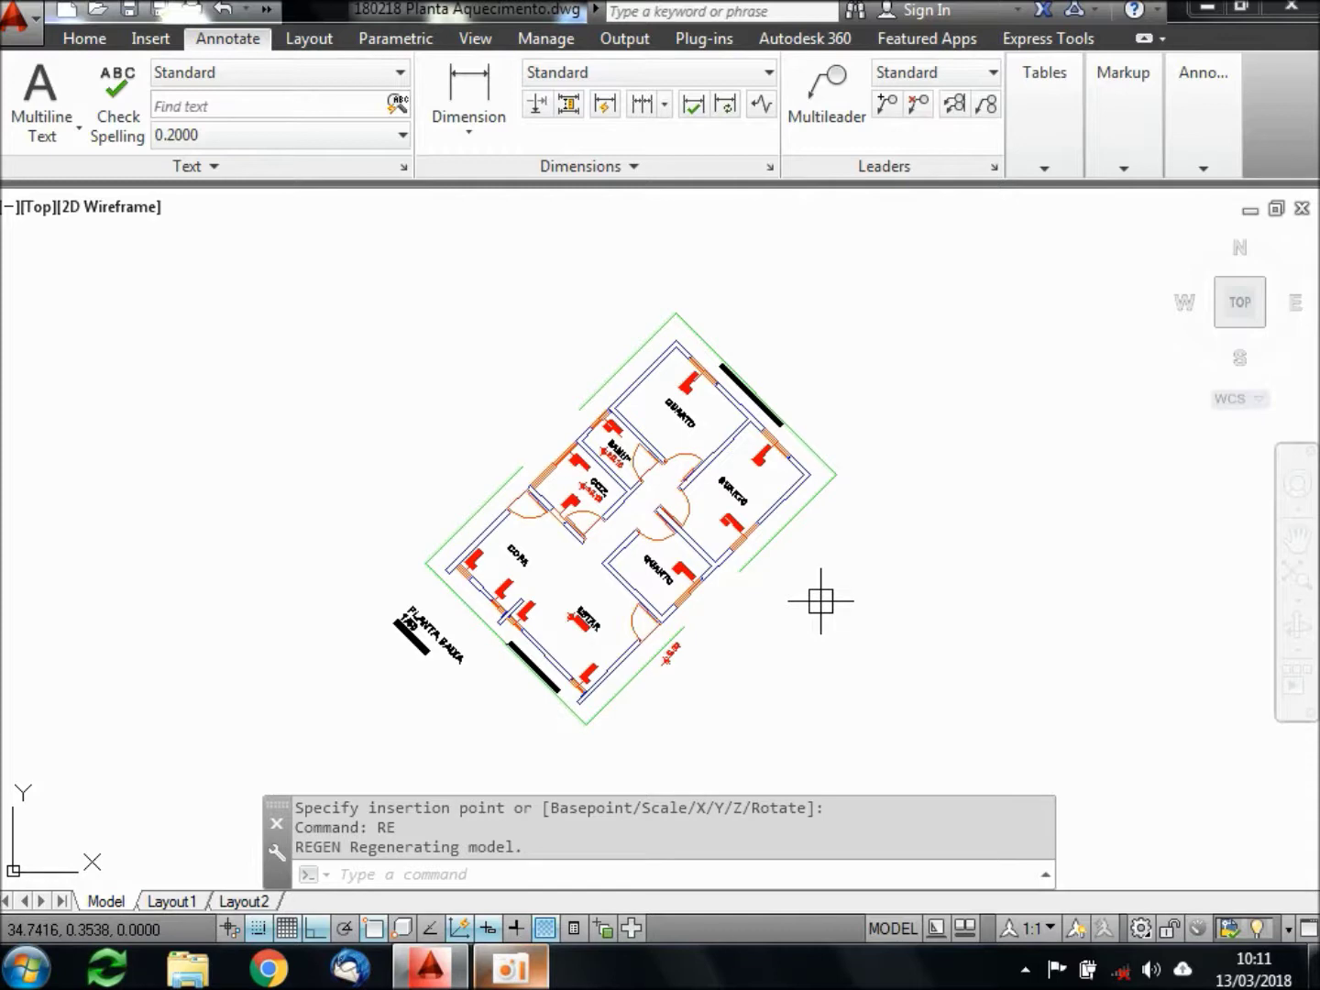
type("mo")
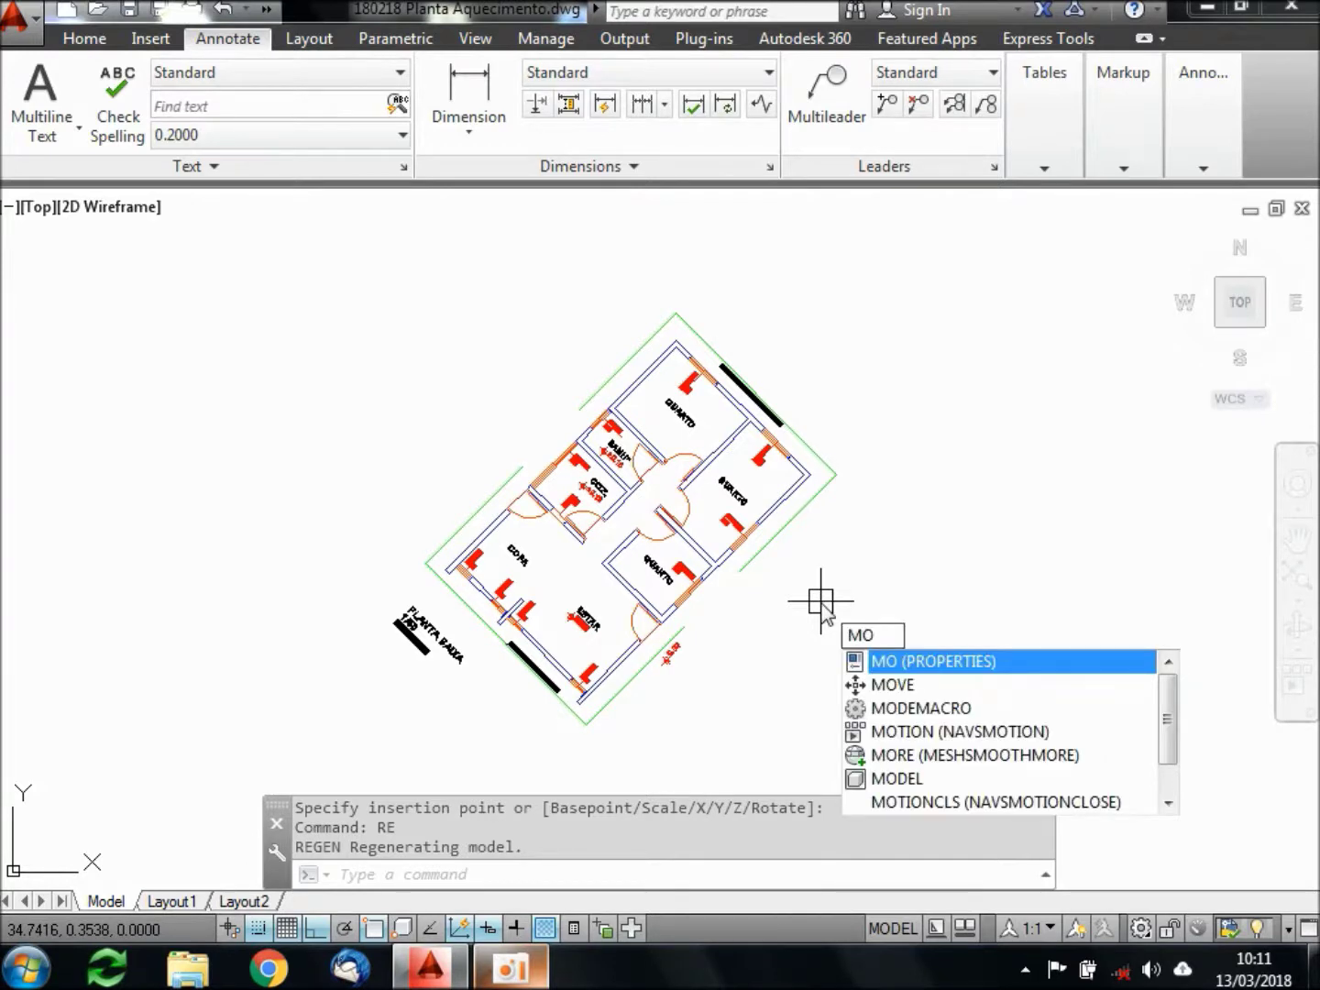
key("Escape")
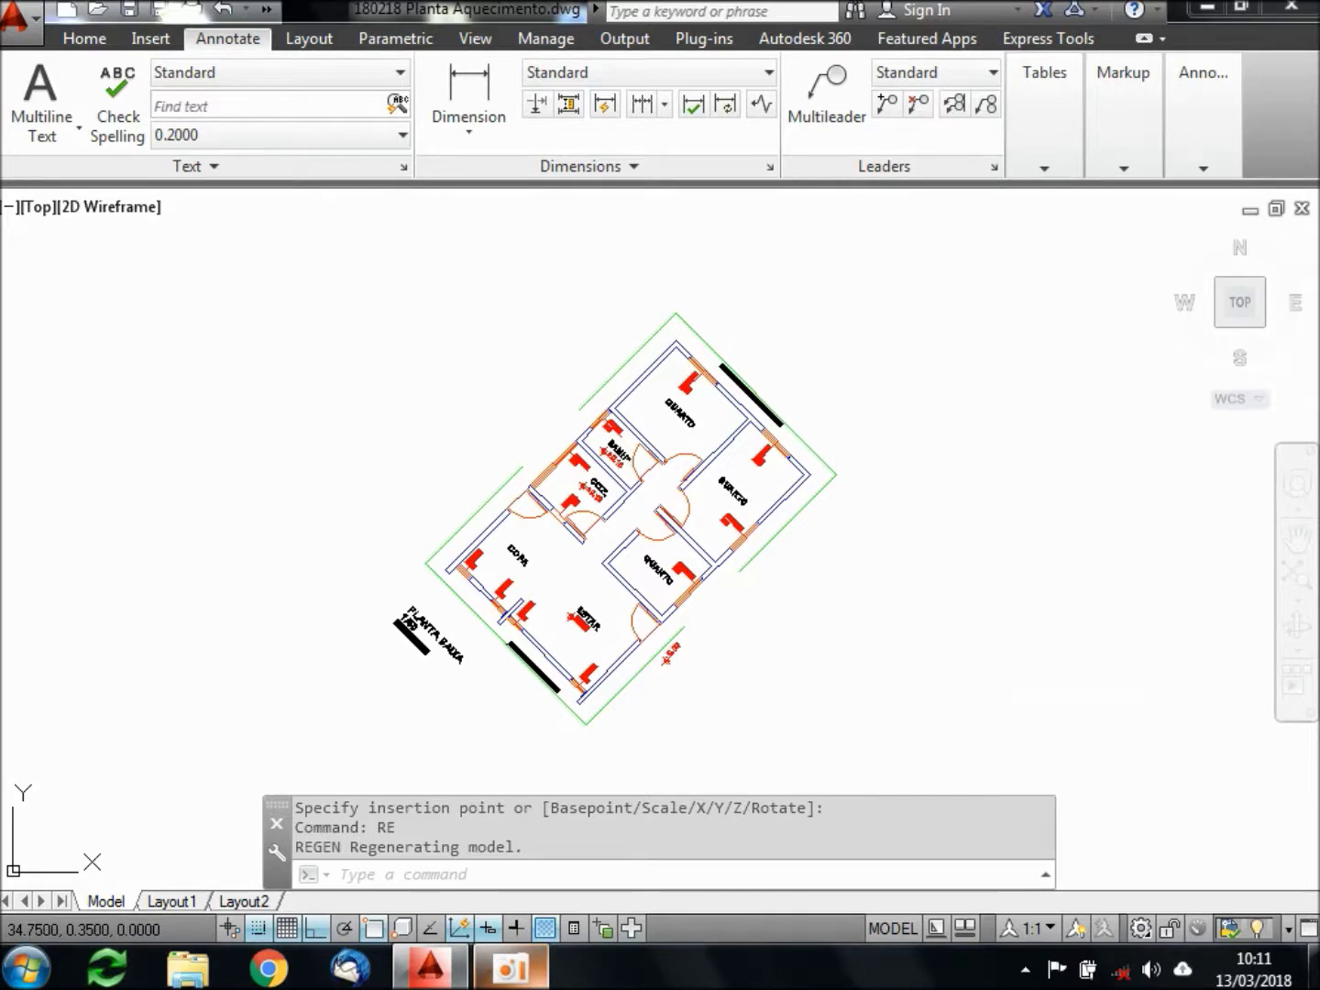
Set the X, Y and Z scales of the inserted bloco block to 1 in its properties
key("Return")
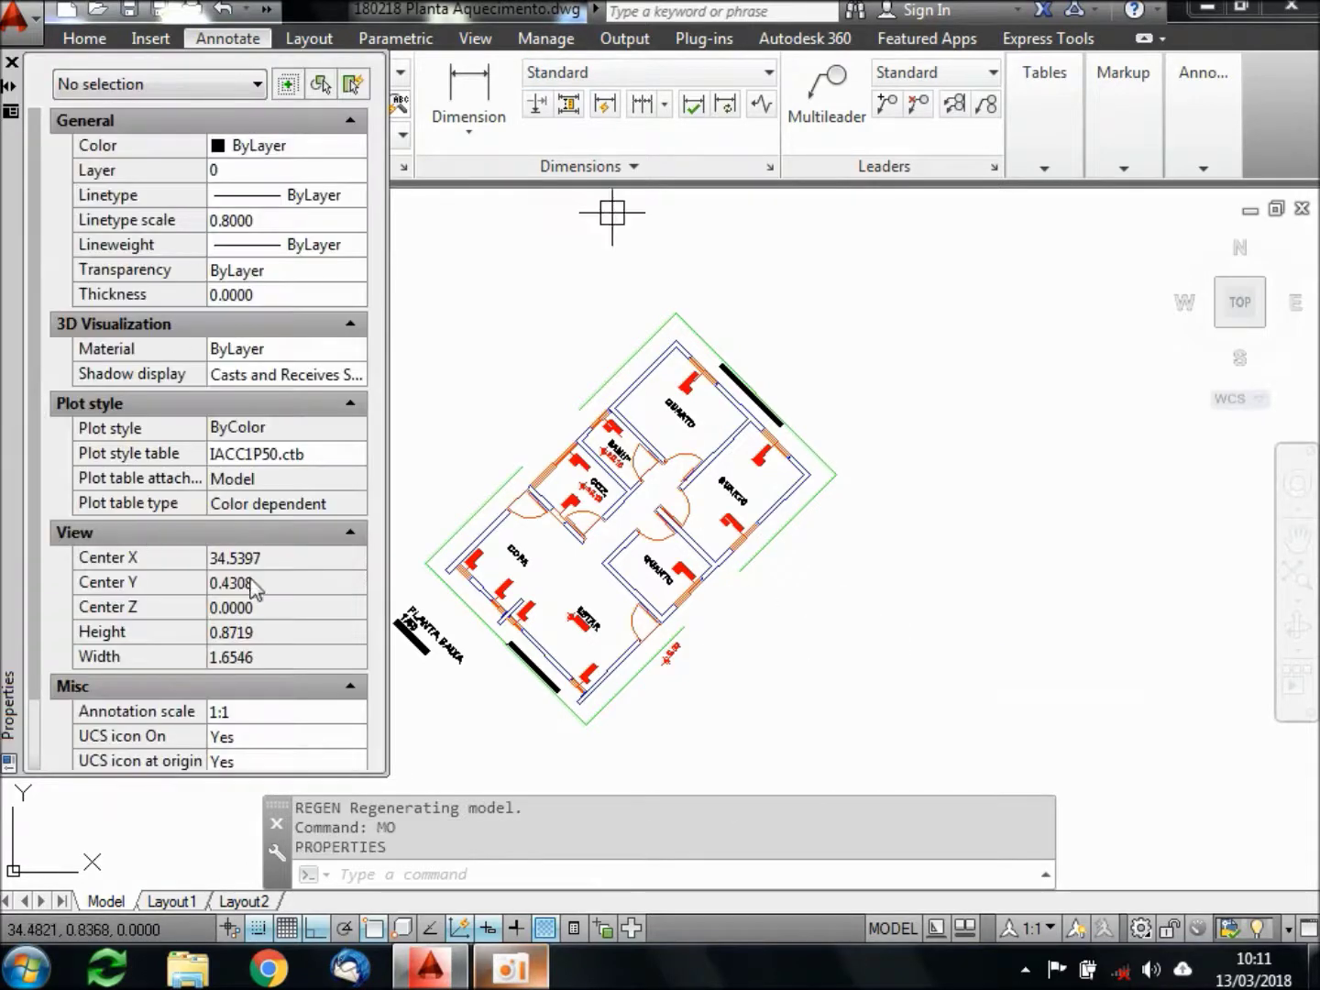
left_click(766, 543)
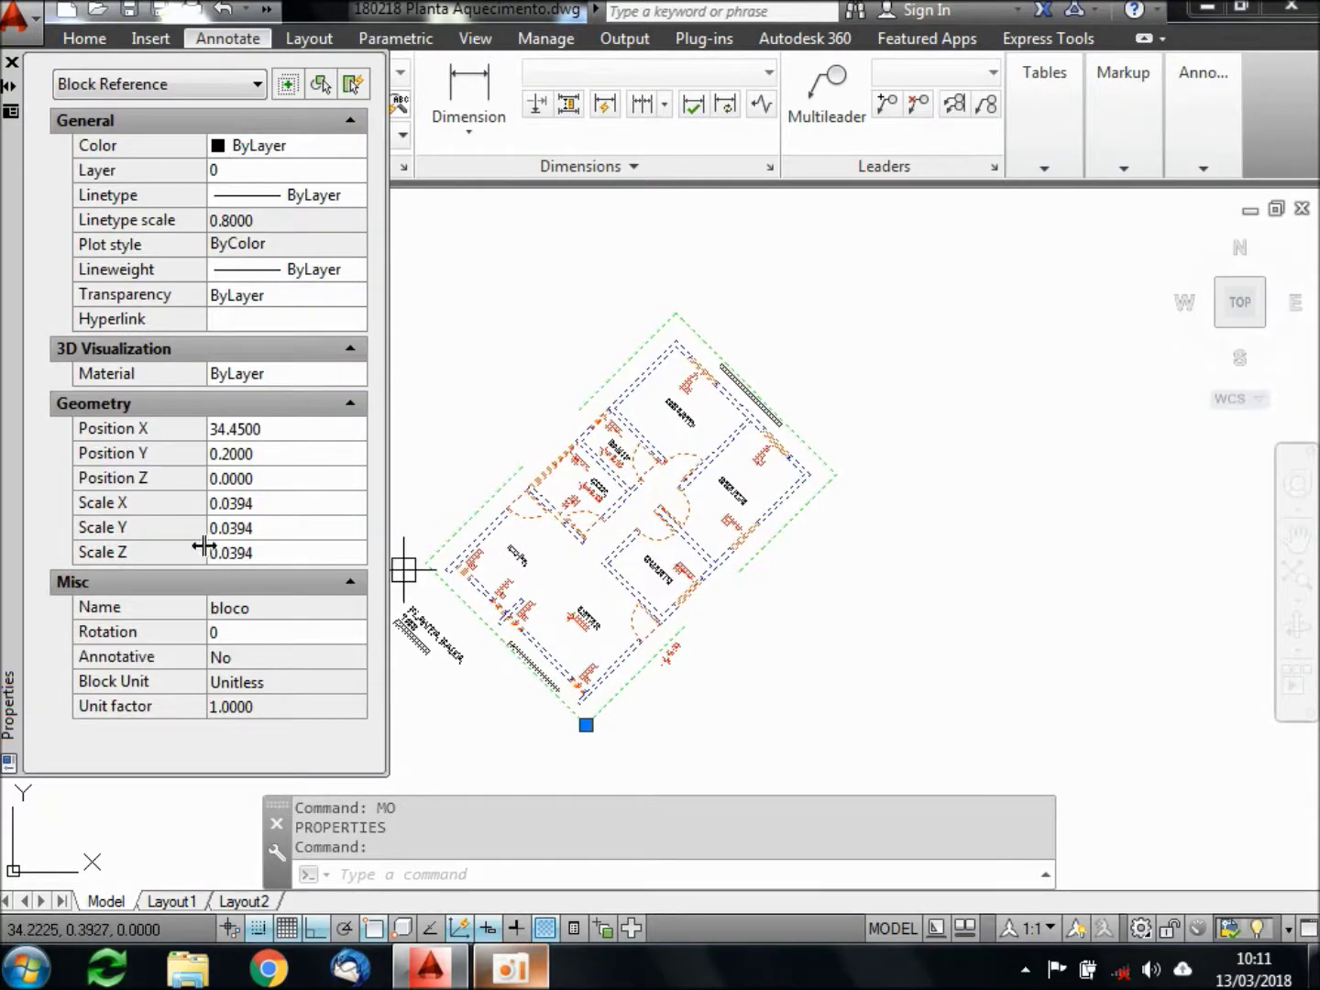
left_click(267, 502)
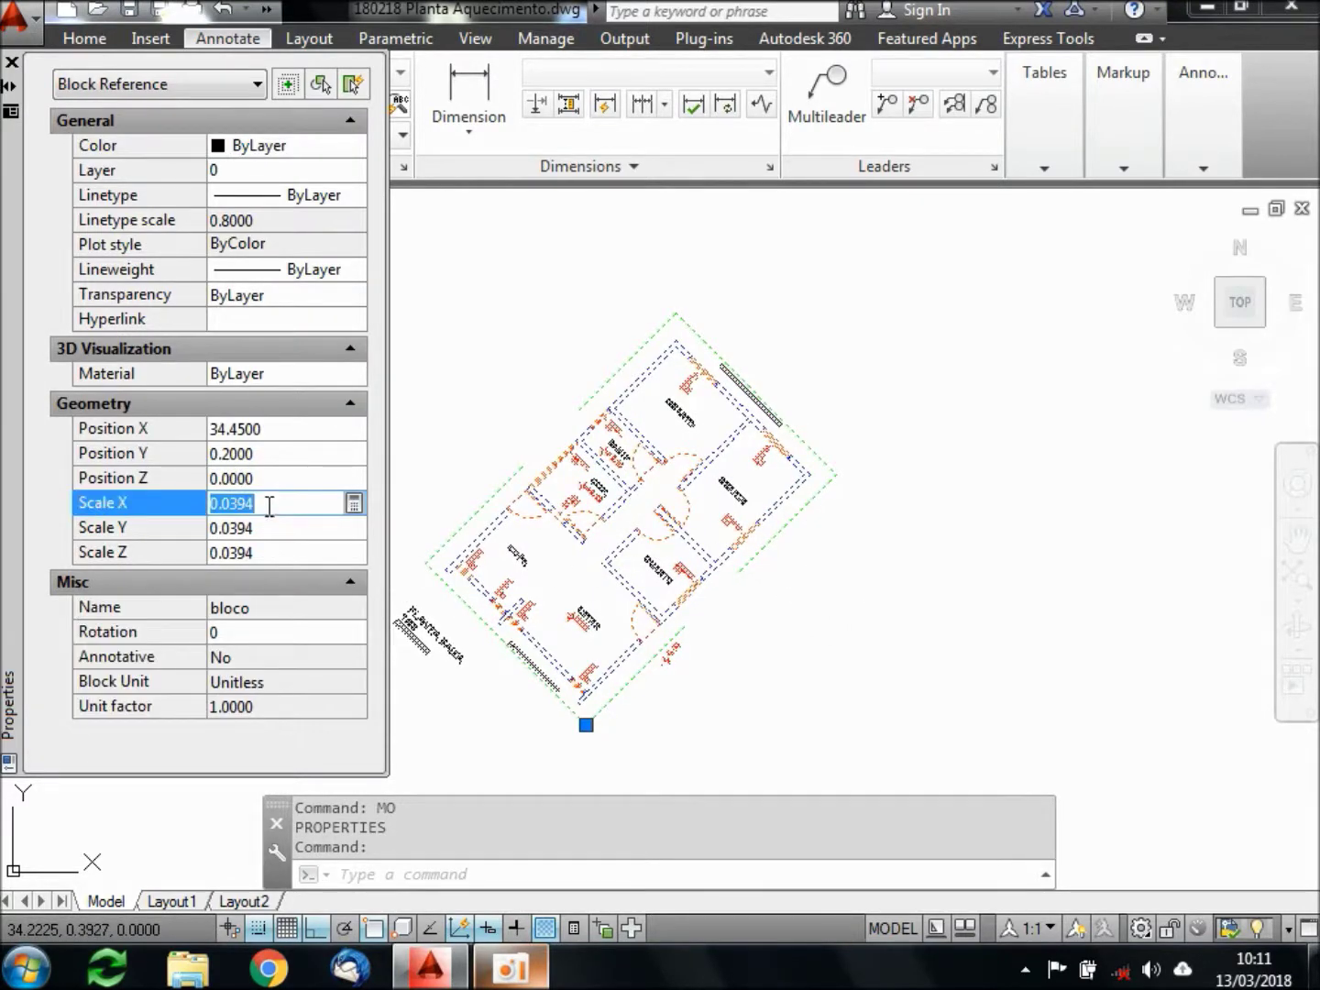
type("1")
left_click(253, 533)
type("1")
left_click(279, 553)
type("1")
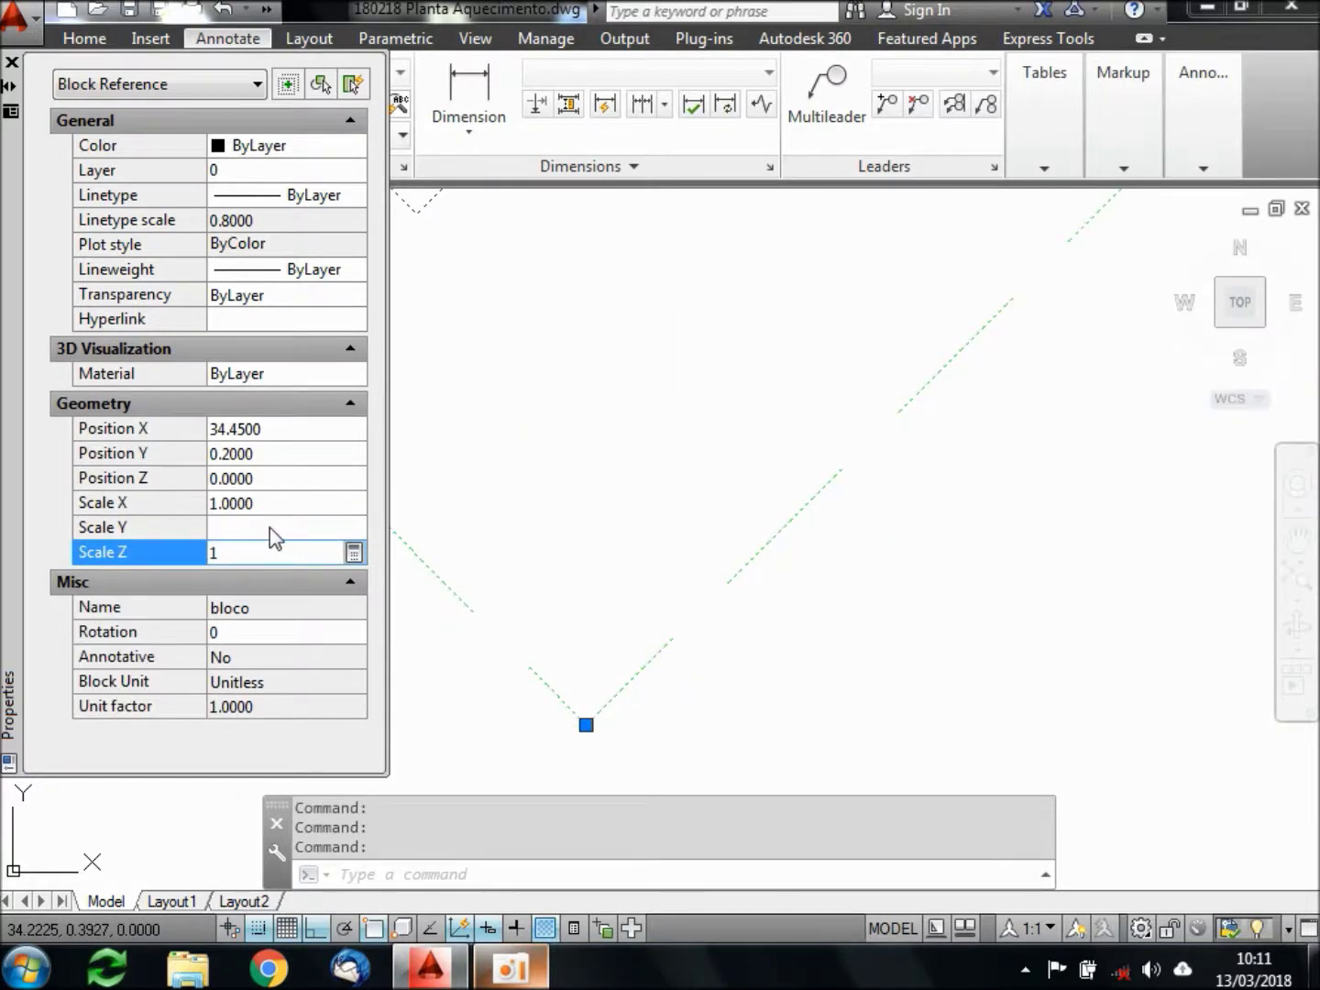
left_click(269, 528)
scroll(698, 450, "down", 3)
scroll(715, 437, "down", 3)
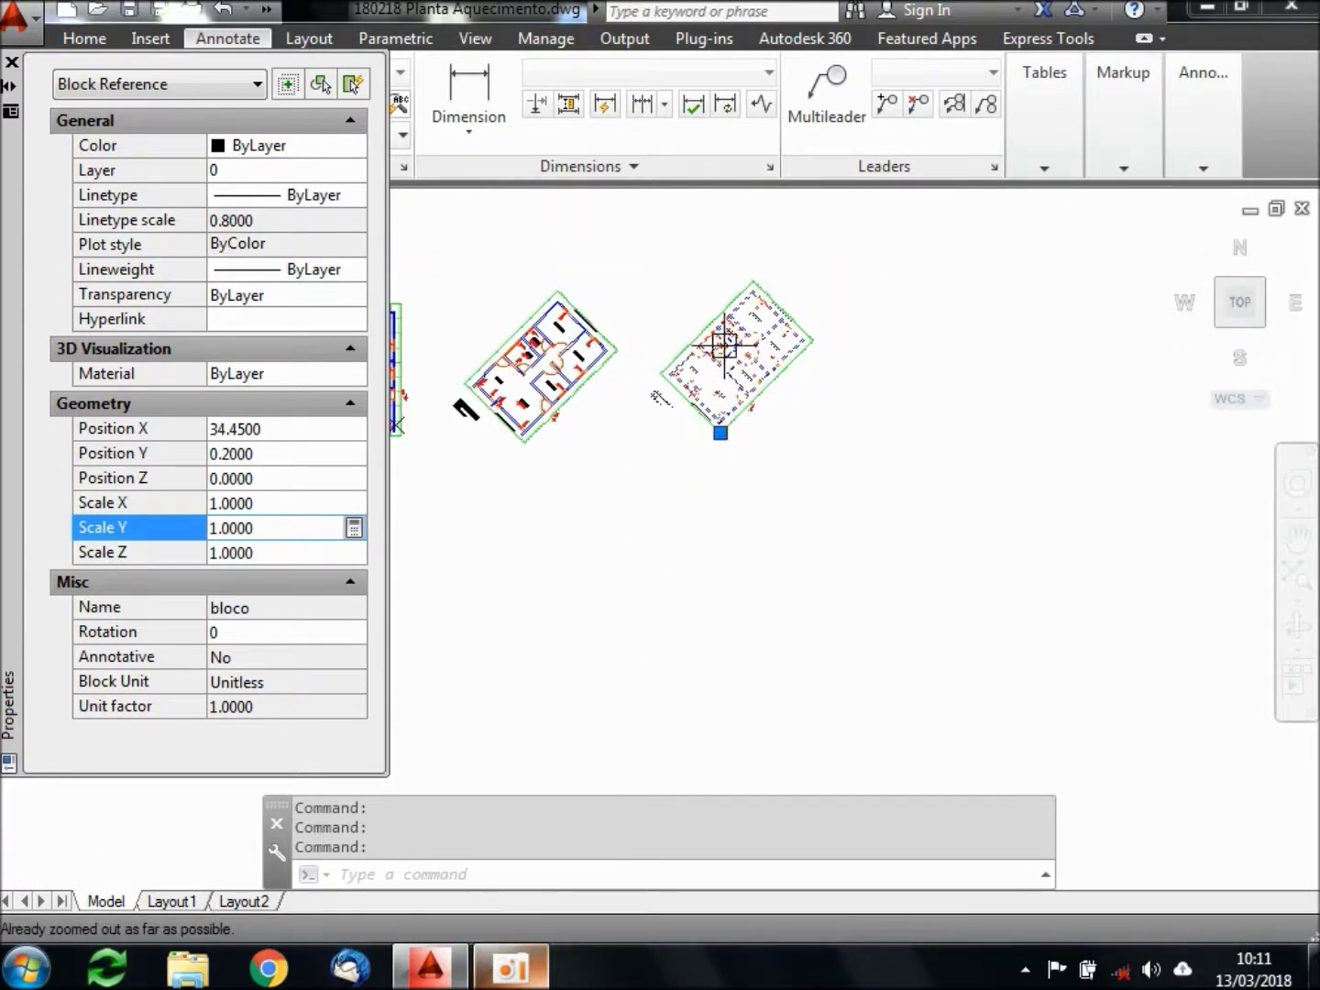
Set the Y scale of the bloco block to 0.5774 to flatten the plan into an isometric view
scroll(734, 380, "up", 5)
scroll(788, 505, "down", 3)
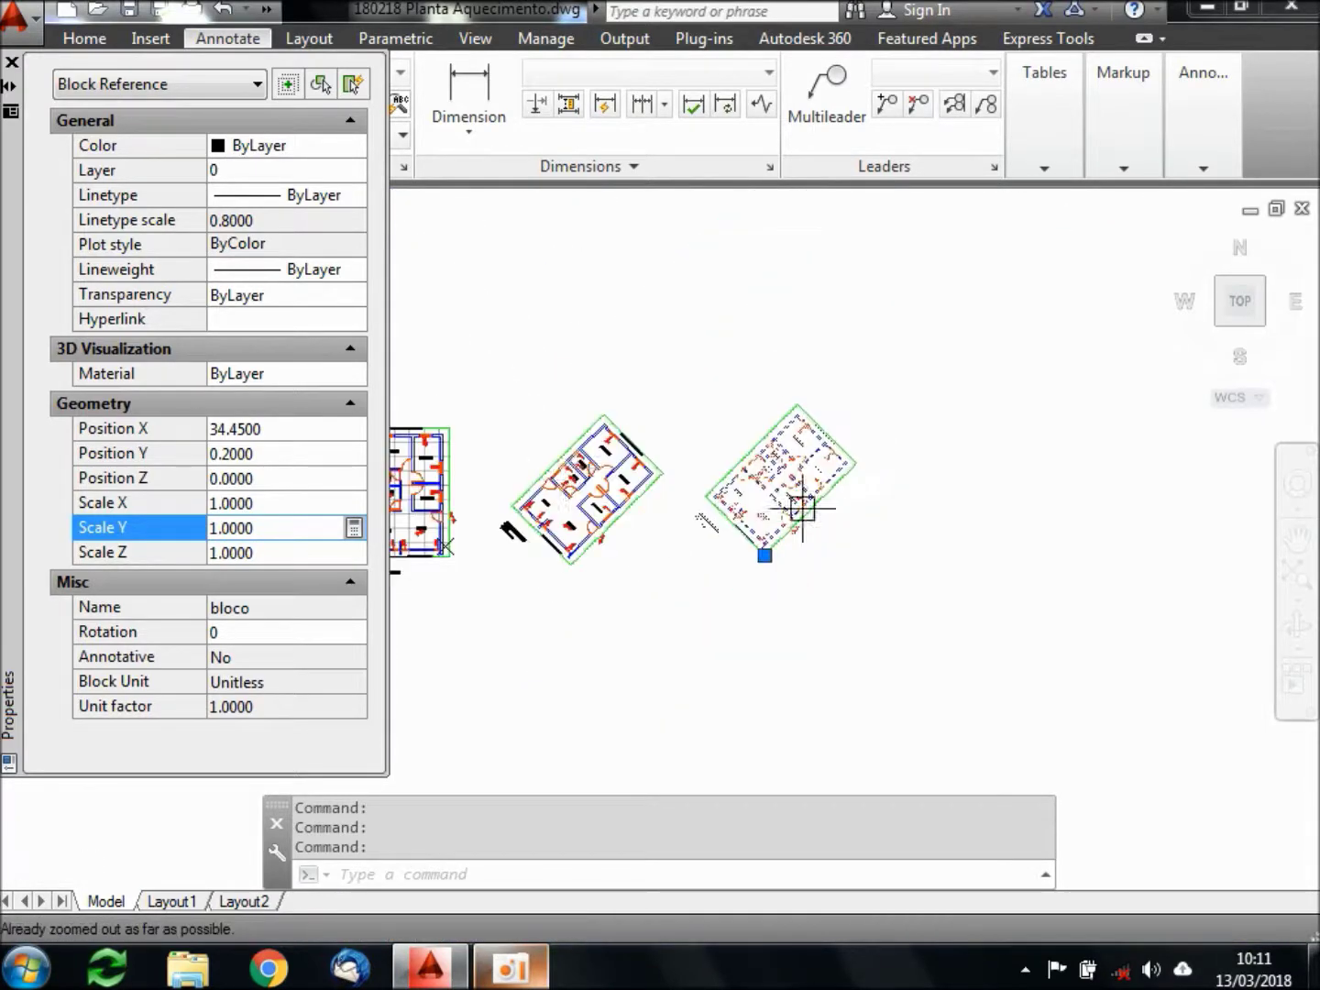
scroll(589, 485, "up", 5)
scroll(588, 486, "down", 2)
scroll(1003, 445, "up", 3)
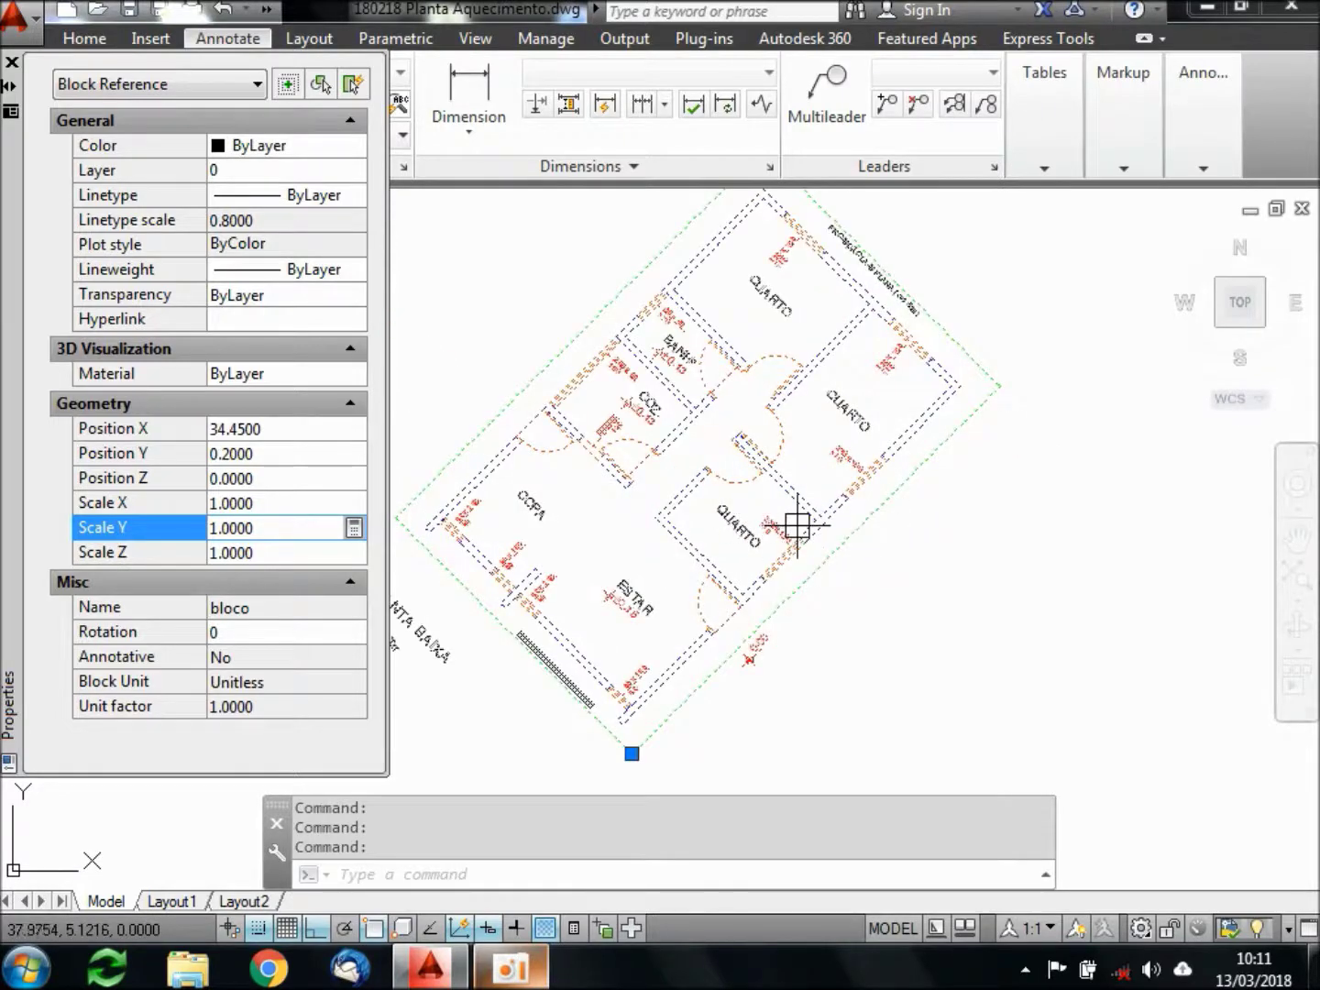
scroll(795, 532, "down", 1)
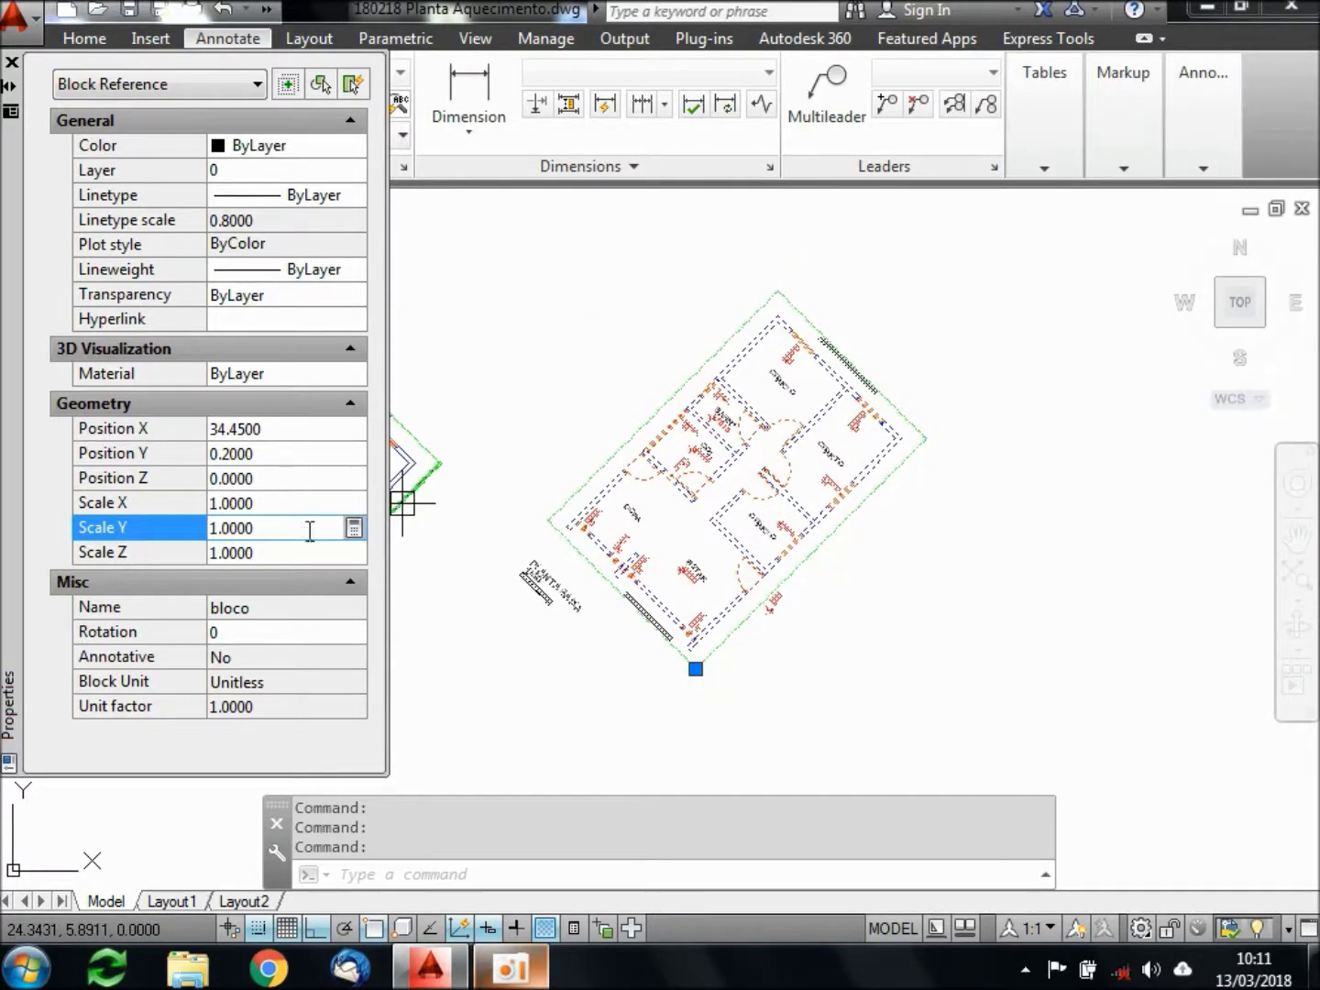
left_click_drag(278, 528, 161, 526)
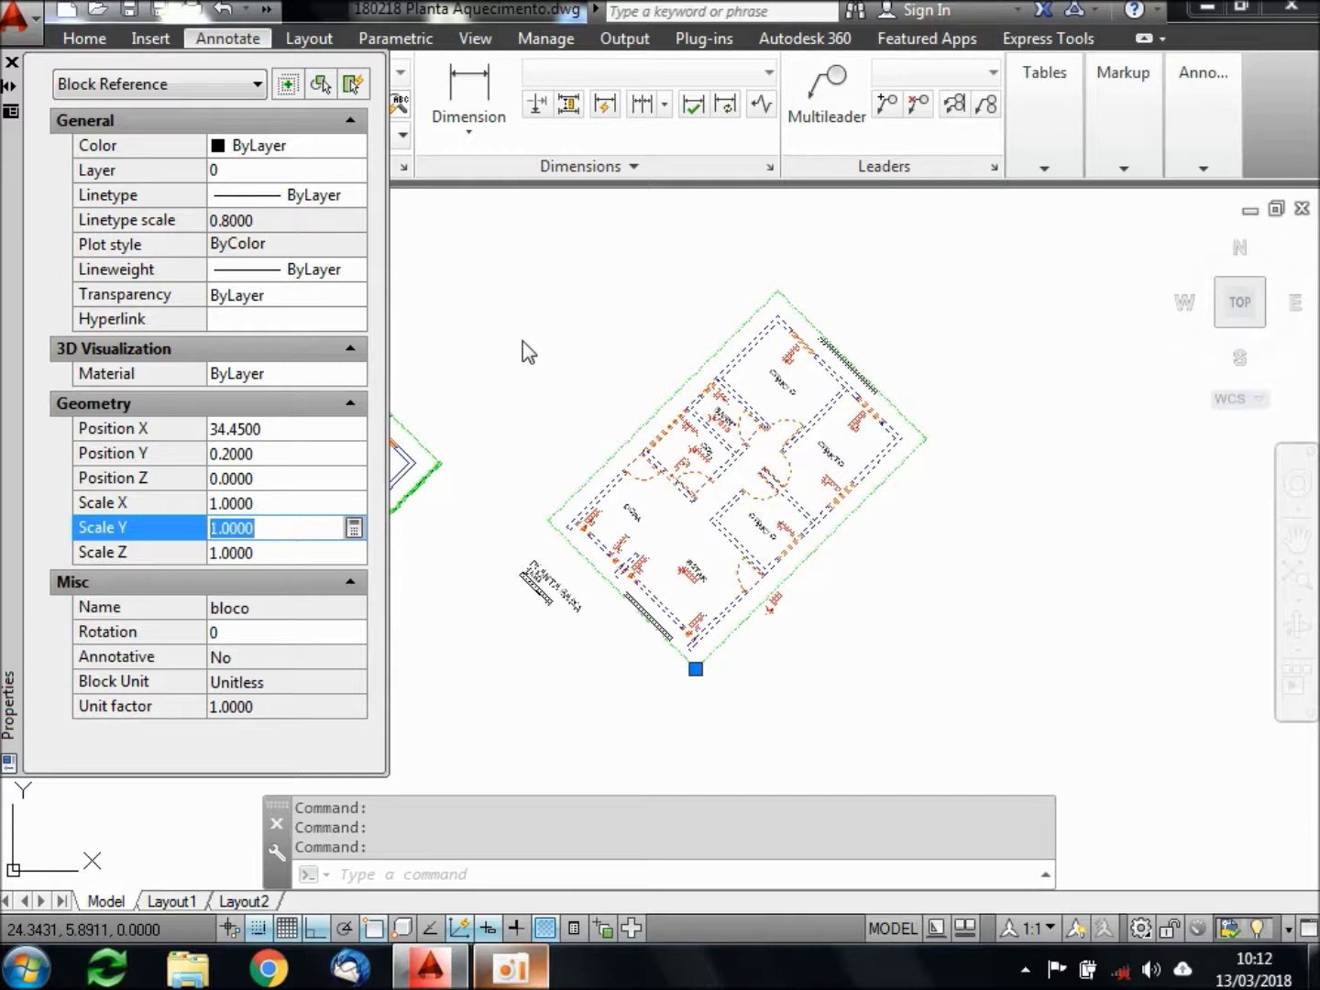
type("0.5774")
key("Return")
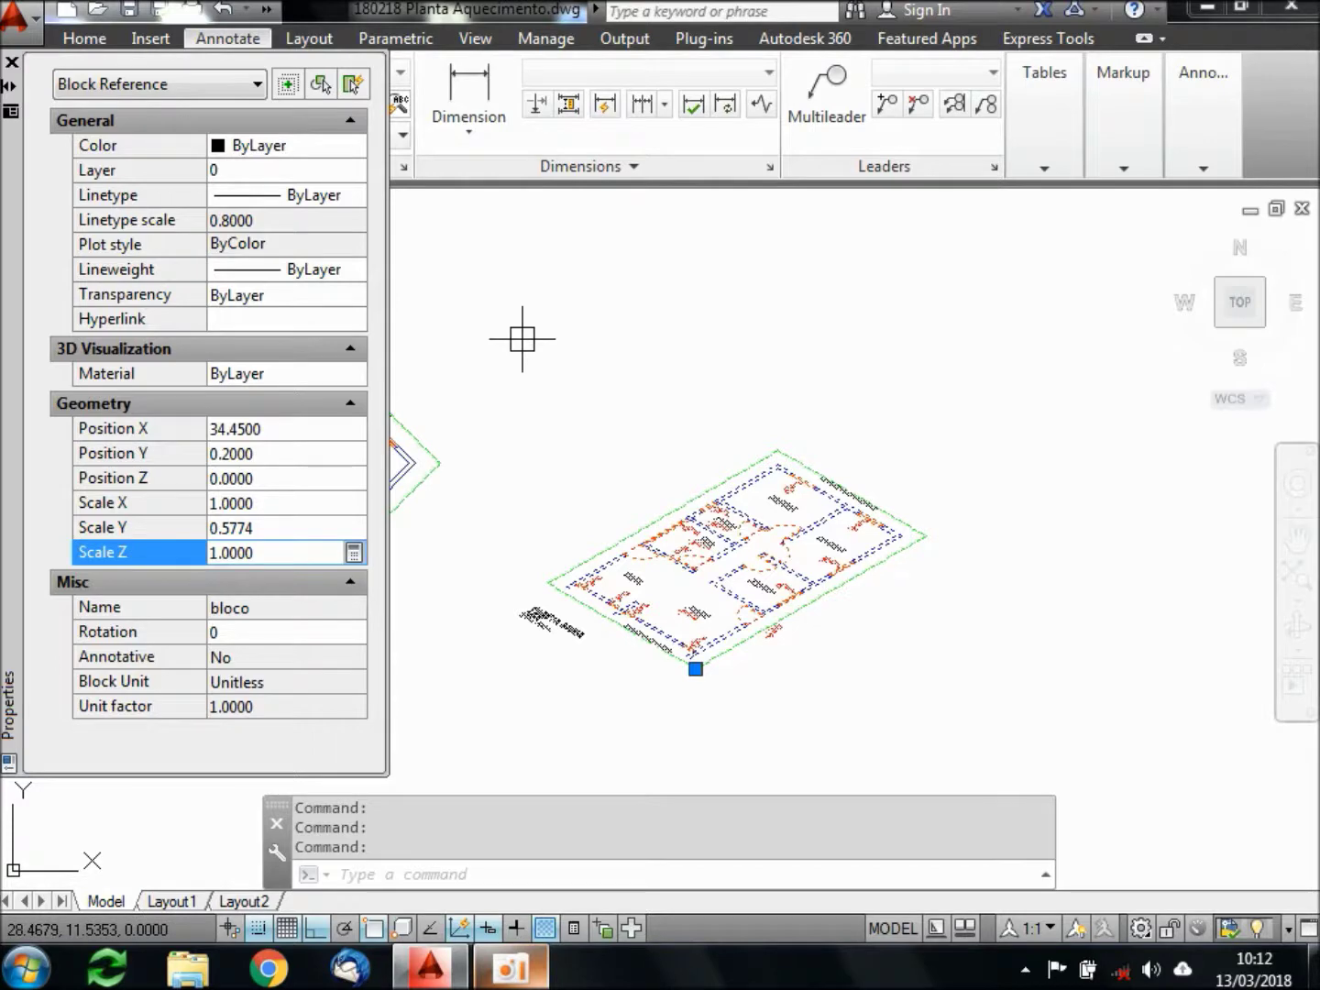
Draw two lines from the flattened plan's lowest corner, one horizontal and one along the outline's lower-right edge
scroll(751, 711, "up", 5)
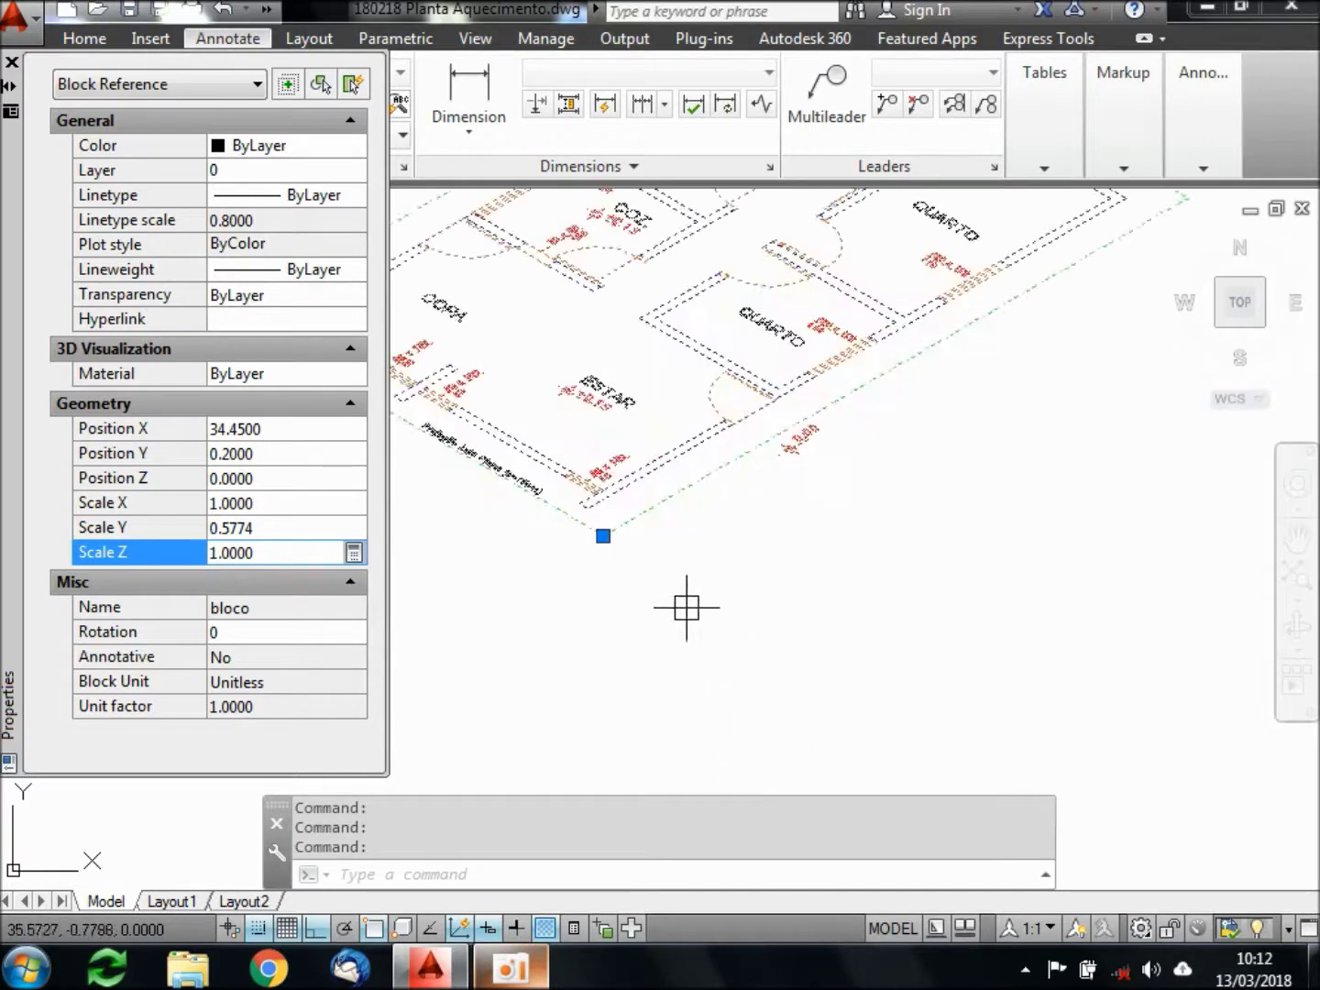
scroll(816, 649, "down", 3)
key("Escape")
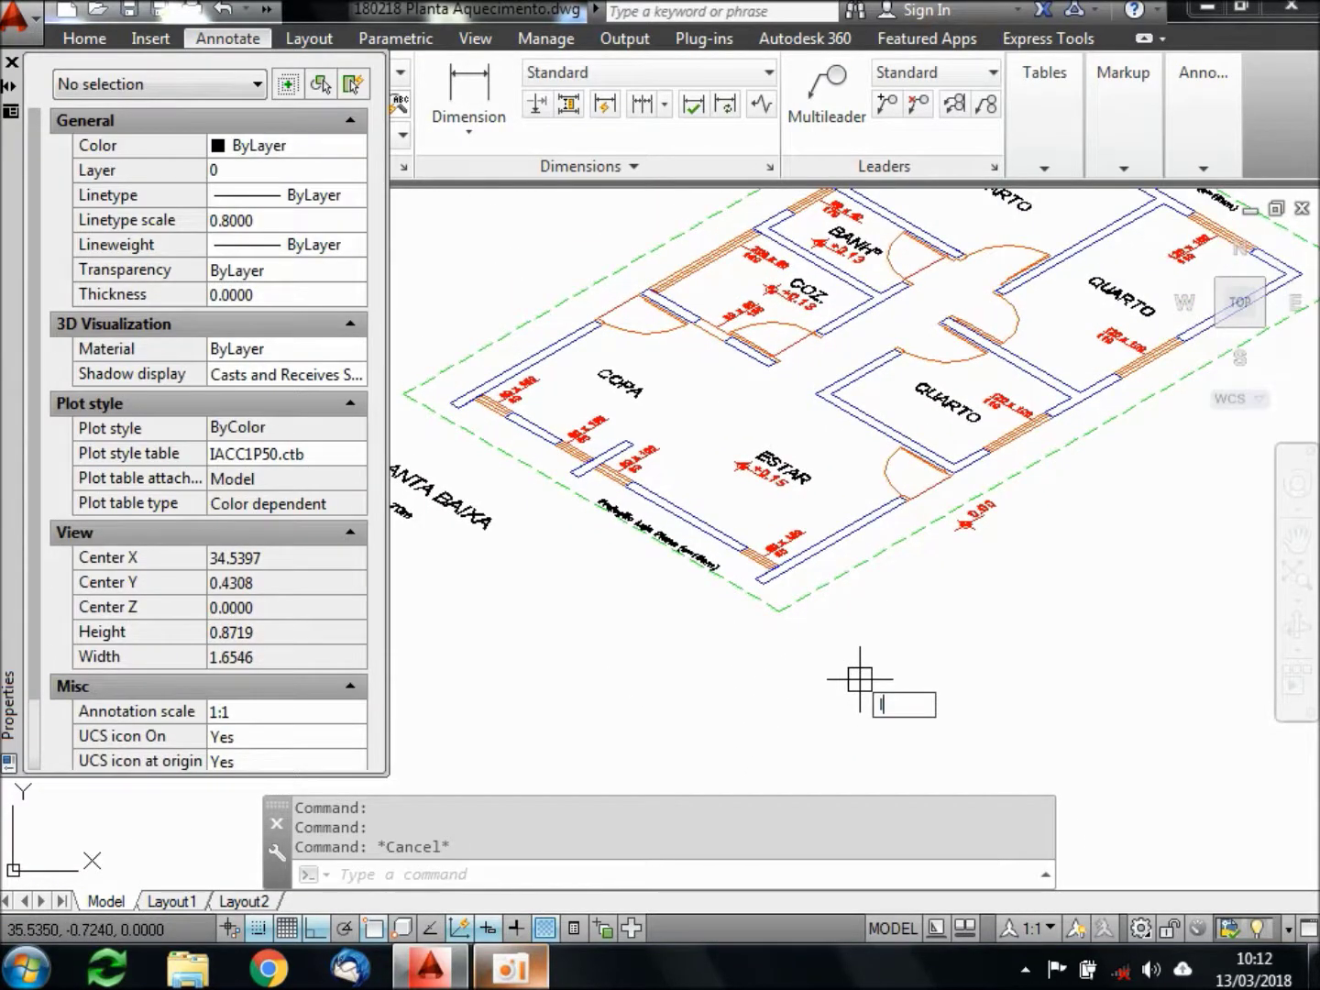
type("l")
key("Return")
left_click(778, 610)
key("Return")
key("Return")
key("Return")
left_click(778, 610)
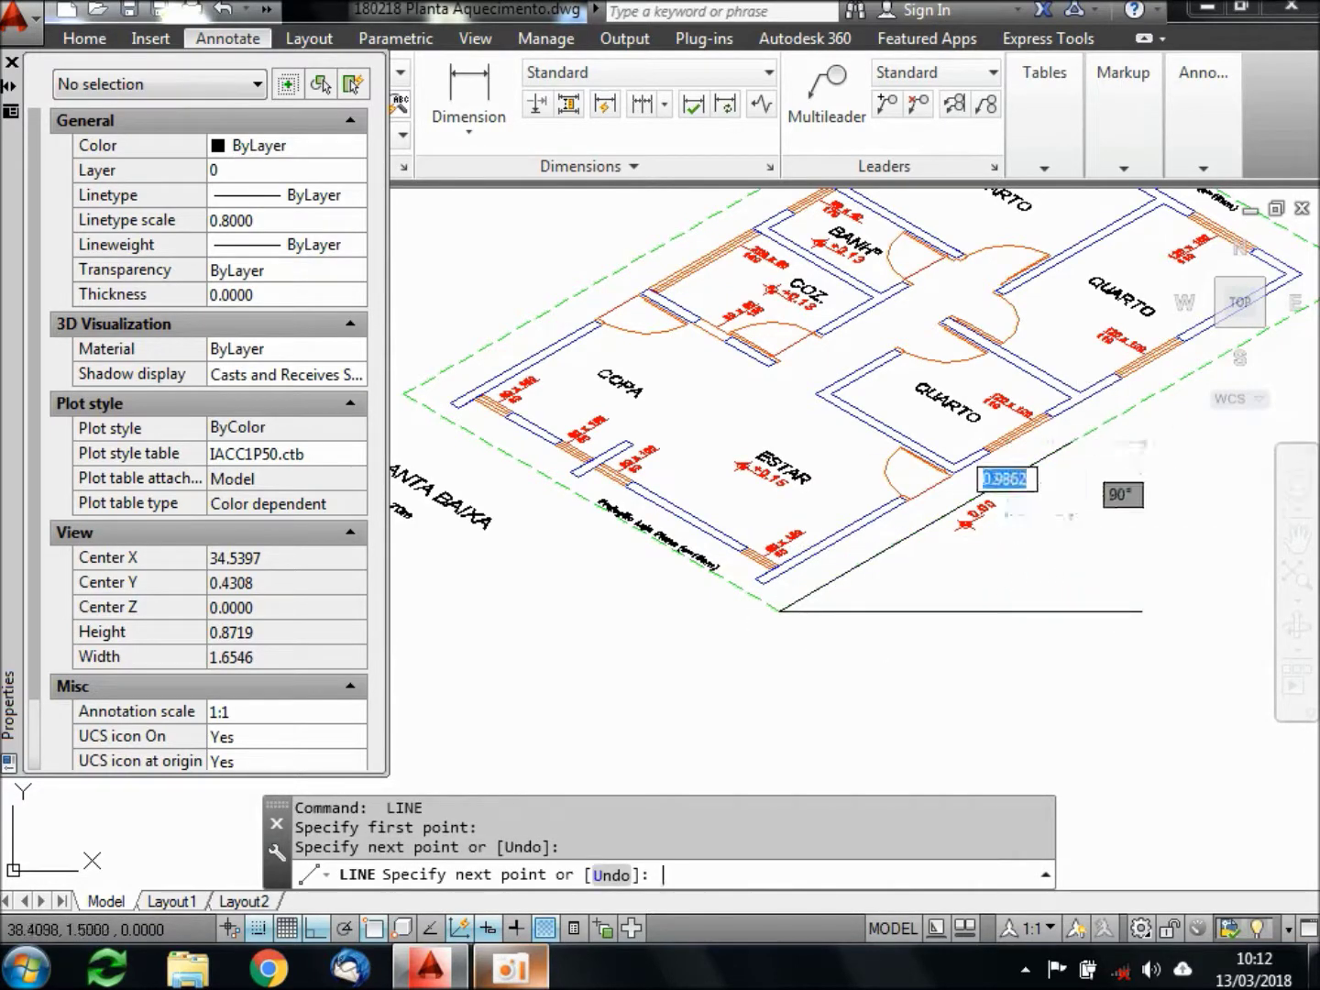
key("Return")
Add an angular dimension between the sloping and horizontal reference lines at the plan's lowest corner
type("dimang")
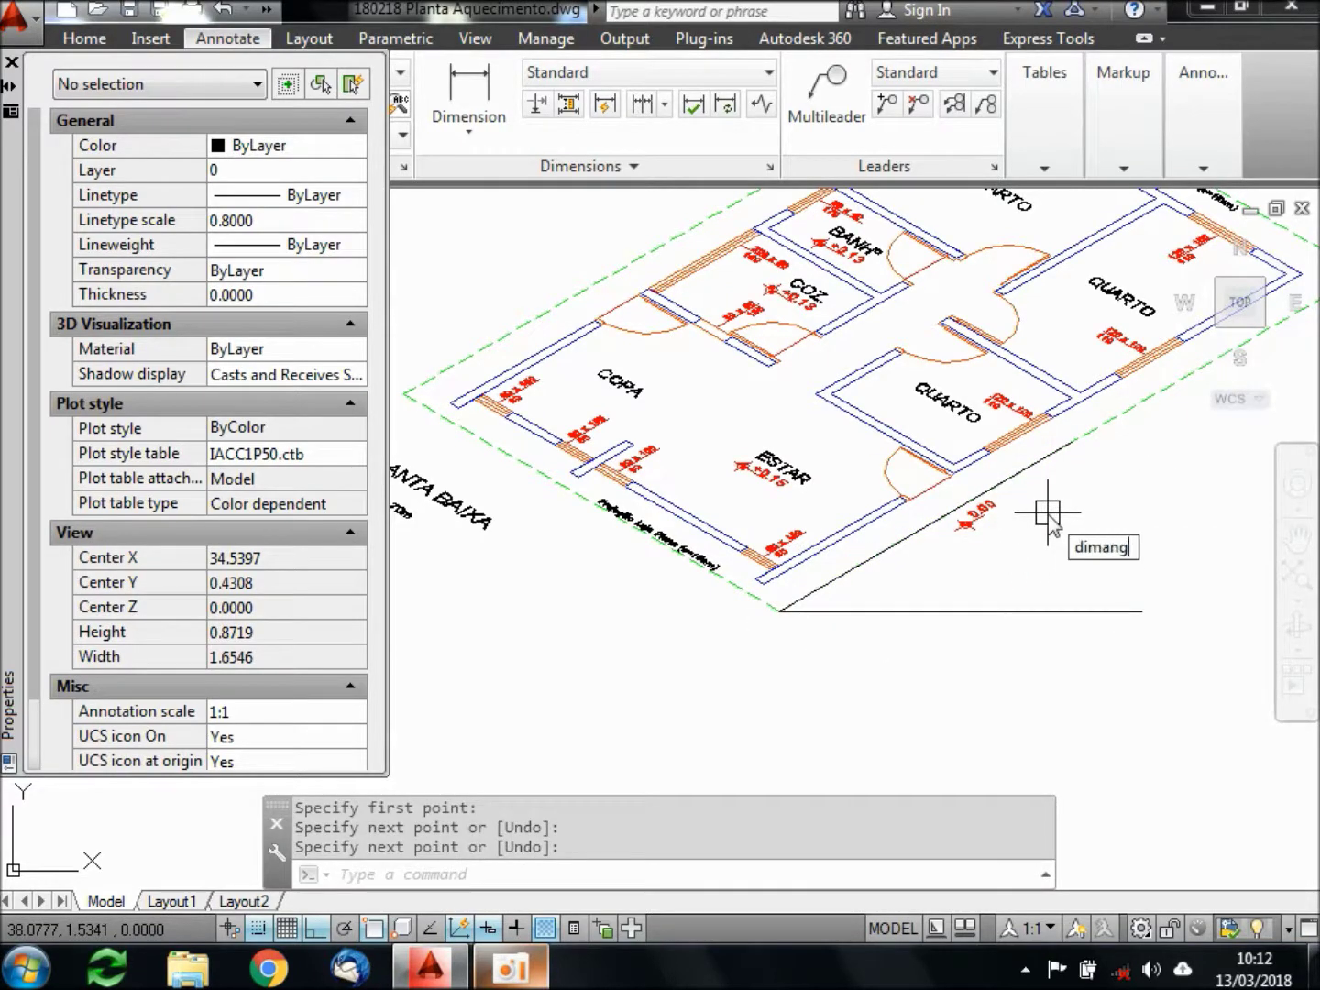
key("Return")
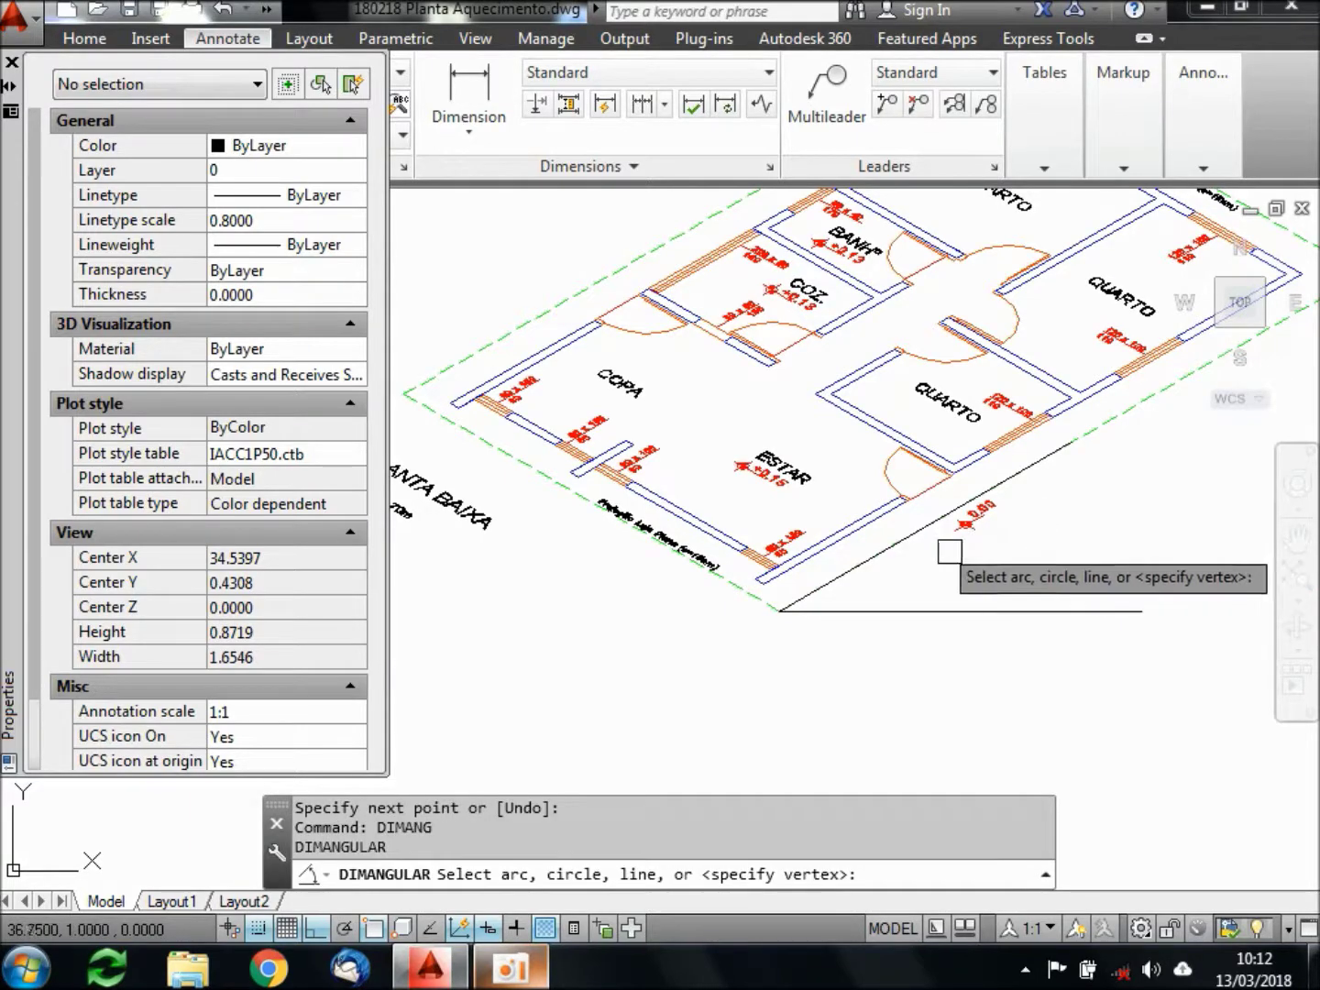
left_click(921, 527)
left_click(953, 609)
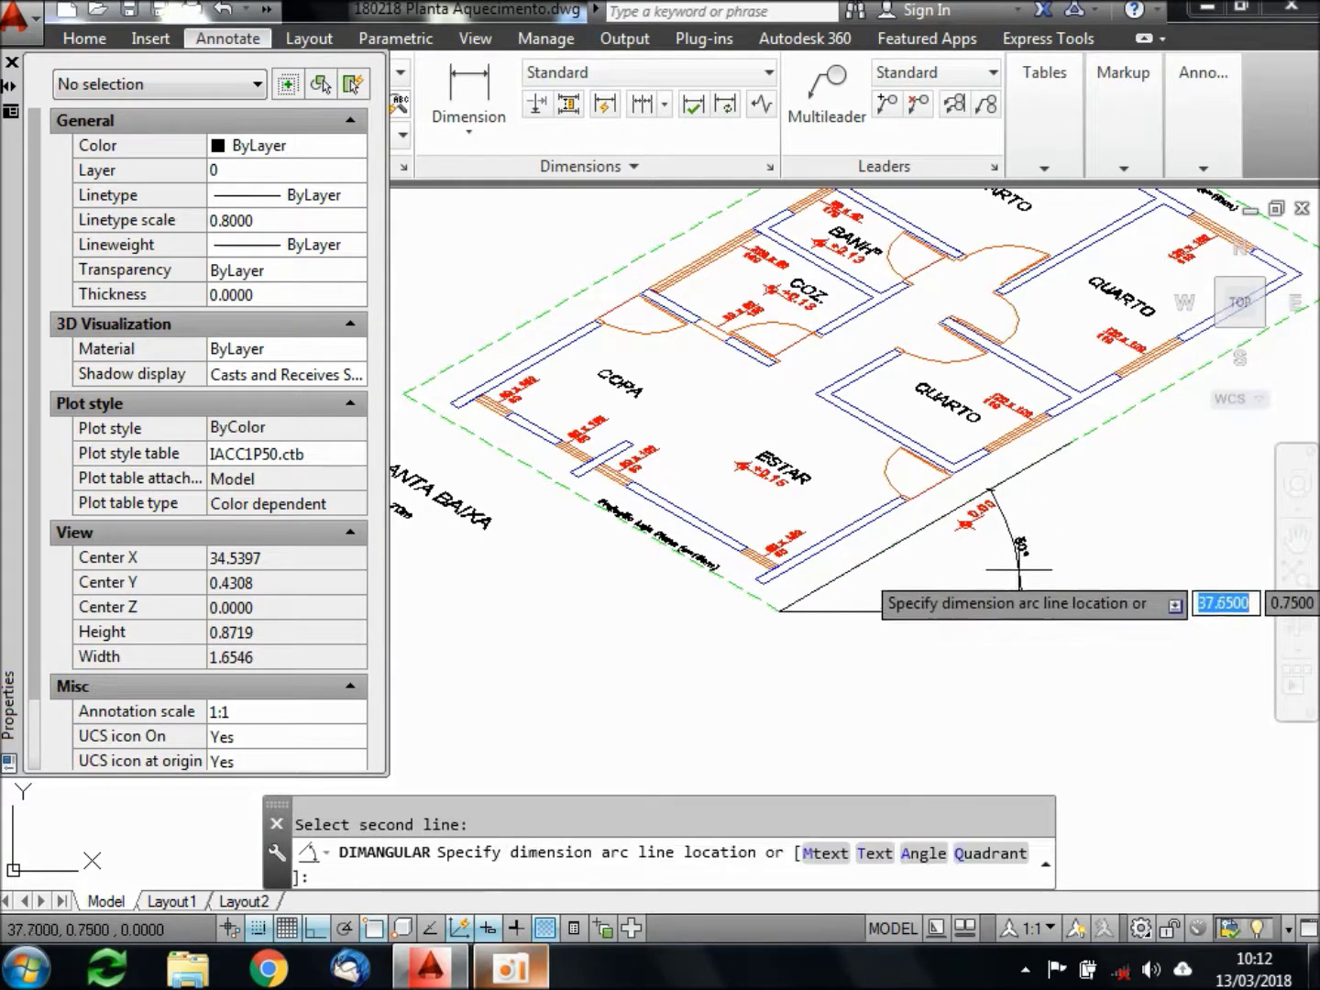
left_click(1015, 545)
scroll(1003, 550, "up", 4)
scroll(1003, 550, "up", 4)
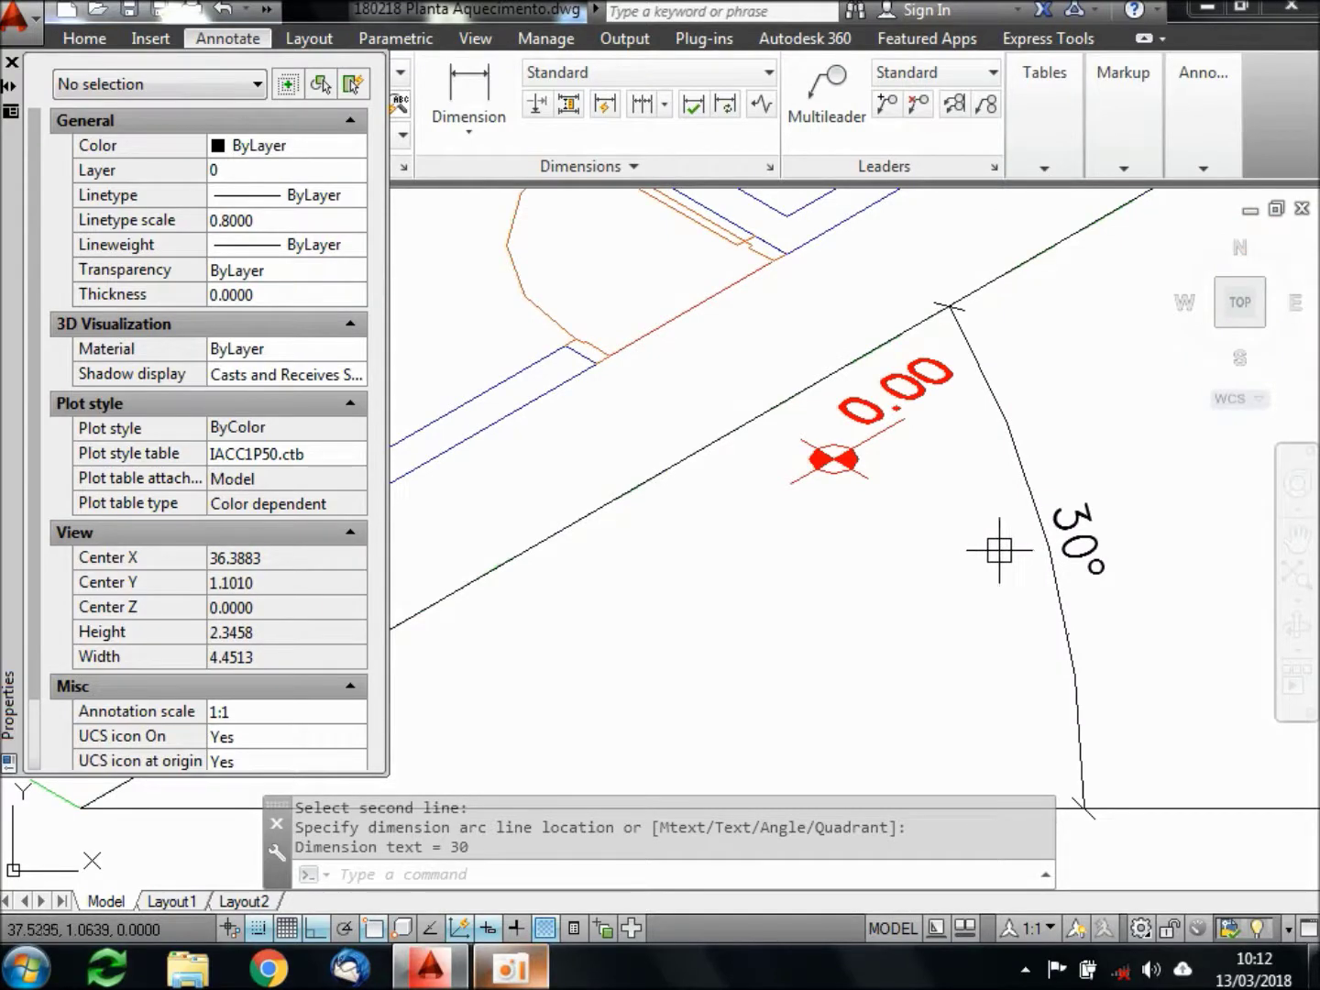
scroll(1000, 549, "down", 6)
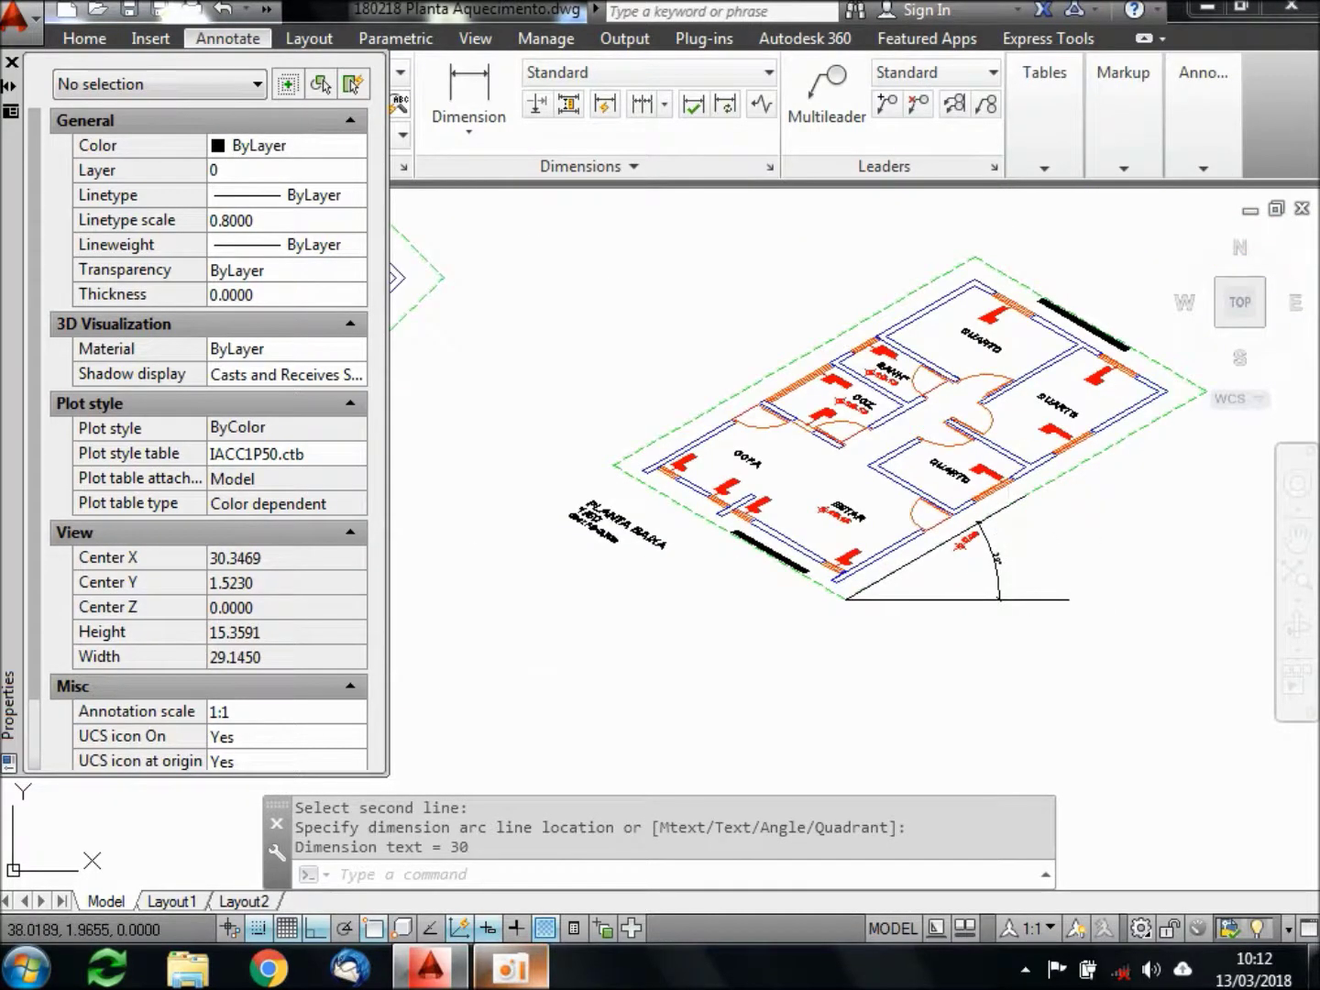
Erase the two reference lines and their angular dimension
left_click(1008, 505)
left_click(1026, 600)
left_click(1000, 594)
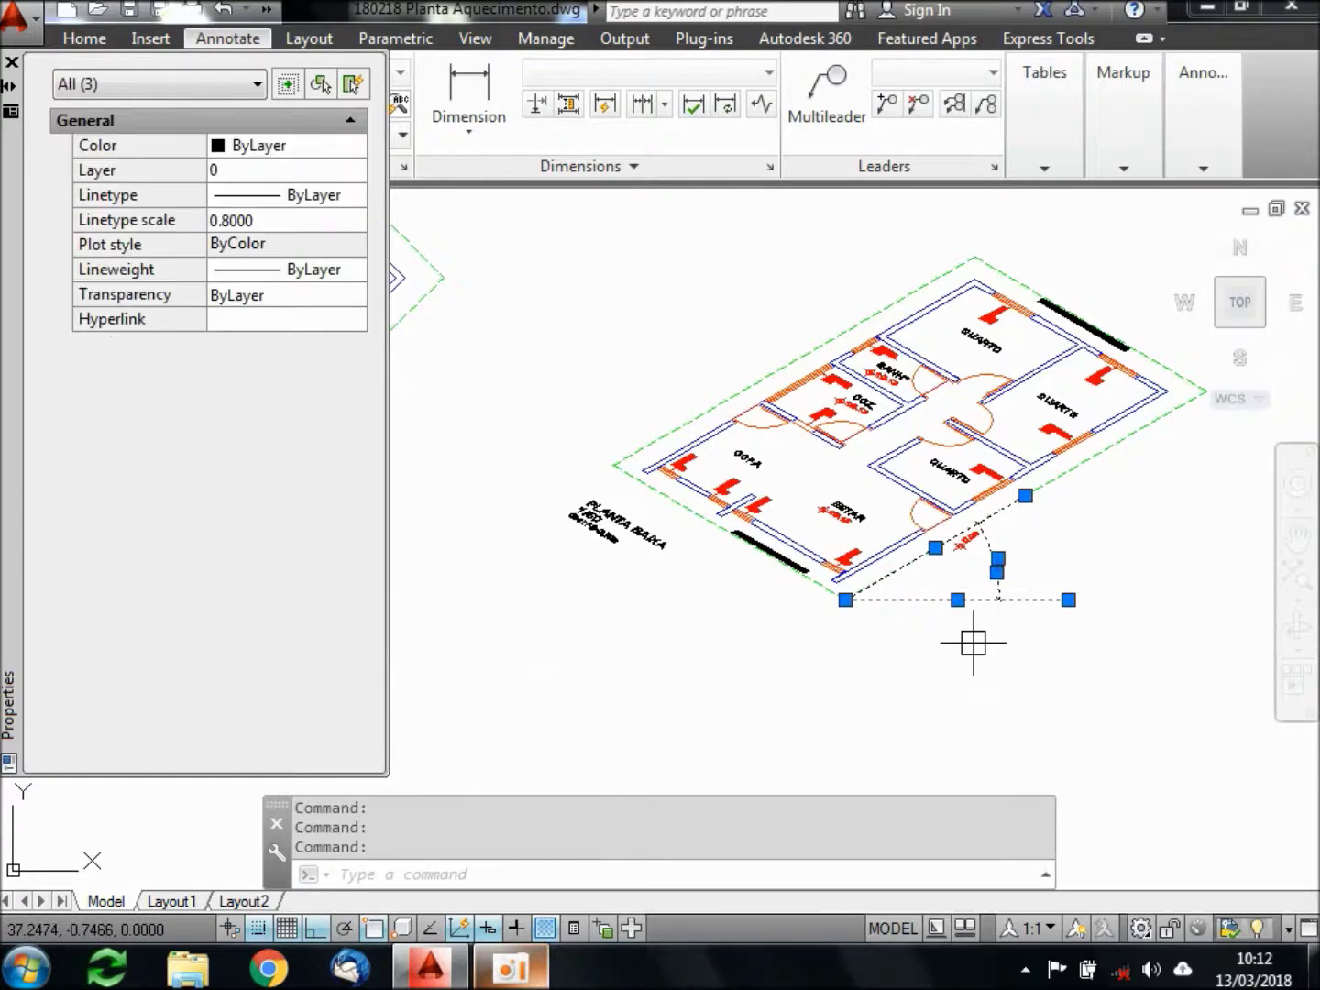
key("Delete")
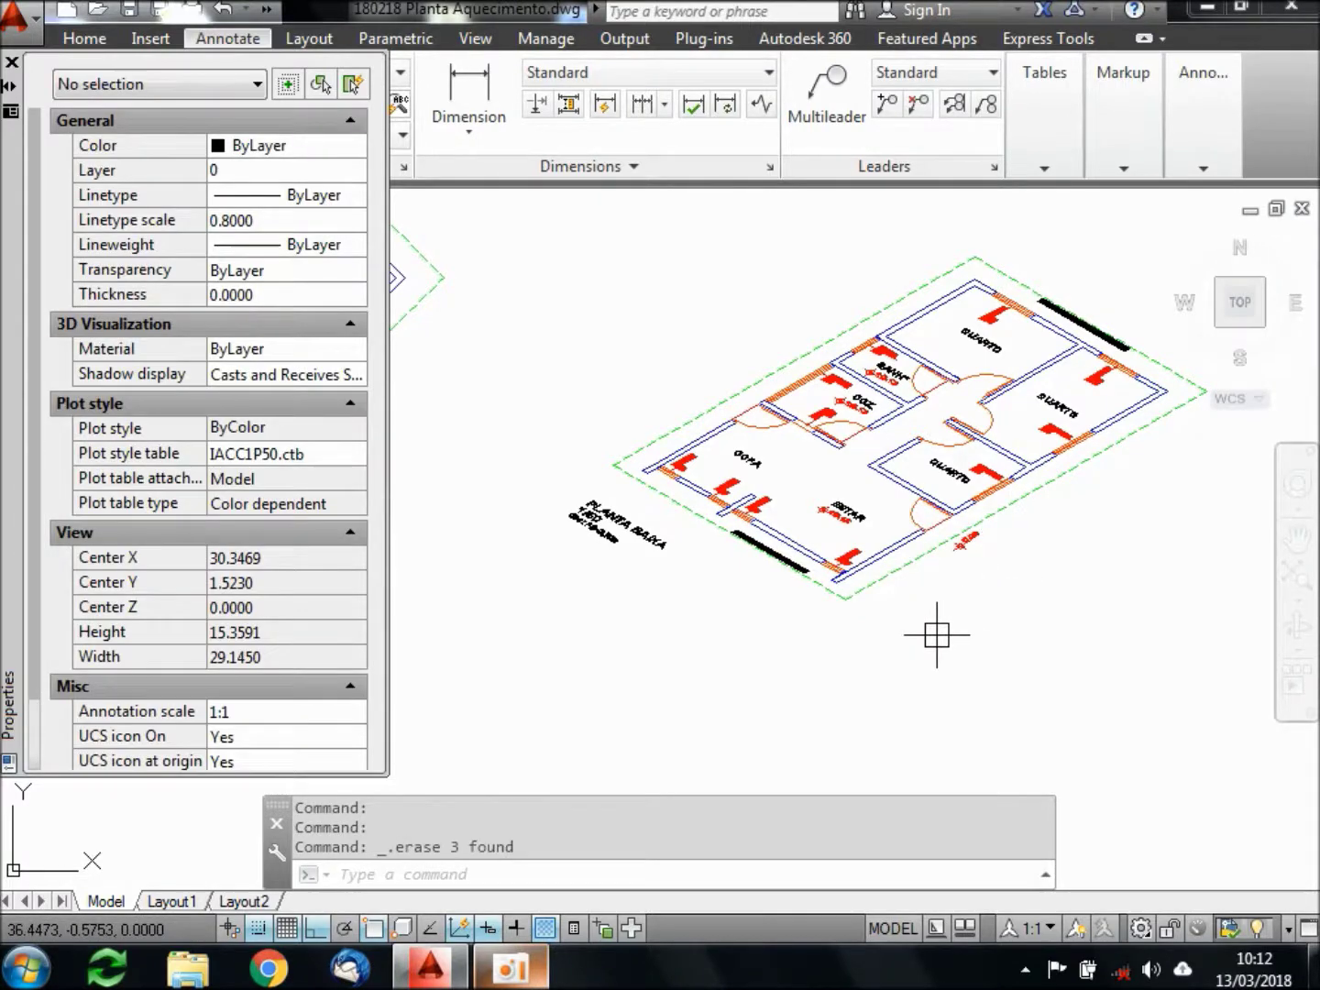
Inspect the flattened block's Y scale and compare the block with the original and rotated plans
left_click(863, 583)
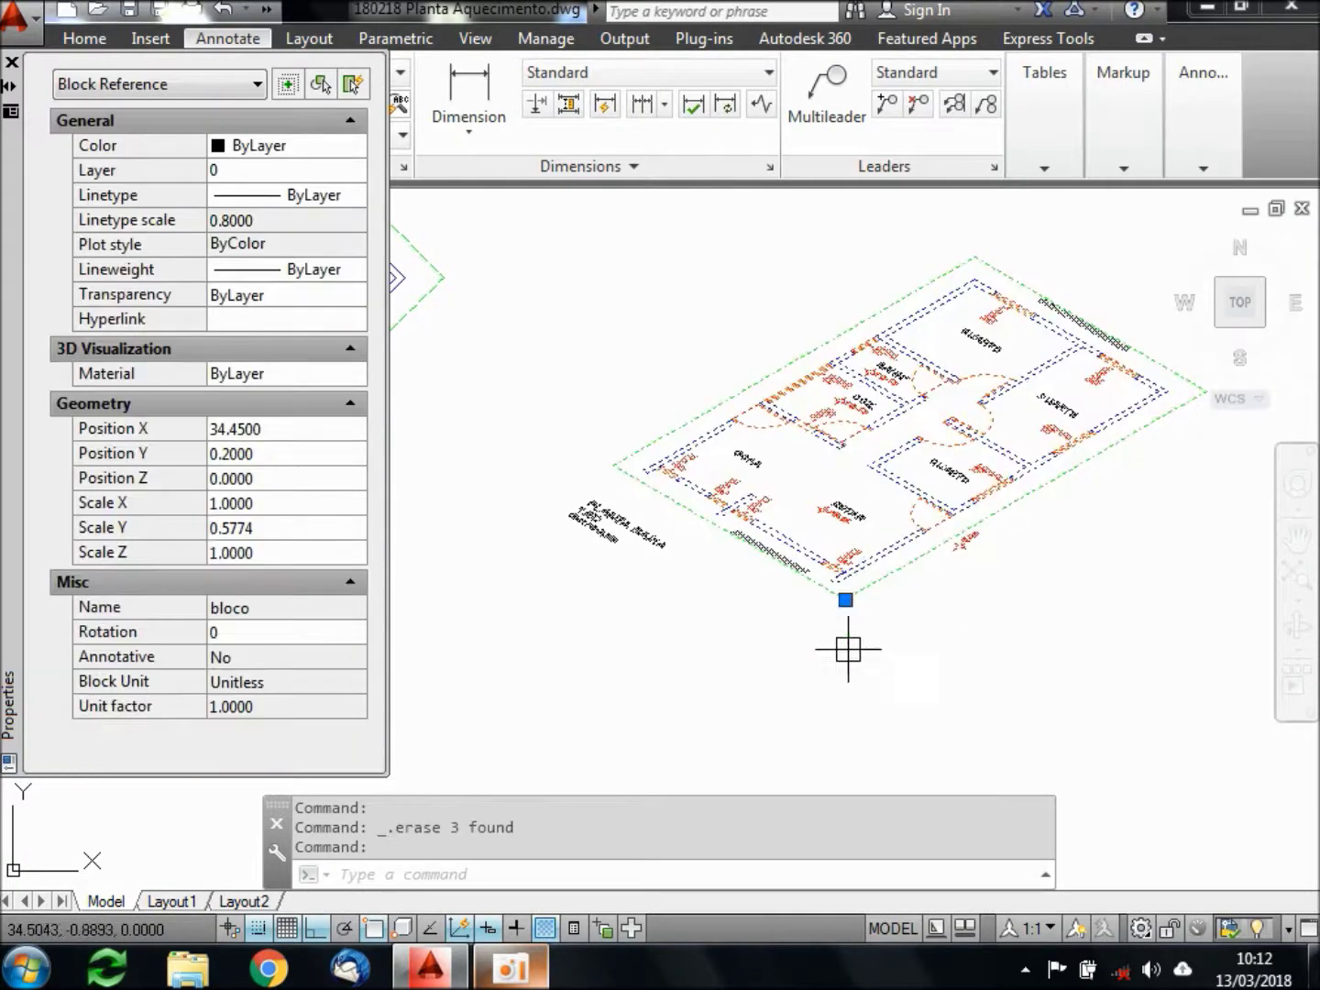
left_click(273, 530)
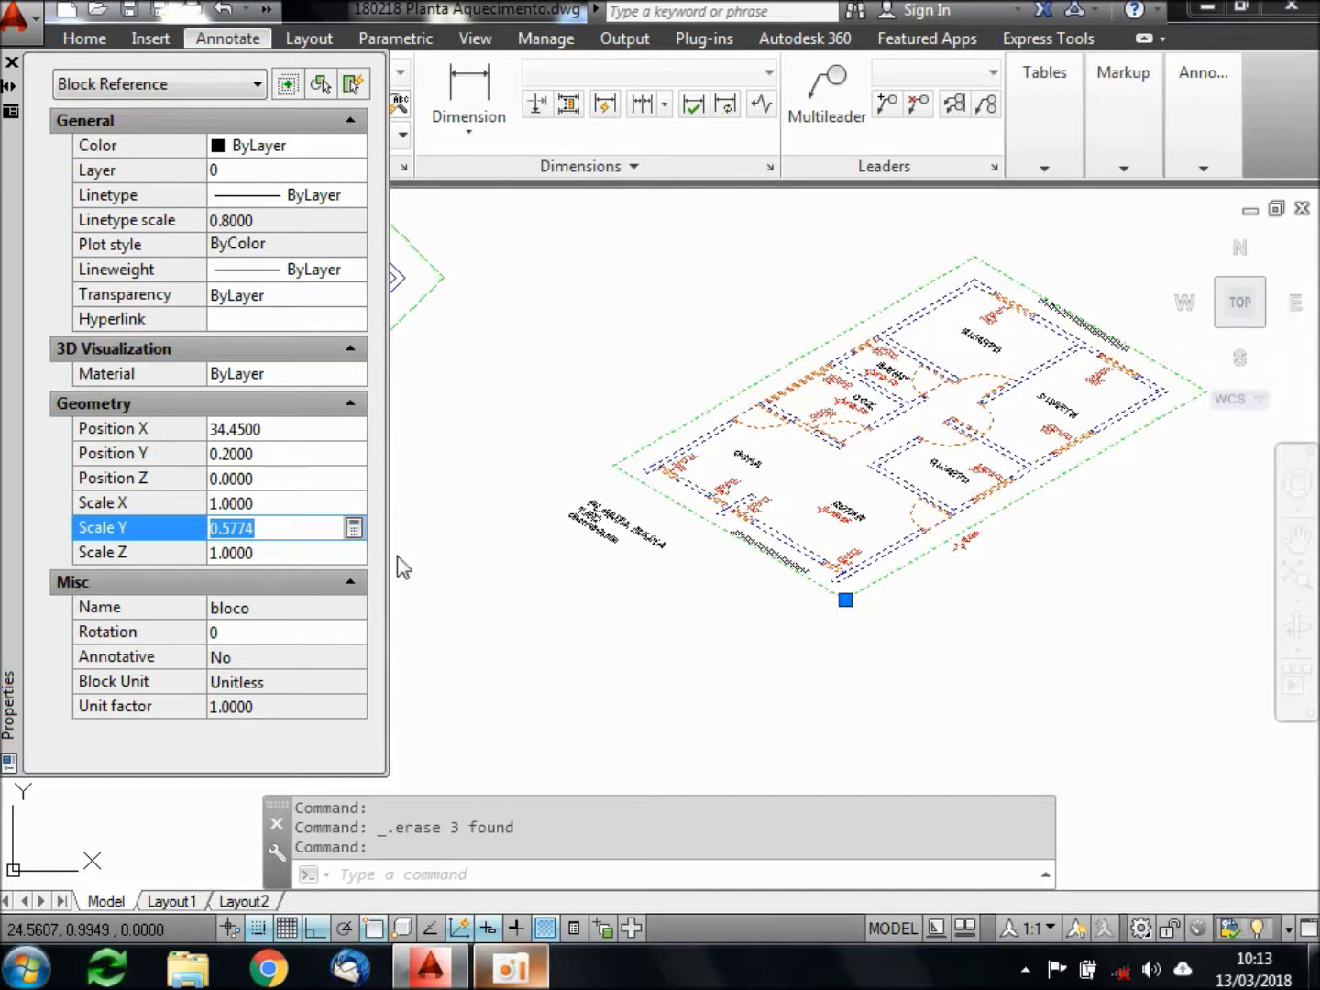
left_click(292, 529)
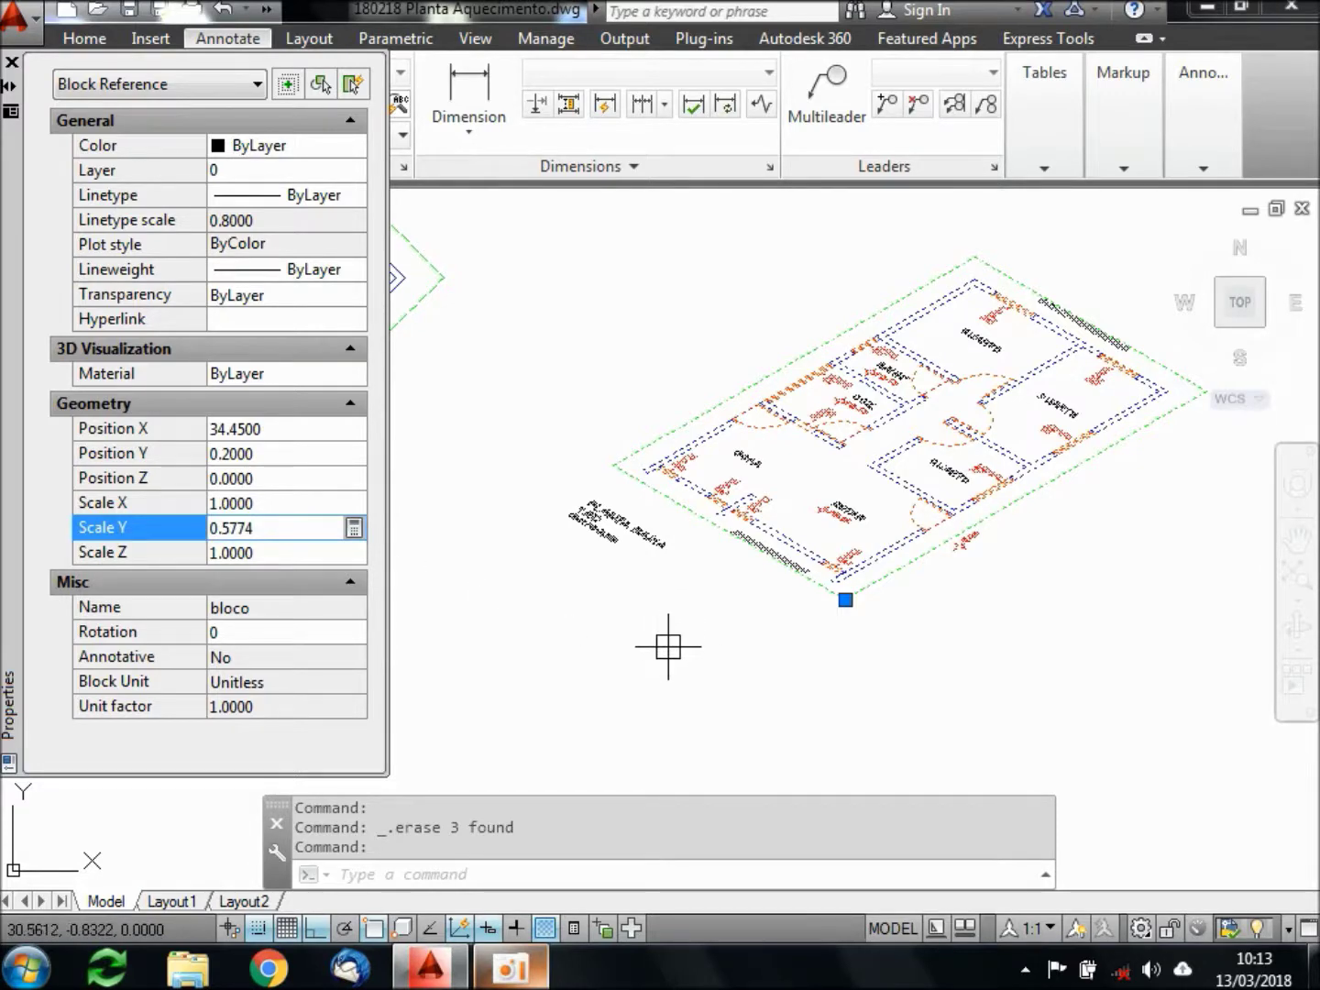
key("Escape")
key("Escape")
scroll(715, 613, "down", 6)
middle_click_drag(604, 619, 738, 599)
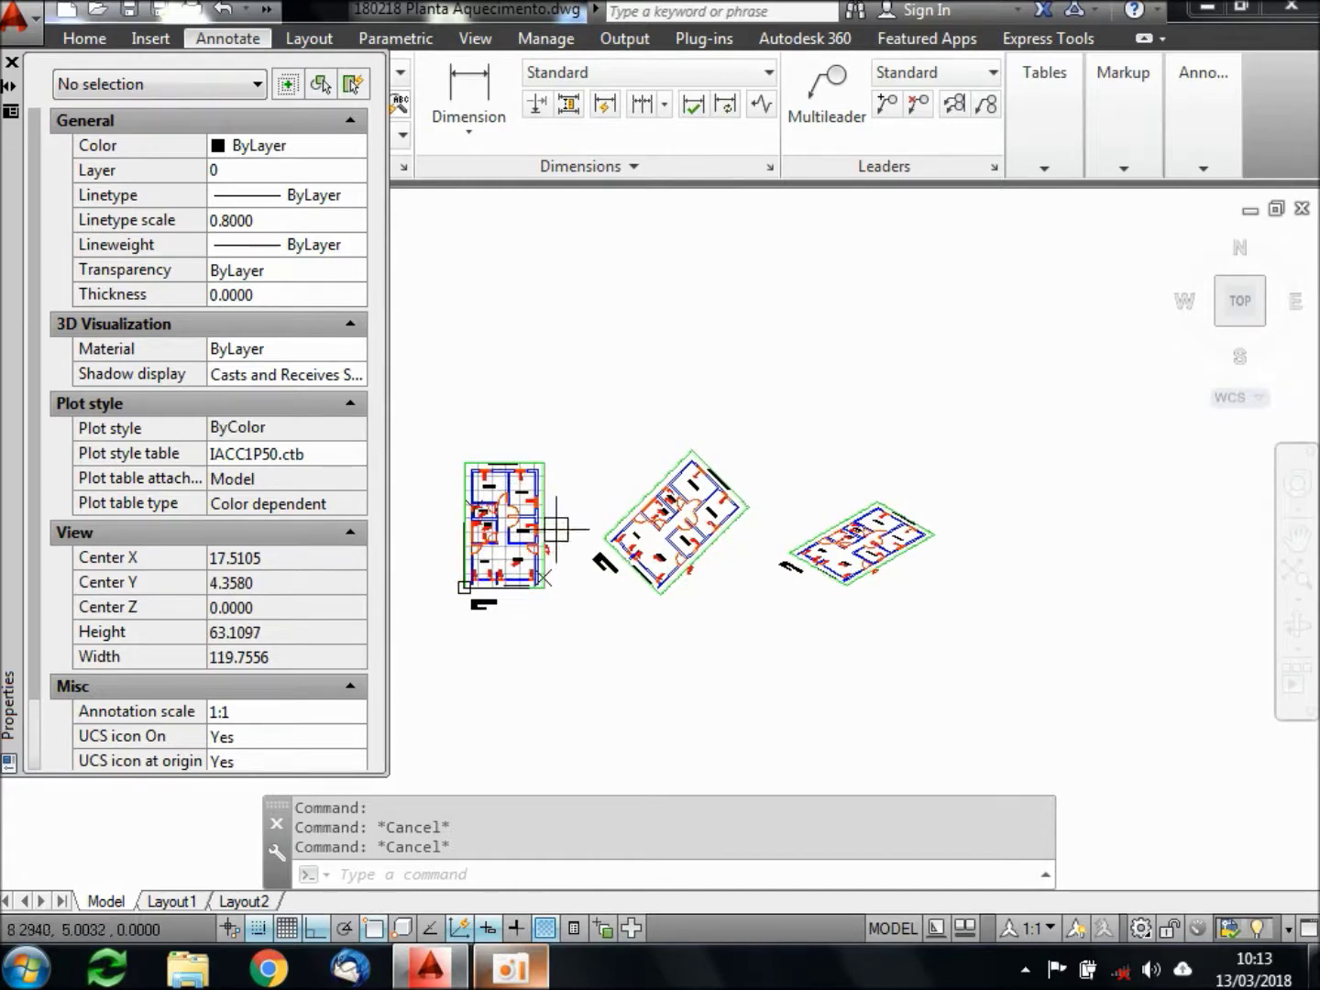
scroll(722, 533, "up", 4)
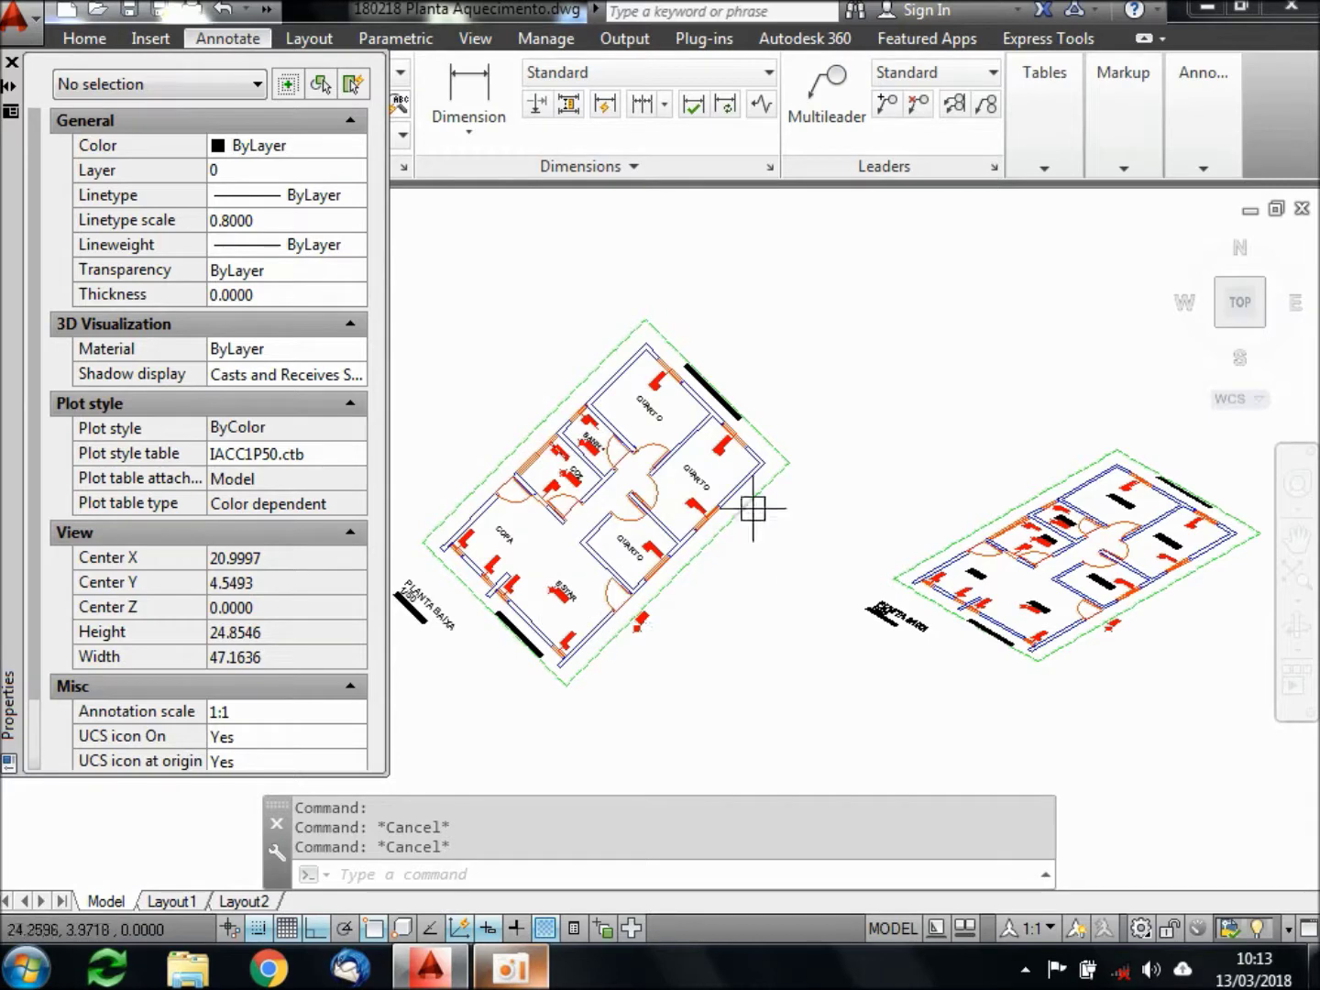
mouse_move(899, 624)
middle_mouse_down()
mouse_move(789, 605)
mouse_move(706, 567)
middle_mouse_up()
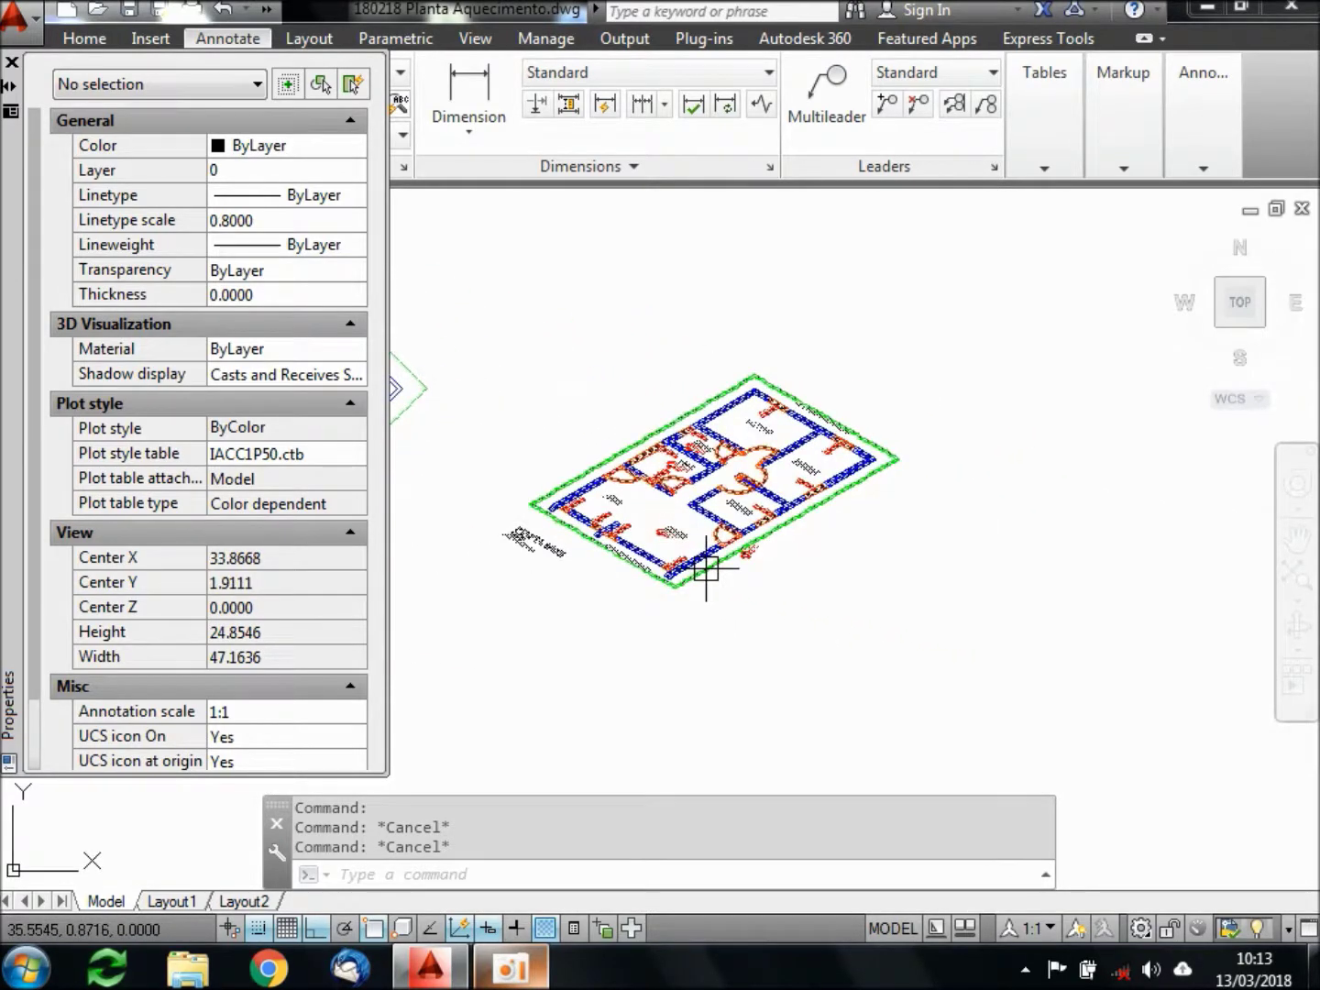
left_click(645, 564)
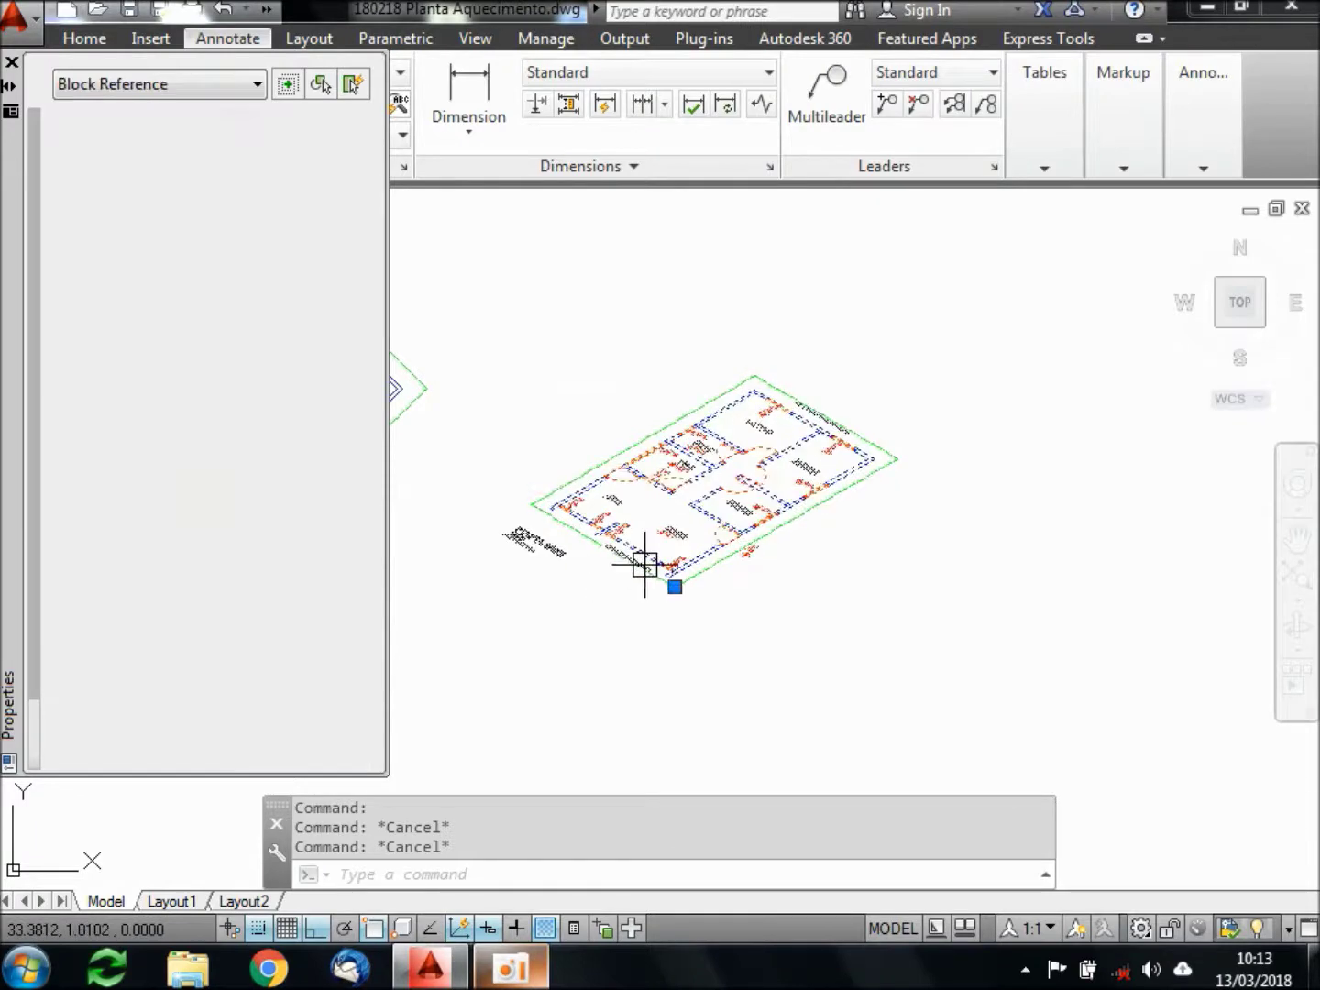
left_click(294, 532)
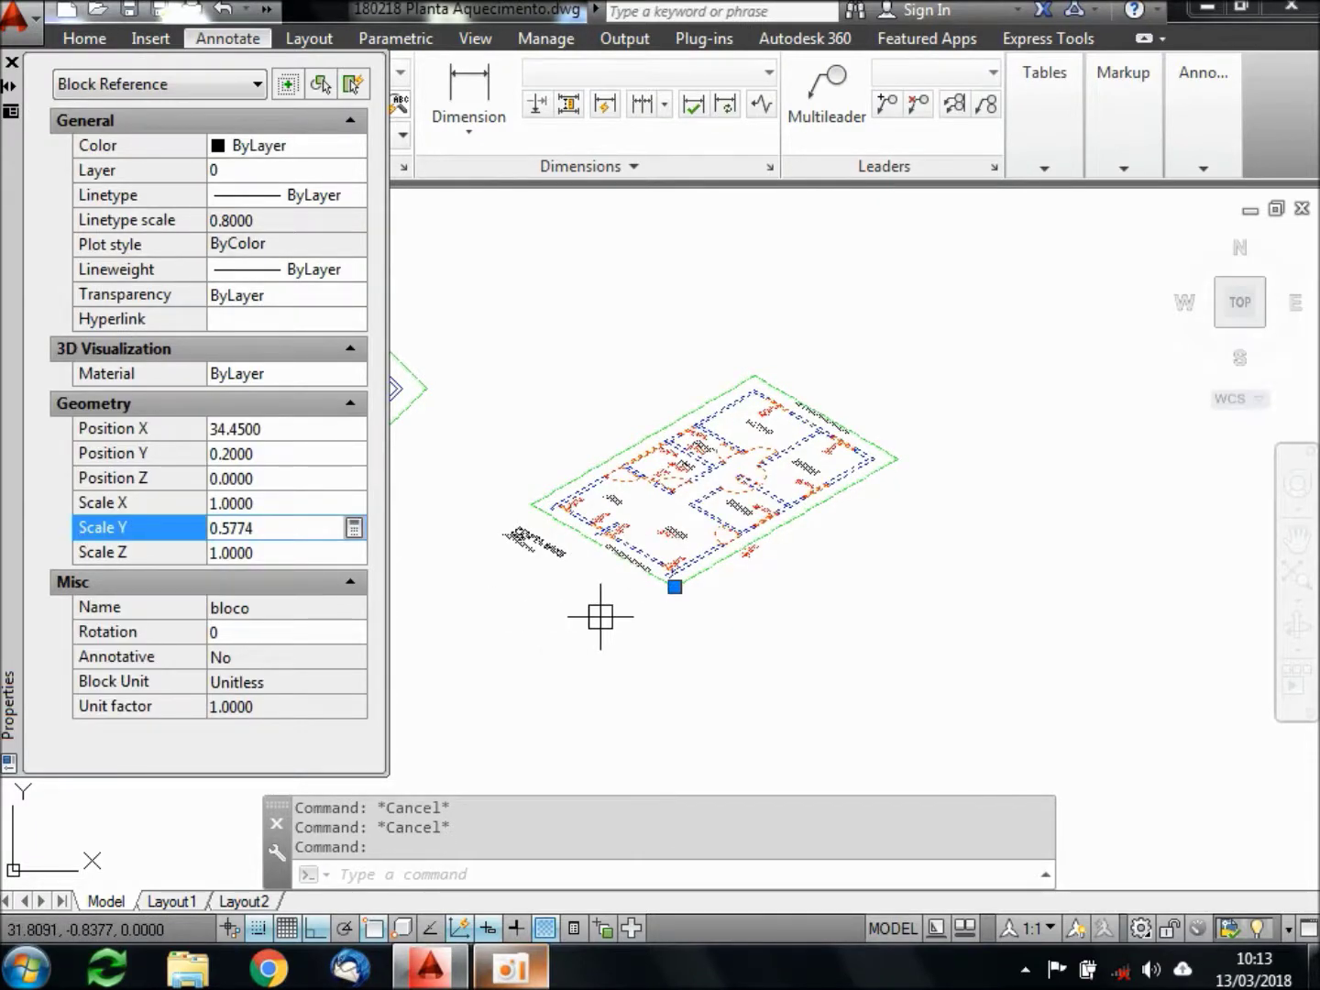
key("Escape")
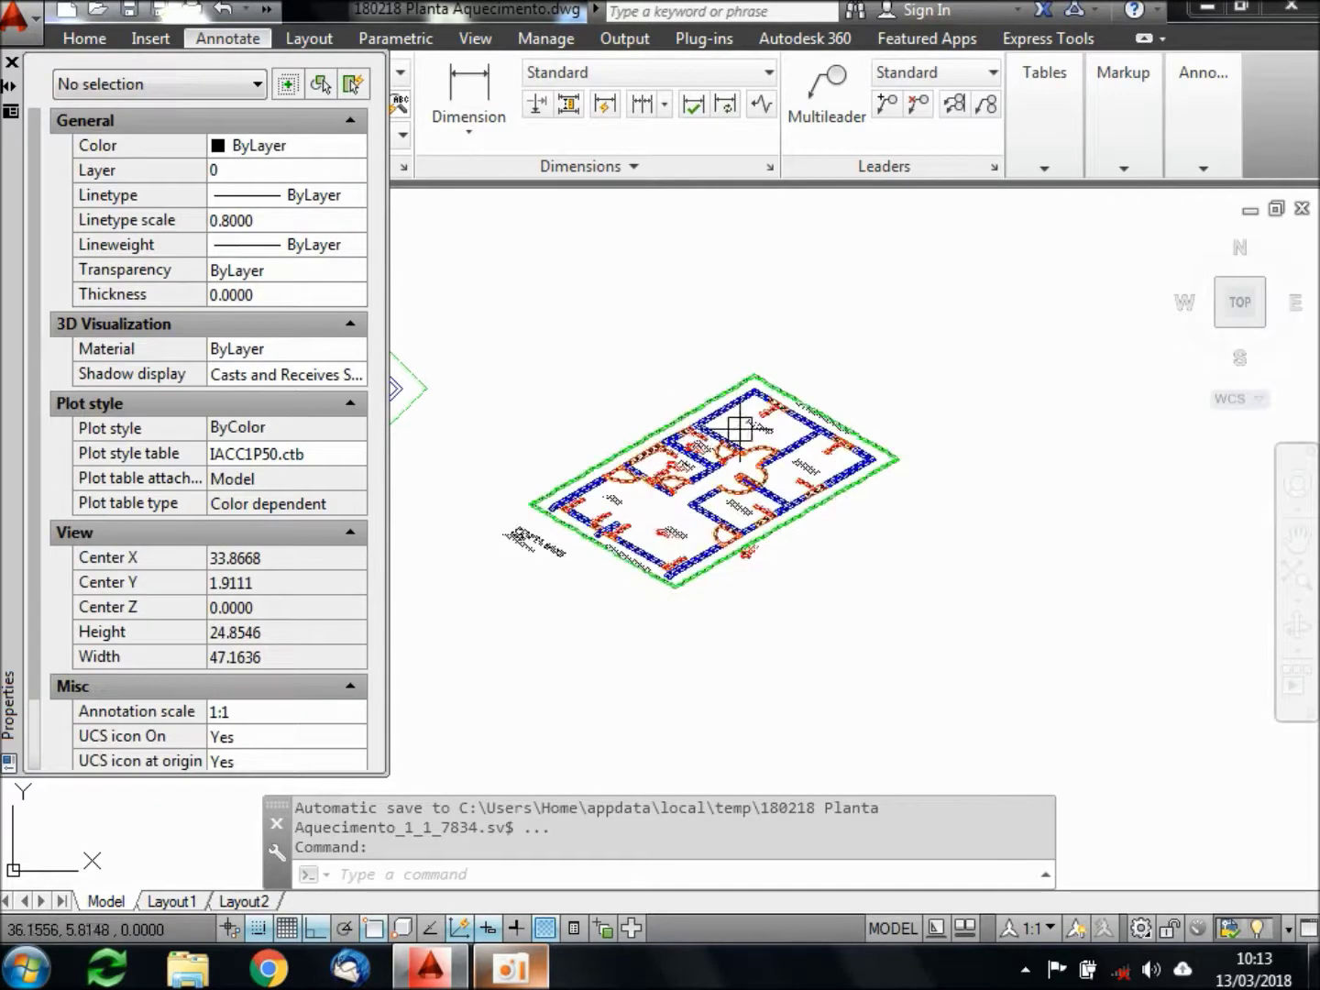
Measure the length of the 200 x 50 kitchen window in the original floor plan with the Dist command
scroll(650, 495, "up", 6)
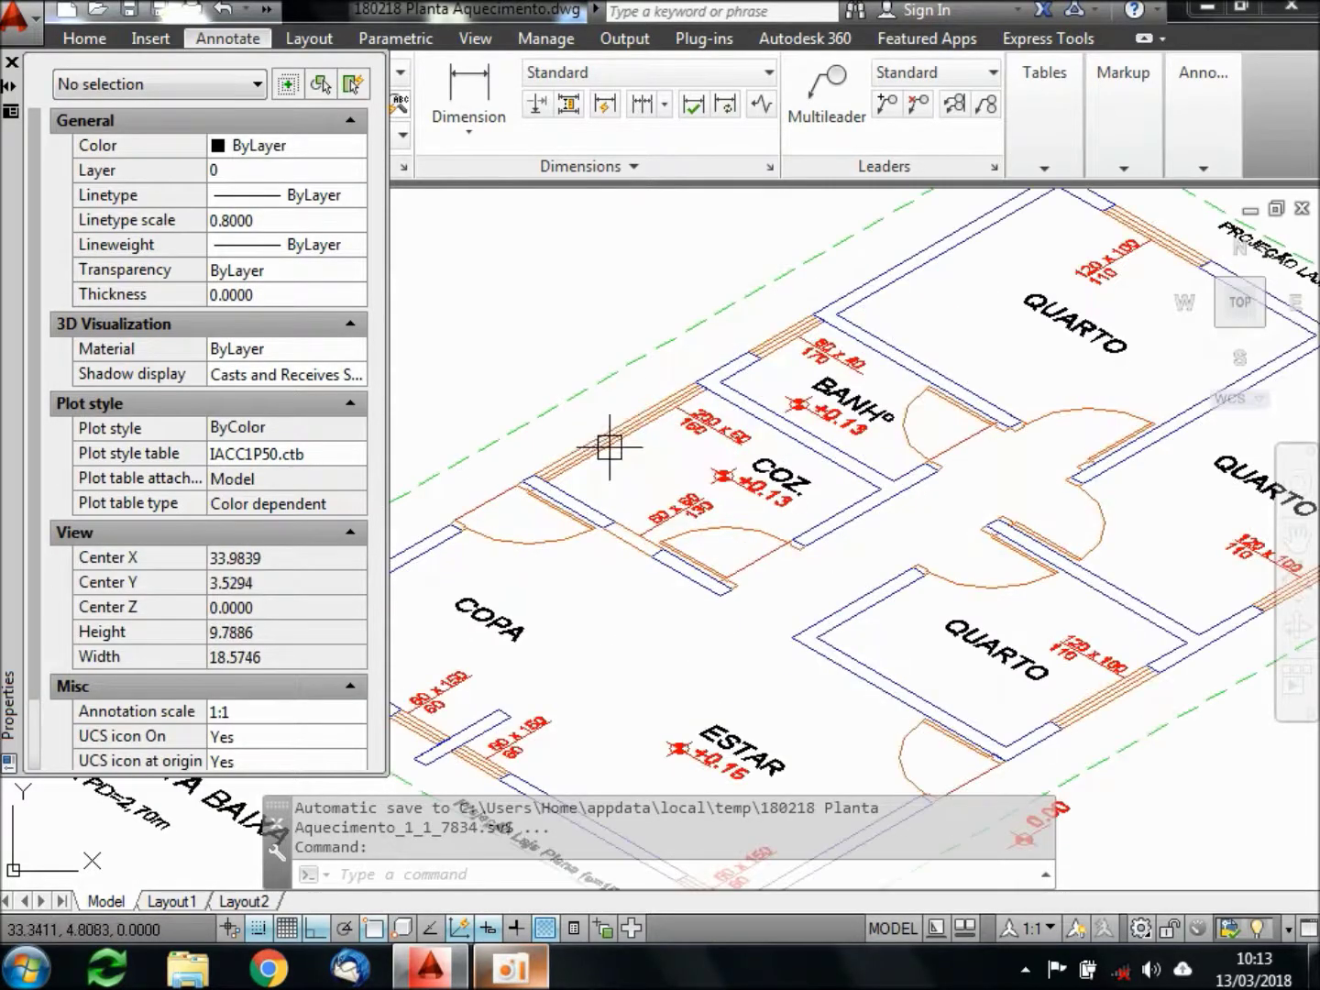
scroll(666, 447, "down", 10)
middle_click_drag(674, 501, 952, 525)
scroll(740, 495, "up", 2)
scroll(741, 495, "up", 10)
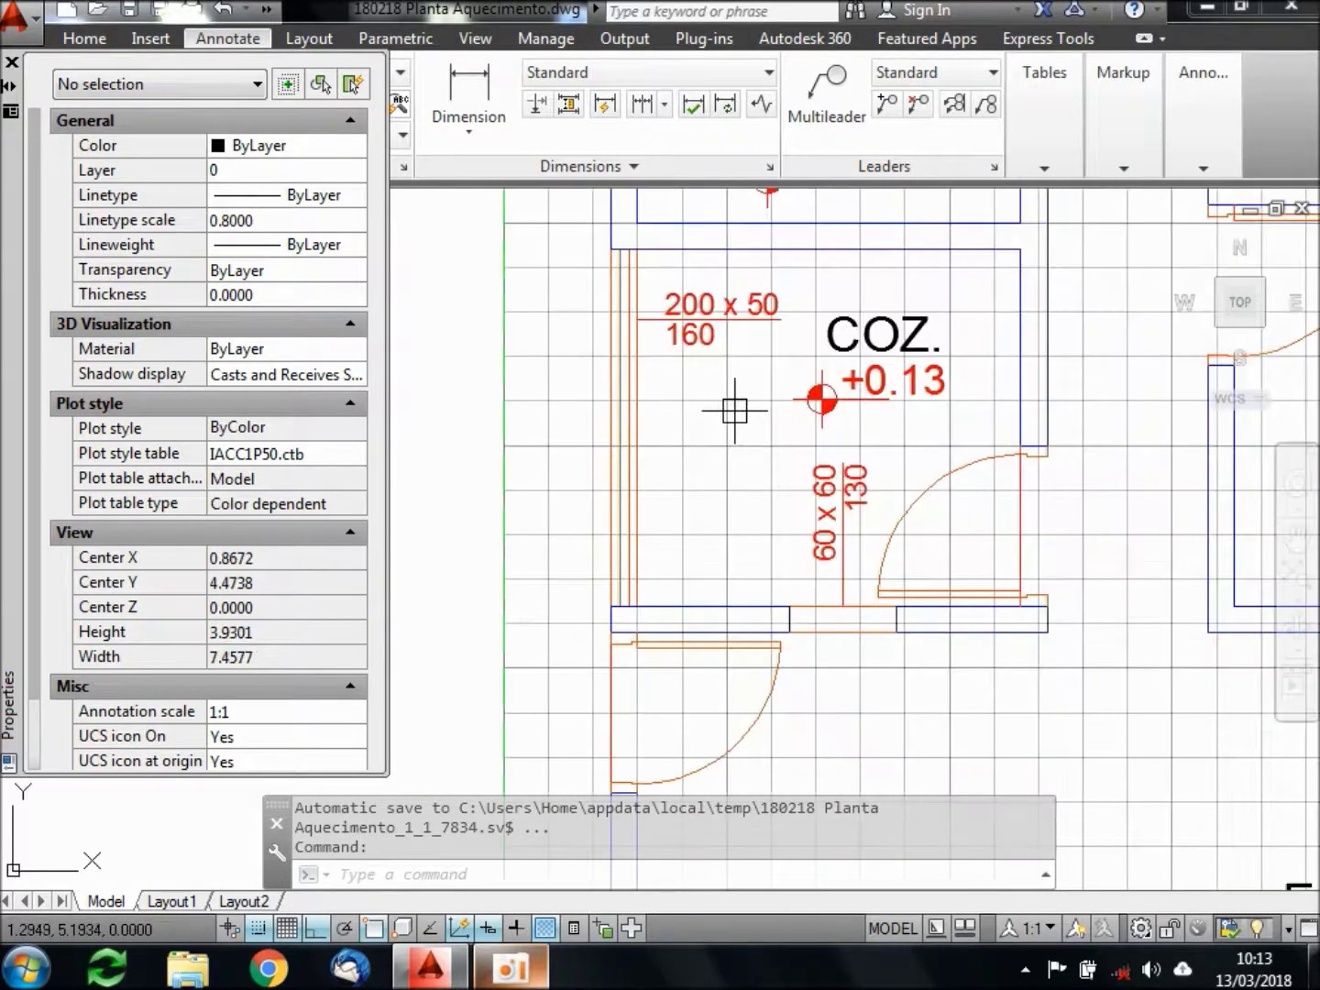
type("di")
key("Return")
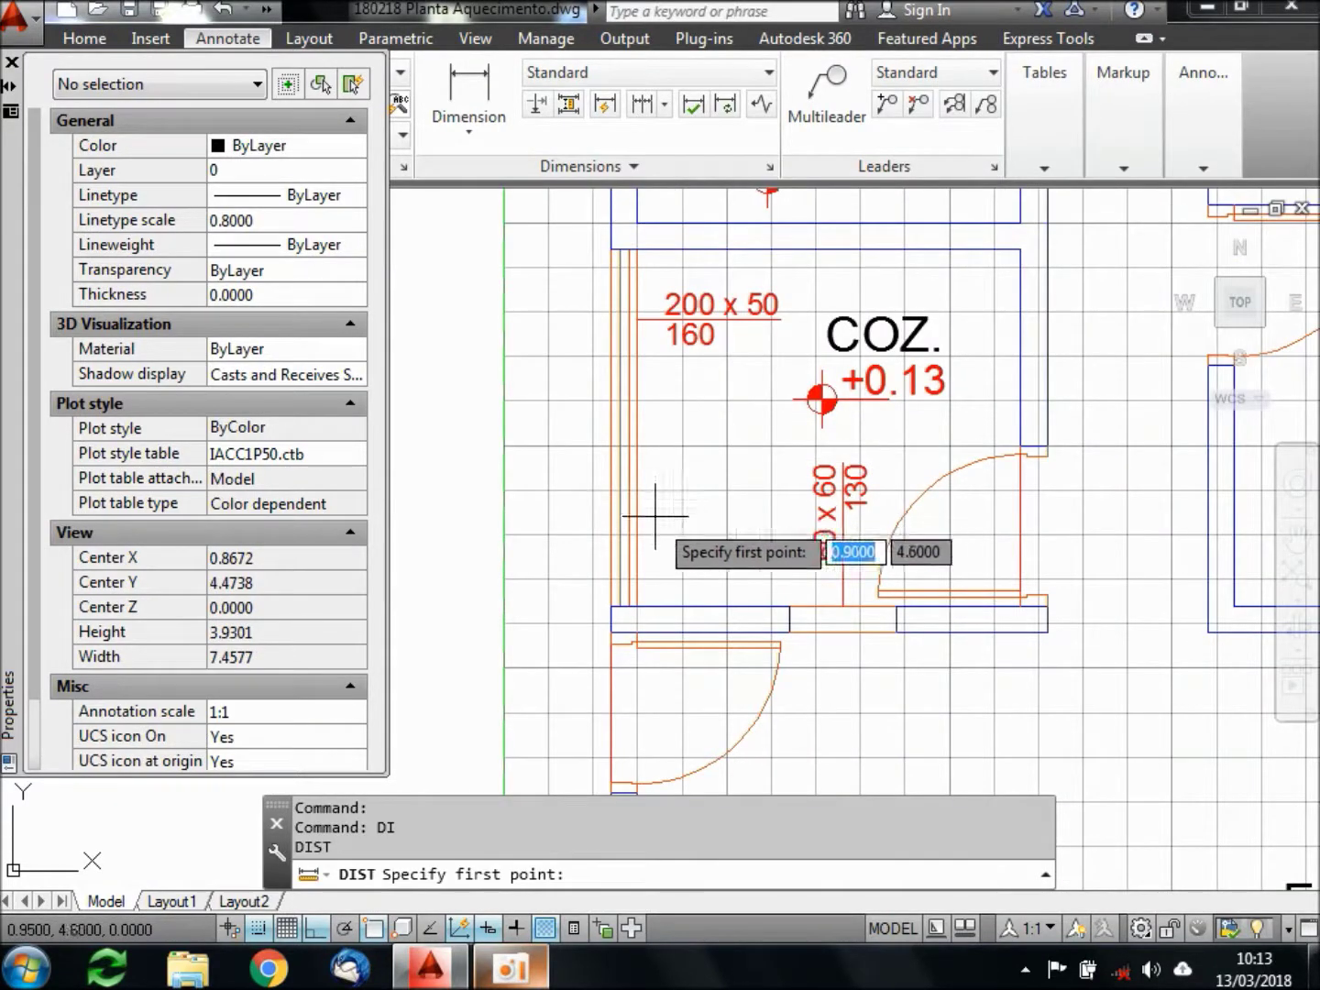
left_click(612, 605)
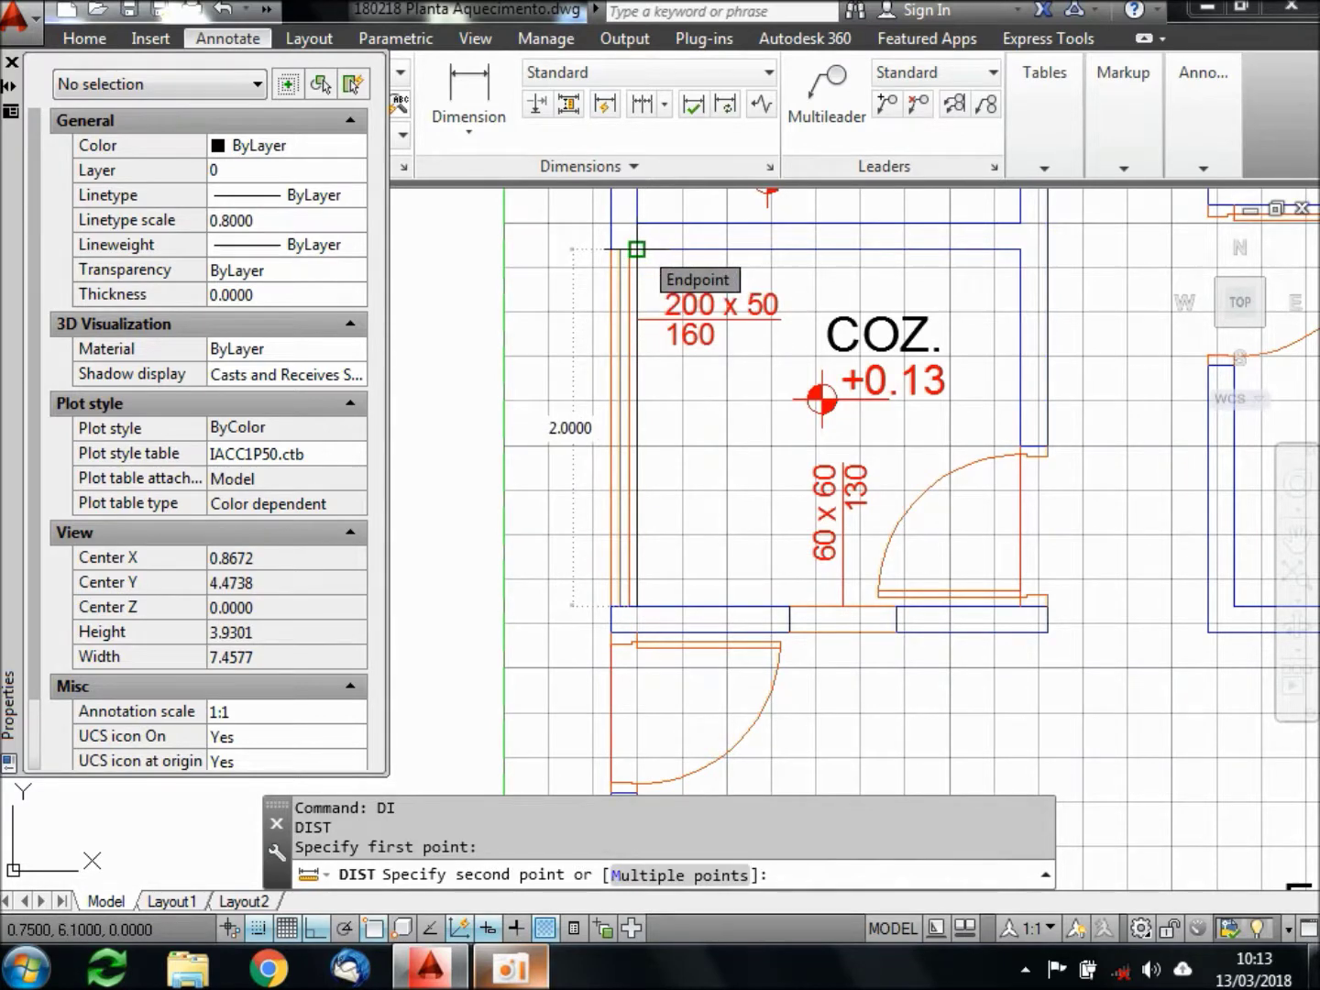
left_click(636, 249)
Measure the length of the 200 x 50 kitchen window in the isometric block with the Dist command
scroll(619, 442, "down", 10)
scroll(1035, 439, "up", 2)
scroll(775, 531, "up", 4)
scroll(761, 547, "up", 2)
scroll(679, 591, "up", 2)
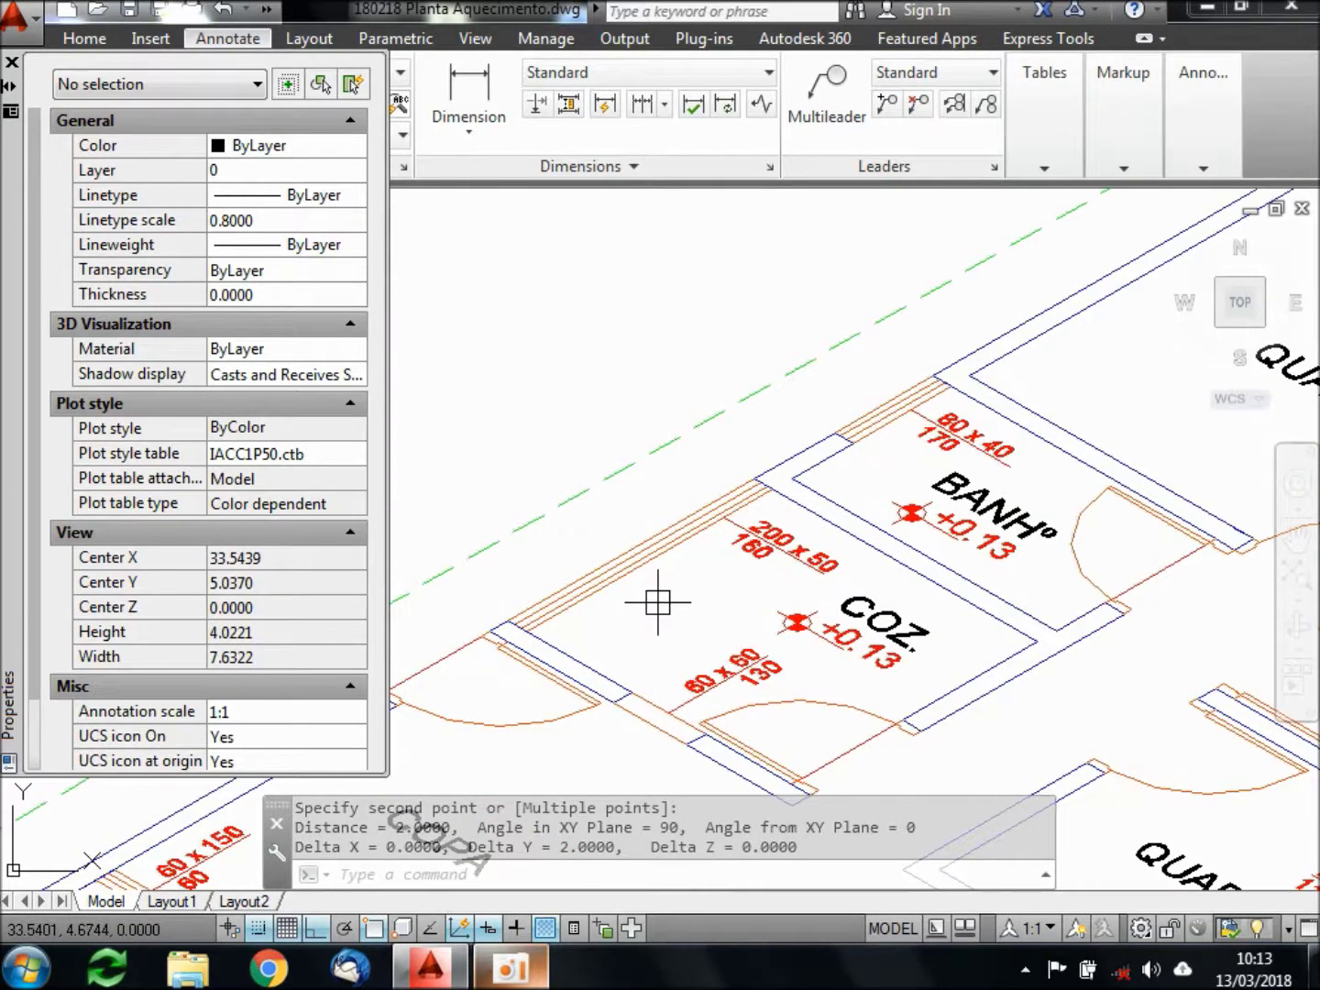
type("DI")
key("Return")
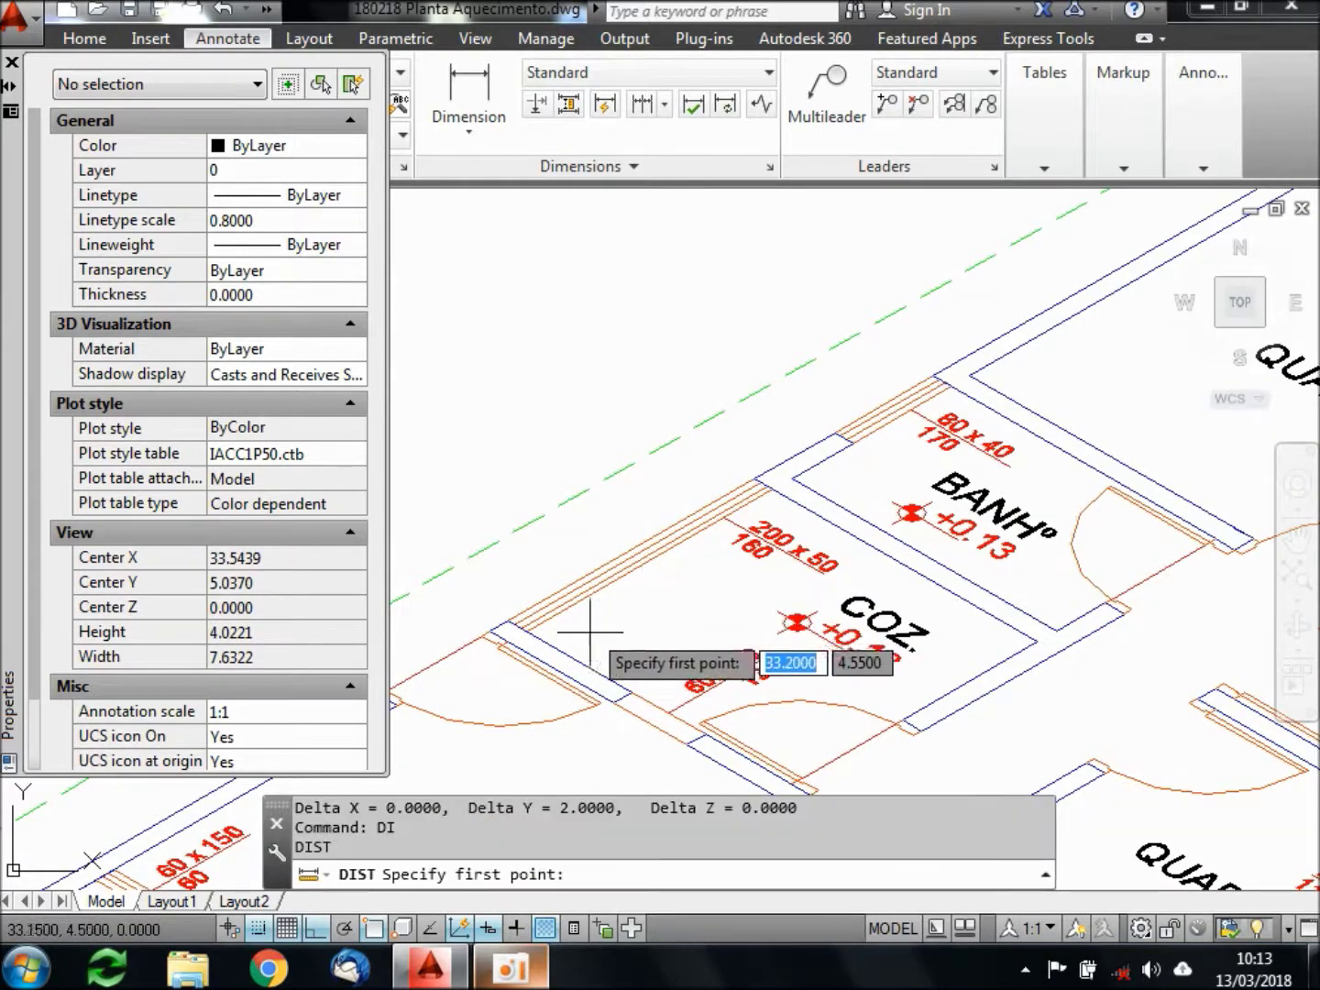
left_click(524, 630)
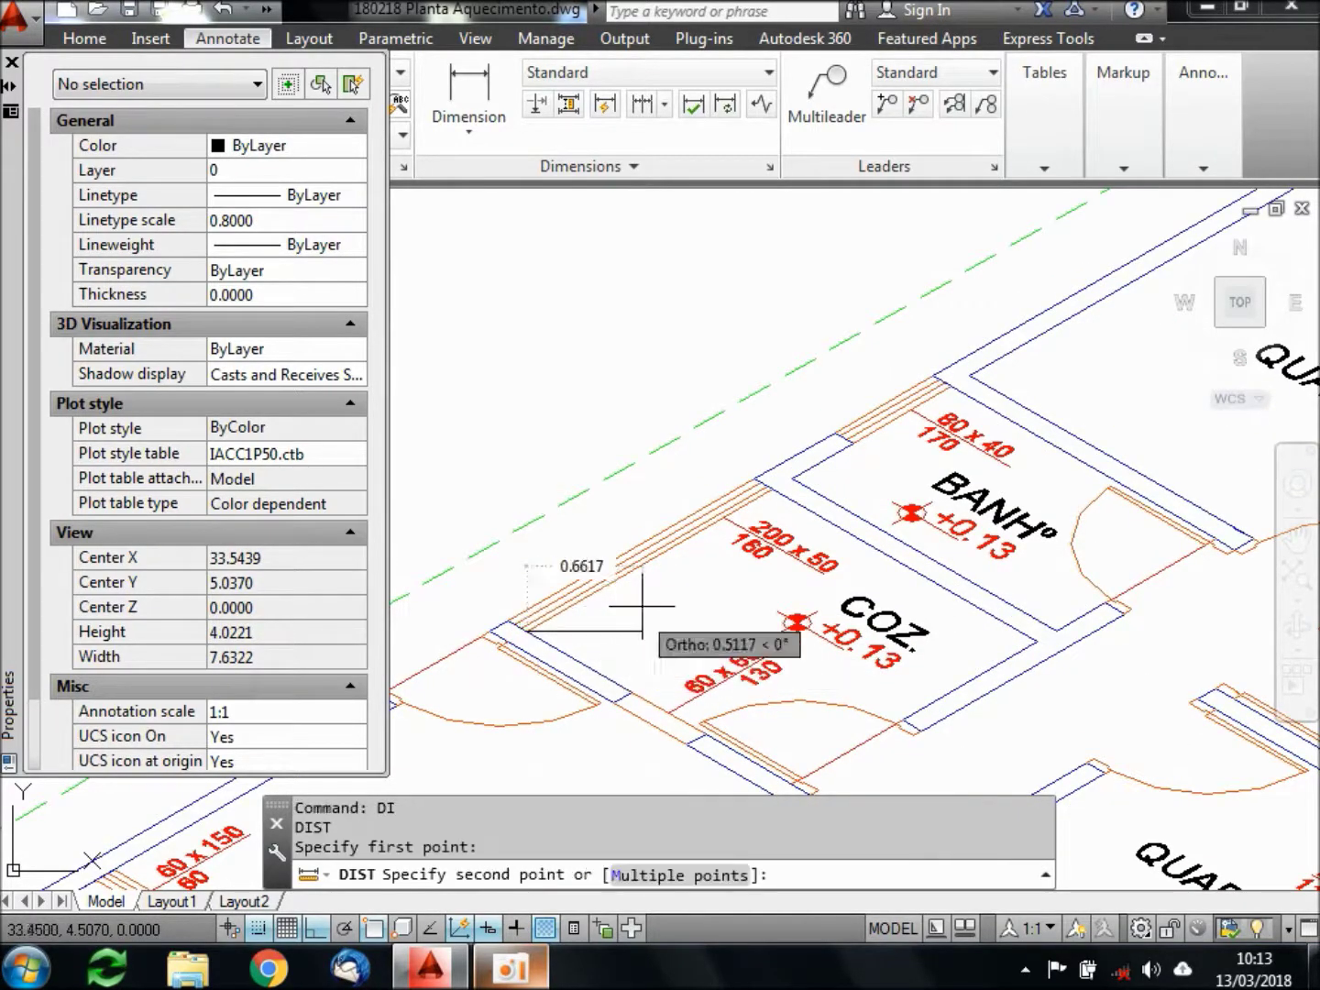
left_click(773, 489)
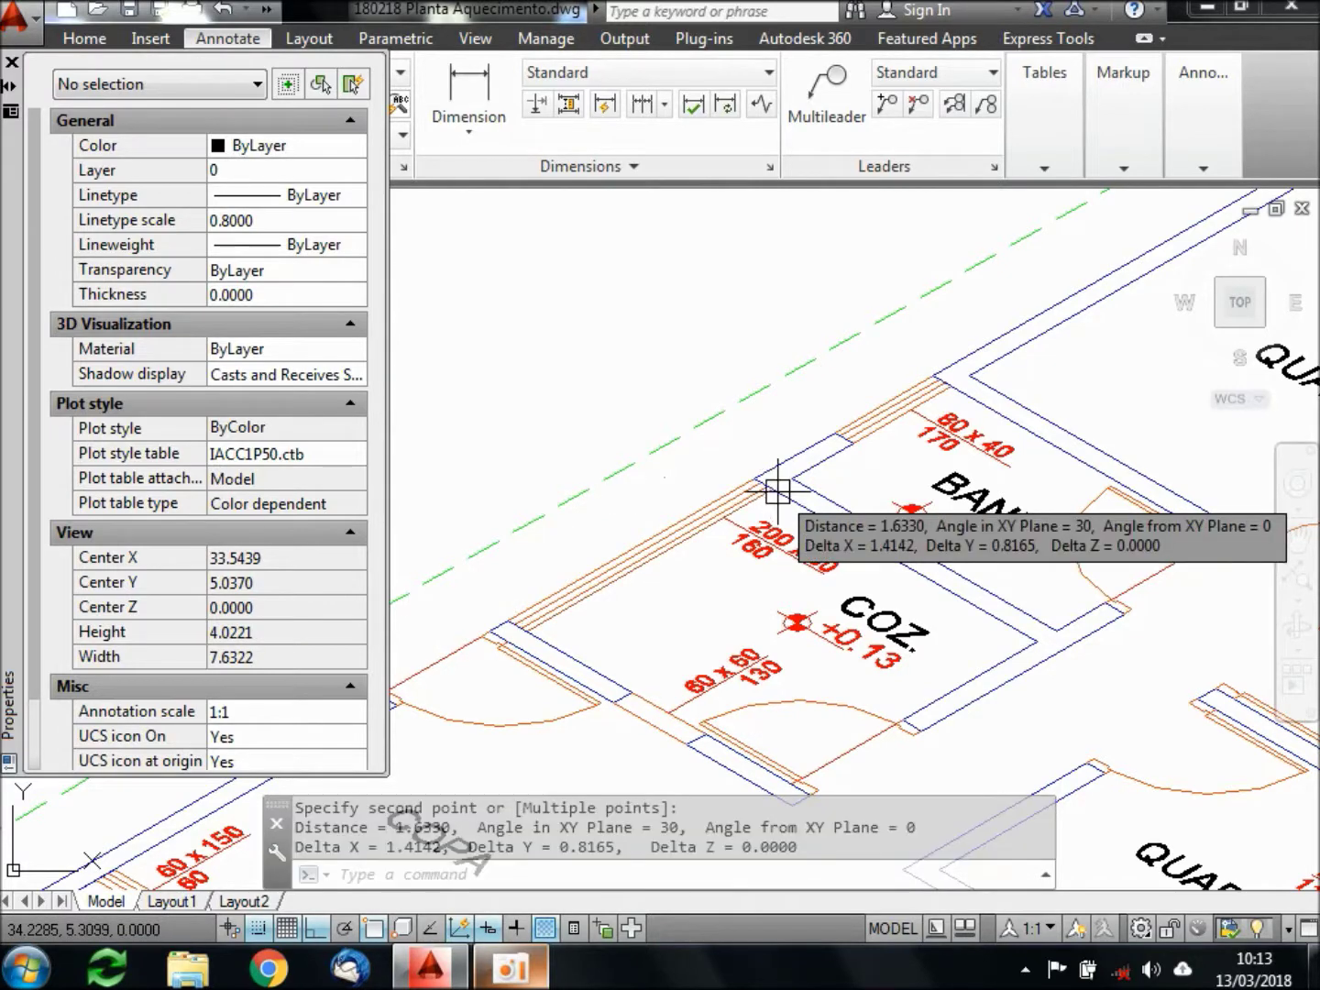
Draw a line along the isometric plan's outer wall from the kitchen window's lower outer corner to the plan's uppermost wall corner
scroll(724, 499, "down", 8)
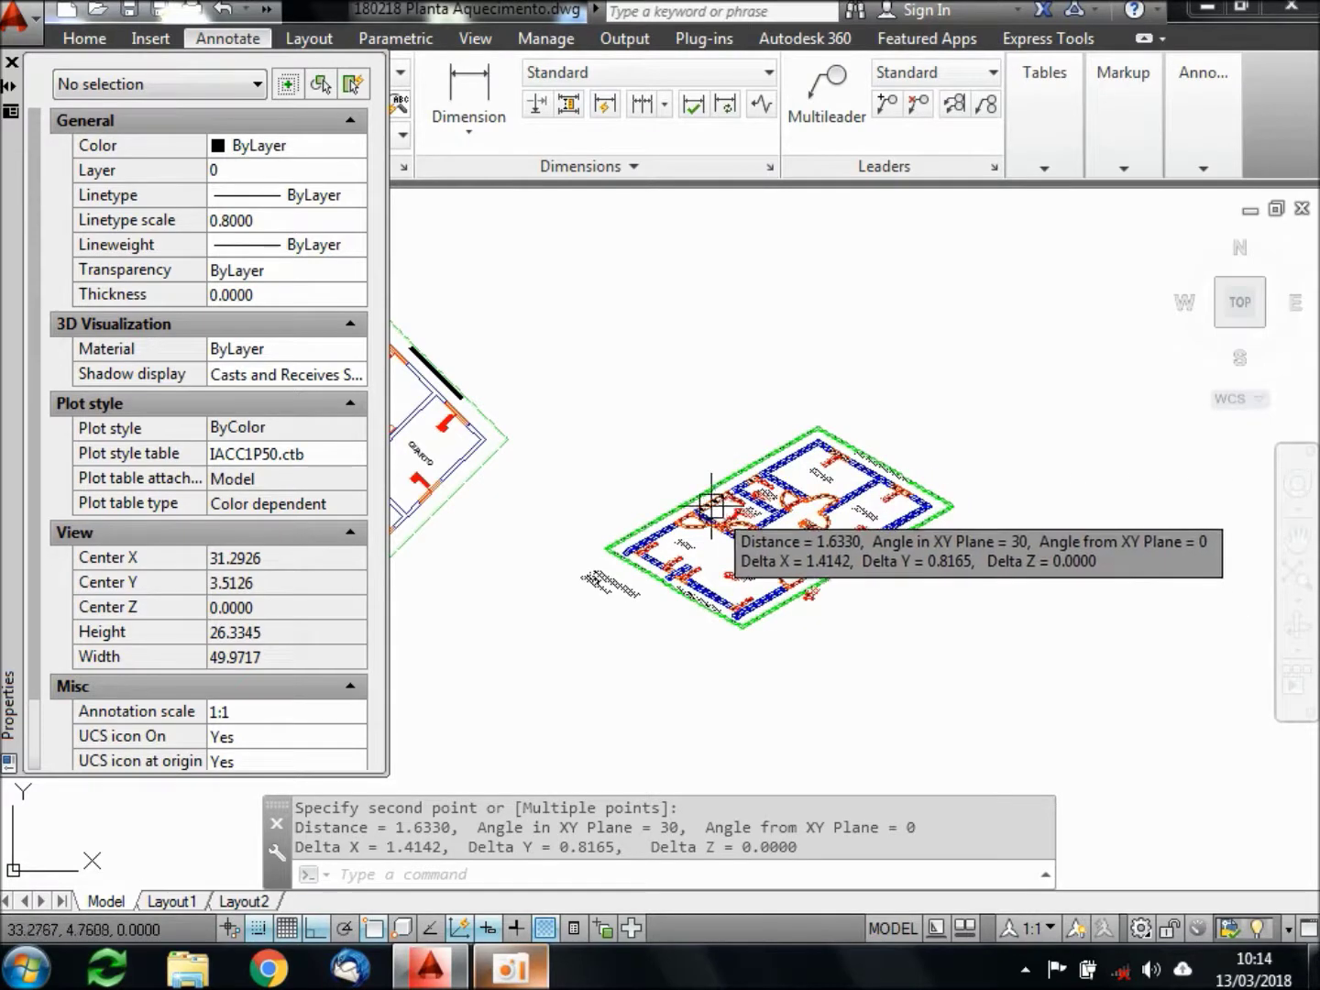
scroll(724, 528, "up", 8)
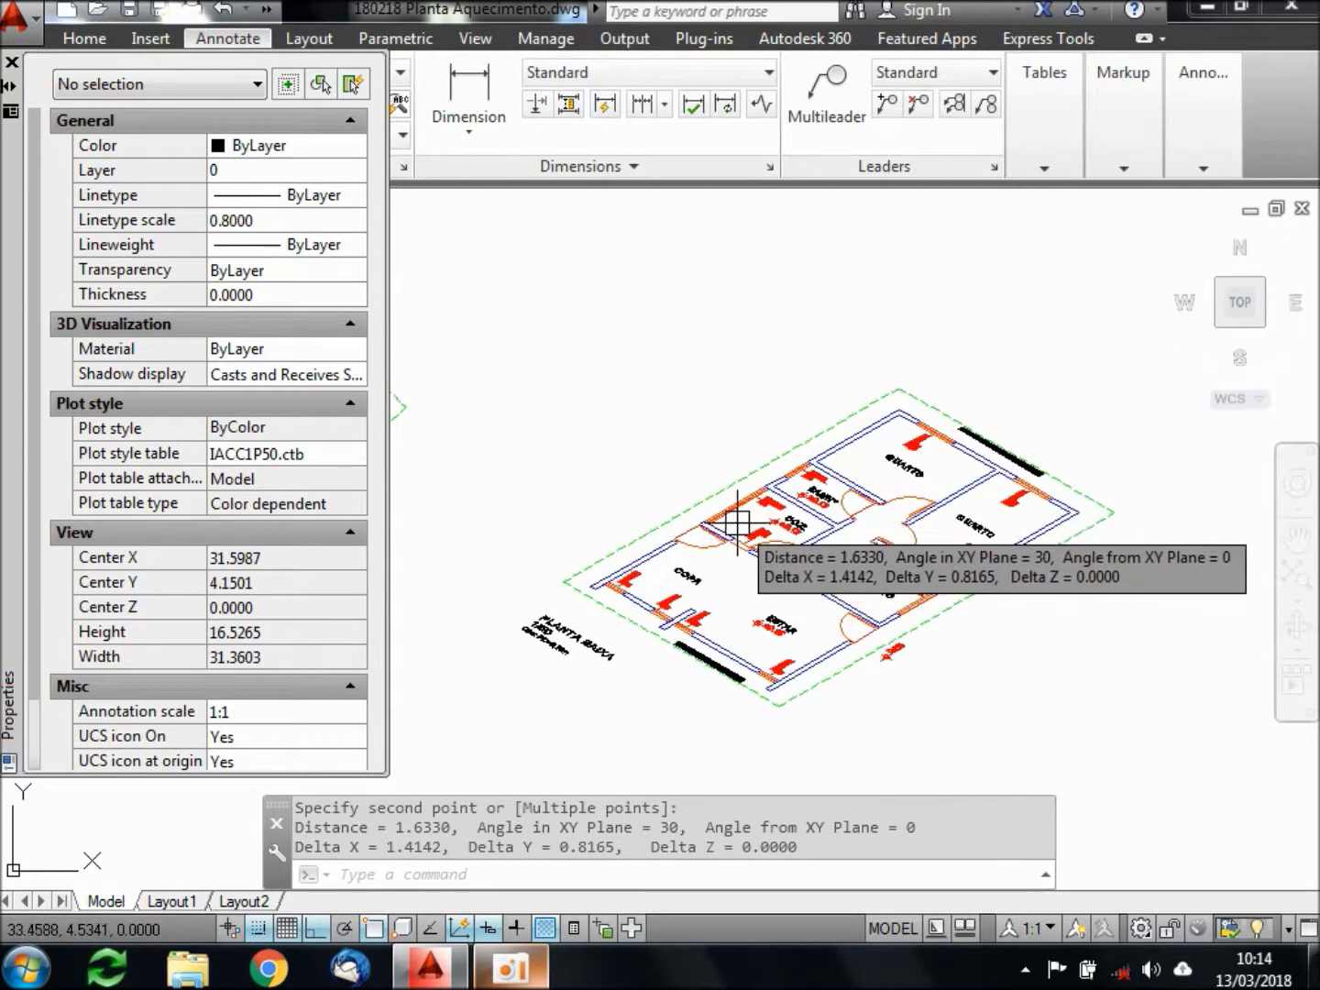
type("l")
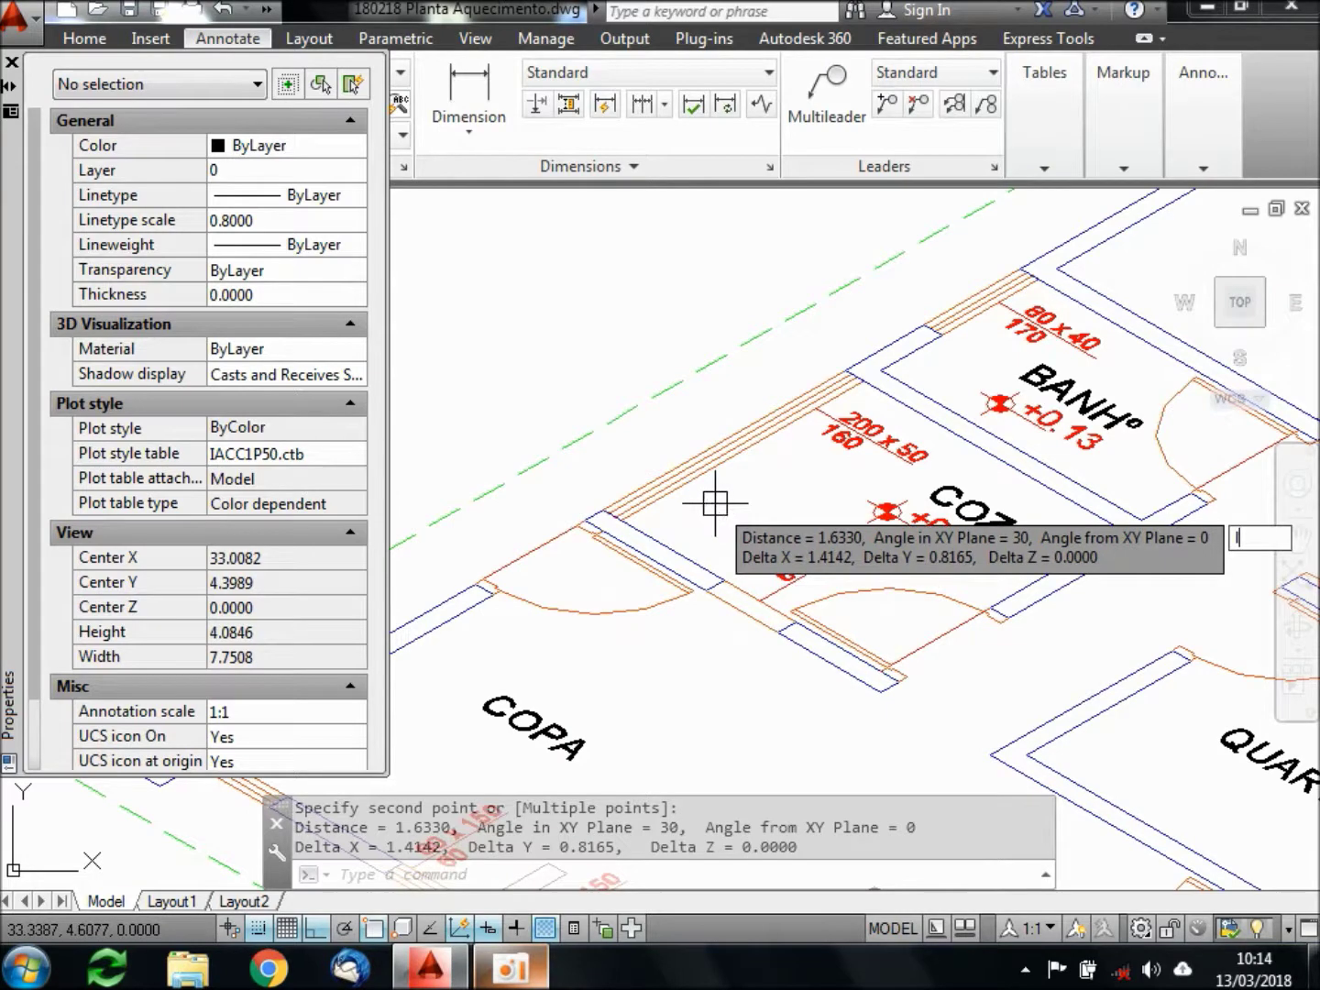
key("Return")
left_click(602, 507)
scroll(610, 498, "down", 5)
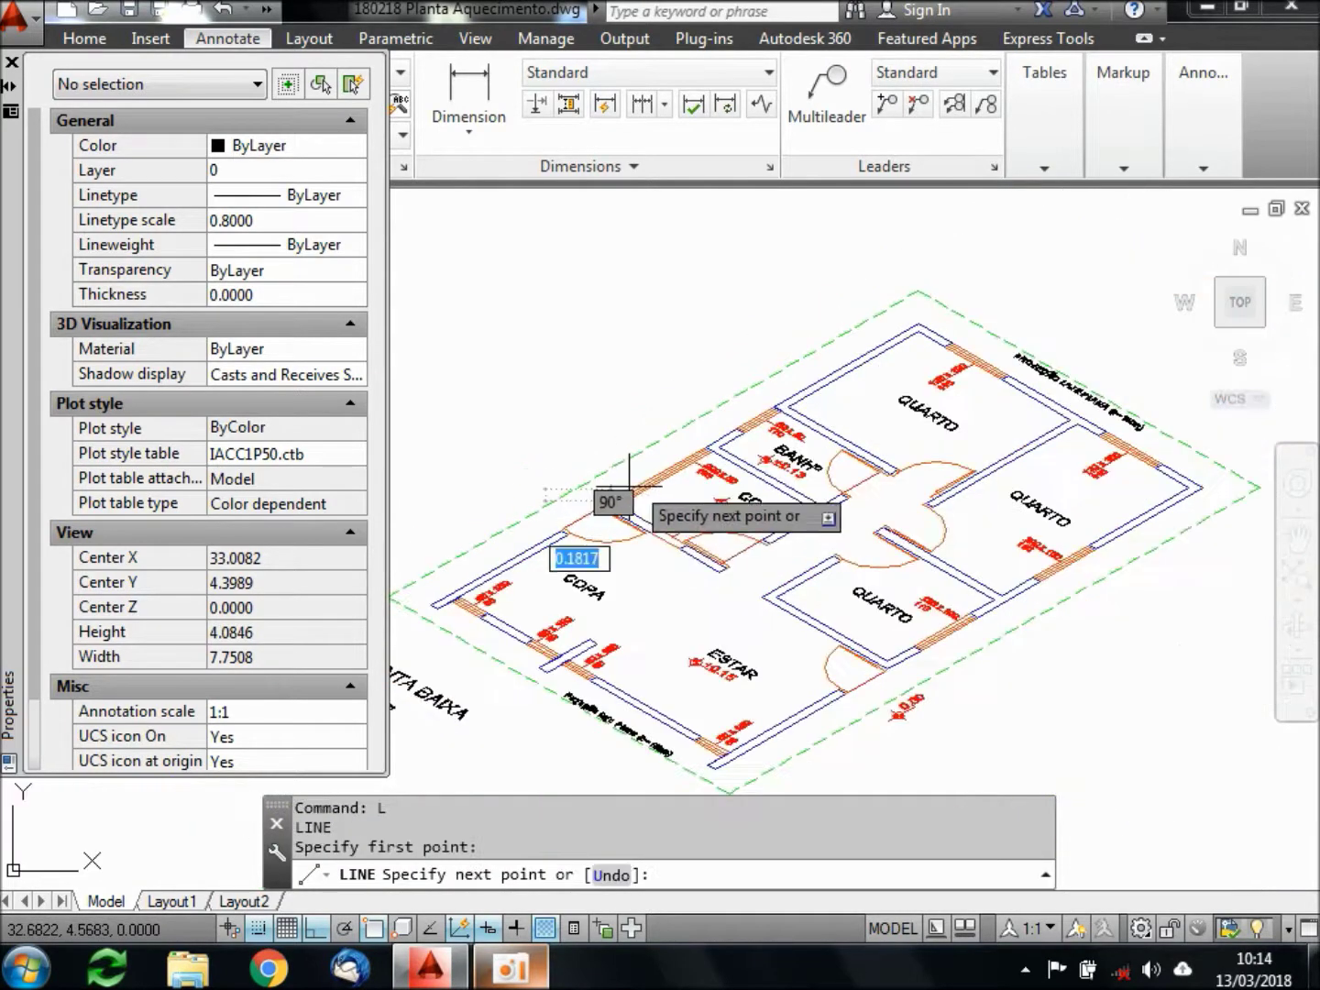
left_click(771, 408)
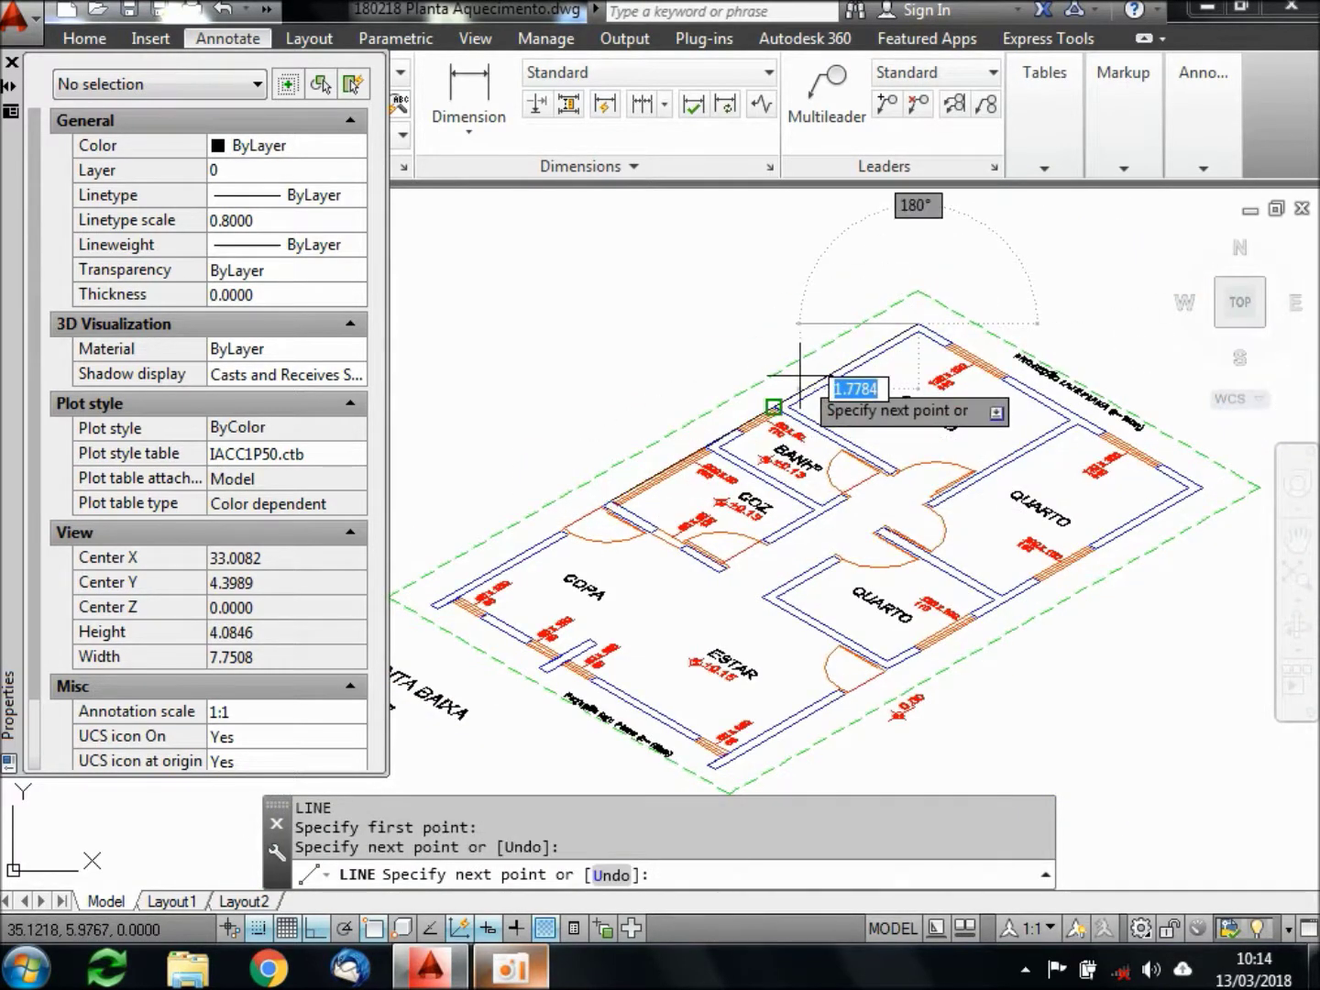
key("Return")
Move the sloping line straight up, clear of the isometric plan
type("m")
key("Return")
left_click(793, 402)
key("Return")
left_click(662, 372)
left_click(640, 231)
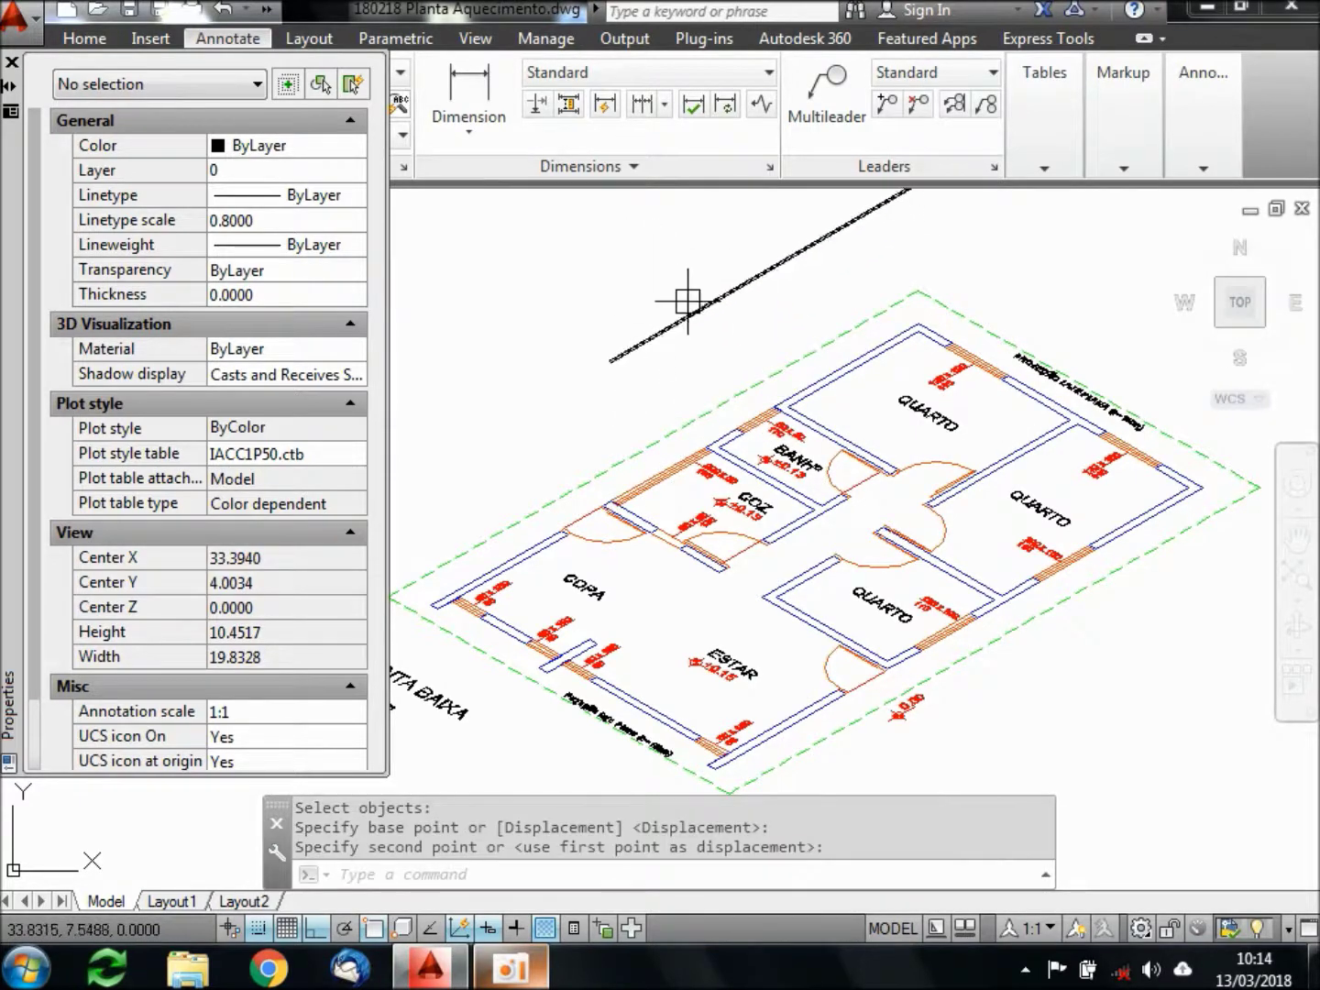
Draw a circle of radius 2 centred on the sloping line's lower endpoint
scroll(688, 293, "down", 2)
middle_click_drag(736, 406, 781, 438)
scroll(759, 396, "up", 2)
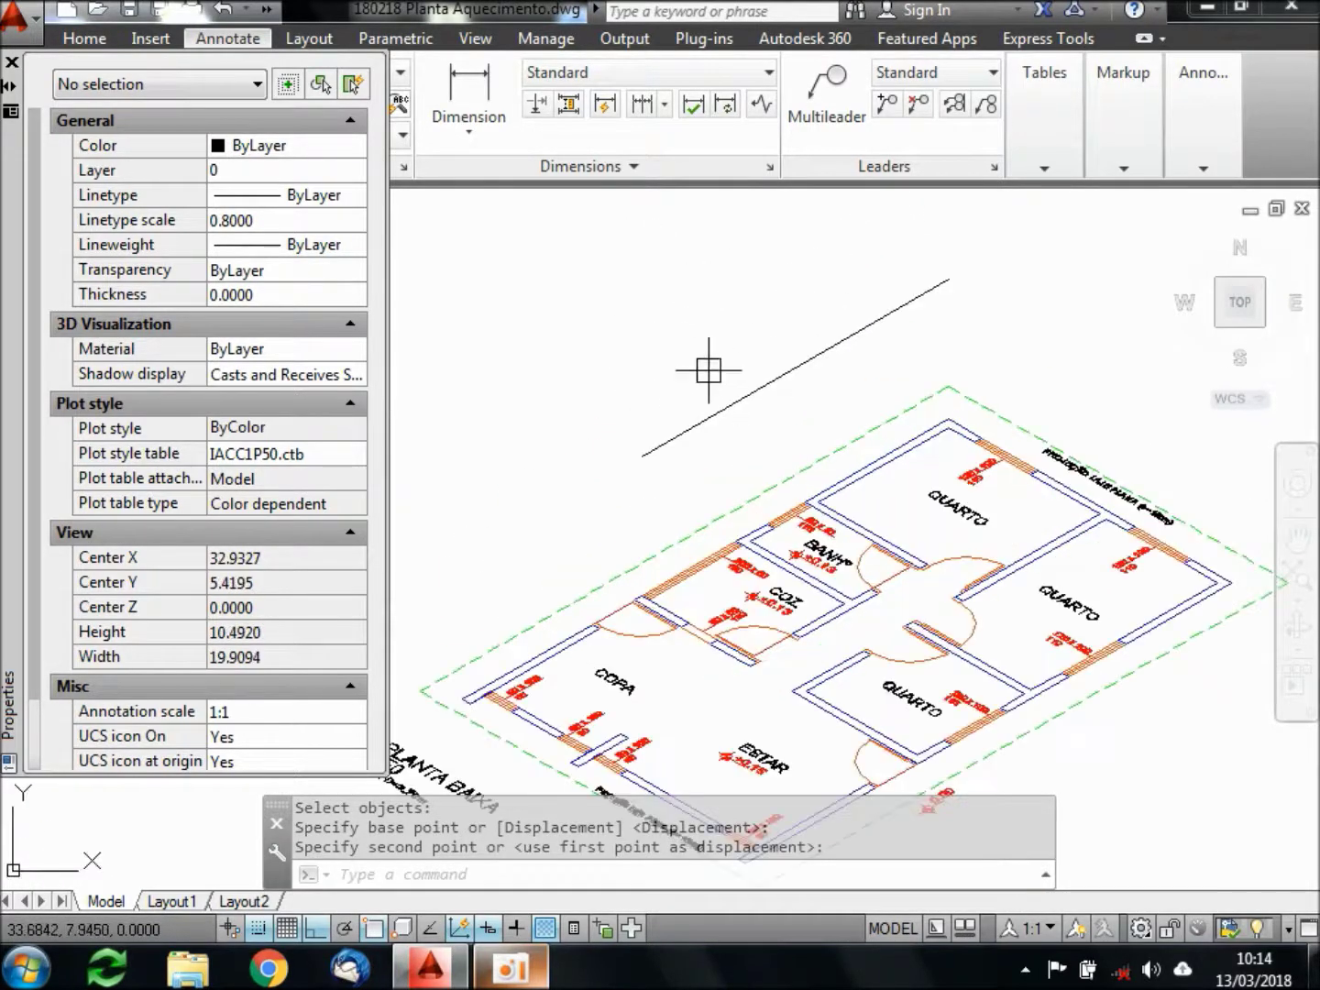
type("c")
key("Return")
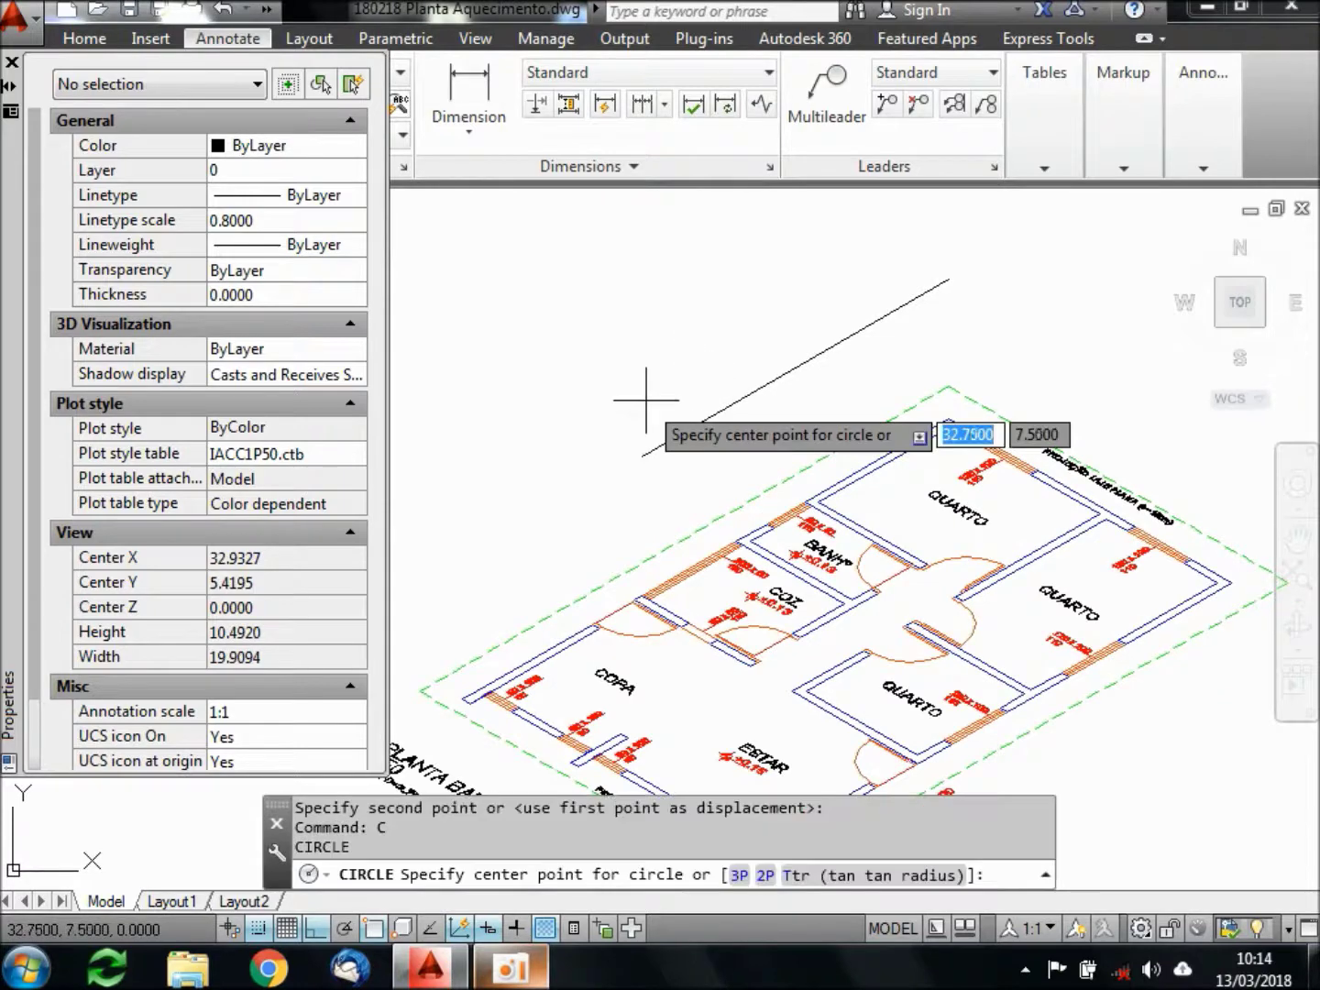
left_click(640, 452)
type("2")
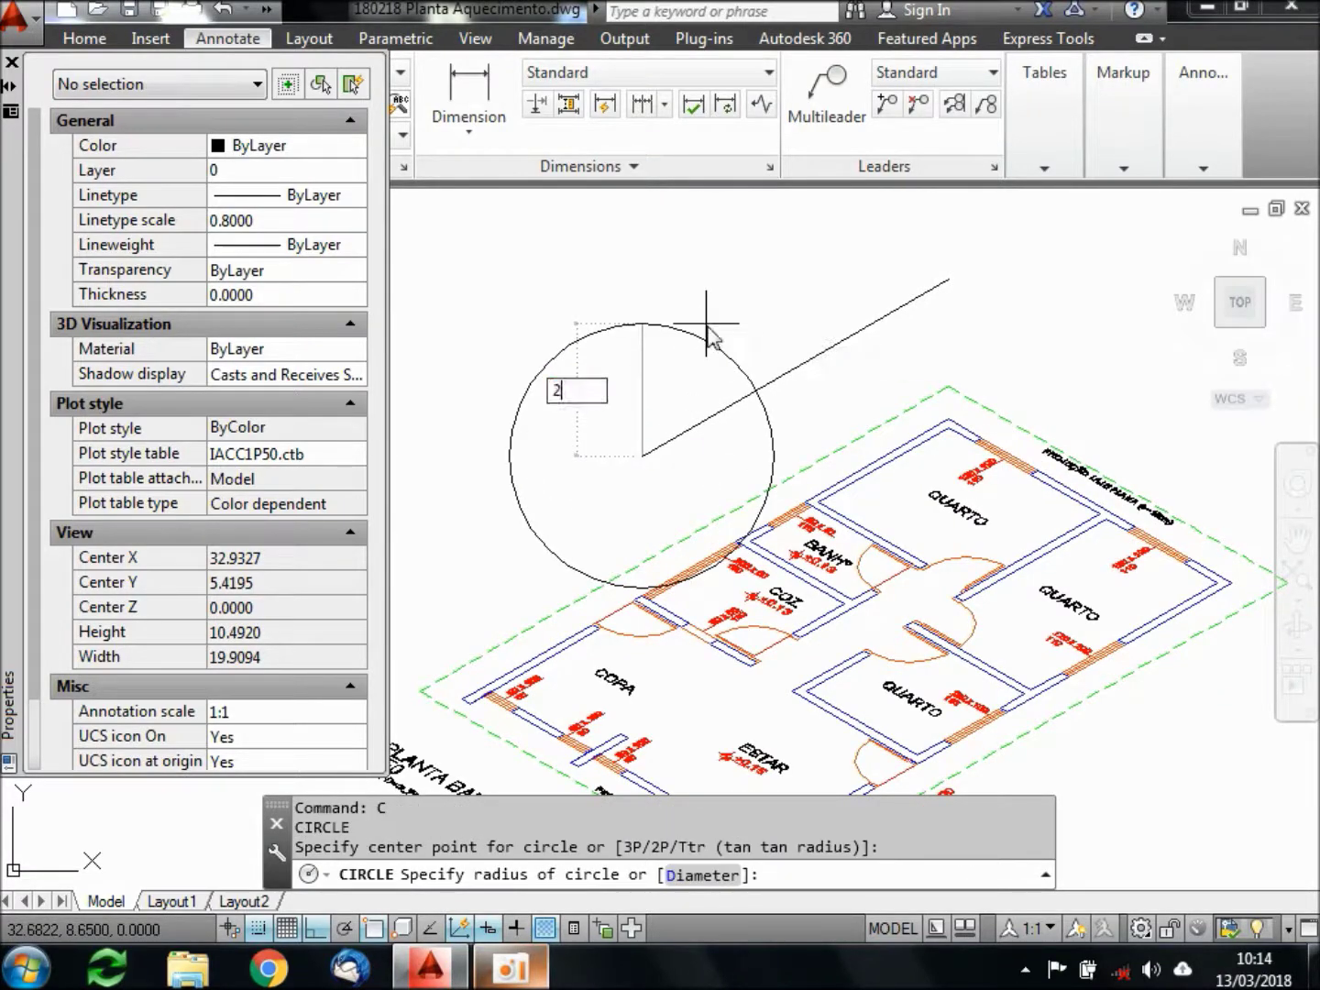
key("Return")
Trim the sloping line beyond the circle and erase the circle, keeping a 2-unit reference line
type("tr")
key("Return")
key("Return")
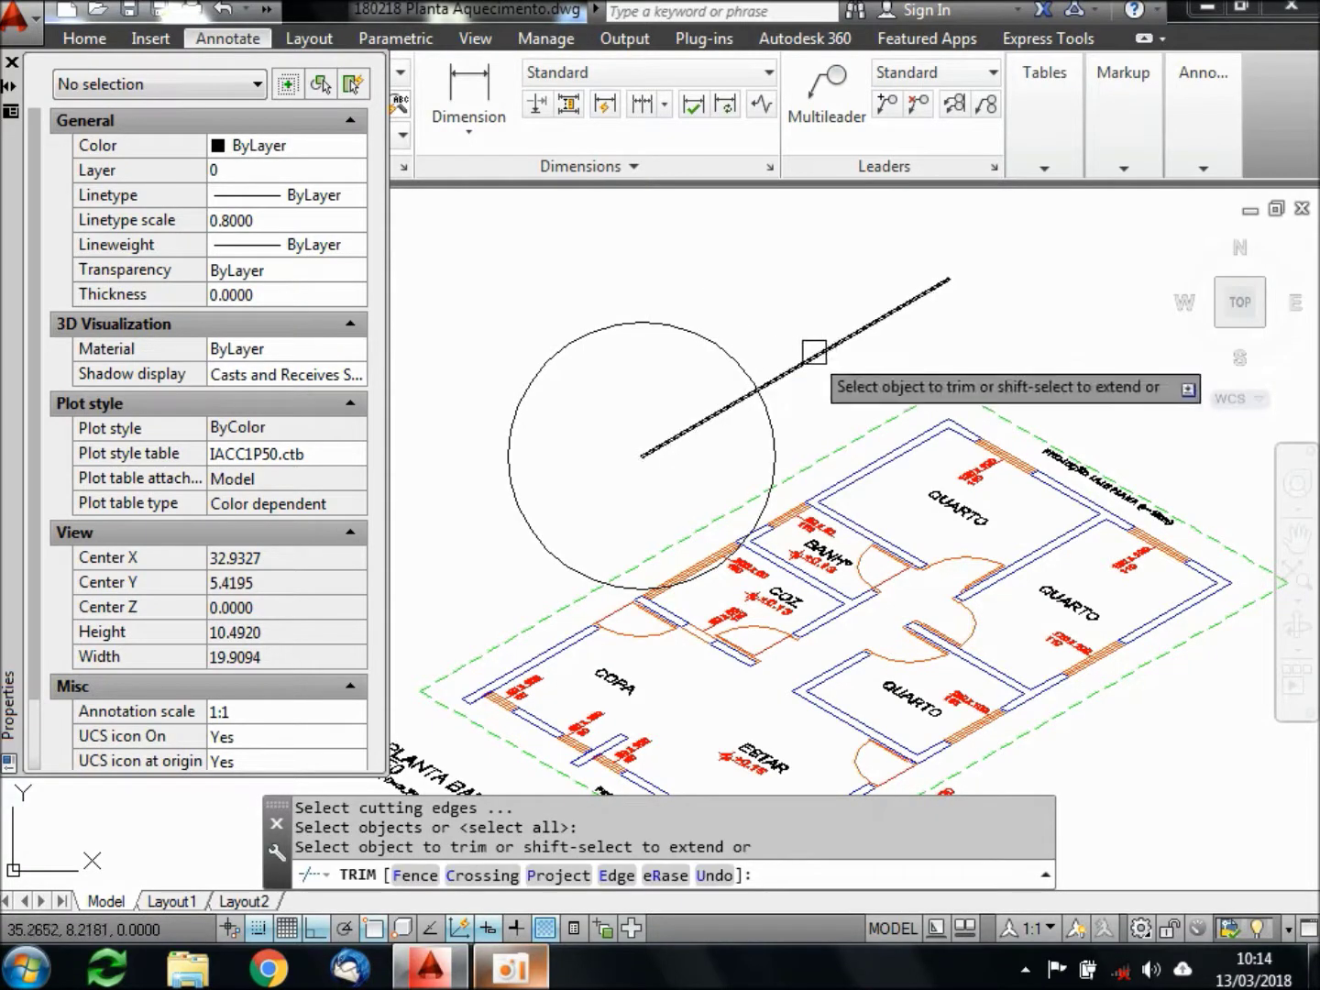
left_click(813, 352)
key("Return")
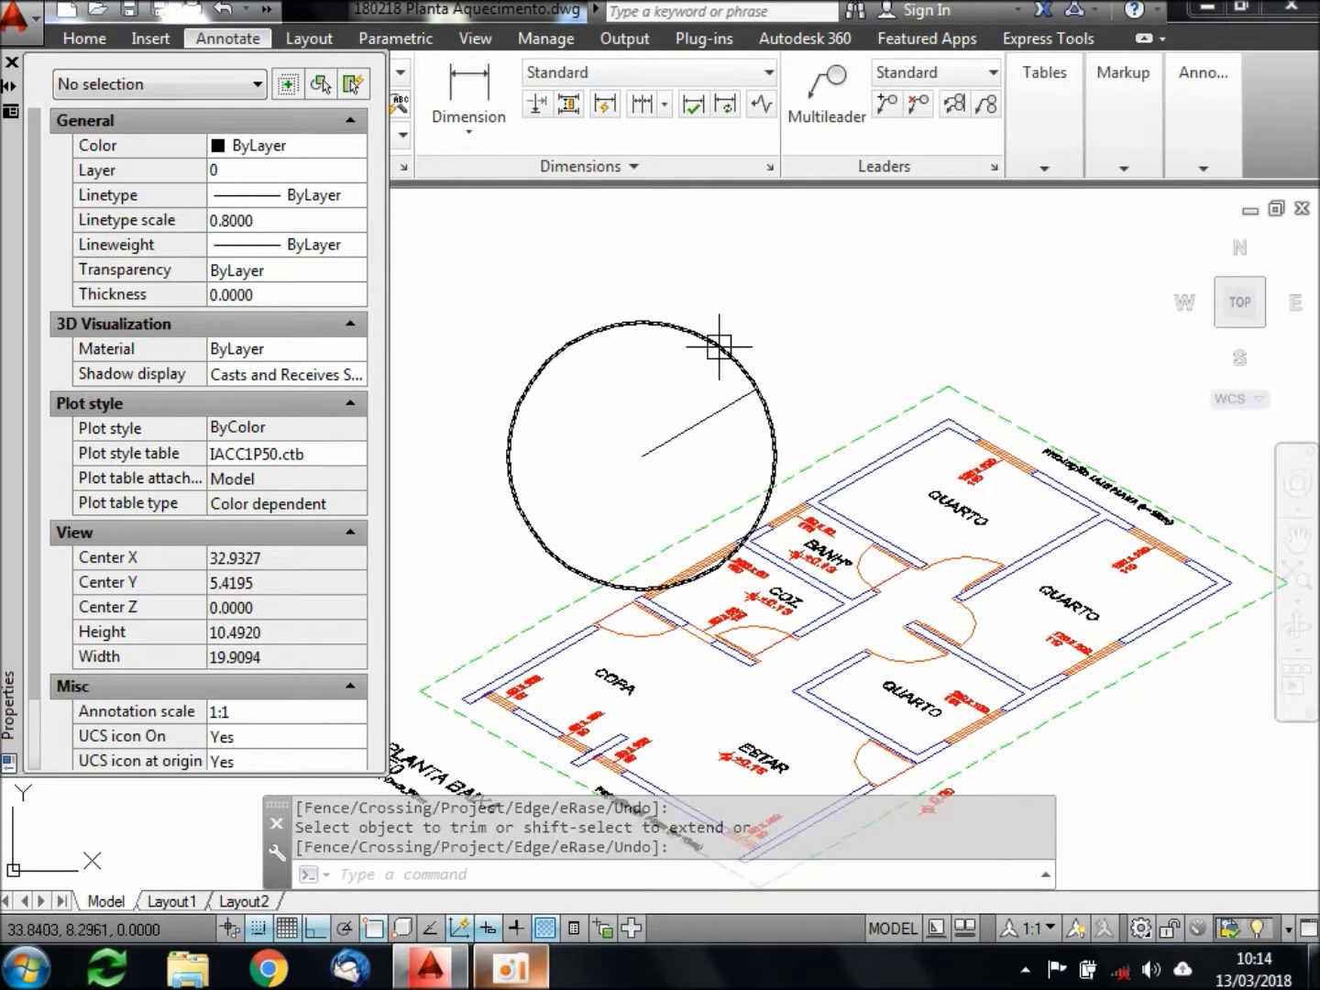
left_click(715, 347)
key("Delete")
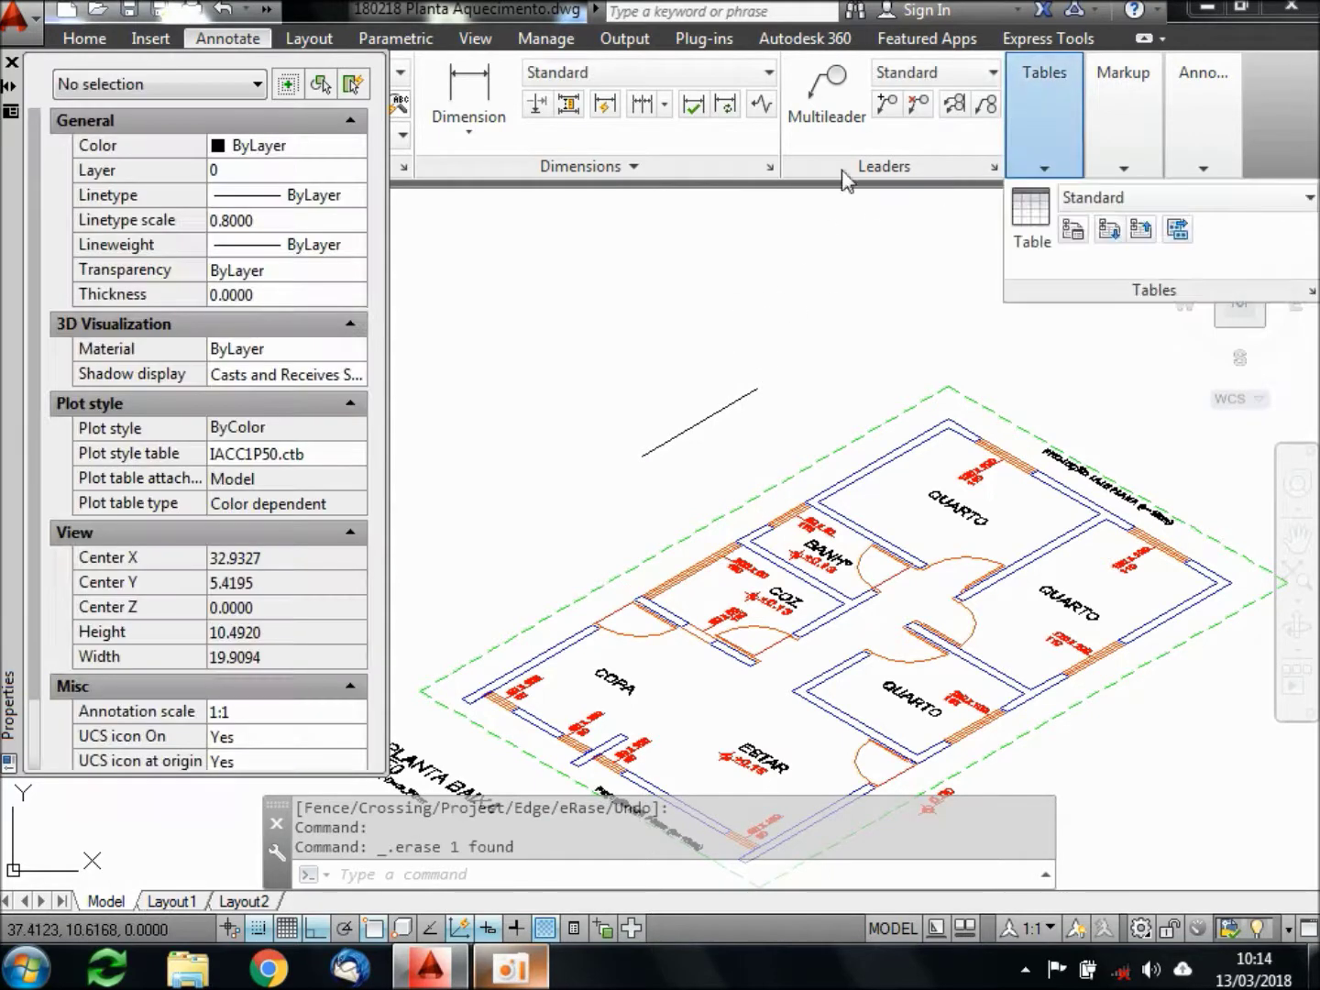
Check the reference line's length between its two endpoints with the Dist command
type("di")
key("Return")
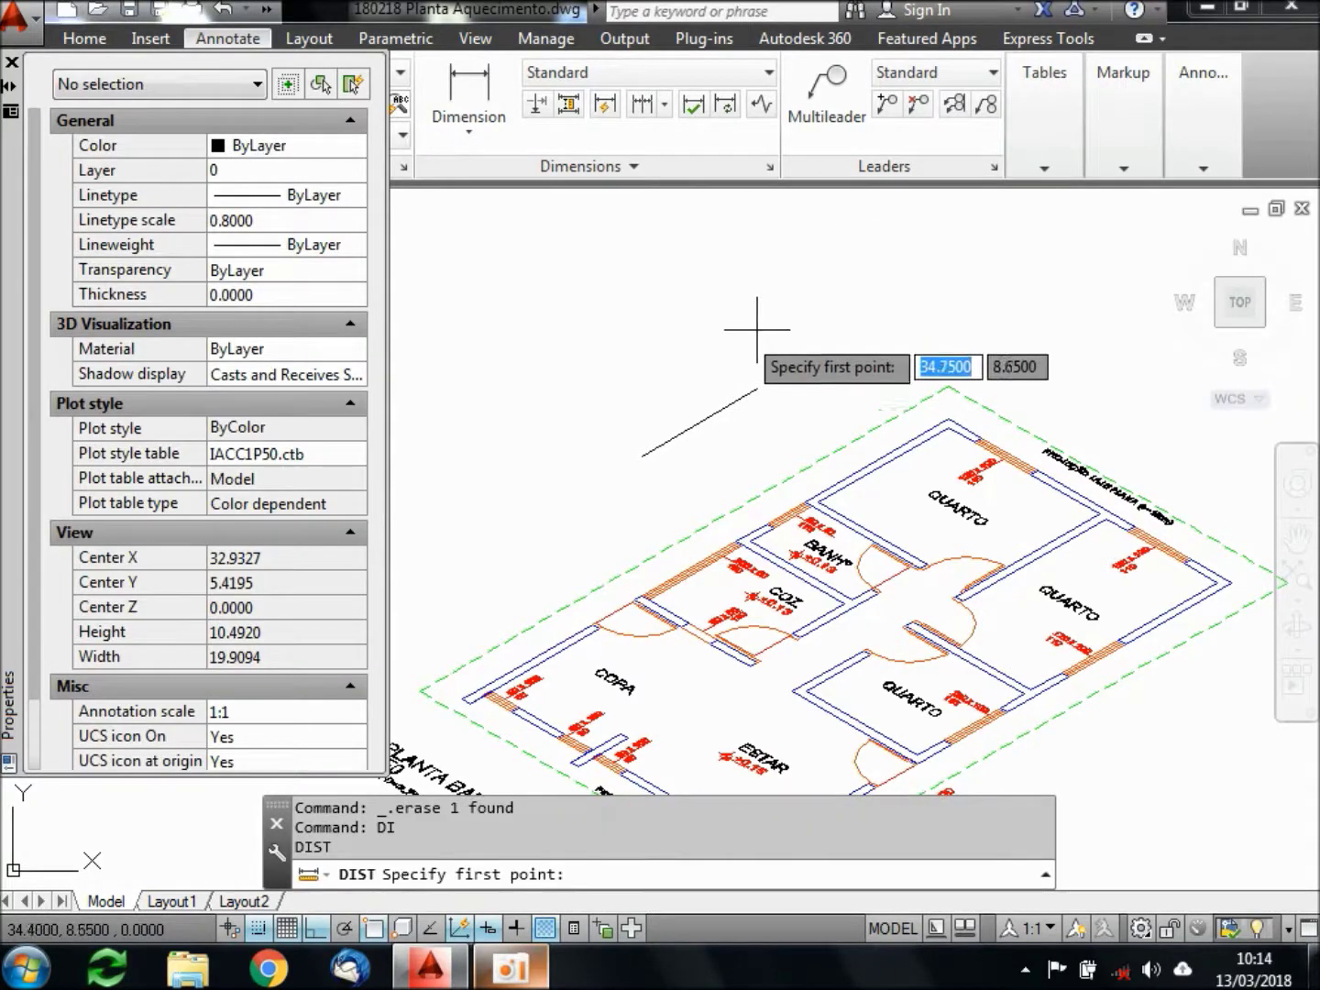
left_click(642, 455)
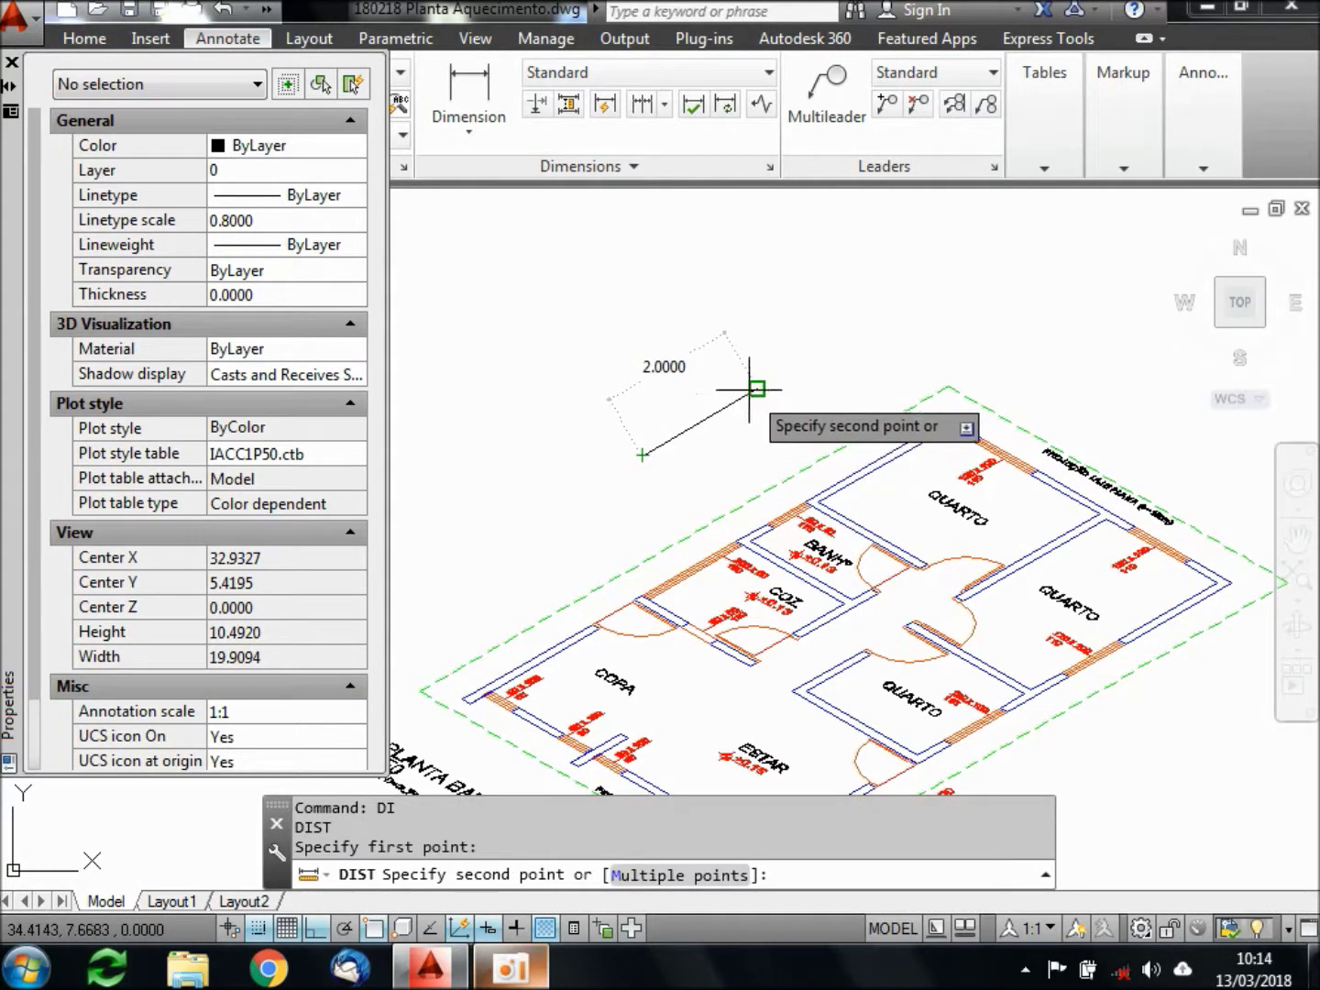
key("Escape")
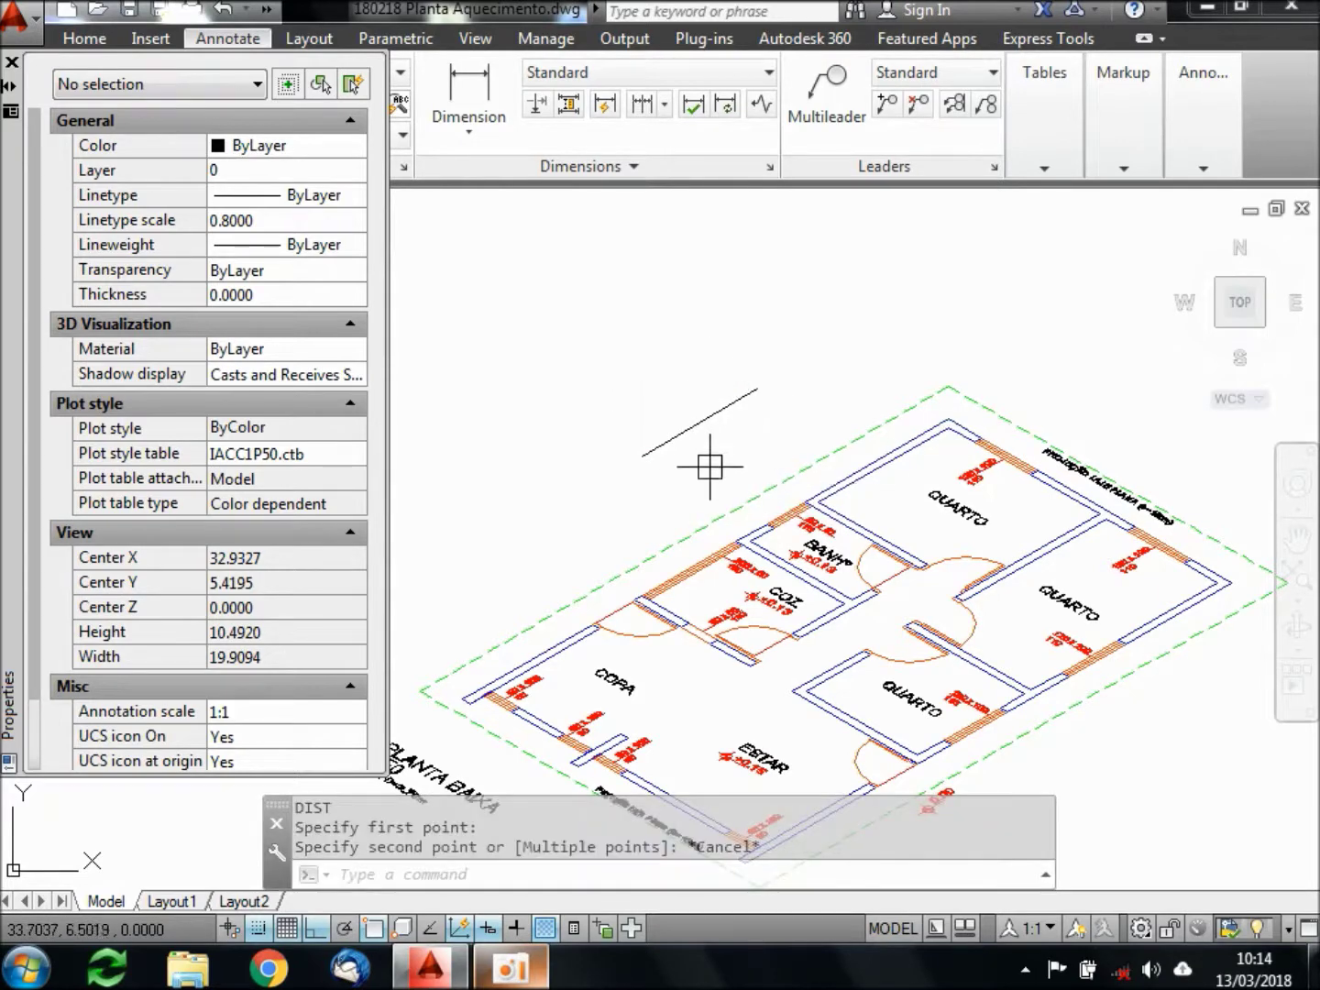
Start aligning the isometric block, turning grid snap off and matching the kitchen window's lower inner corner to the reference line's lower end
middle_click_drag(716, 470, 738, 338)
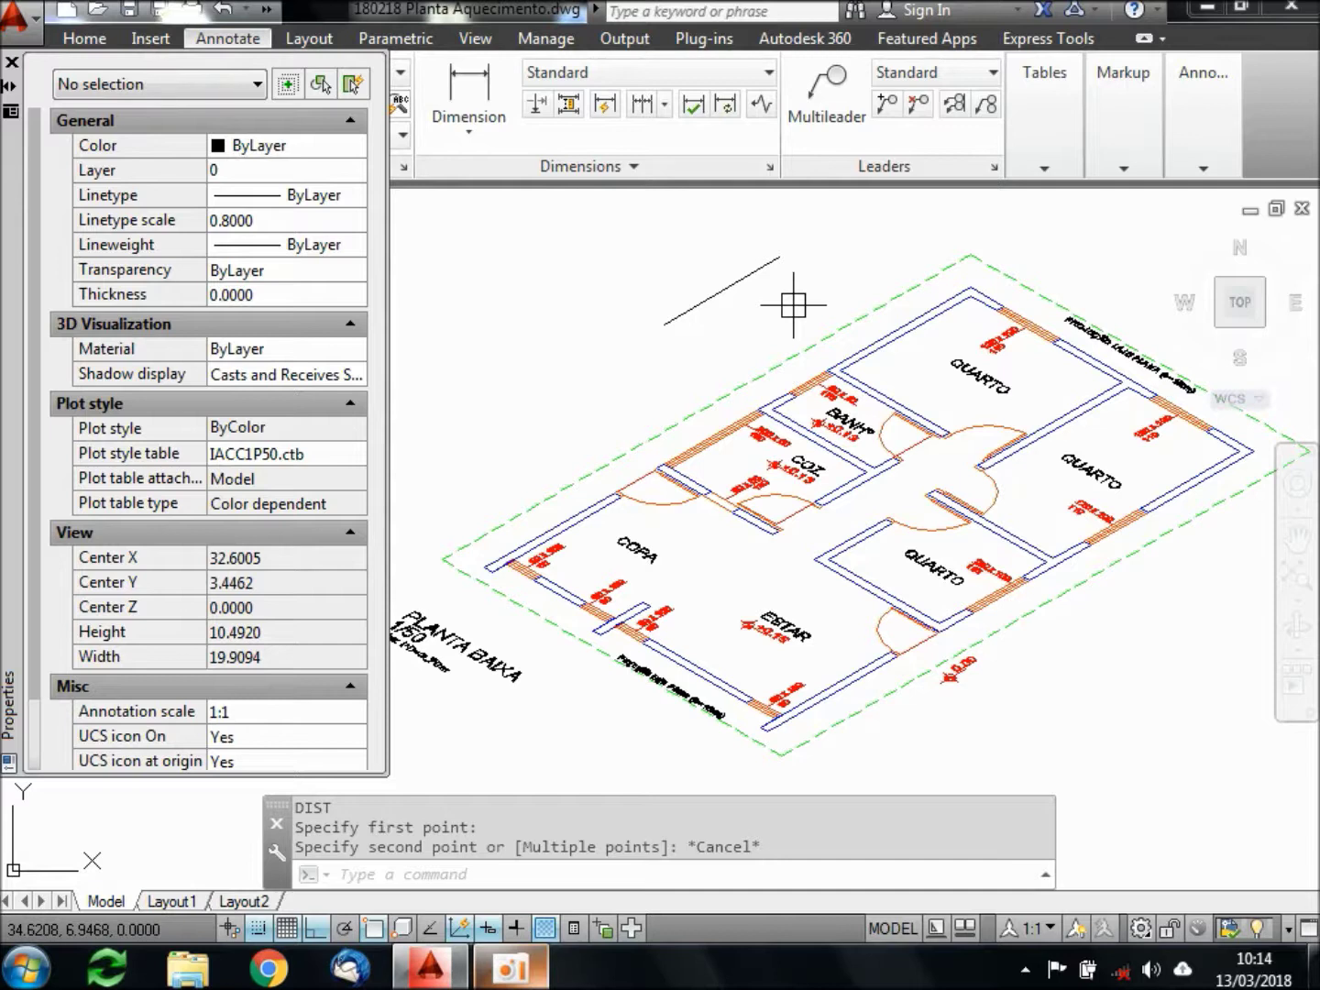
type("AL")
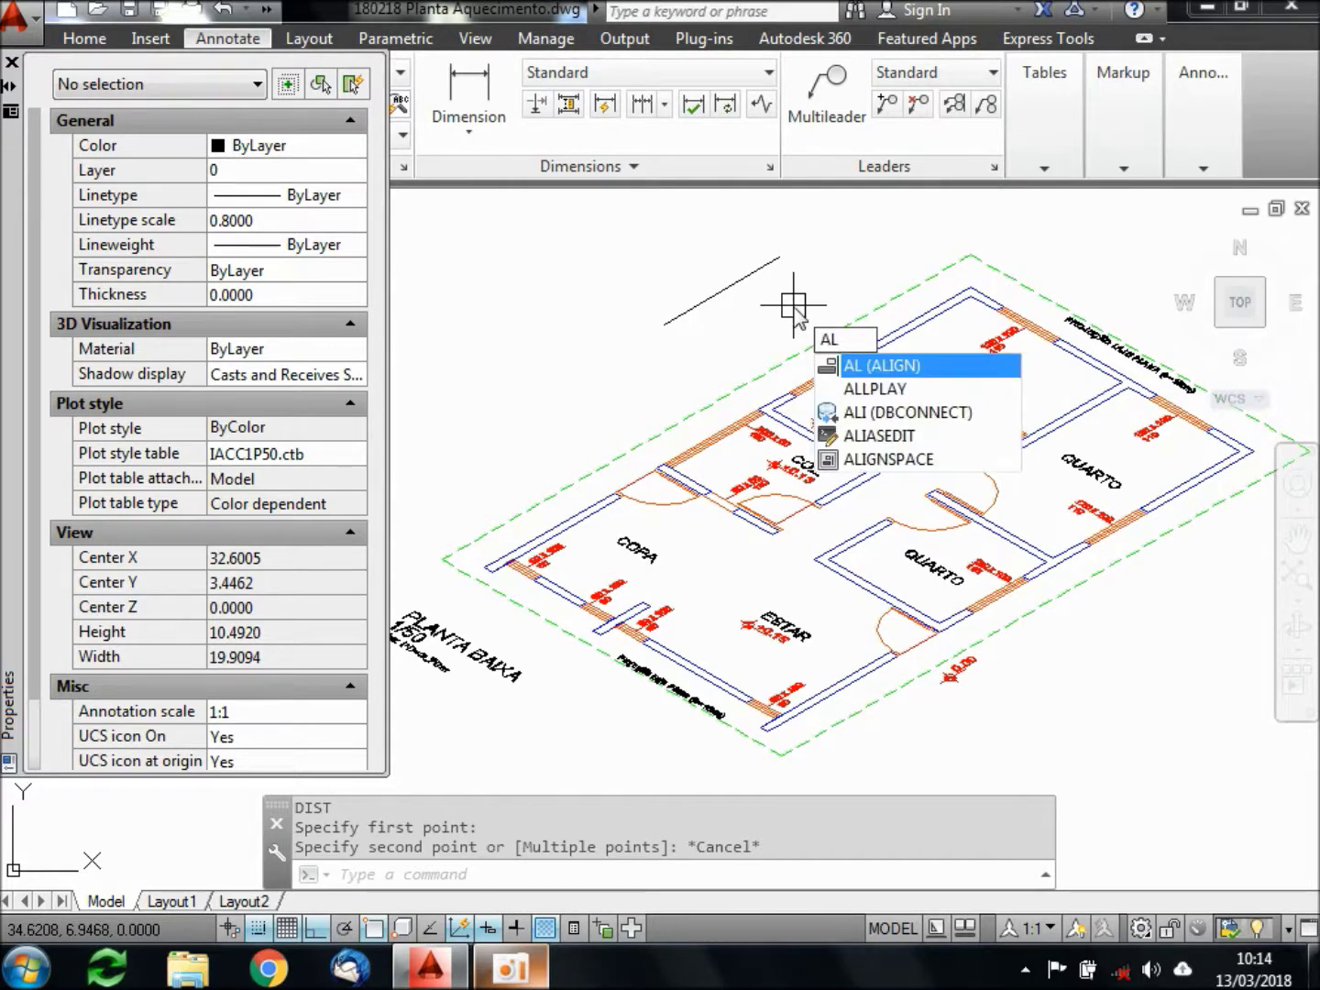
key("Escape")
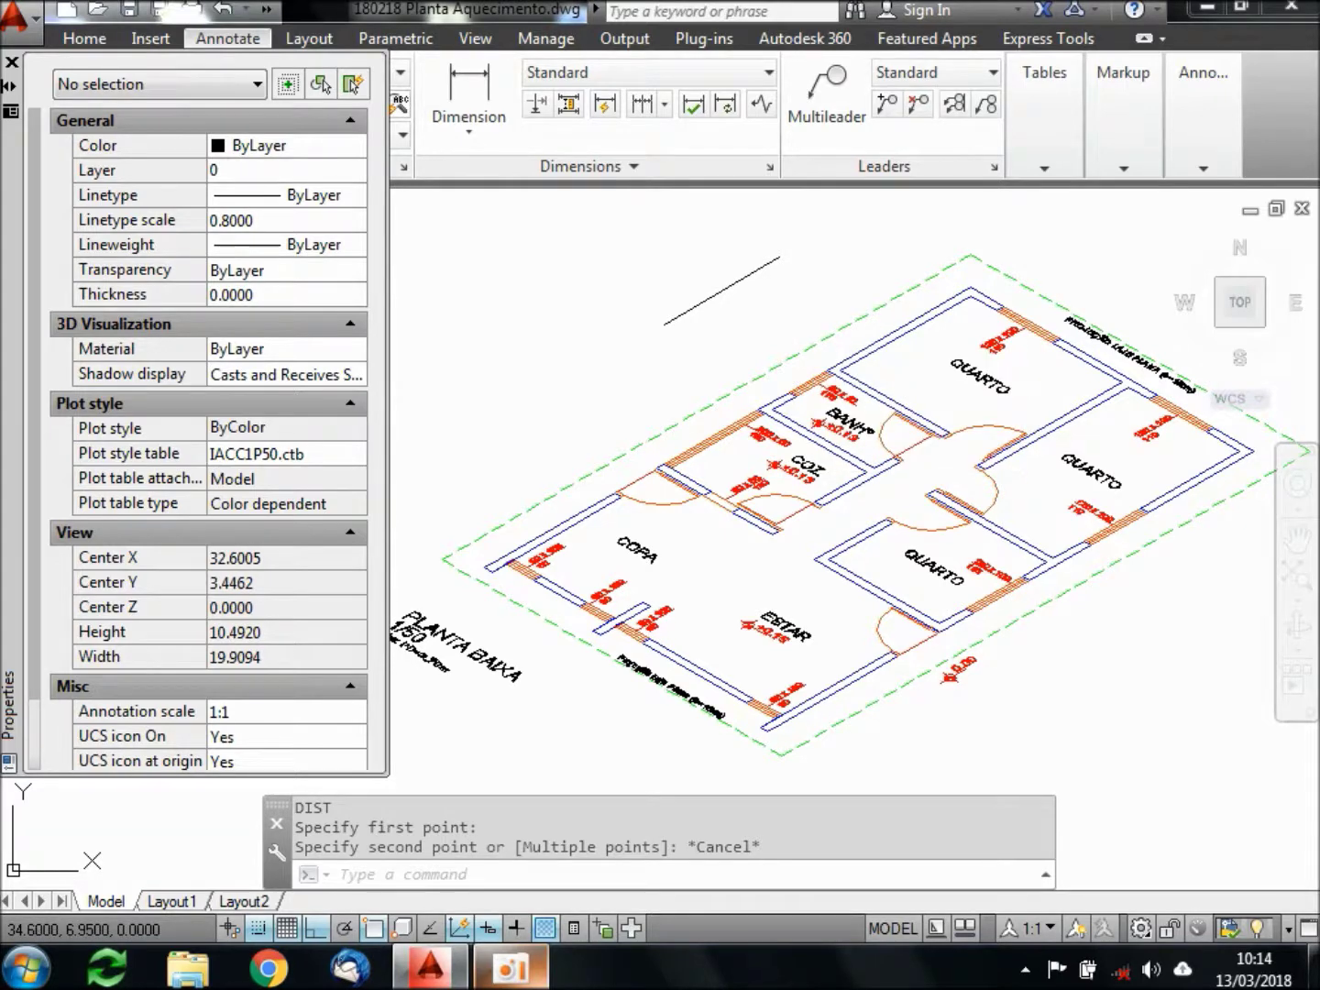
type("AL")
key("Return")
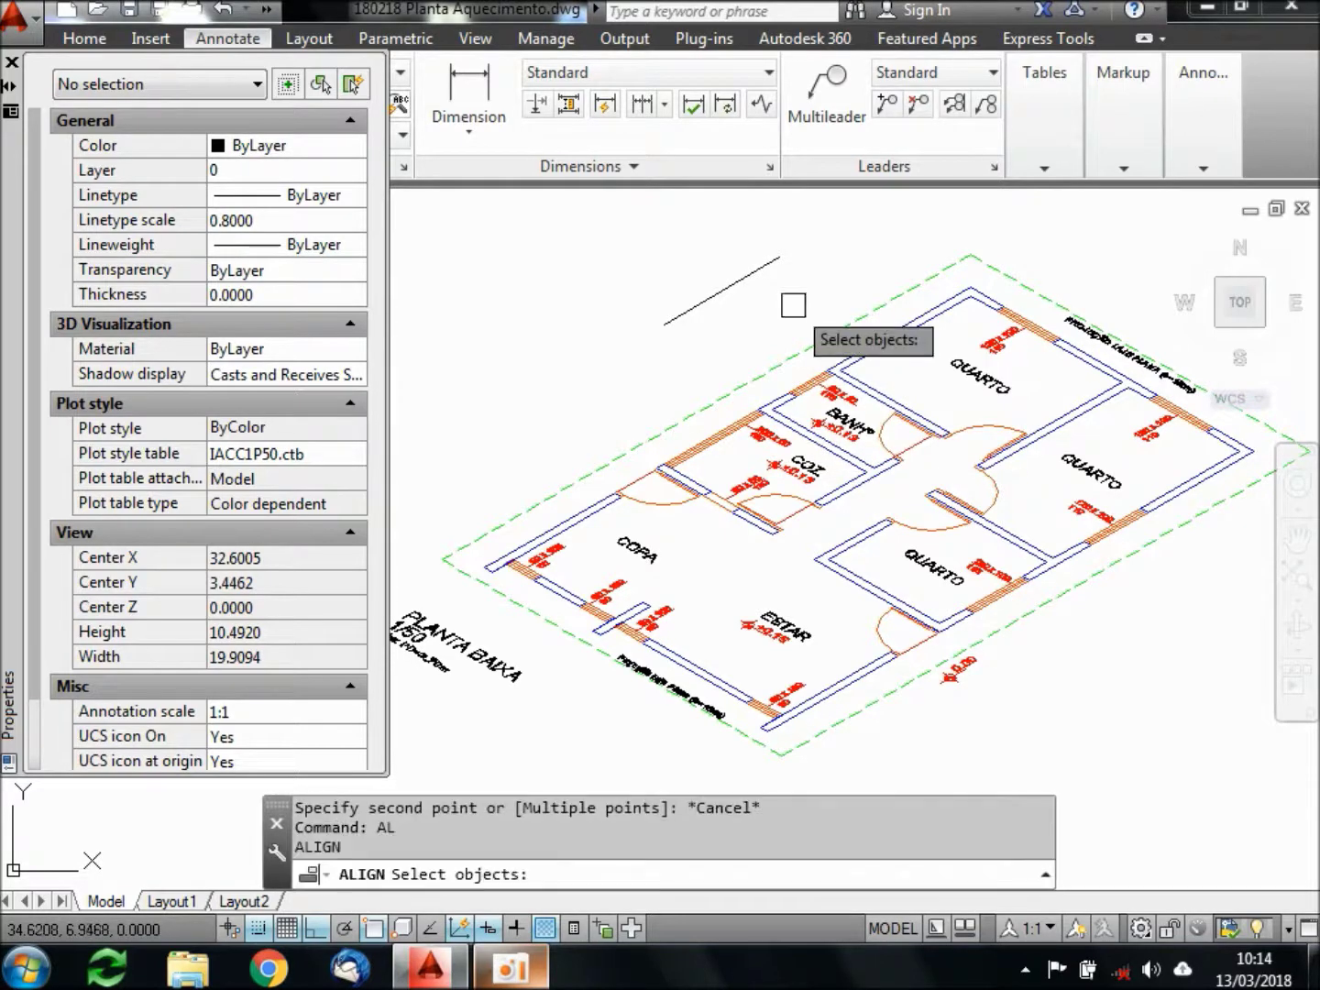
left_click(766, 368)
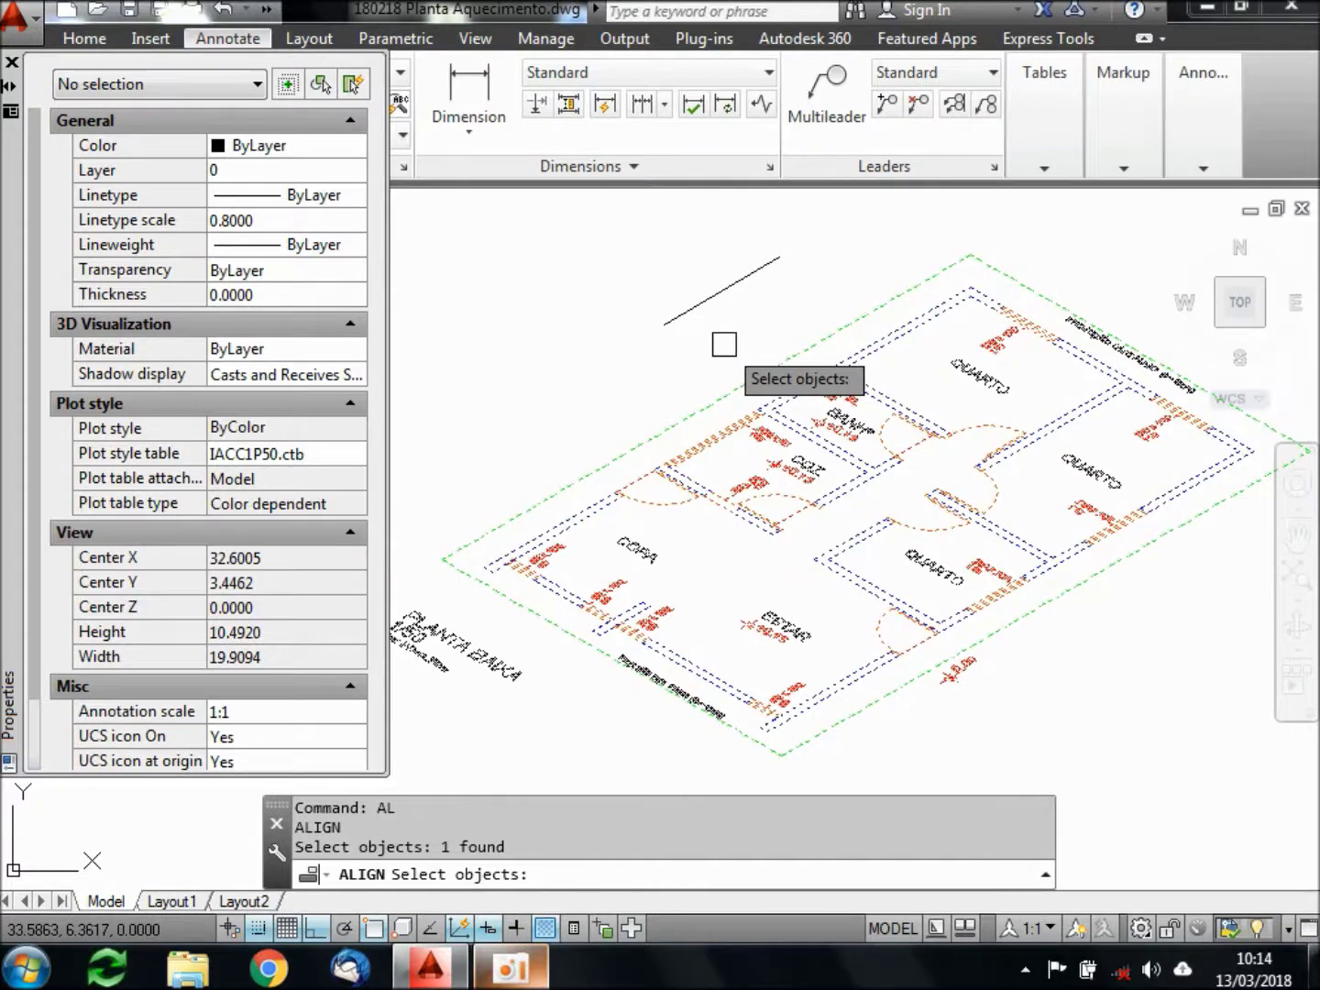
key("Return")
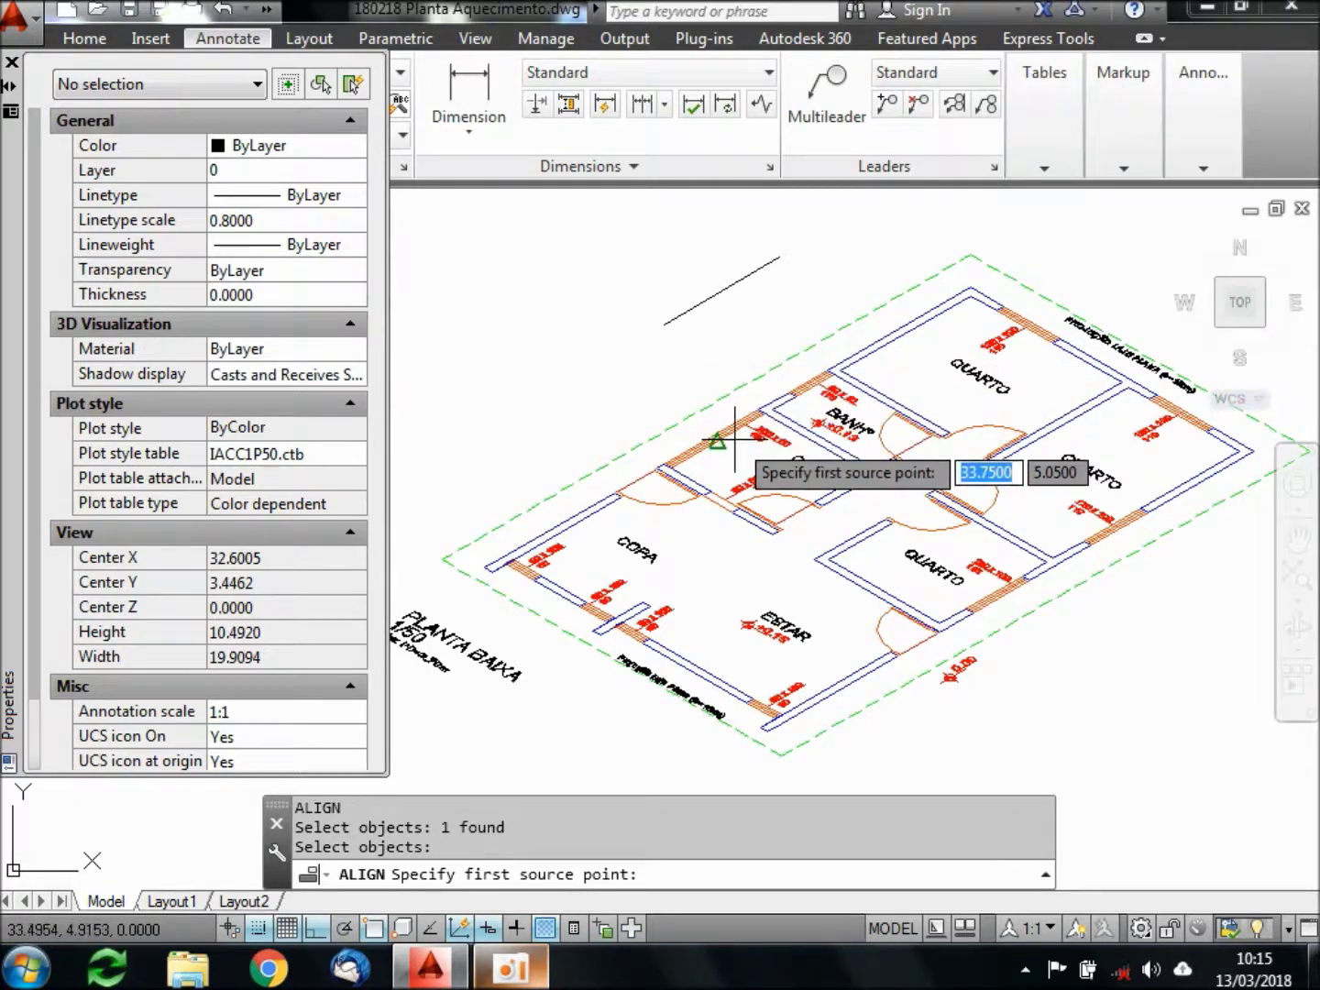
scroll(696, 449, "up", 6)
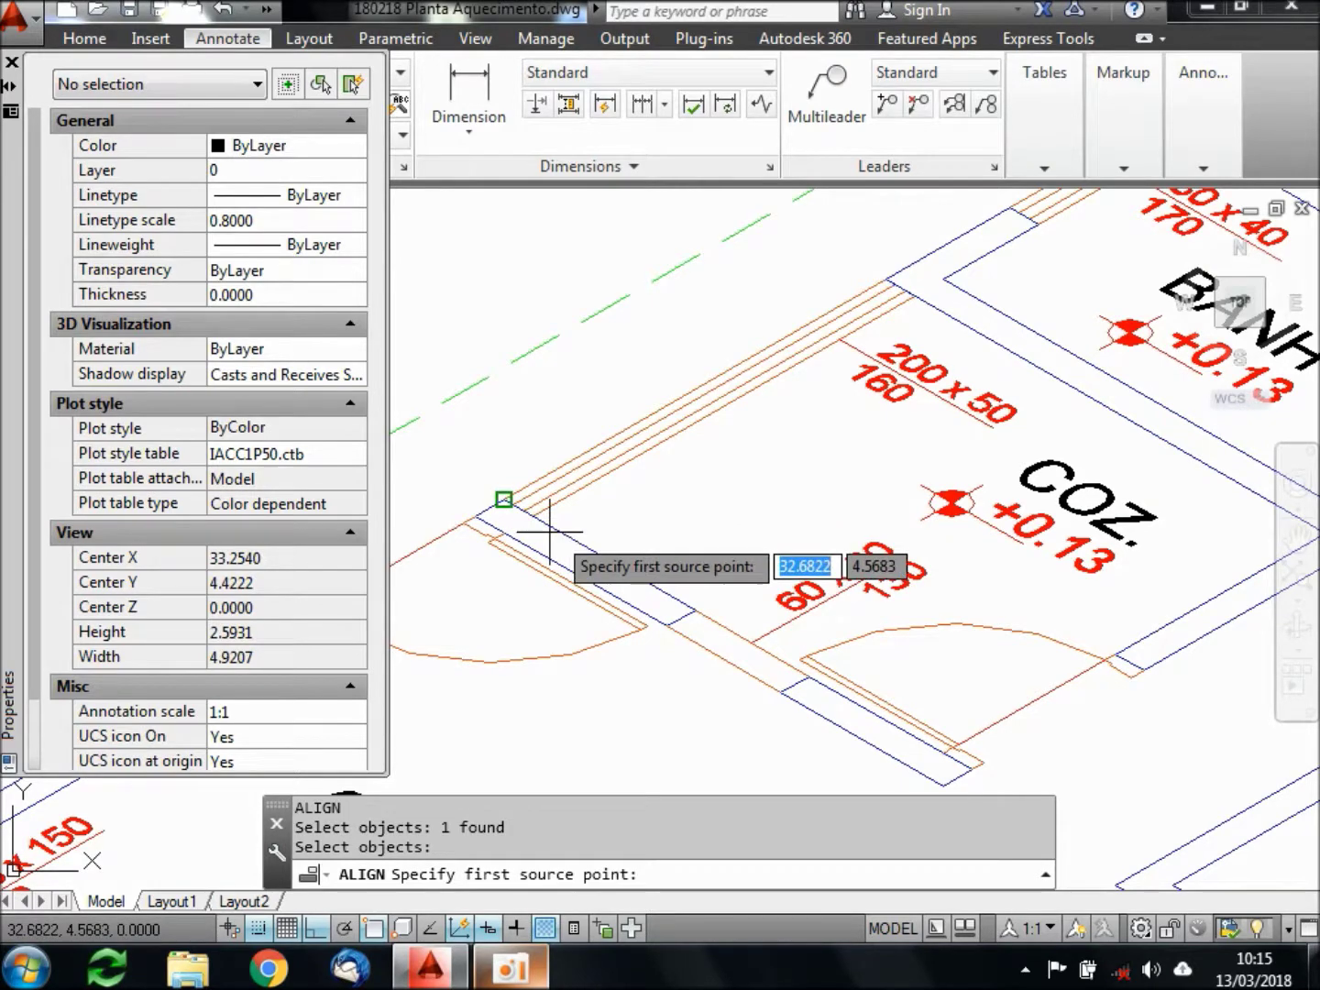
key("F9")
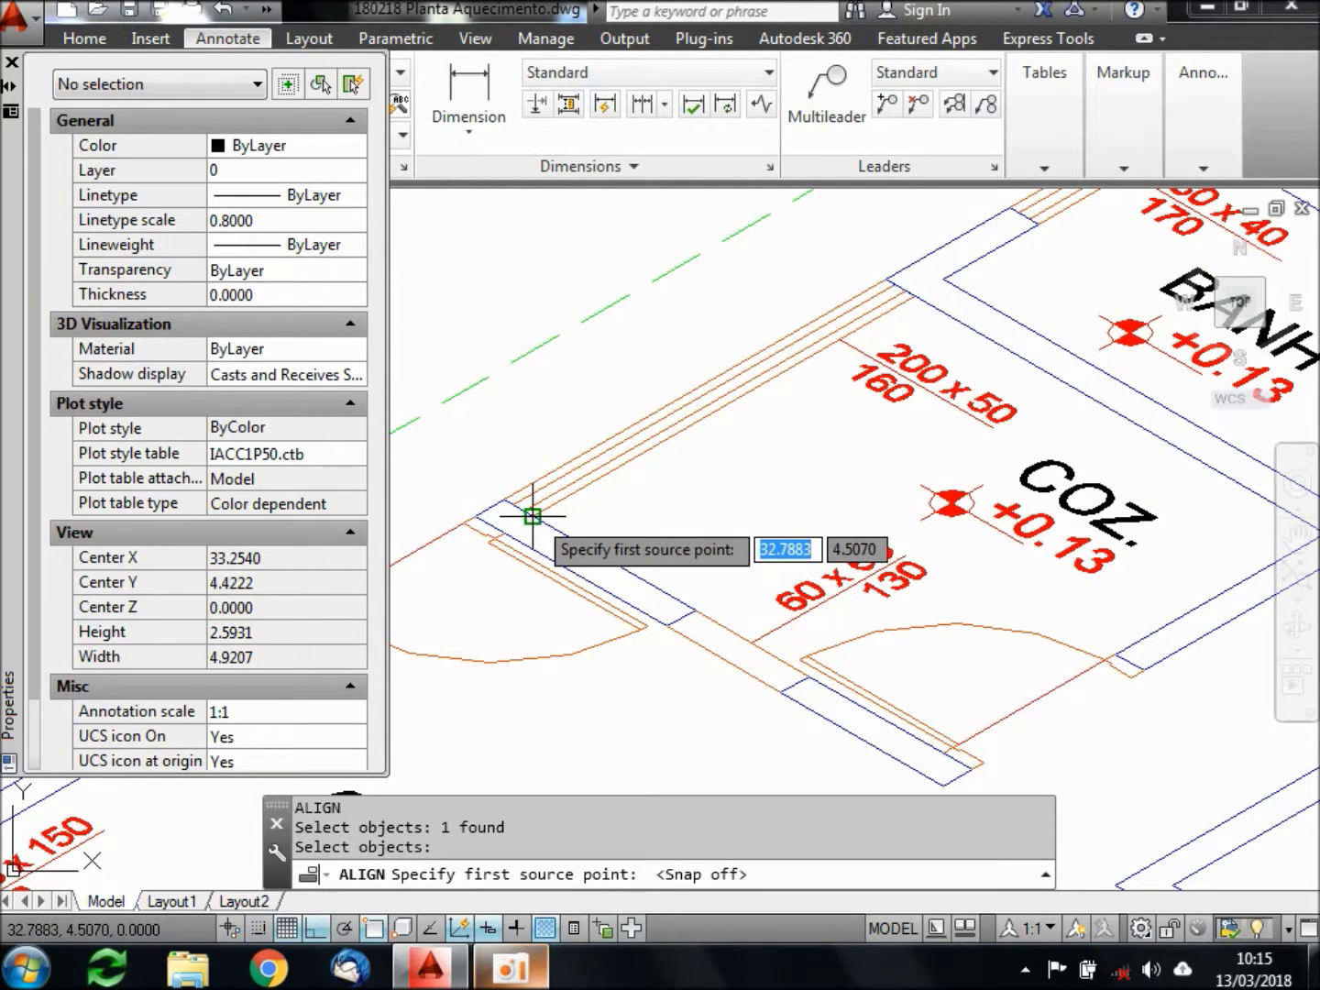
left_click(532, 516)
scroll(532, 515, "down", 6)
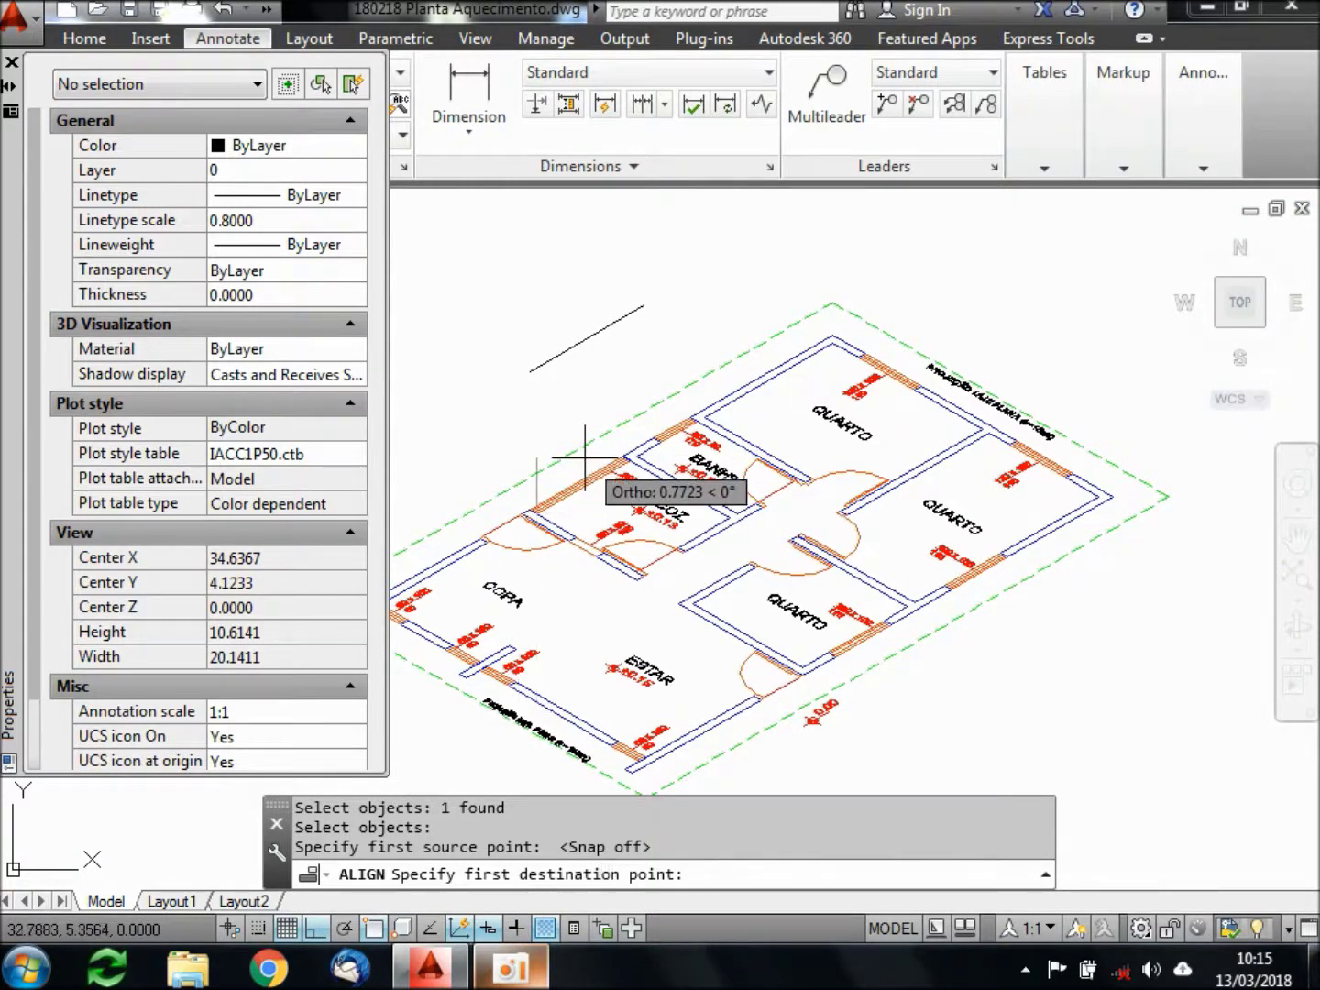
left_click(533, 375)
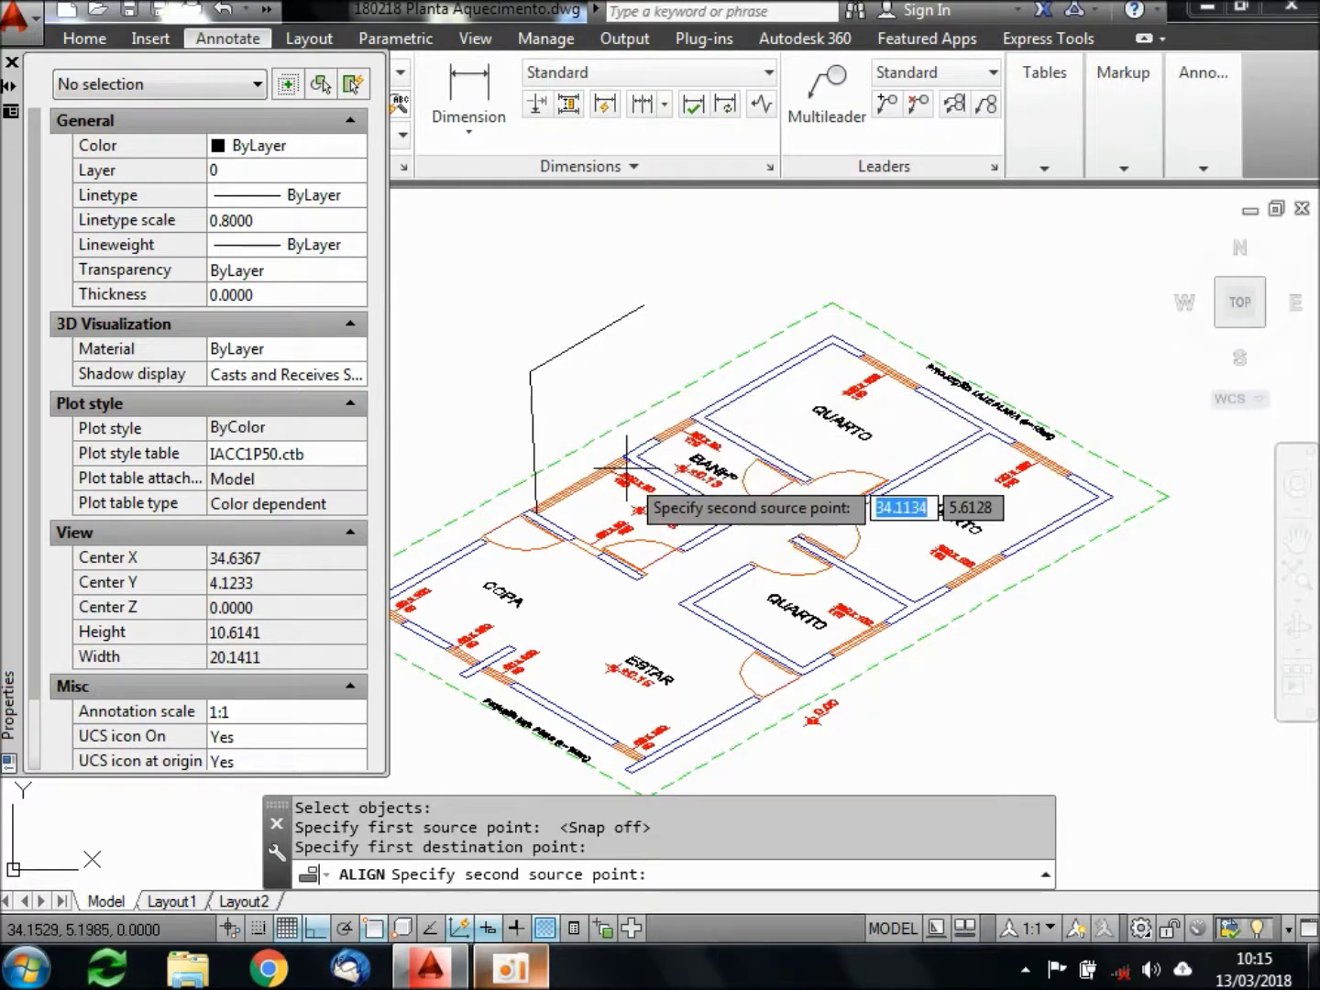
Match the kitchen window's upper inner corner to the reference line's upper end, skip the third point, and scale the block to the alignment points
scroll(632, 475, "up", 2)
scroll(630, 474, "up", 4)
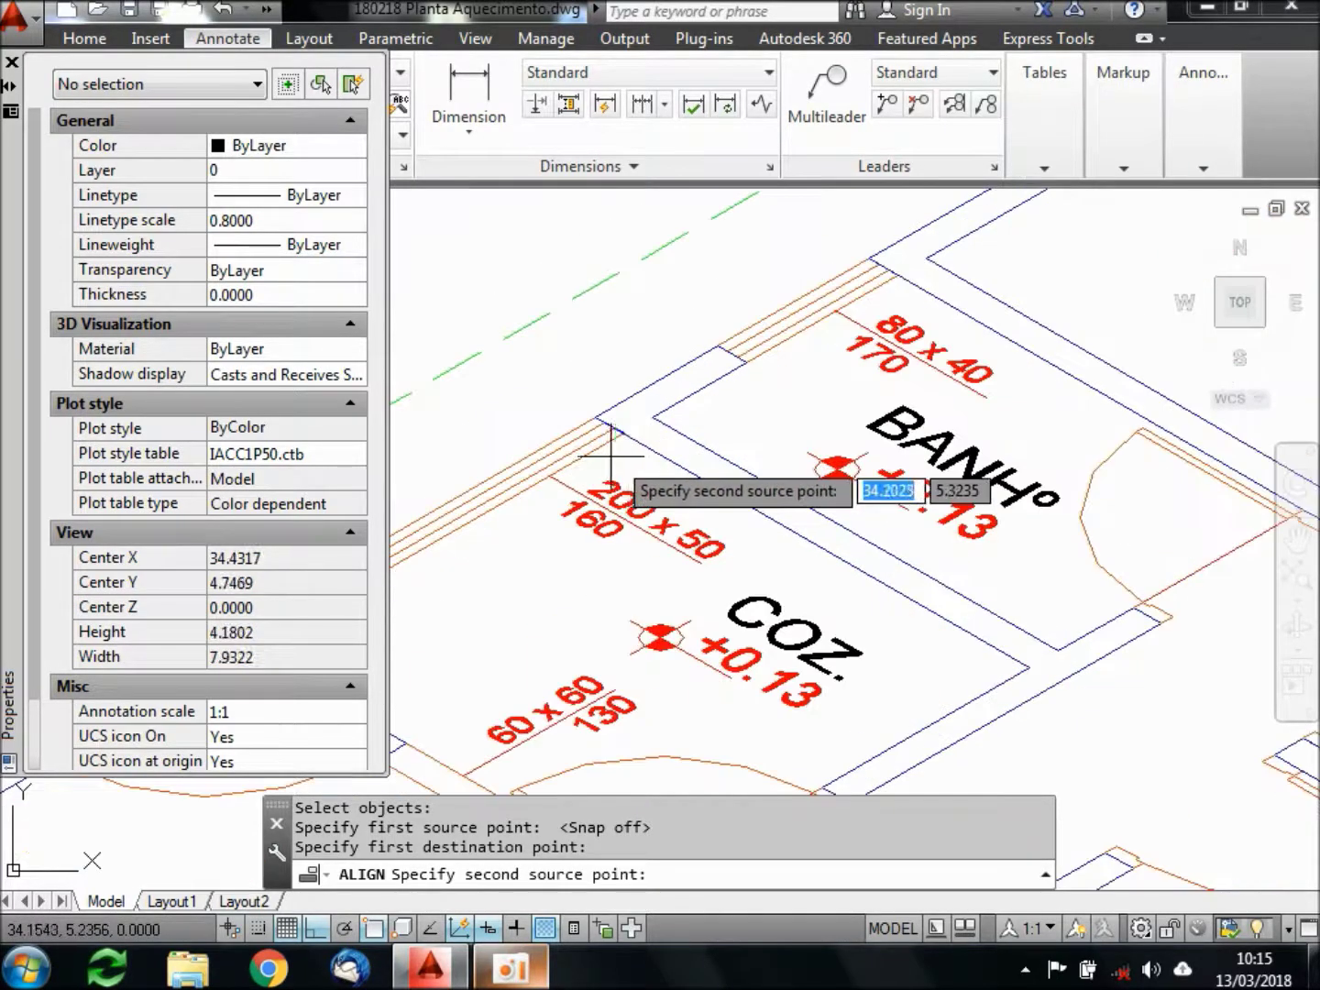
left_click(623, 433)
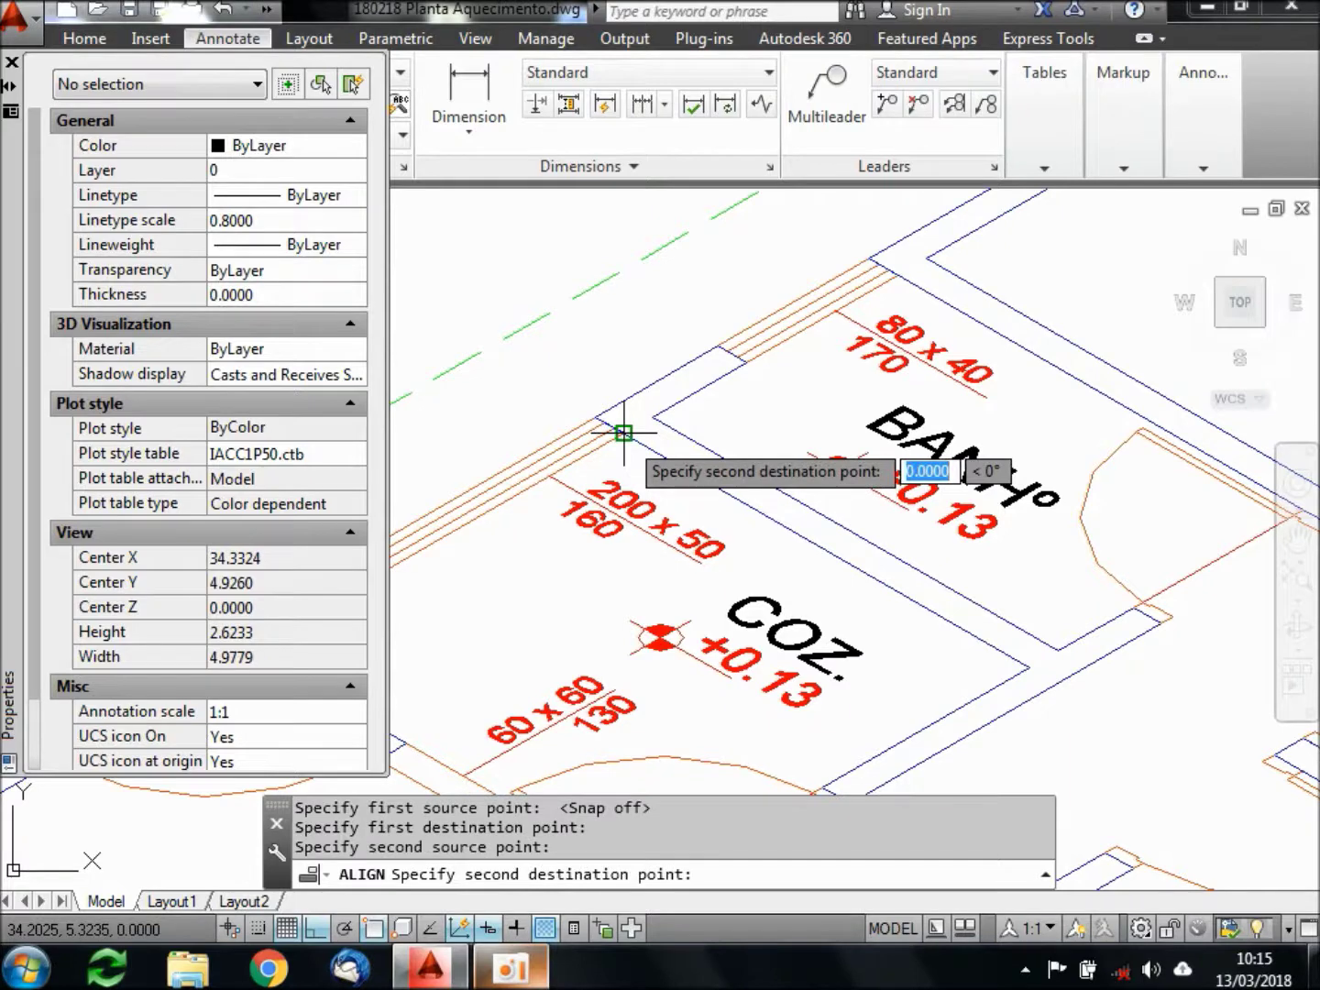
scroll(627, 439, "down", 4)
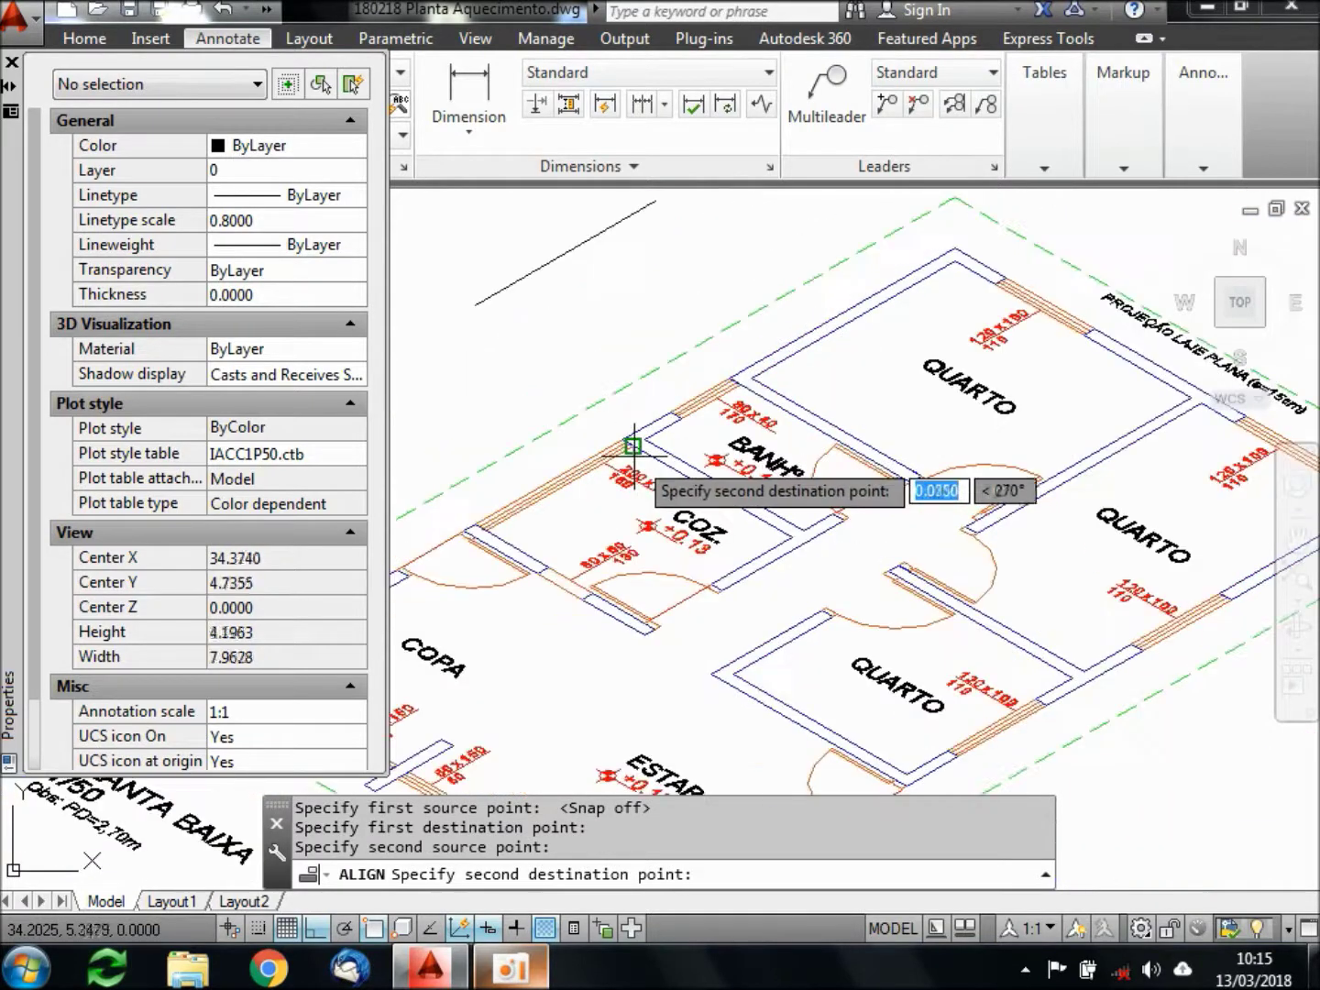
scroll(653, 280, "down", 2)
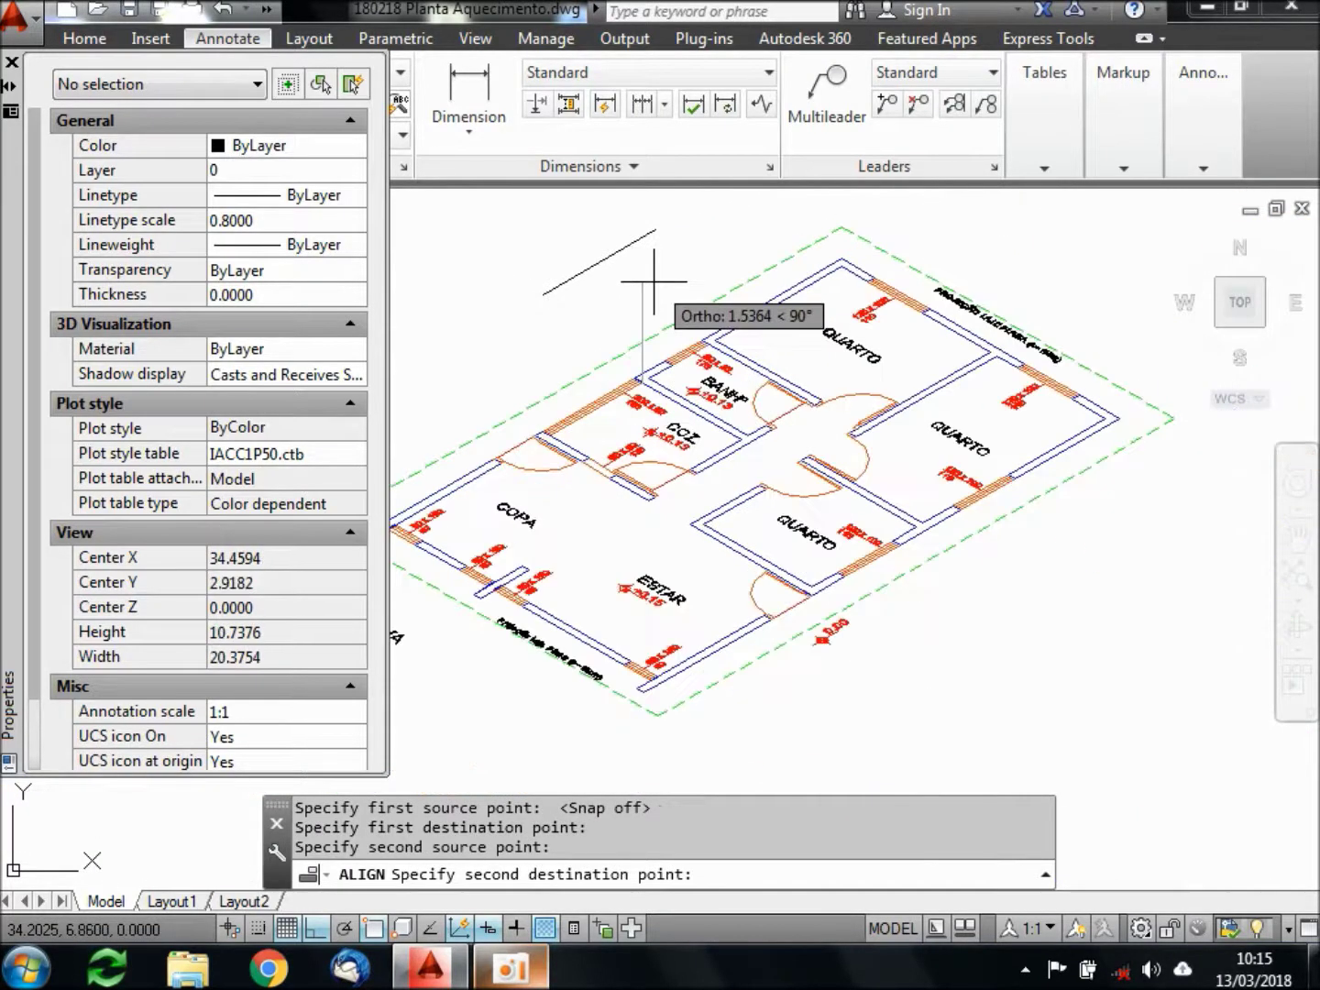
left_click(656, 230)
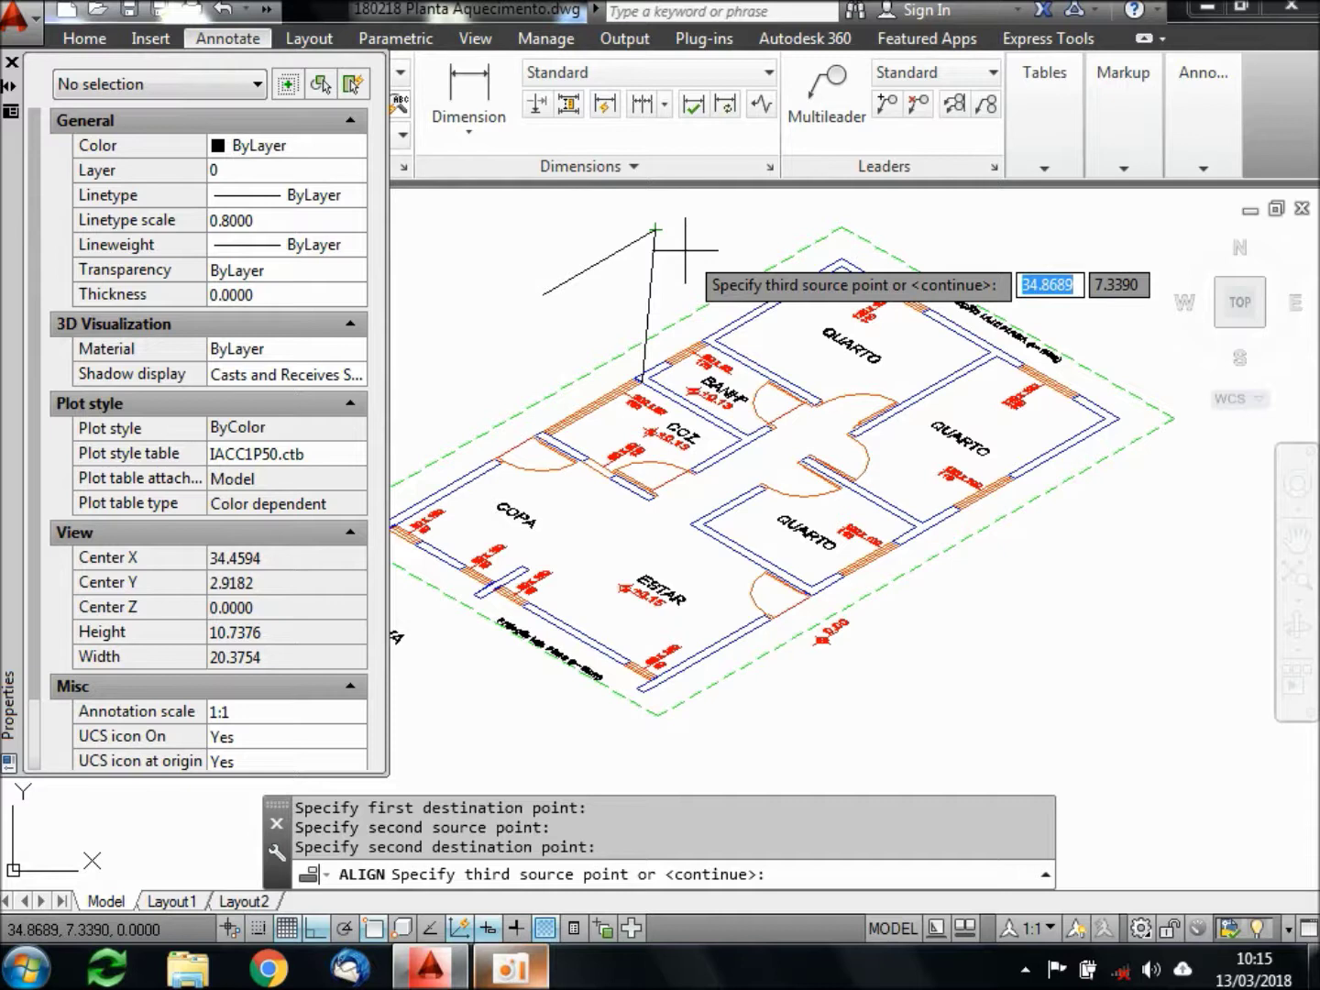
key("Return")
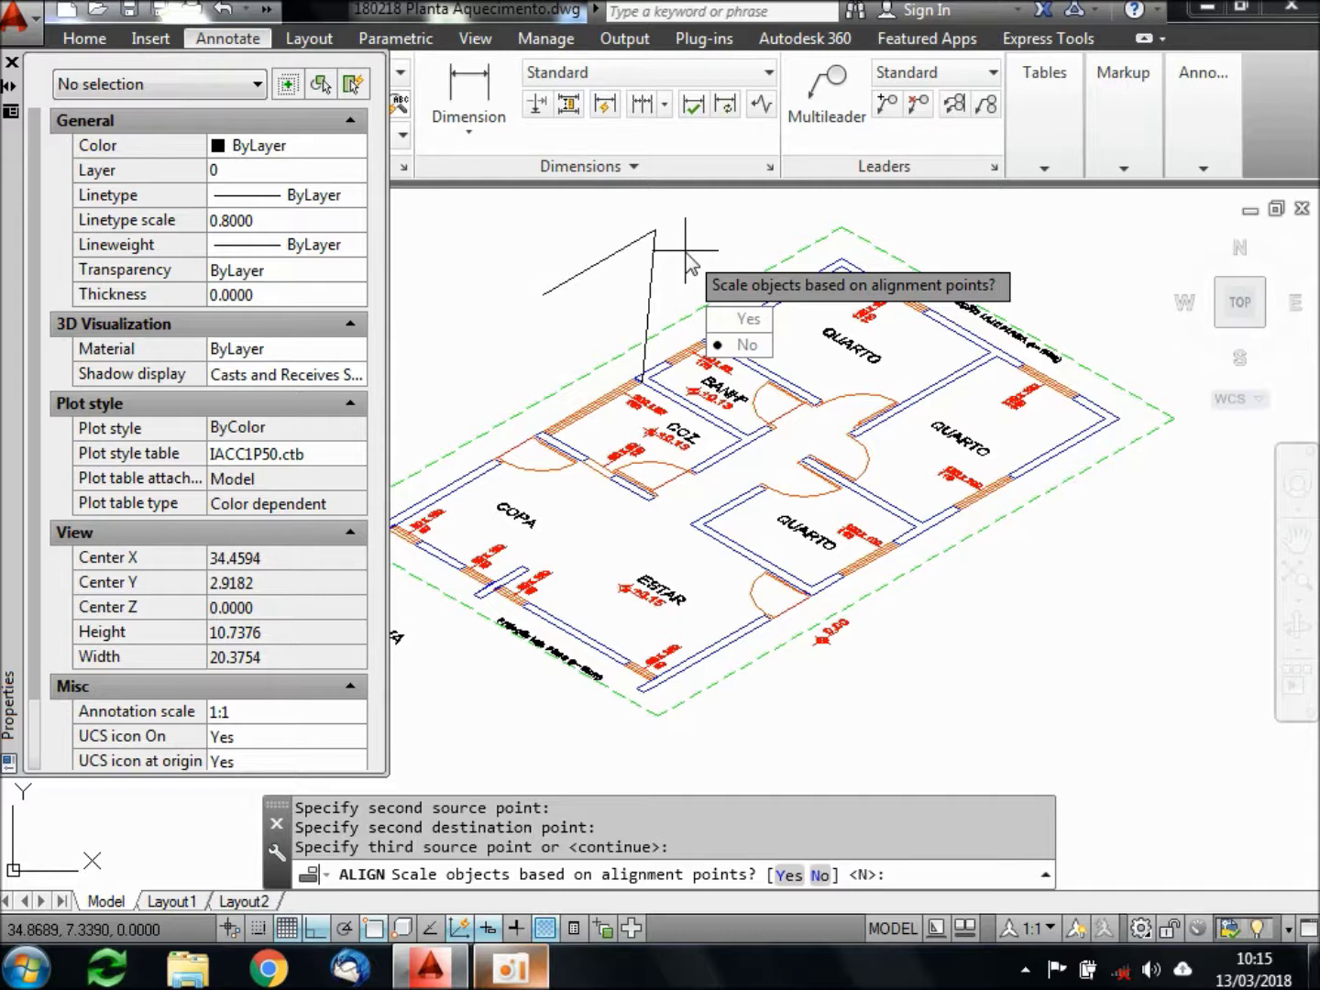
left_click(748, 319)
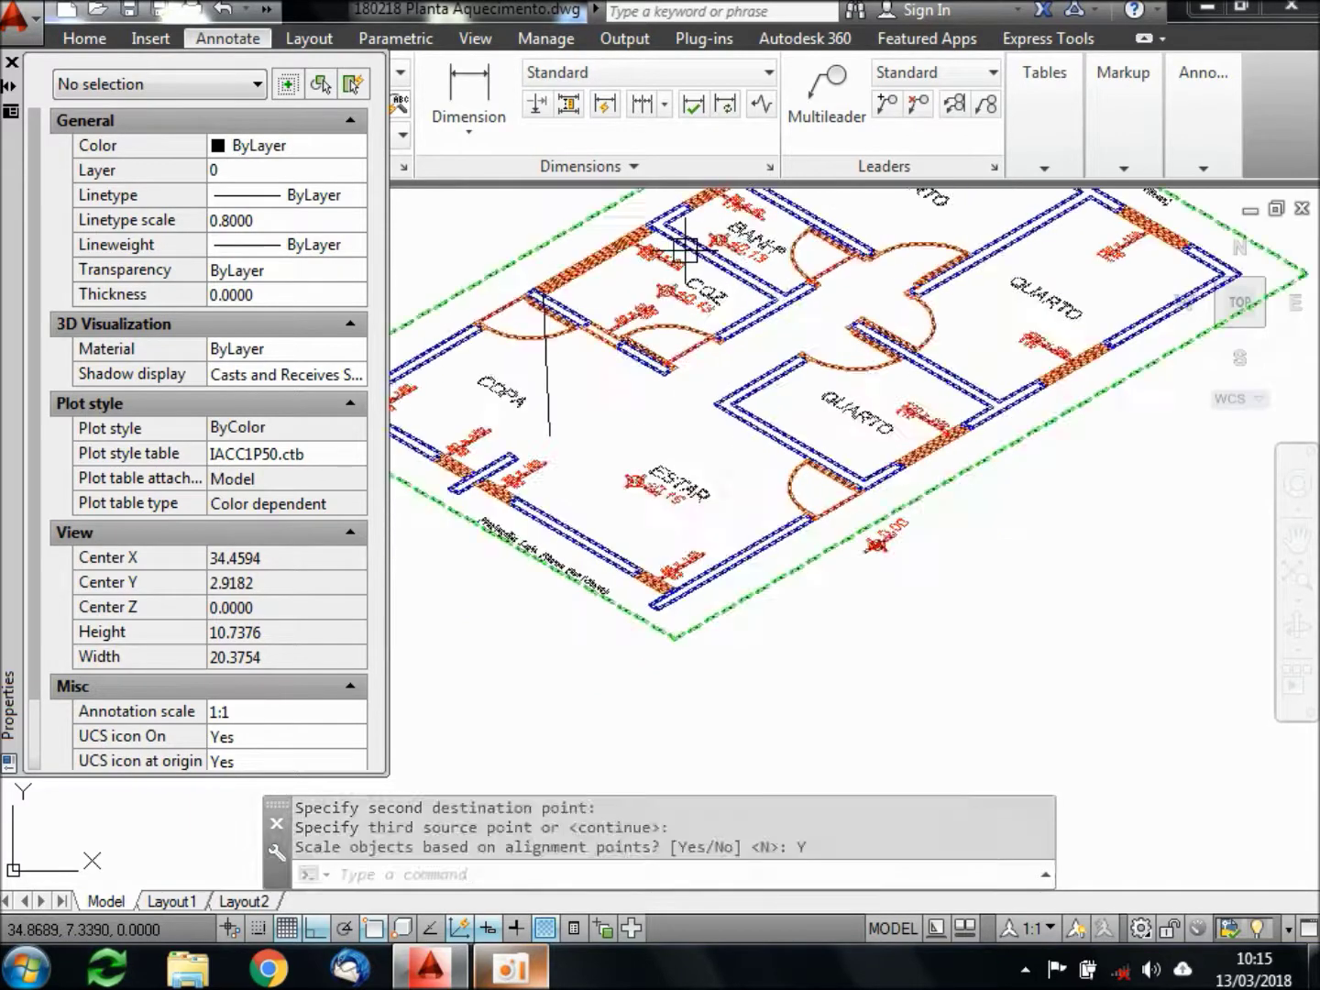
Erase the reference line lying along the inner edge of the isometric plan's 200 x 50 kitchen window
scroll(607, 324, "down", 1)
middle_click_drag(626, 310, 640, 438)
scroll(639, 437, "up", 6)
left_click(638, 415)
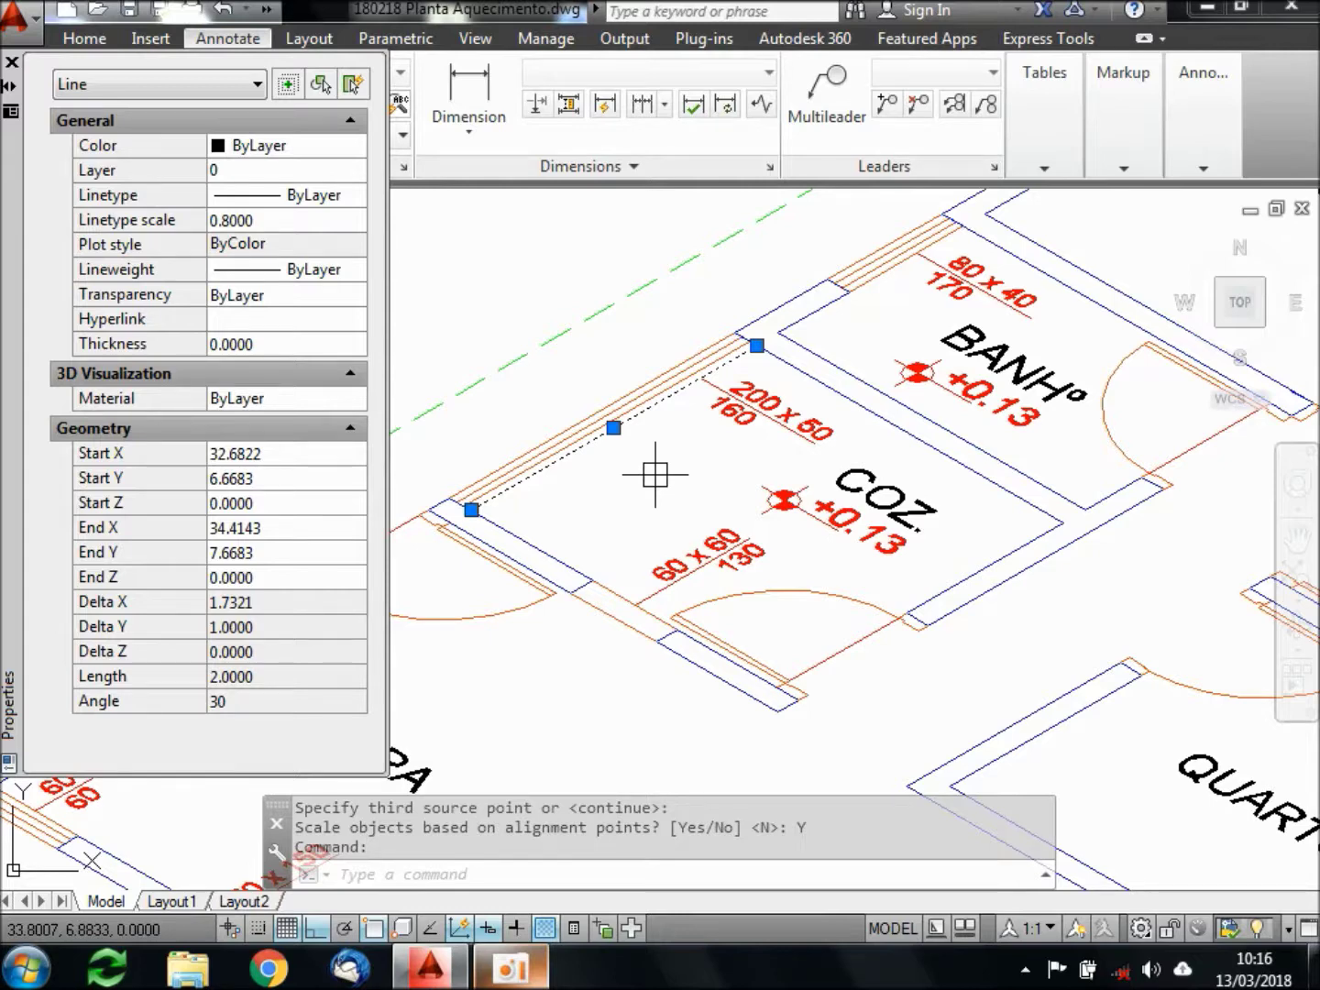
key("Delete")
scroll(768, 506, "down", 4)
scroll(768, 505, "down", 2)
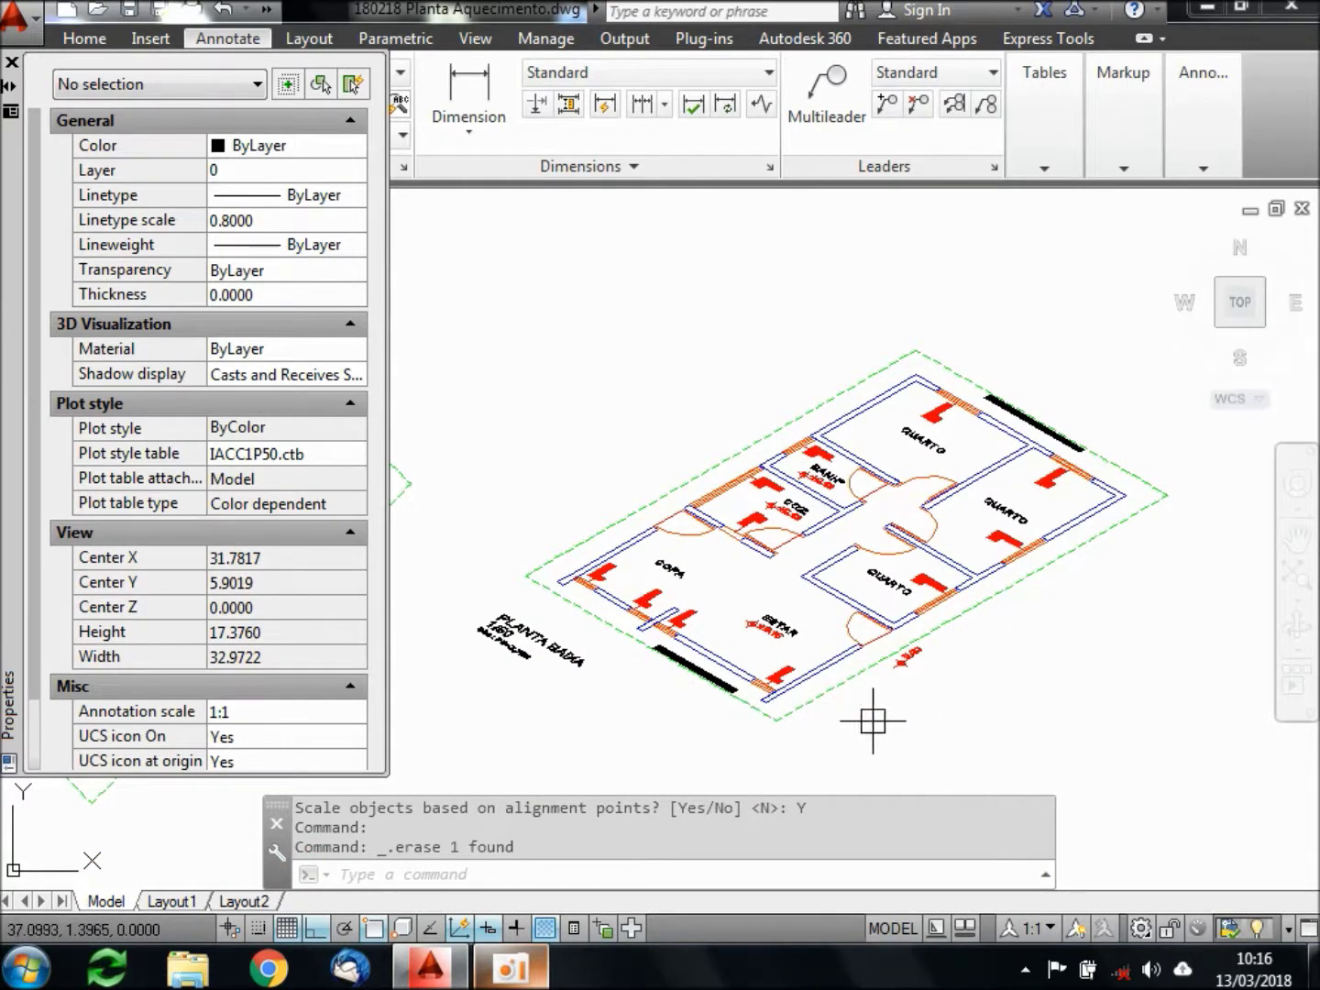
Measure the isometric kitchen's inner wall shared with the bathroom and the 200 x 50 window's inner edge with Dist
scroll(729, 489, "up", 6)
type("di")
key("Return")
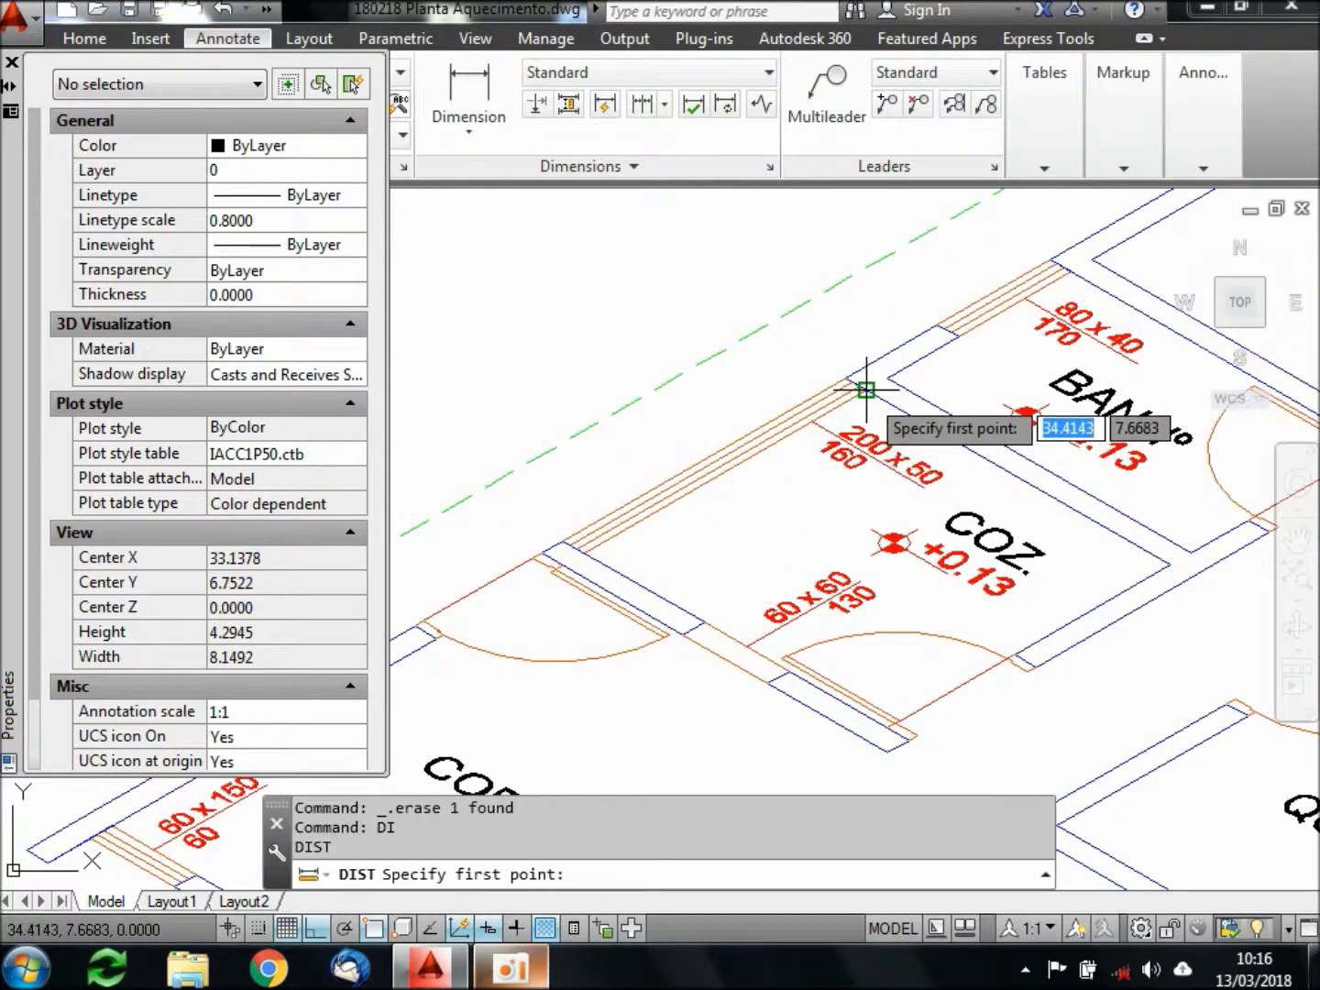
left_click(866, 389)
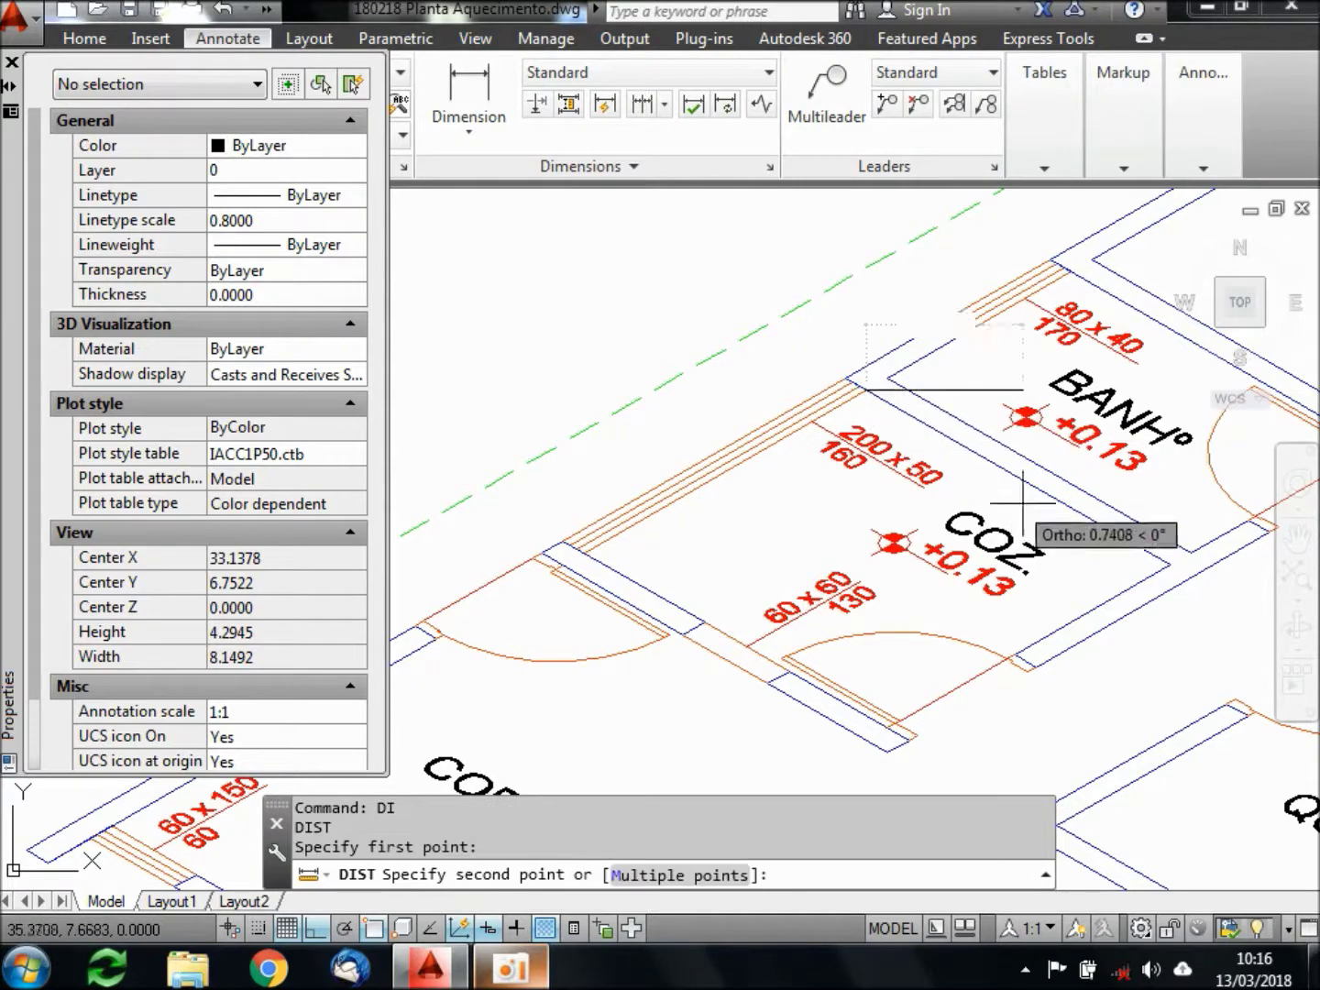
left_click(1170, 565)
scroll(1170, 564, "down", 2)
key("Return")
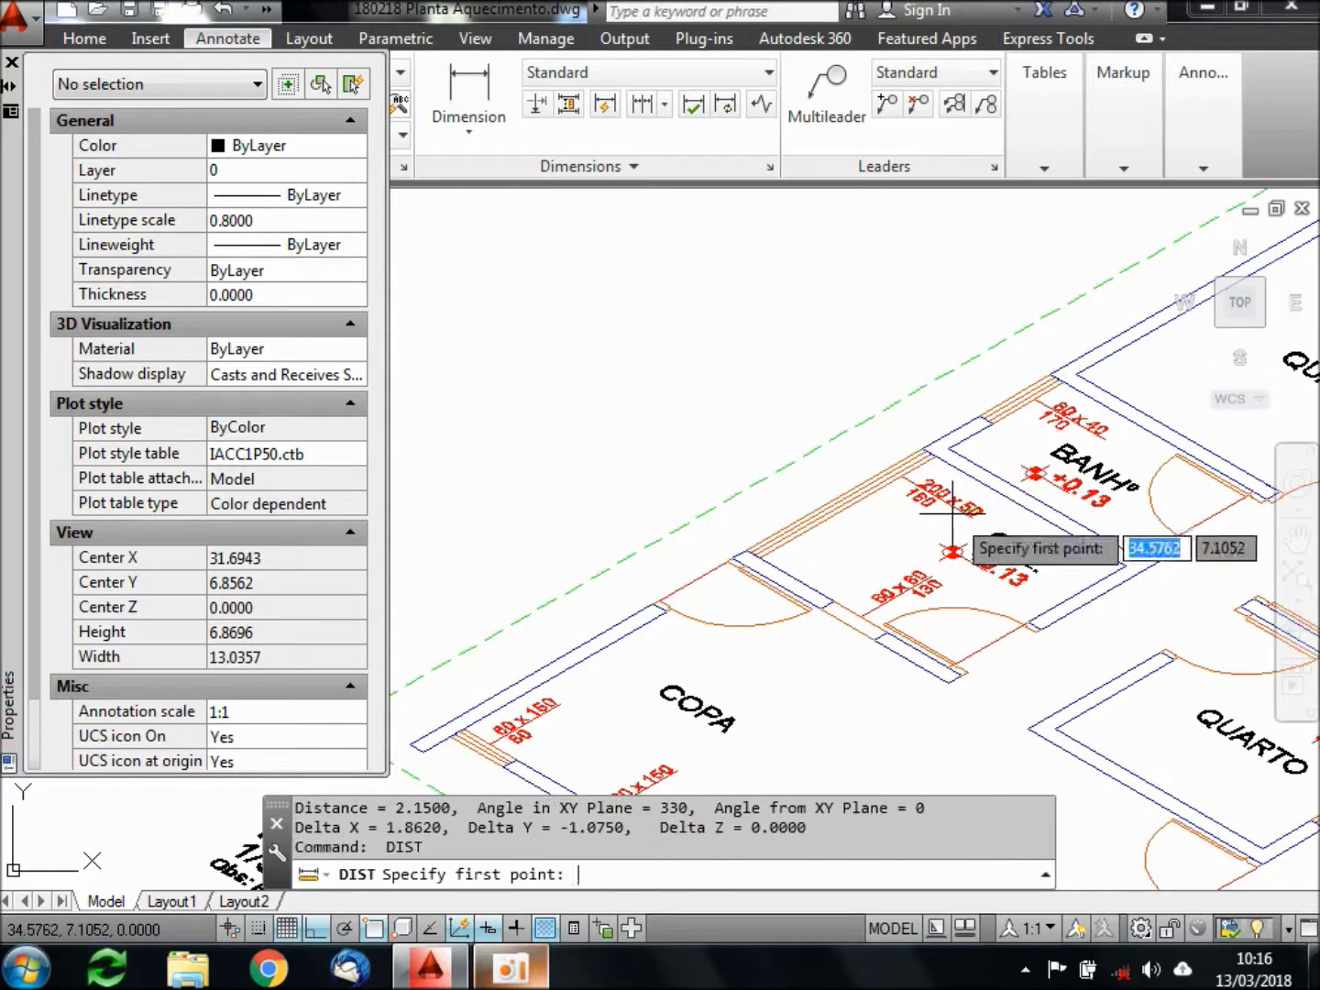
left_click(934, 458)
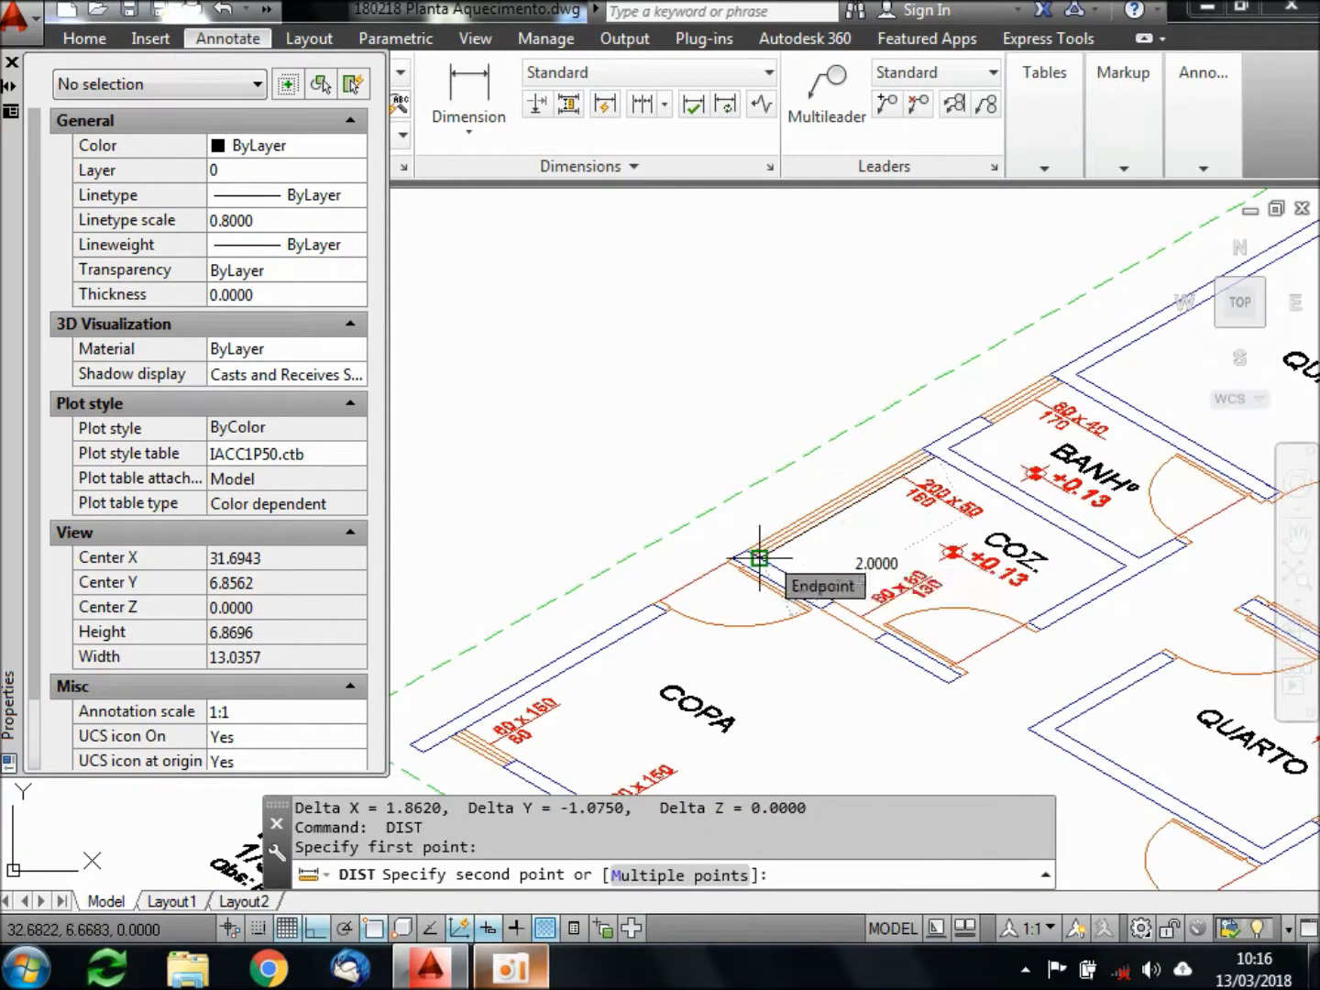
left_click(761, 555)
Measure the 200 x 50 window and the kitchen's inner wall shared with the bathroom in the original upright plan with Dist
scroll(766, 548, "down", 8)
scroll(423, 546, "up", 8)
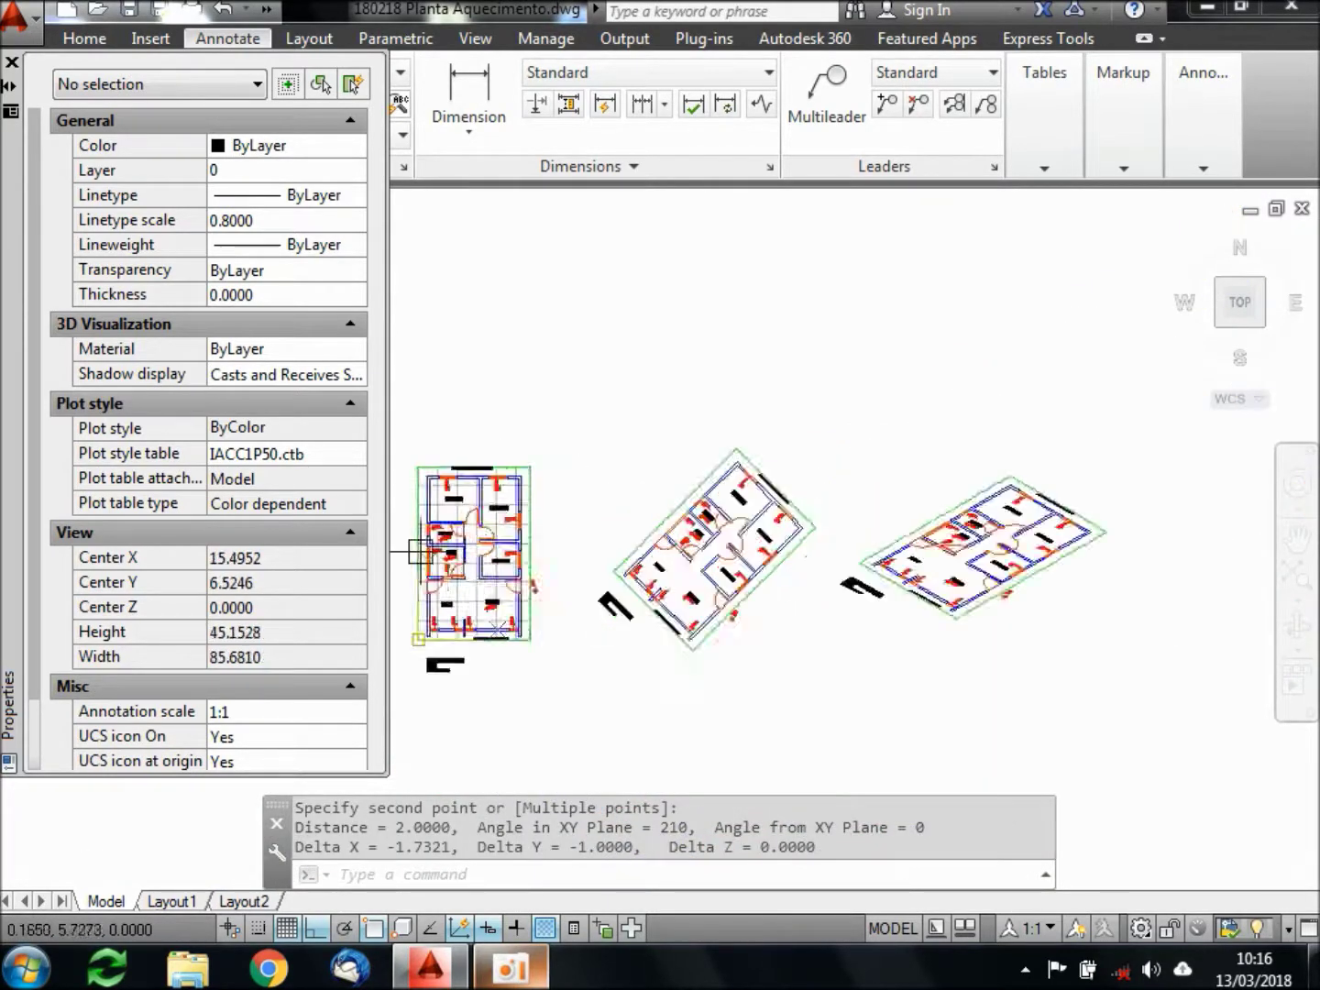
middle_click_drag(639, 513, 678, 493)
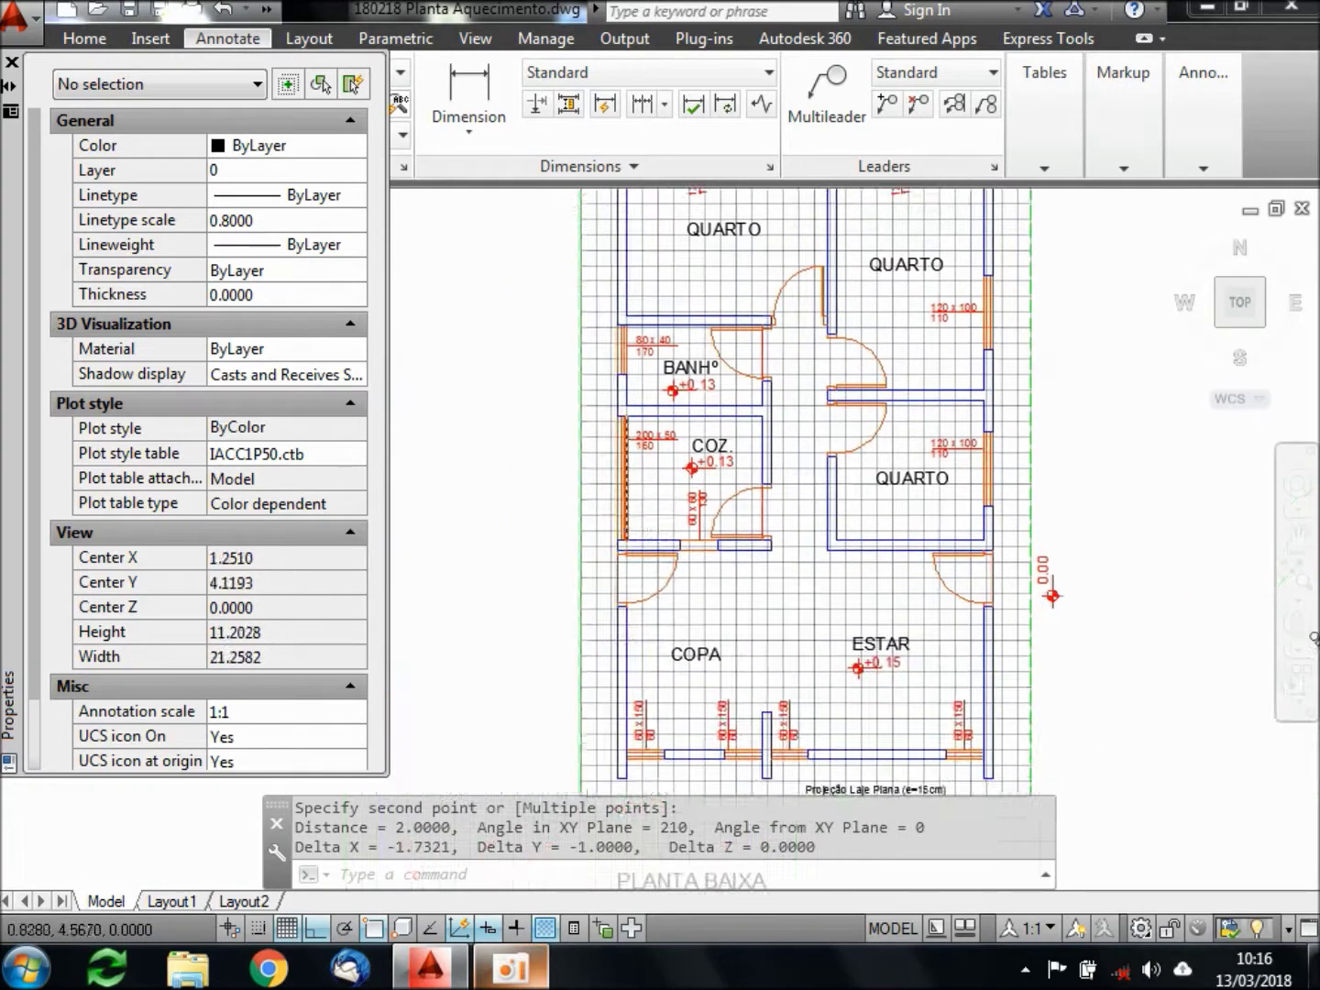
scroll(628, 524, "up", 2)
key("Return")
left_click(607, 556)
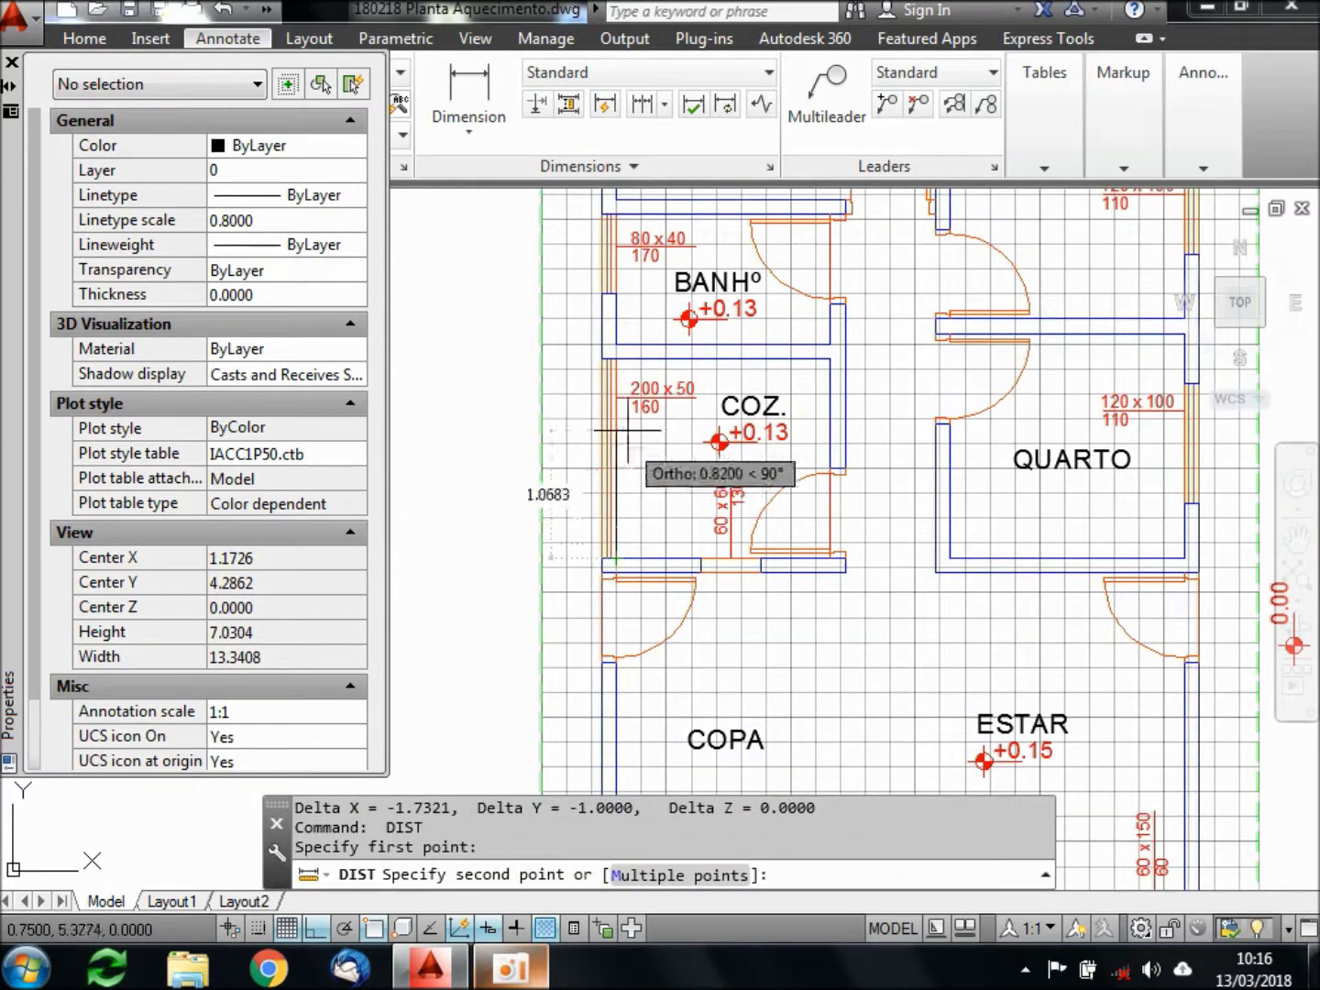
left_click(611, 360)
key("Return")
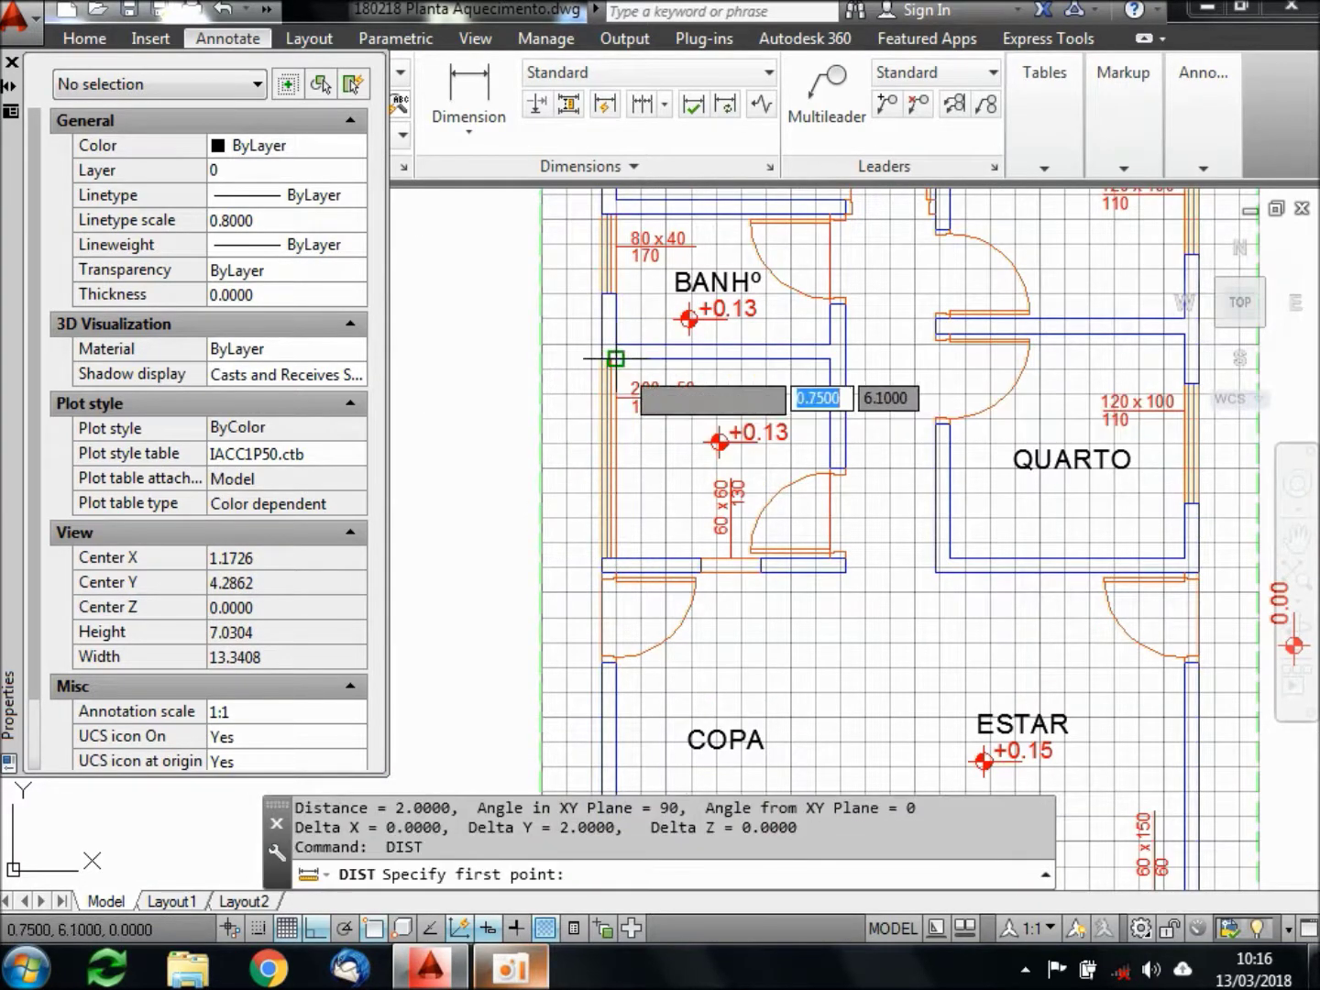
left_click(612, 359)
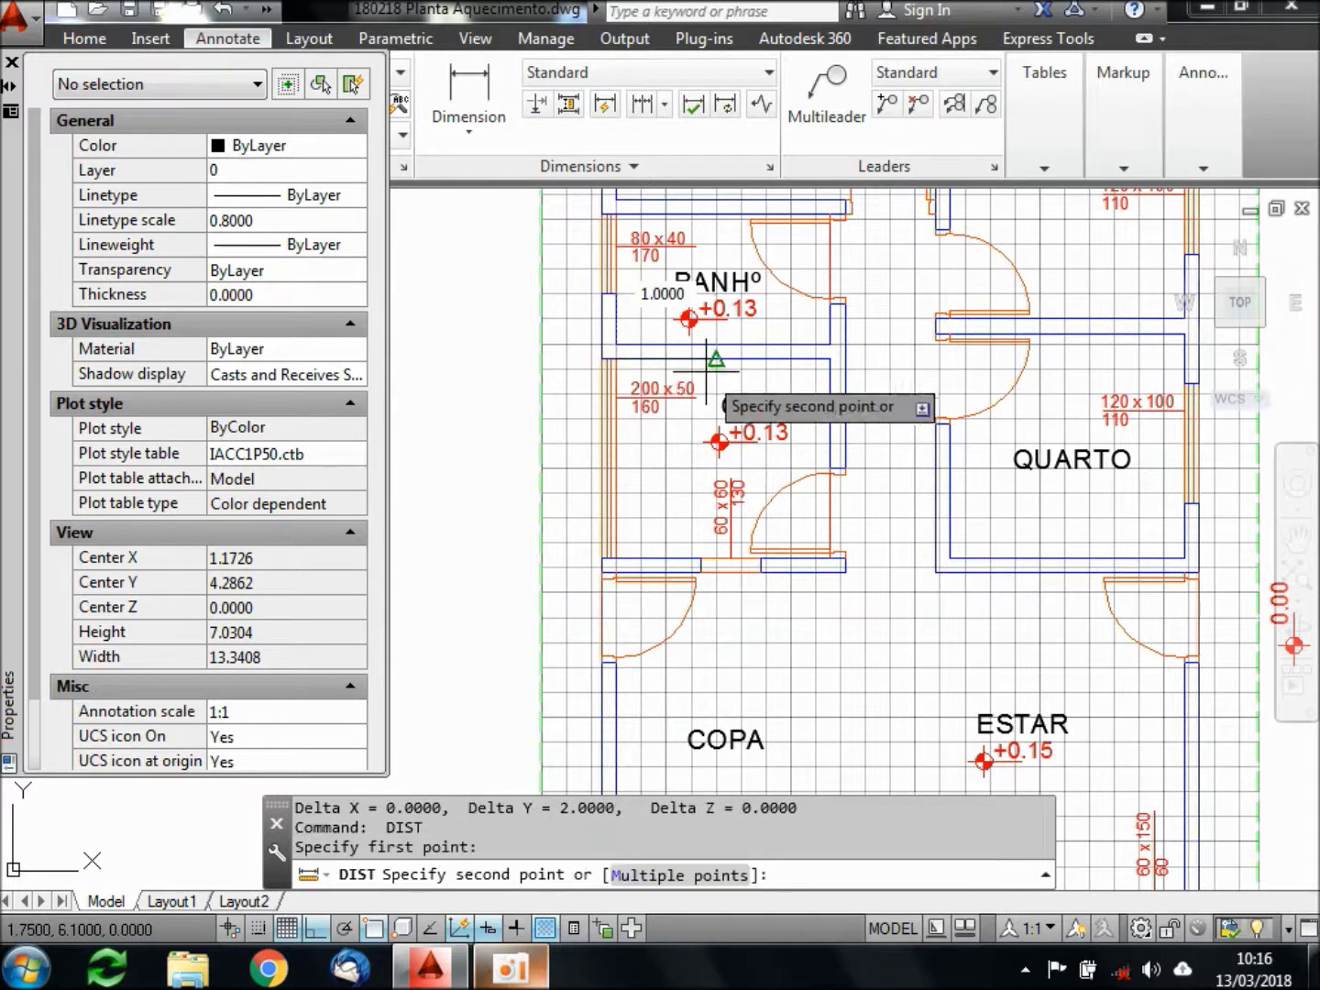
left_click(830, 358)
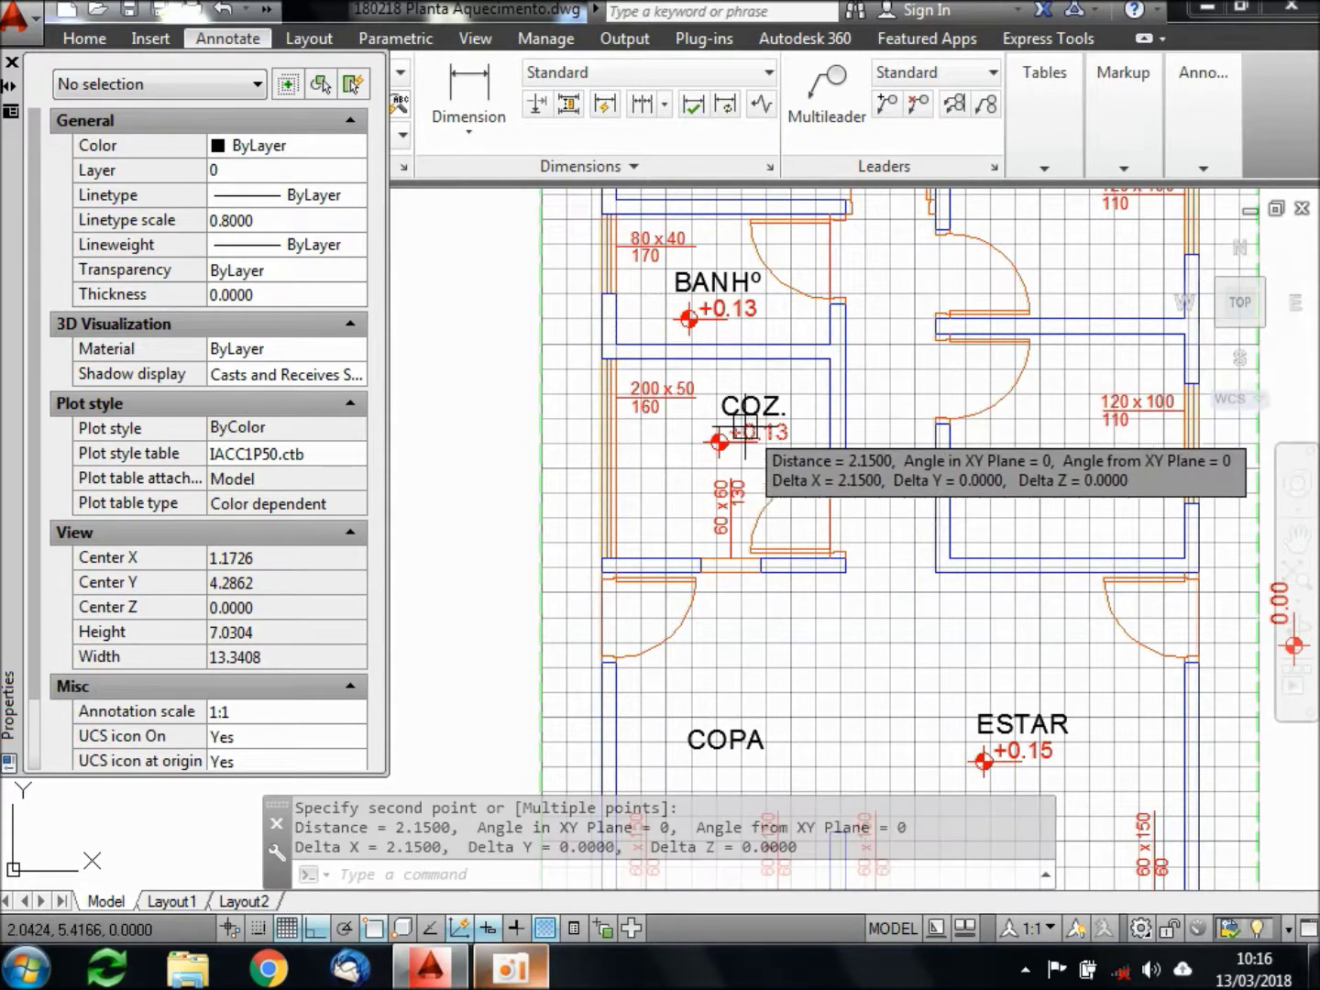
Start a line at the midpoint of the isometric bathroom window's inner edge and draw it 1 unit straight up
scroll(745, 423, "down", 8)
middle_click_drag(1091, 539, 767, 537)
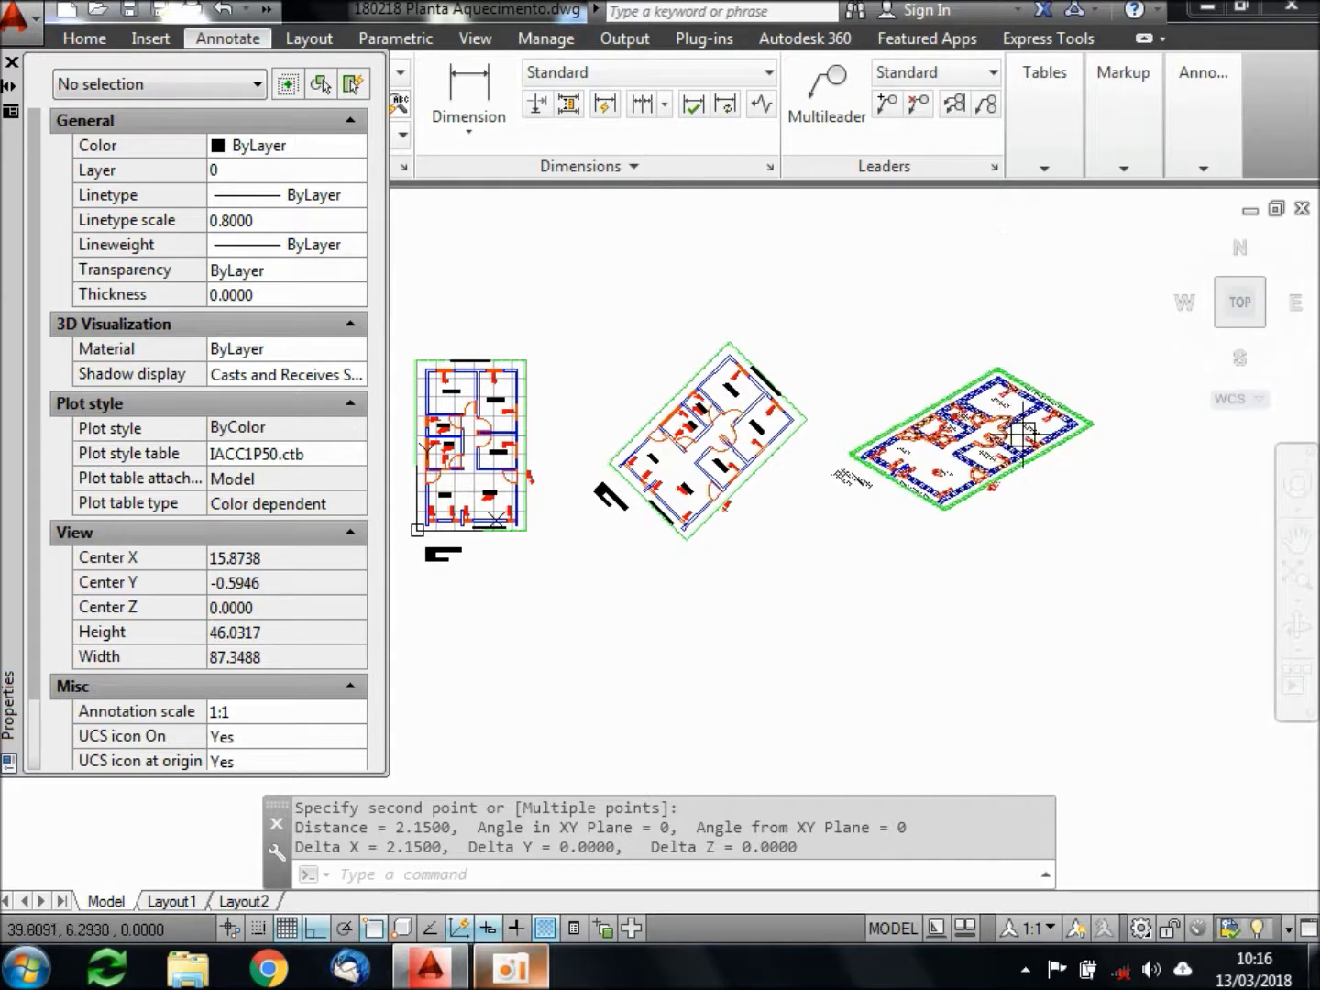
scroll(1011, 412, "up", 4)
scroll(986, 486, "up", 8)
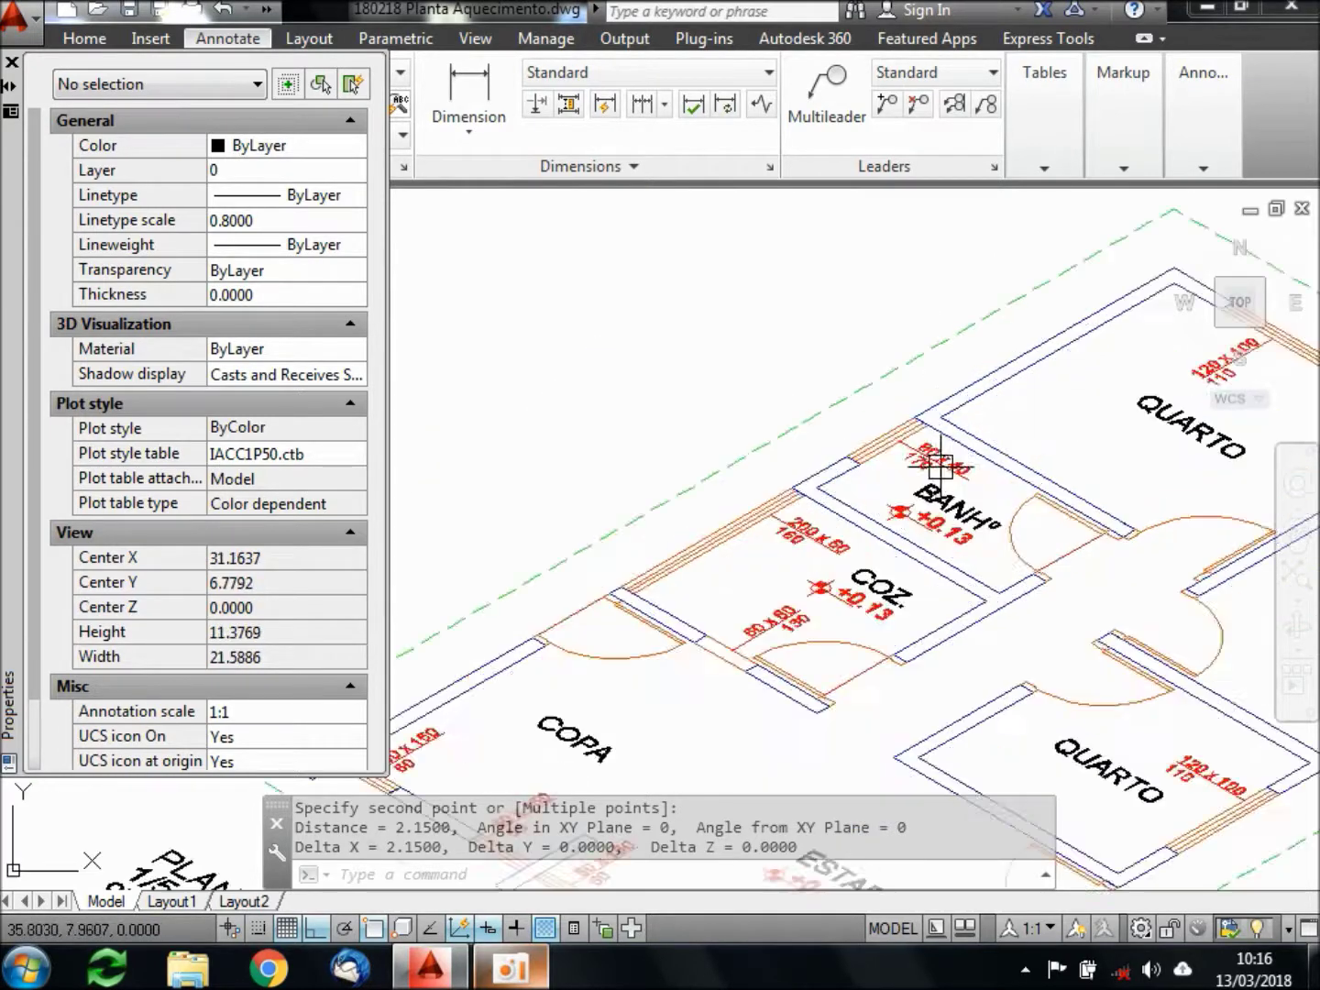
type("l")
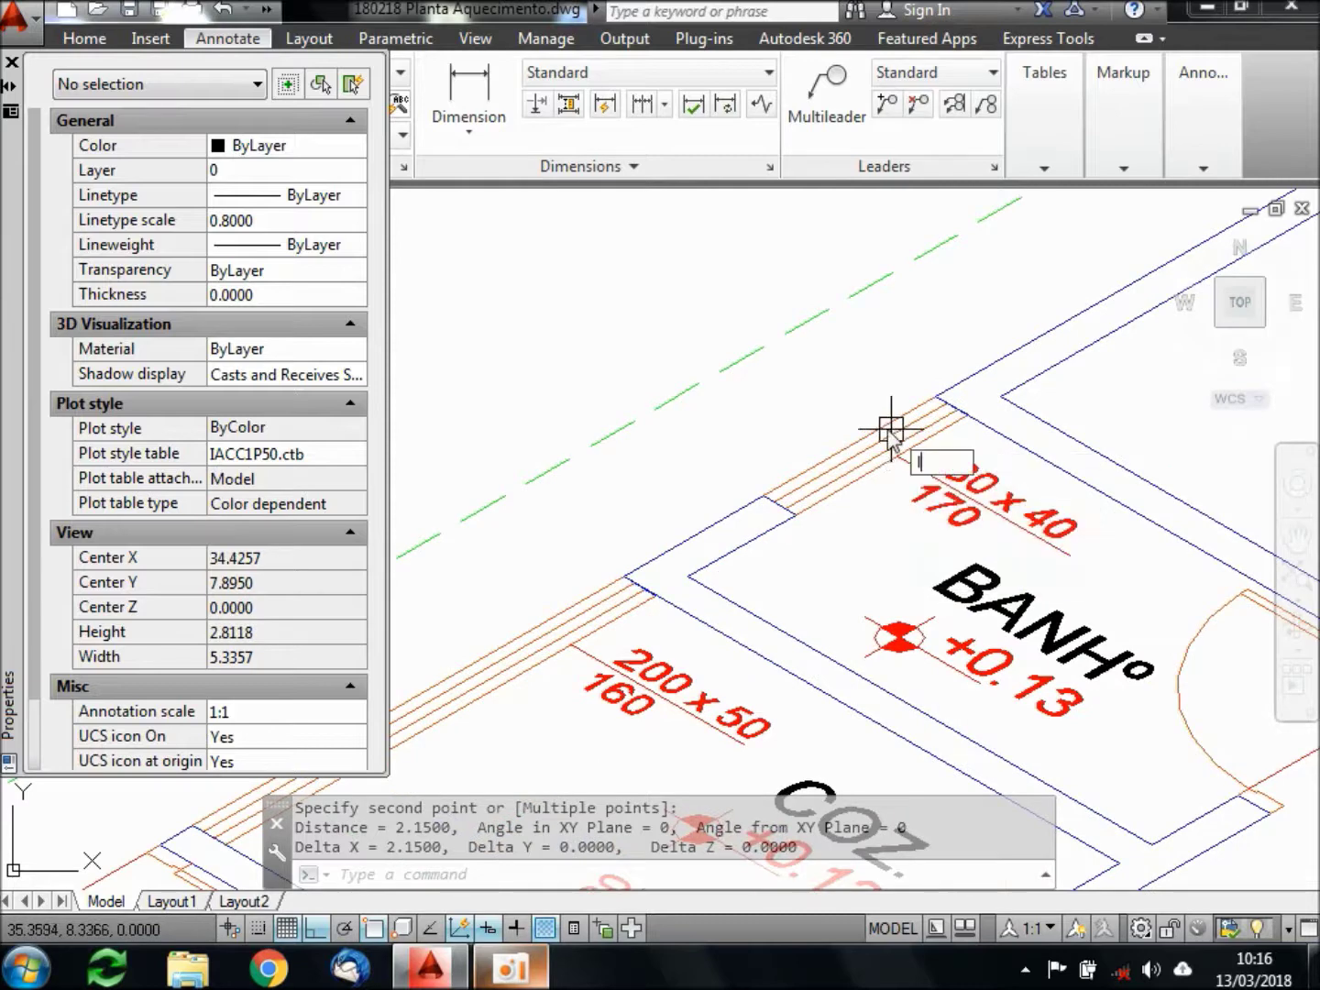
key("Return")
left_click(881, 467)
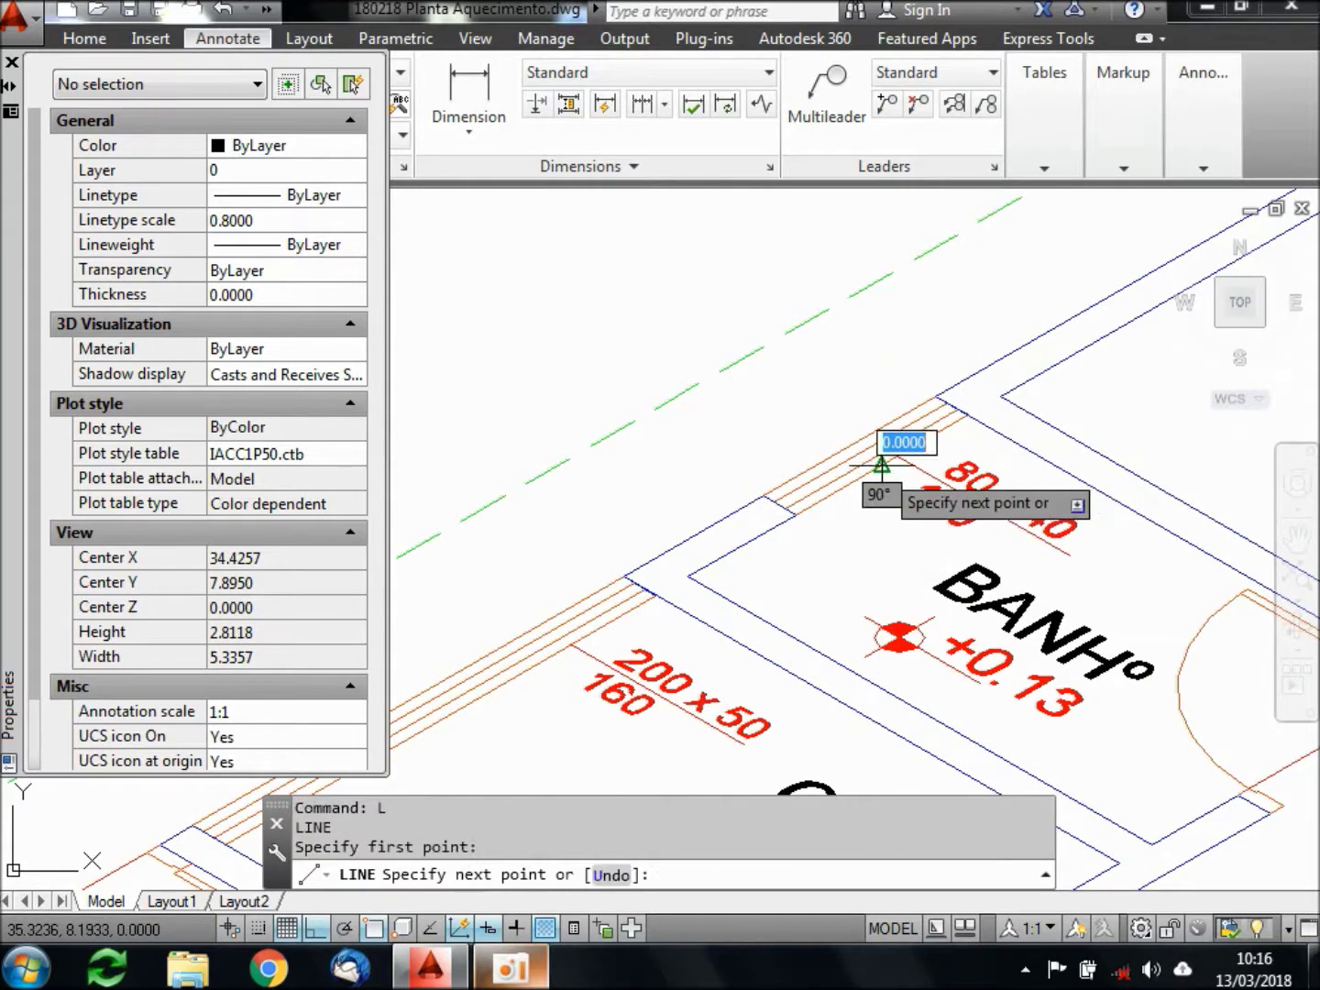
scroll(886, 445, "down", 5)
type("1")
key("Return")
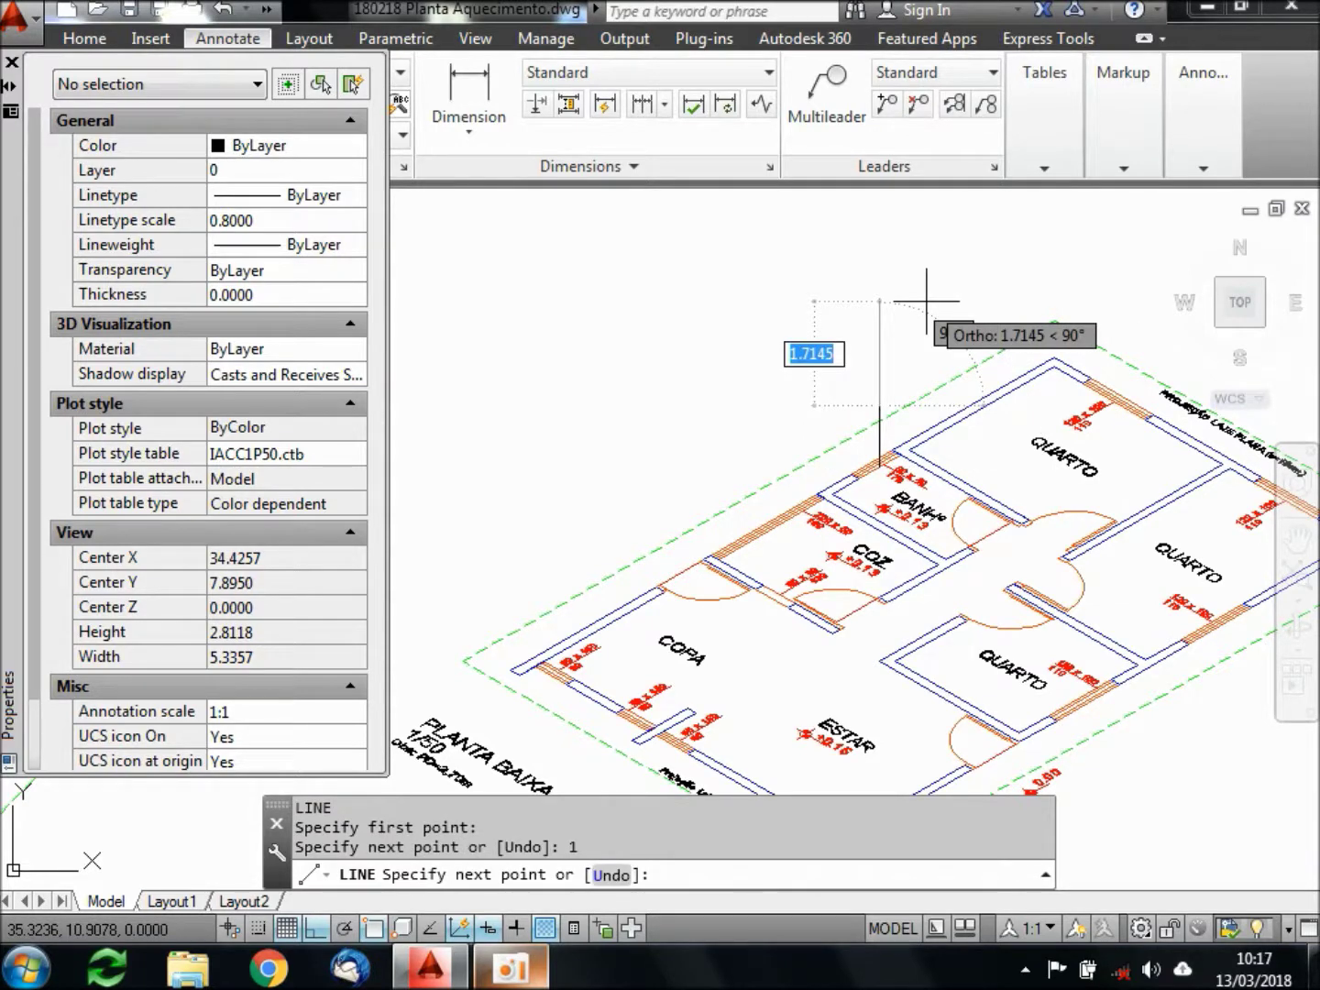
Continue the line from the vertical segment's upper end with a 1-unit segment at 30° and finish it
type("@ 1")
key("Tab")
type("30")
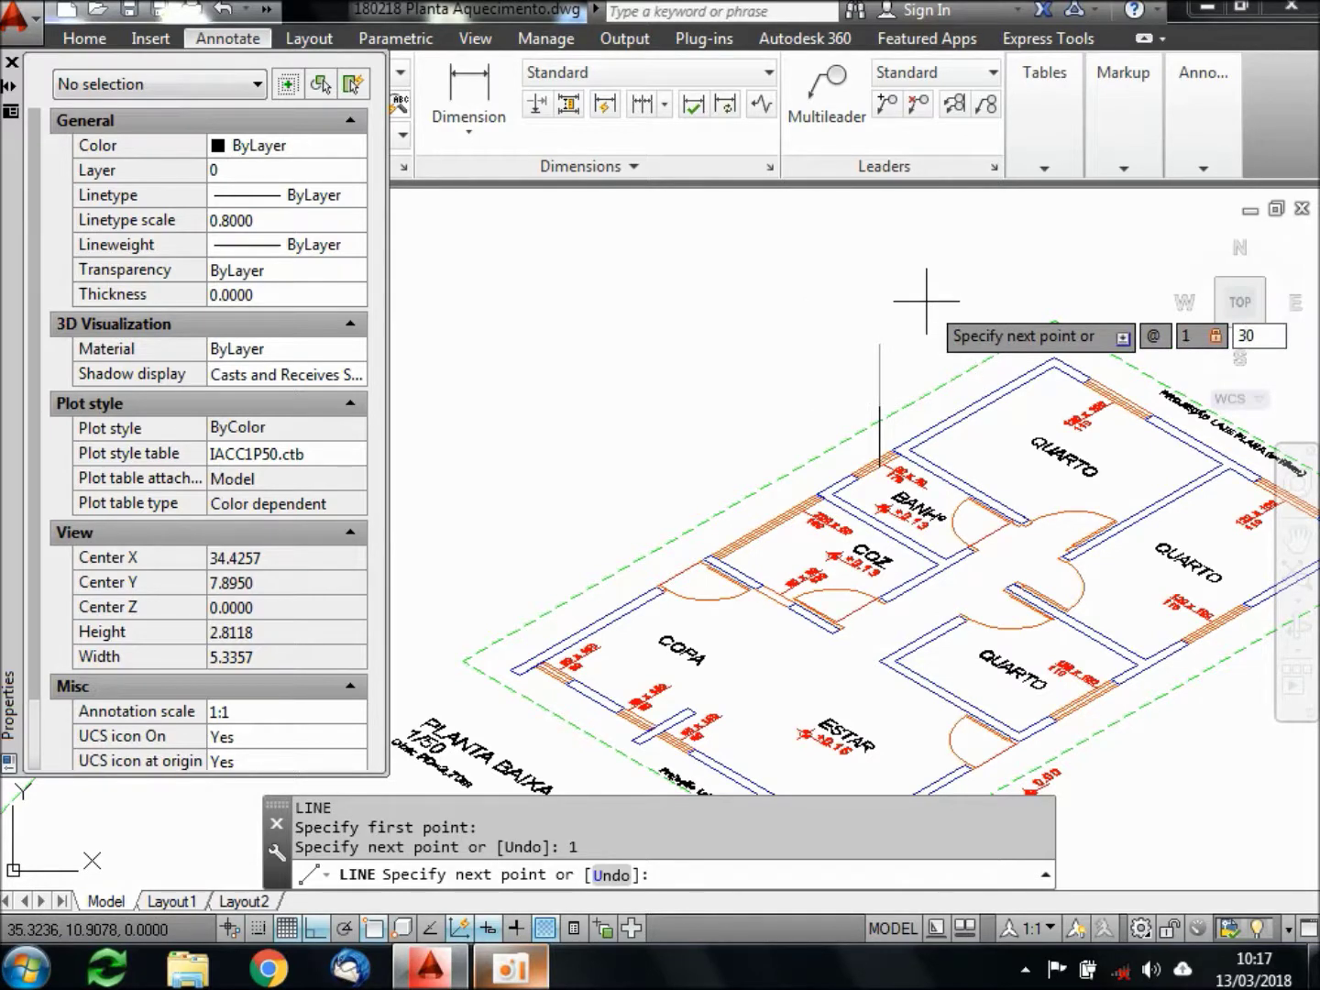
key("Return")
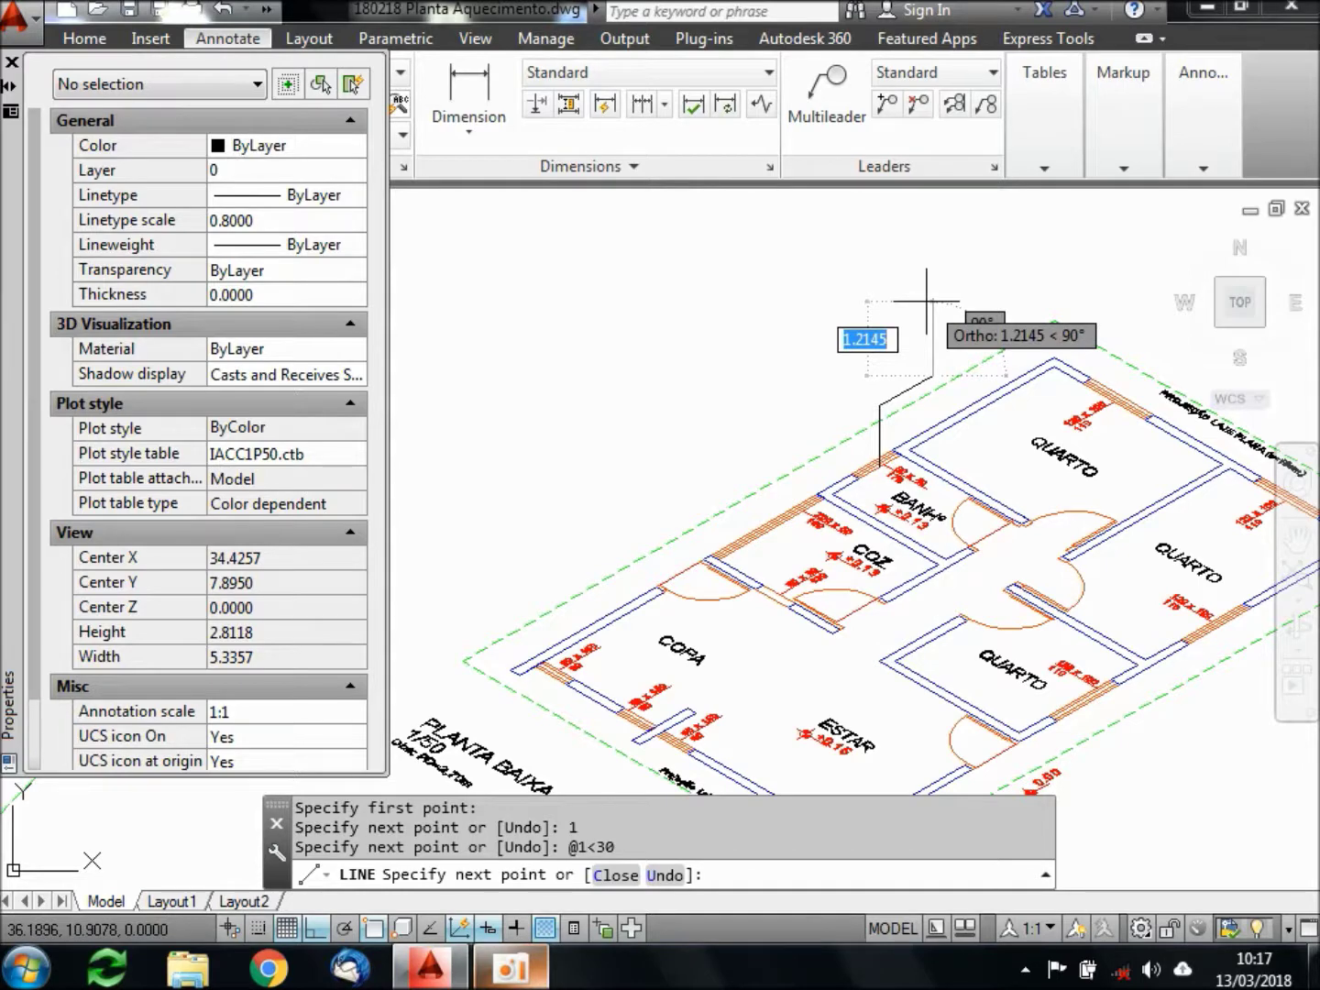
key("Return")
Mirror the 30° line about a vertical axis through its upper endpoint, keeping the original
scroll(923, 412, "down", 6)
scroll(932, 372, "up", 4)
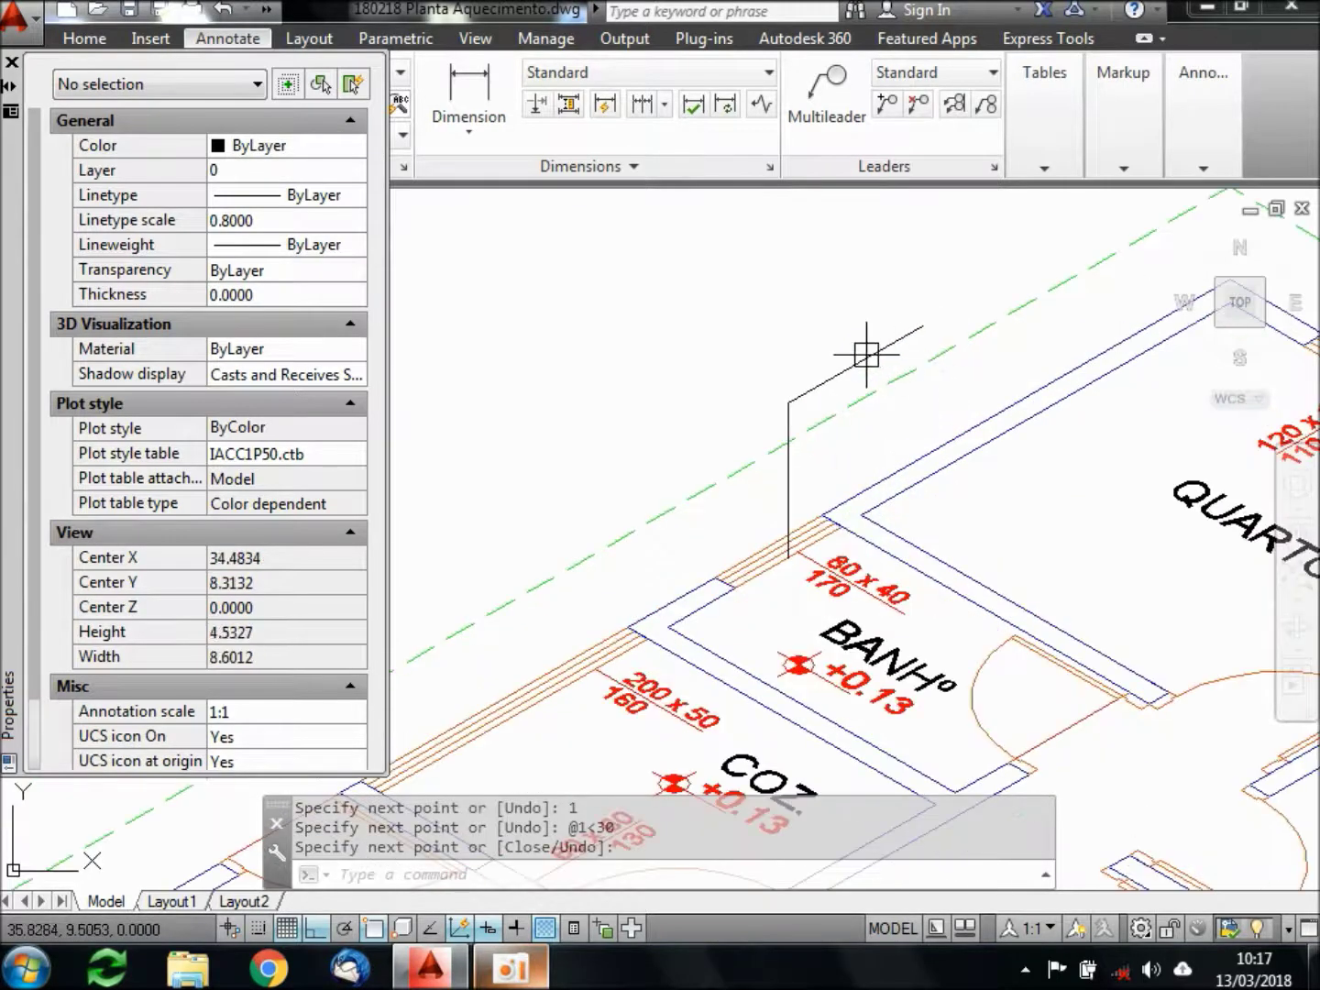
scroll(870, 414, "up", 2)
type("mi")
key("Return")
left_click(958, 275)
key("Return")
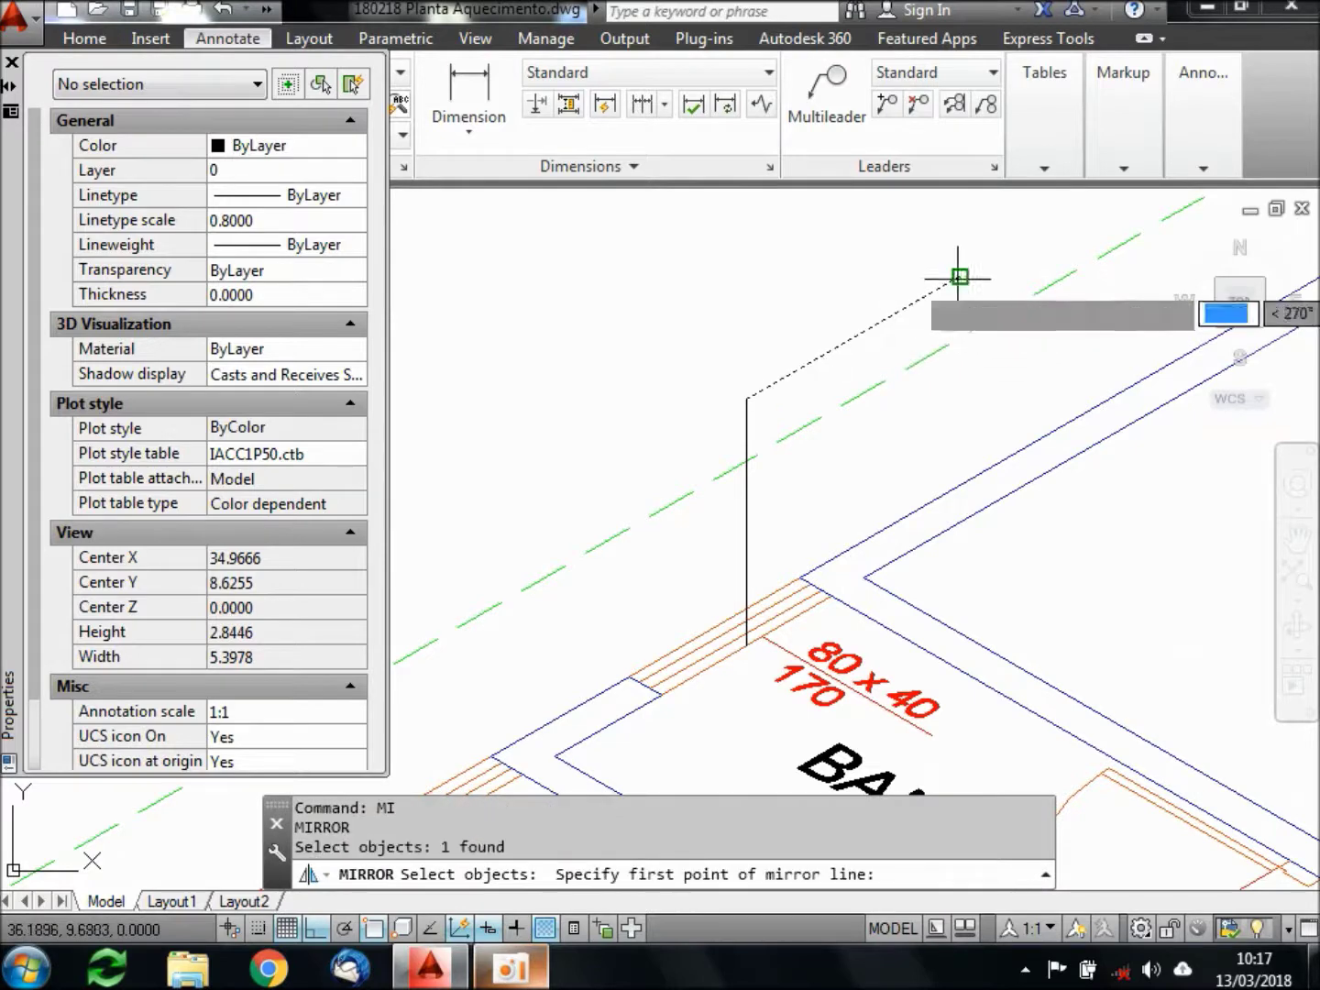
left_click(959, 277)
left_click(931, 286)
scroll(932, 363, "down", 4)
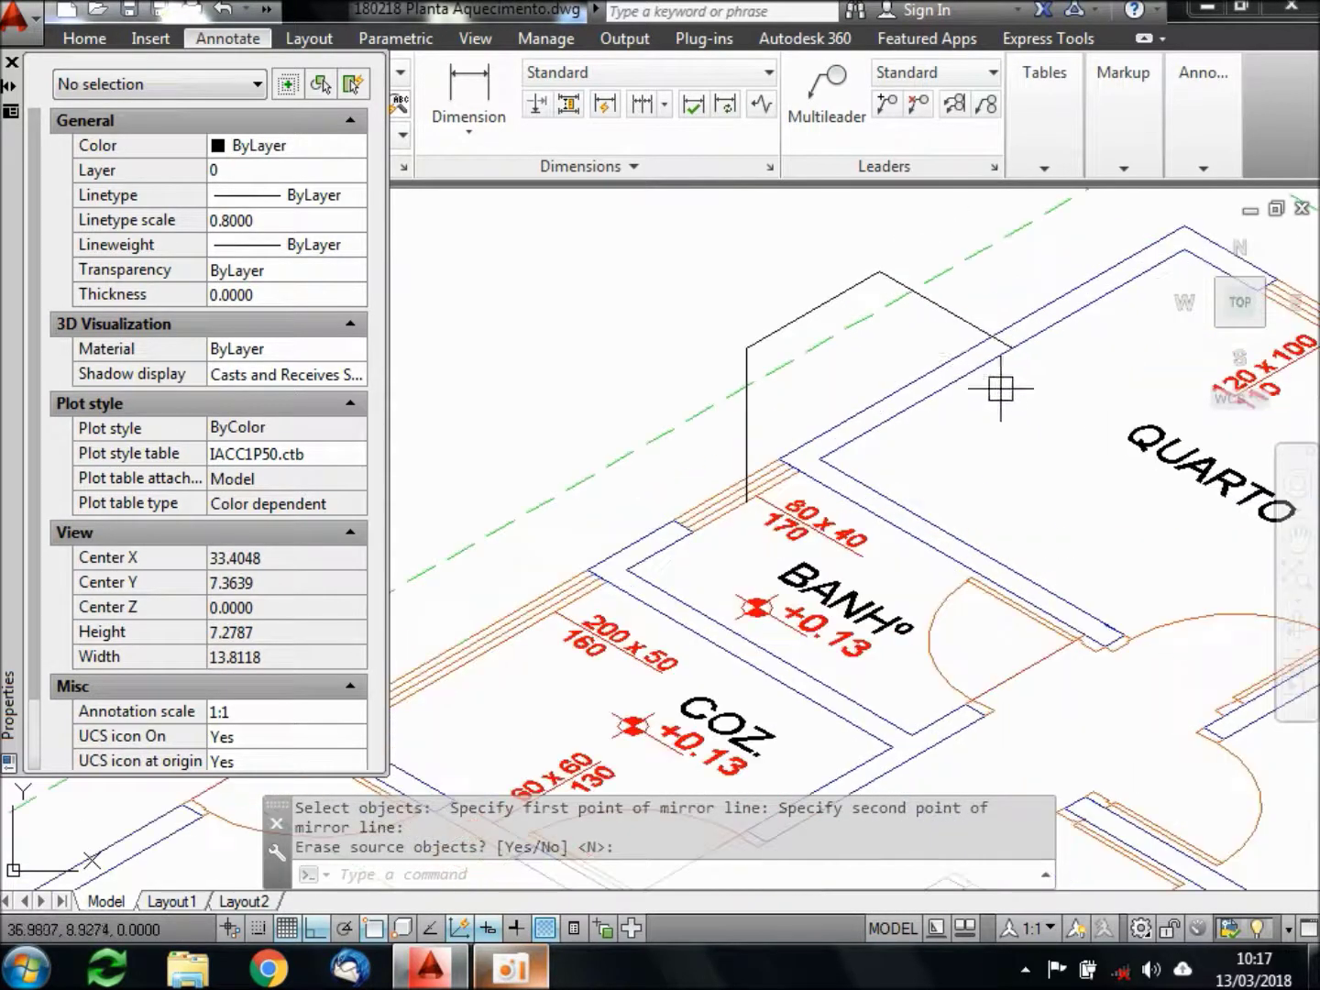
key("Return")
Select the vertical line and both sloping lines together to check their length in the properties, and clear the selection
left_click(944, 310)
left_click(806, 313)
left_click(748, 434)
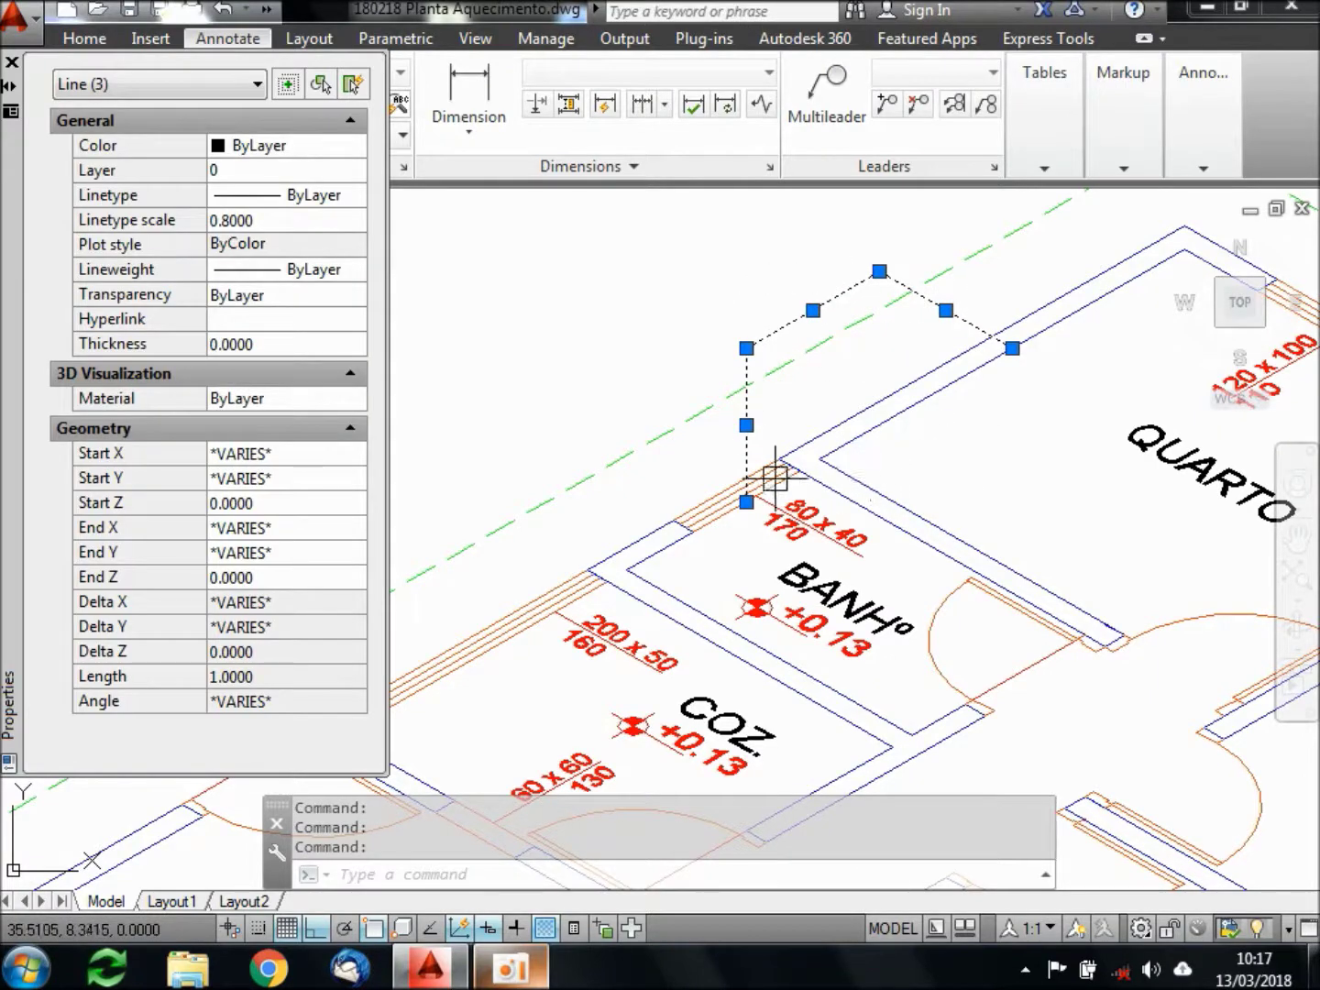
key("Escape")
scroll(766, 481, "down", 5)
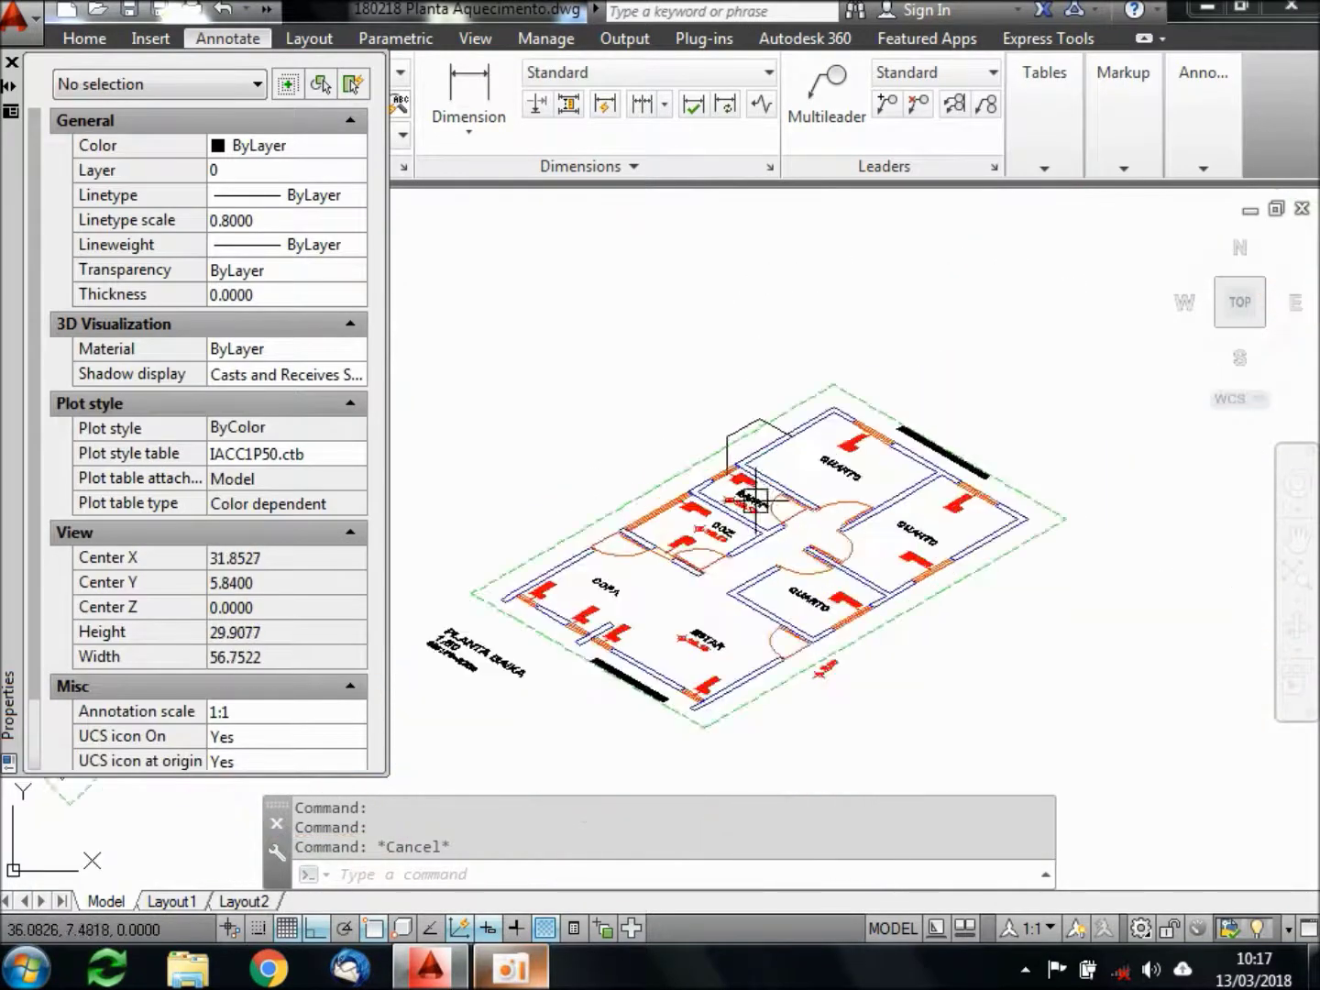
scroll(766, 491, "up", 4)
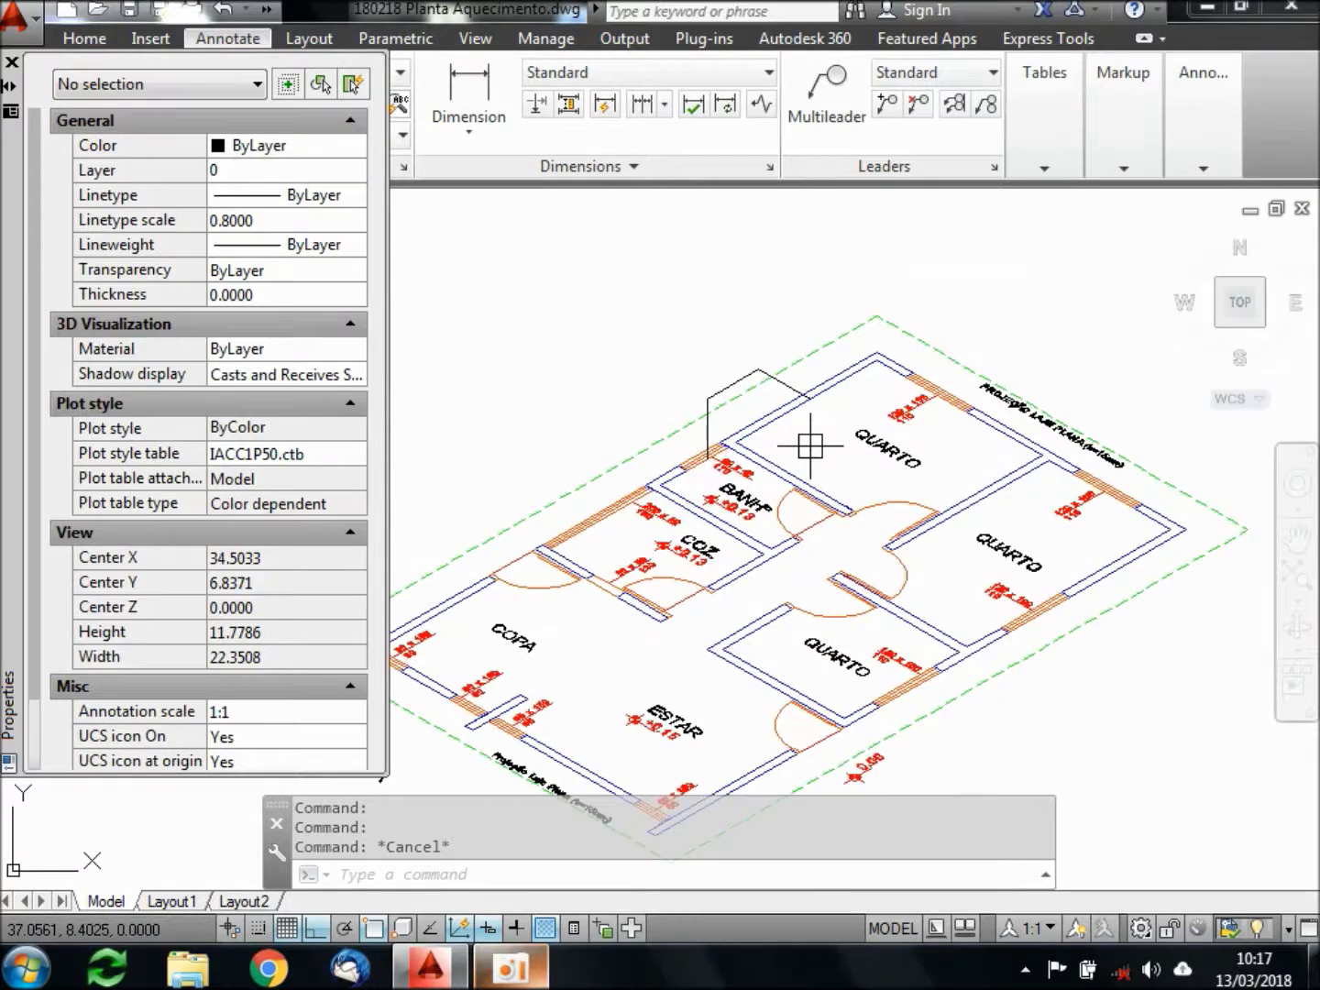
scroll(813, 419, "down", 6)
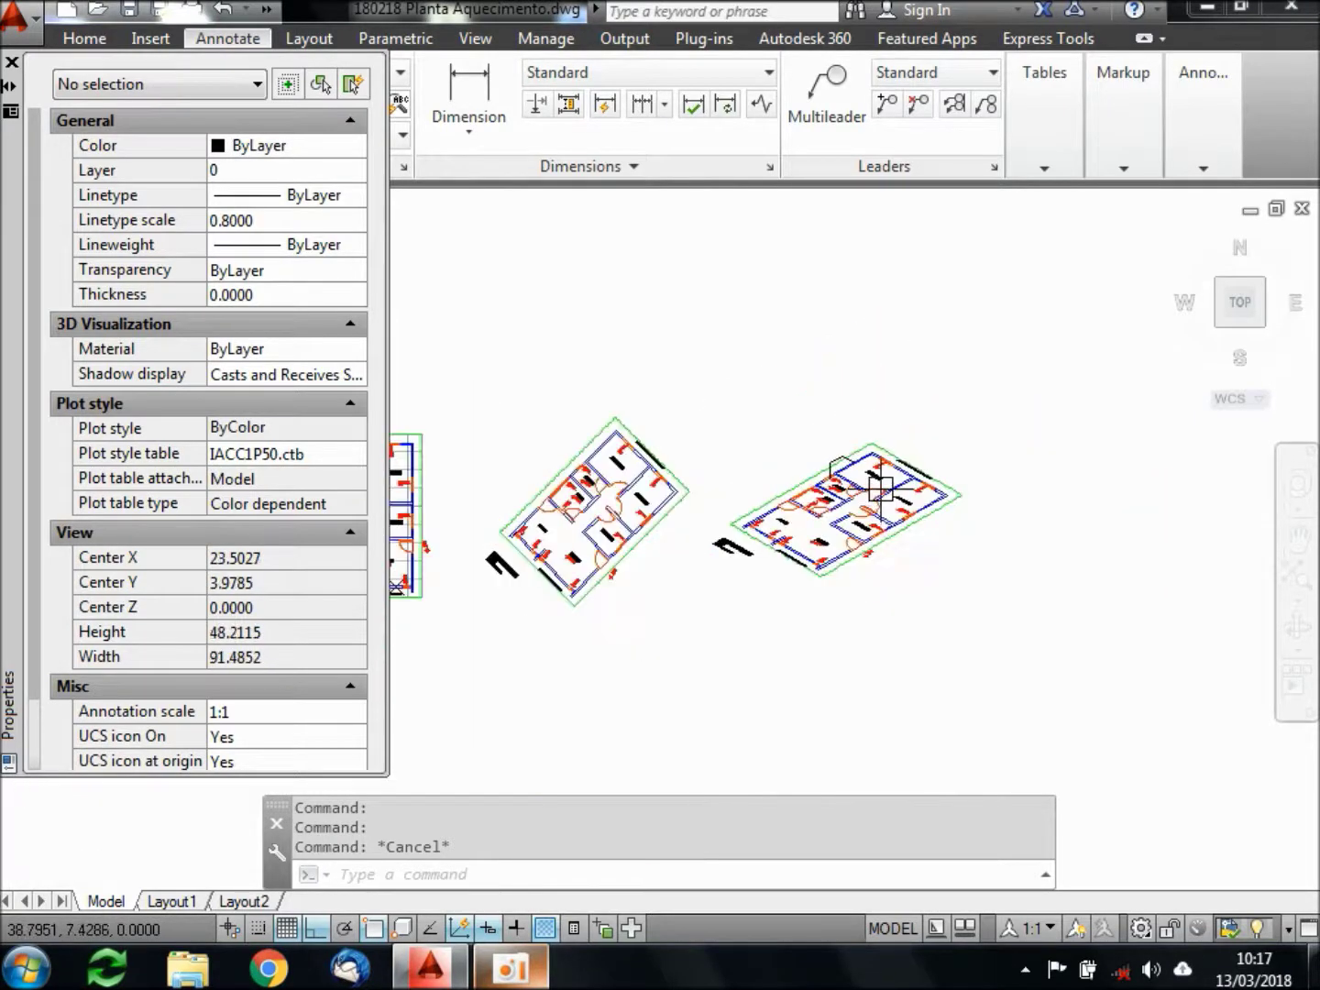
mouse_move(867, 600)
middle_mouse_down()
mouse_move(875, 625)
mouse_move(1046, 628)
middle_mouse_up()
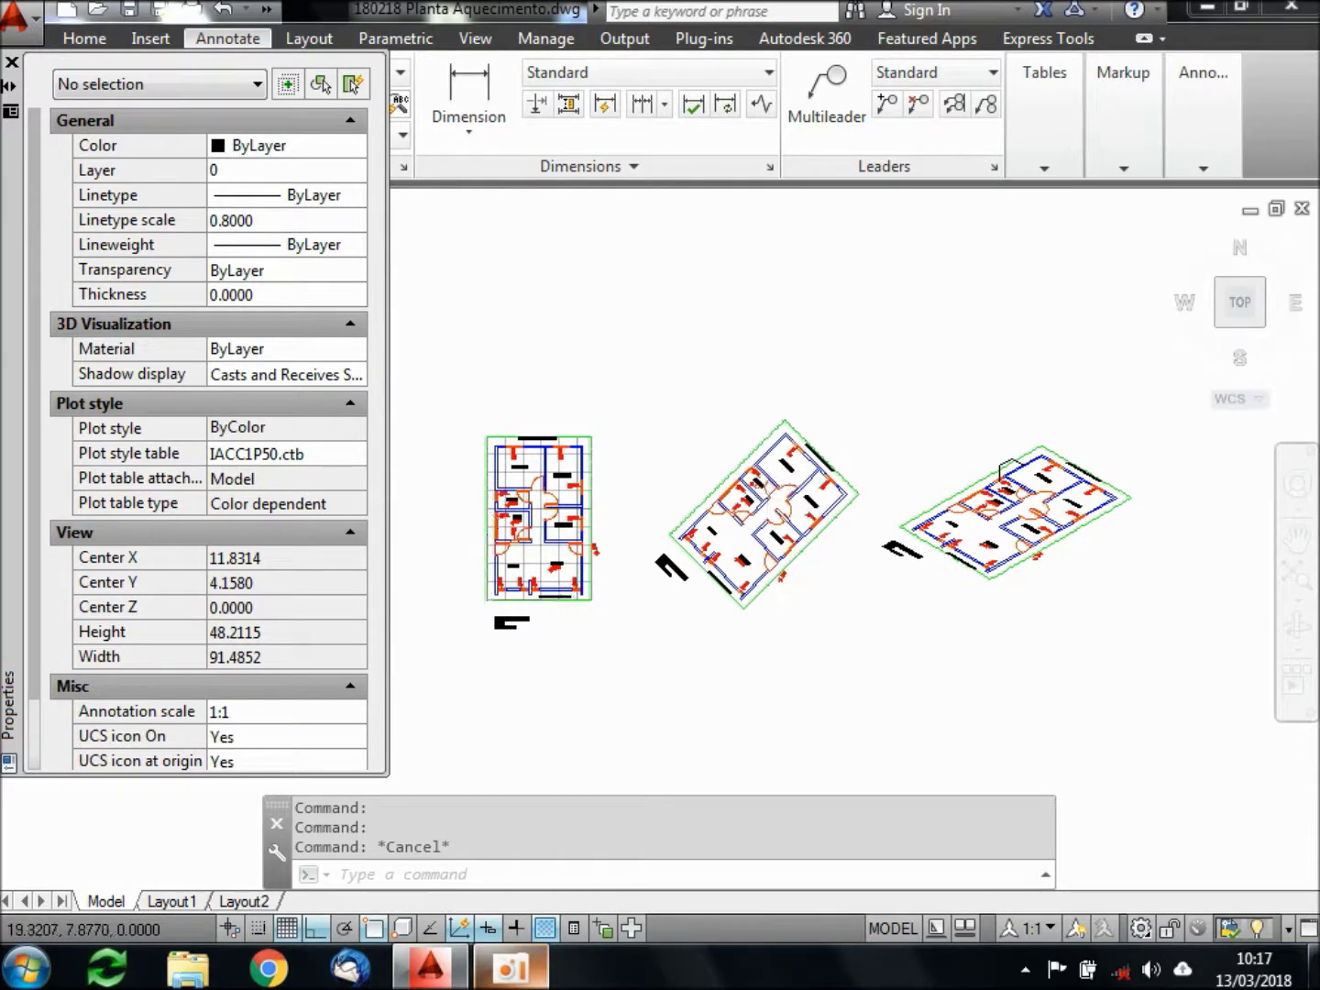
scroll(771, 486, "up", 6)
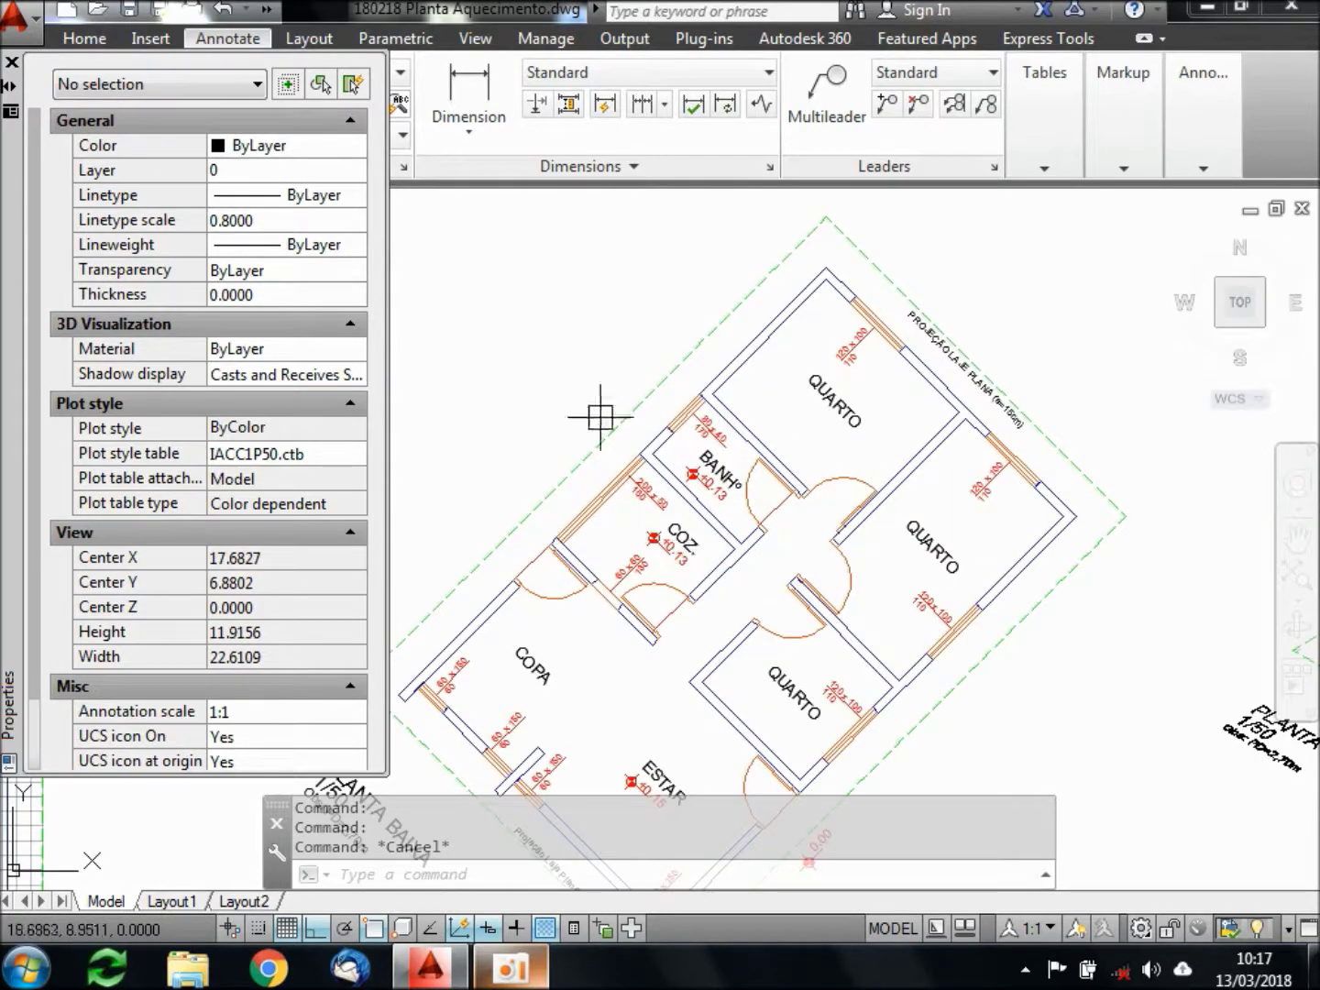
Select the isometric floor plan block to examine its X, Y and Z scale factors in the properties, and clear the selection
scroll(544, 525, "down", 5)
middle_click_drag(543, 523, 787, 604, "shift")
scroll(786, 605, "up", 4)
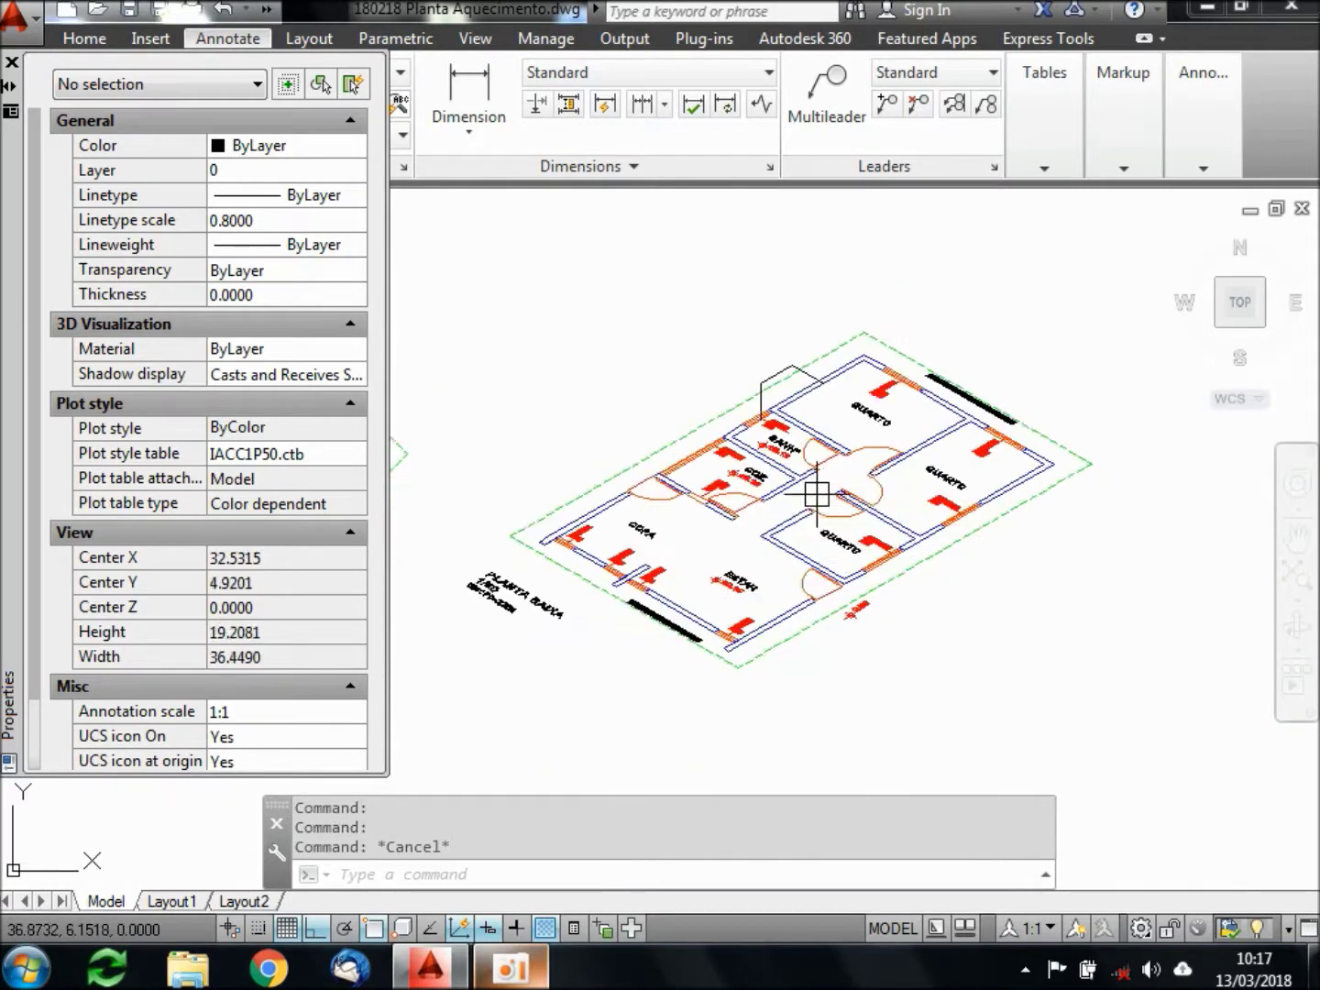
left_click(758, 456)
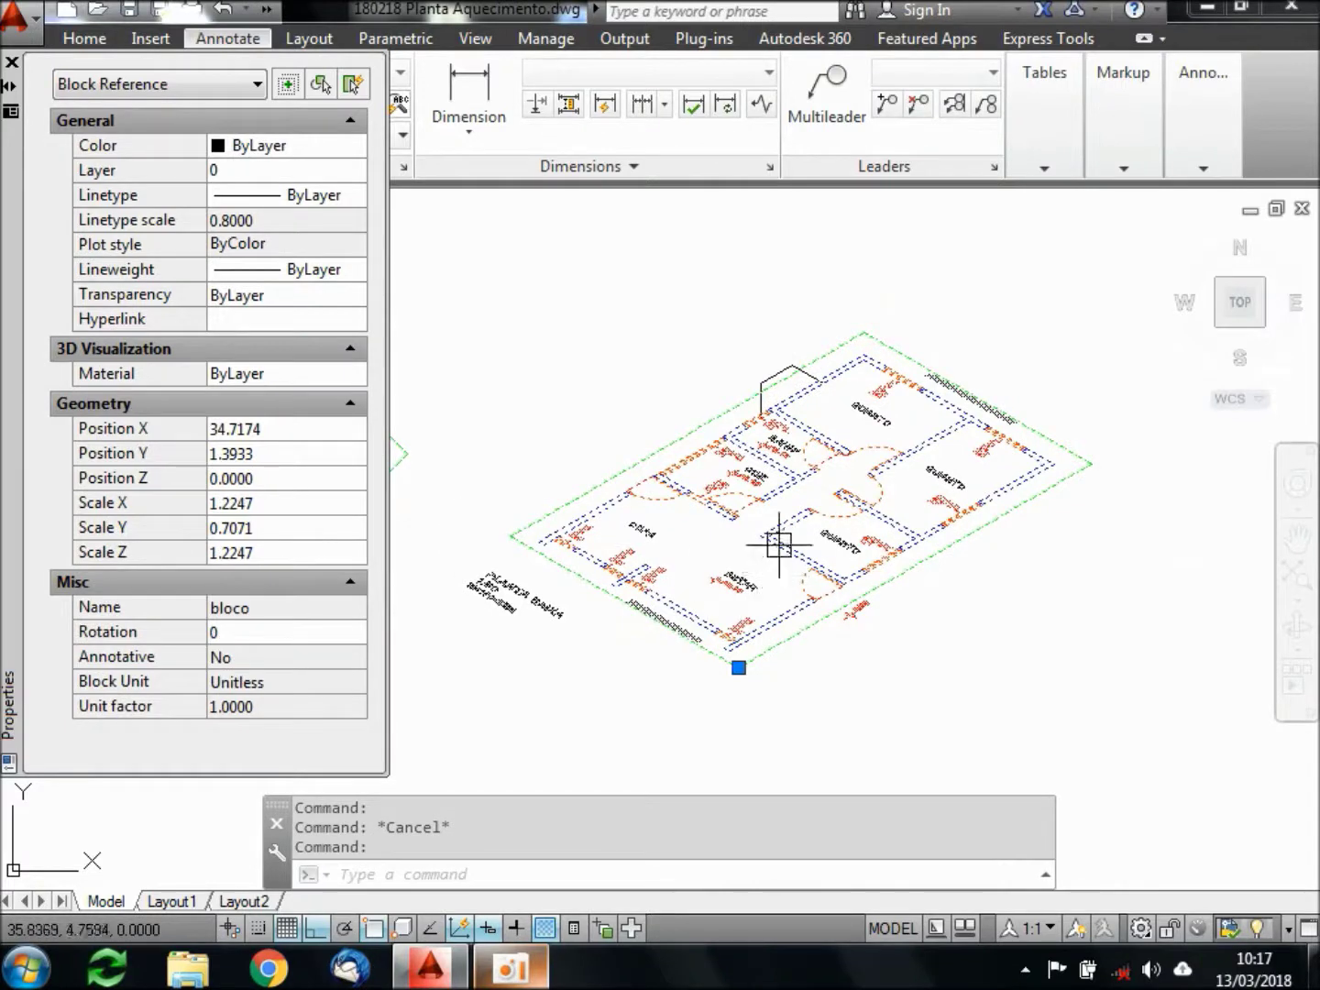
left_click(289, 506)
left_click(285, 528)
left_click(290, 554)
left_click(285, 527)
left_click(280, 505)
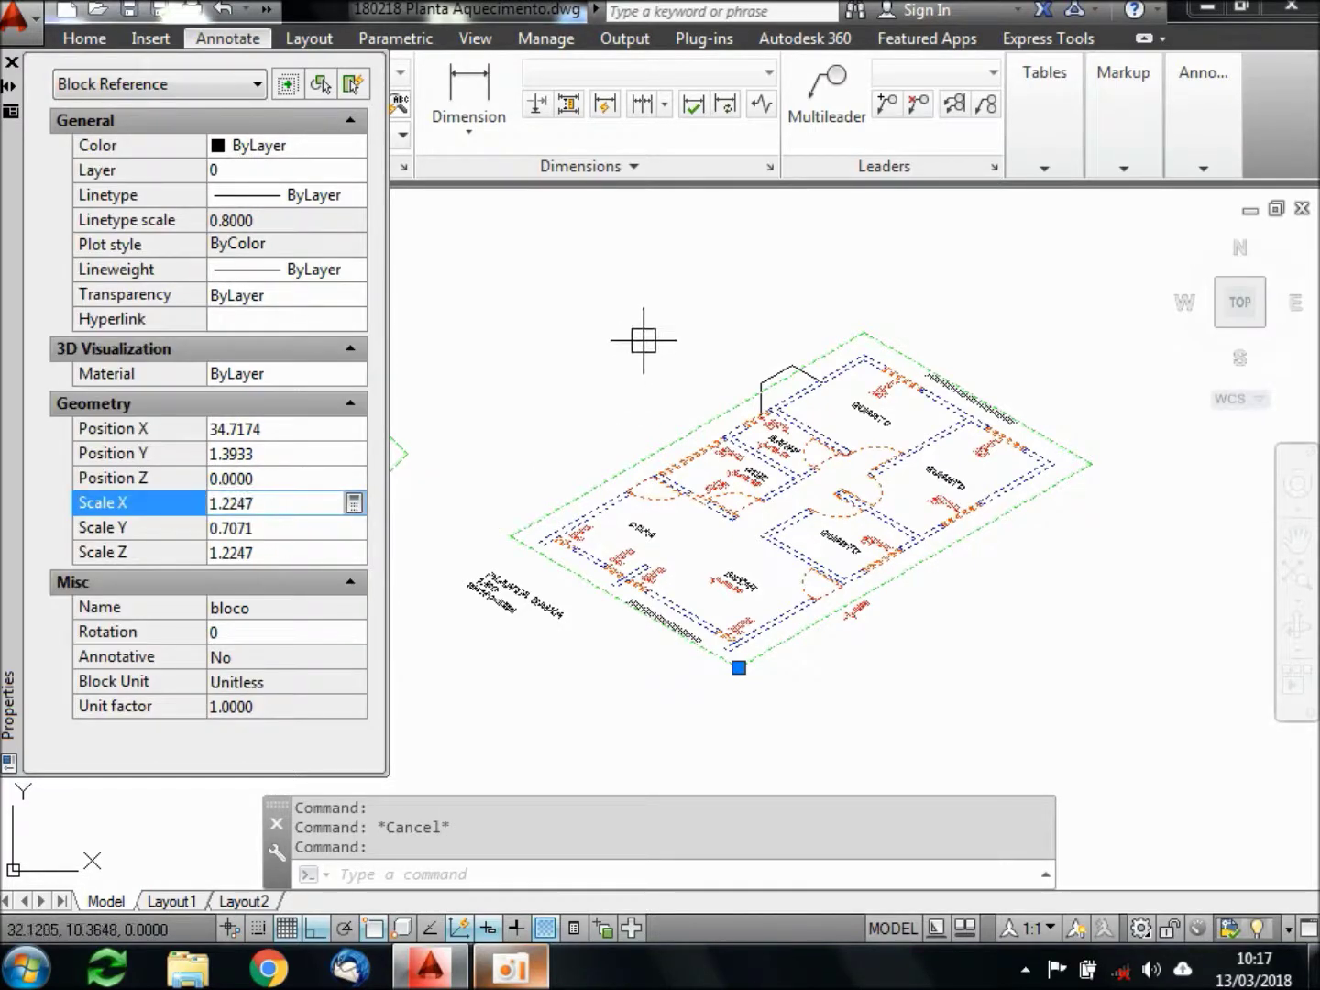
key("Escape")
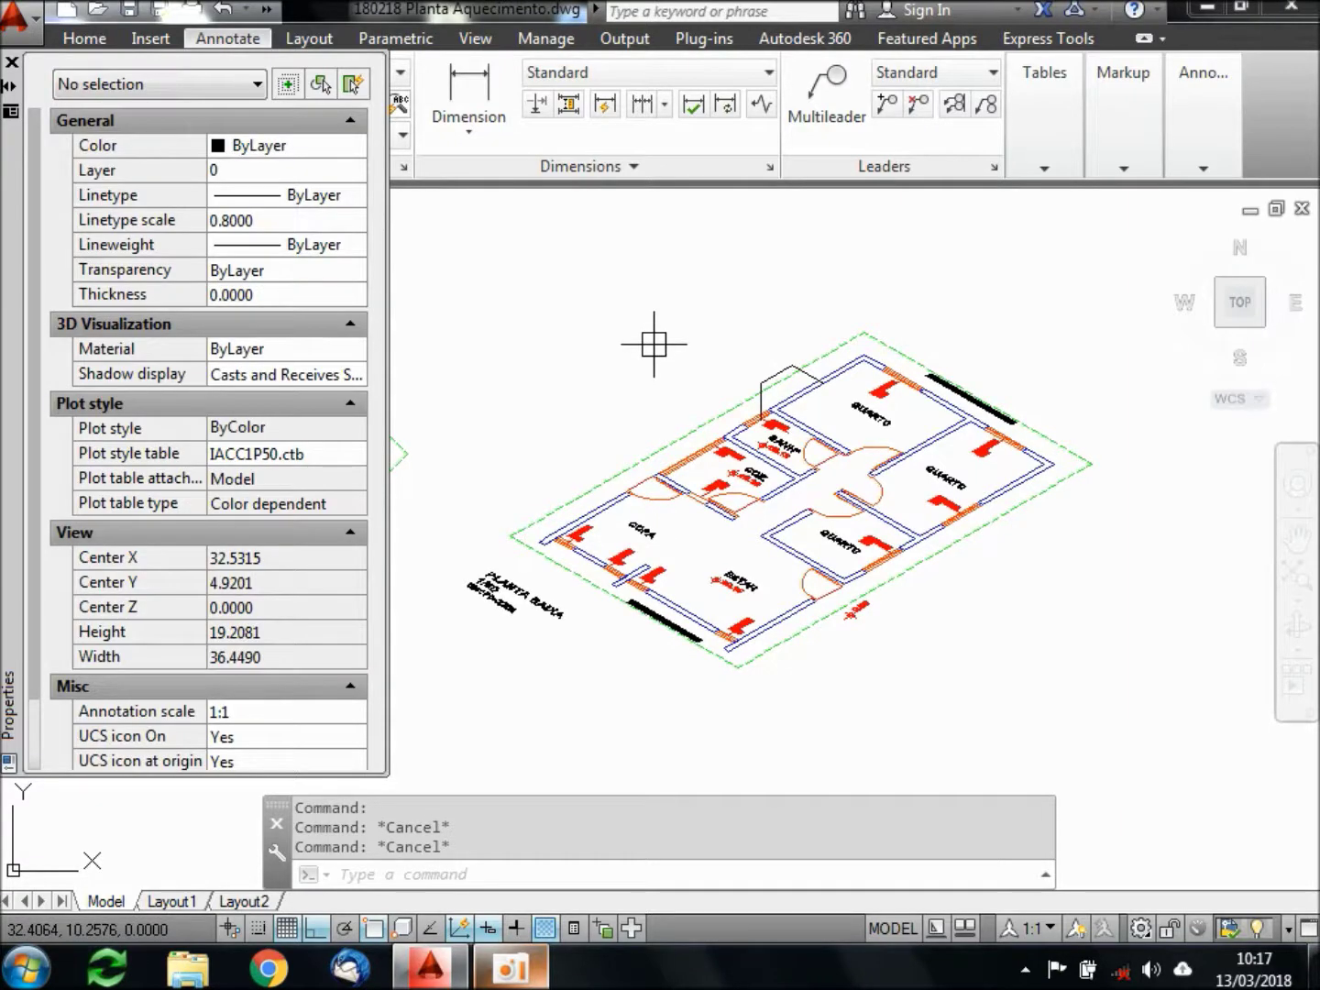
scroll(722, 433, "up", 4)
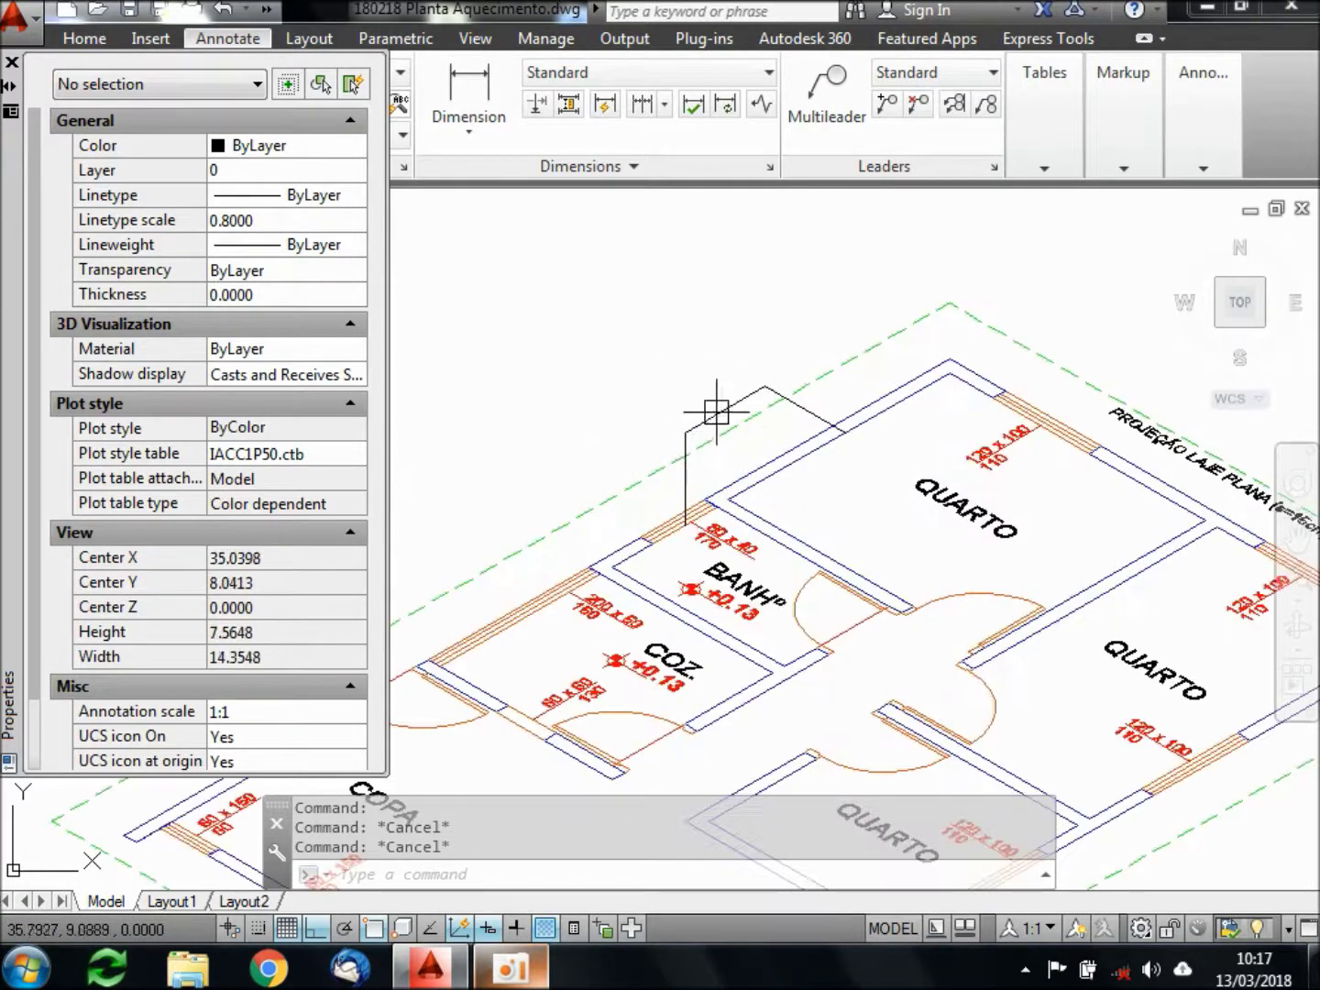
scroll(645, 333, "down", 4)
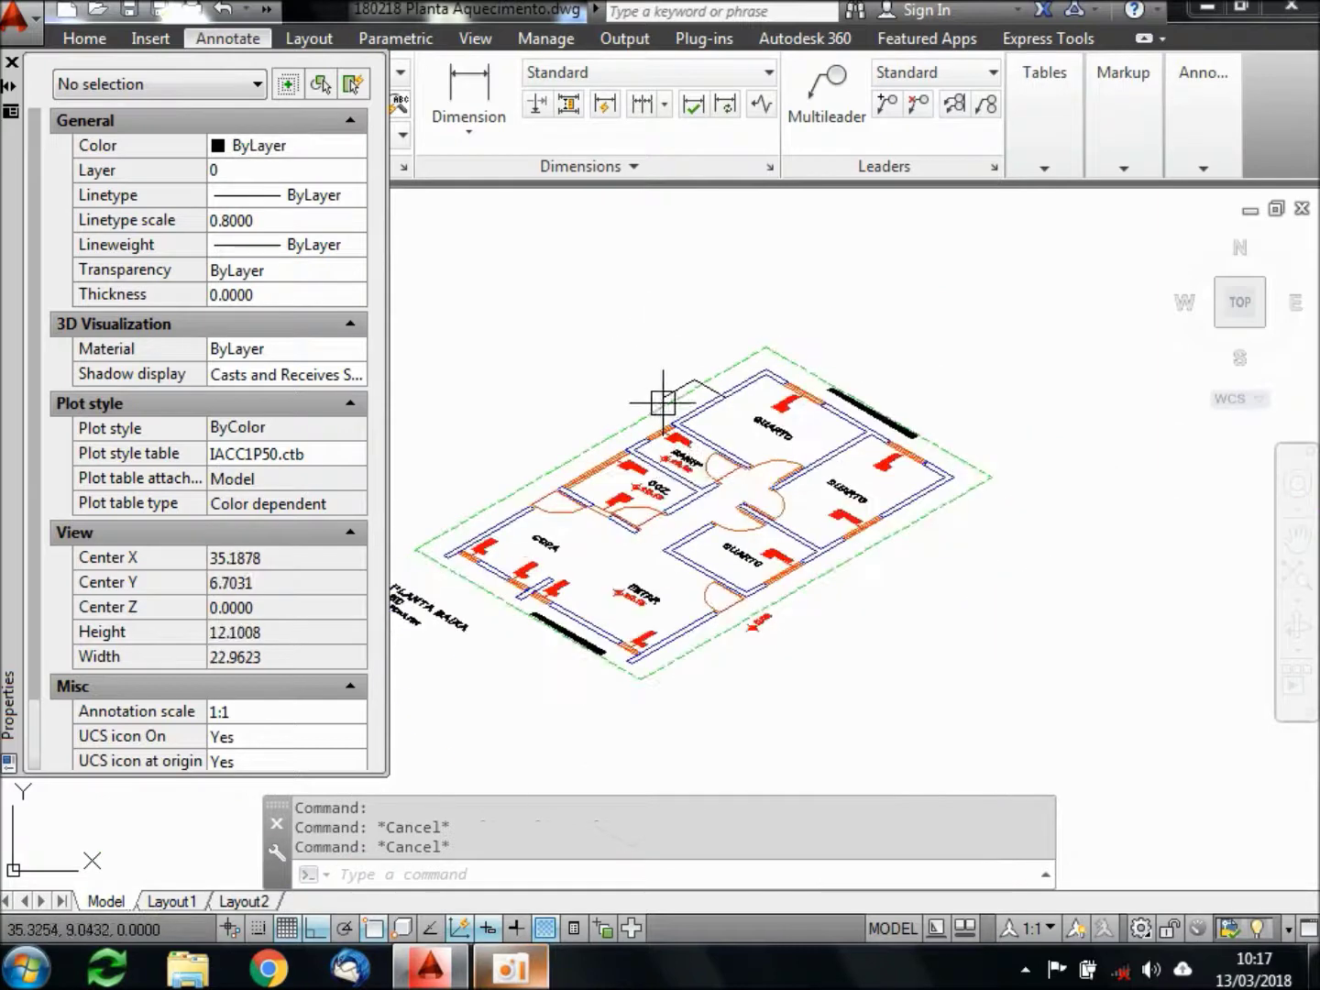
mouse_move(739, 630)
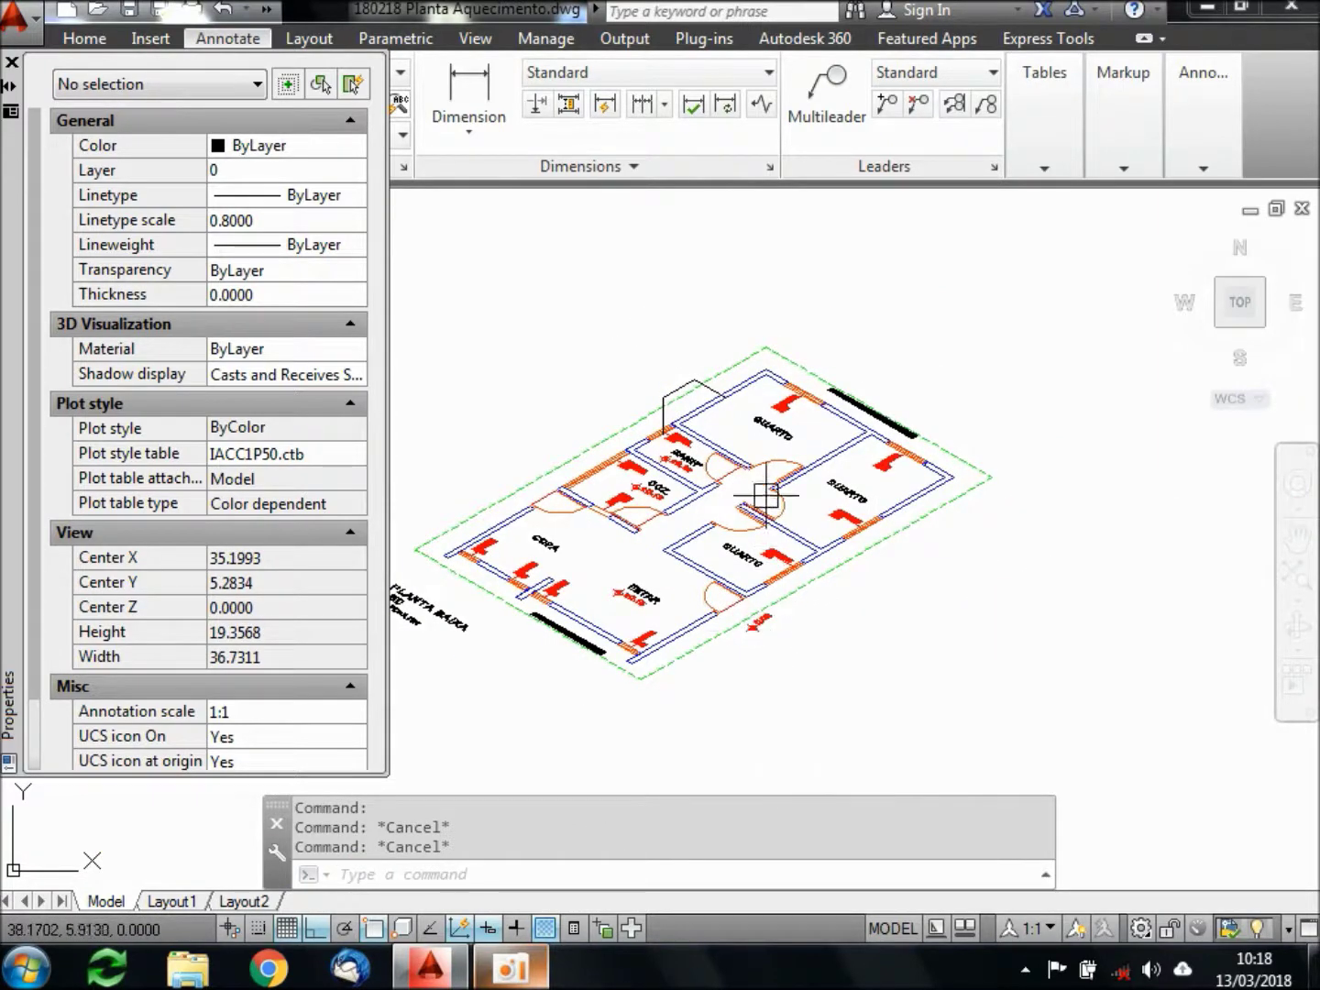
Create two new text styles named +30 and -30 based on the Standard style
scroll(778, 591, "up", 6)
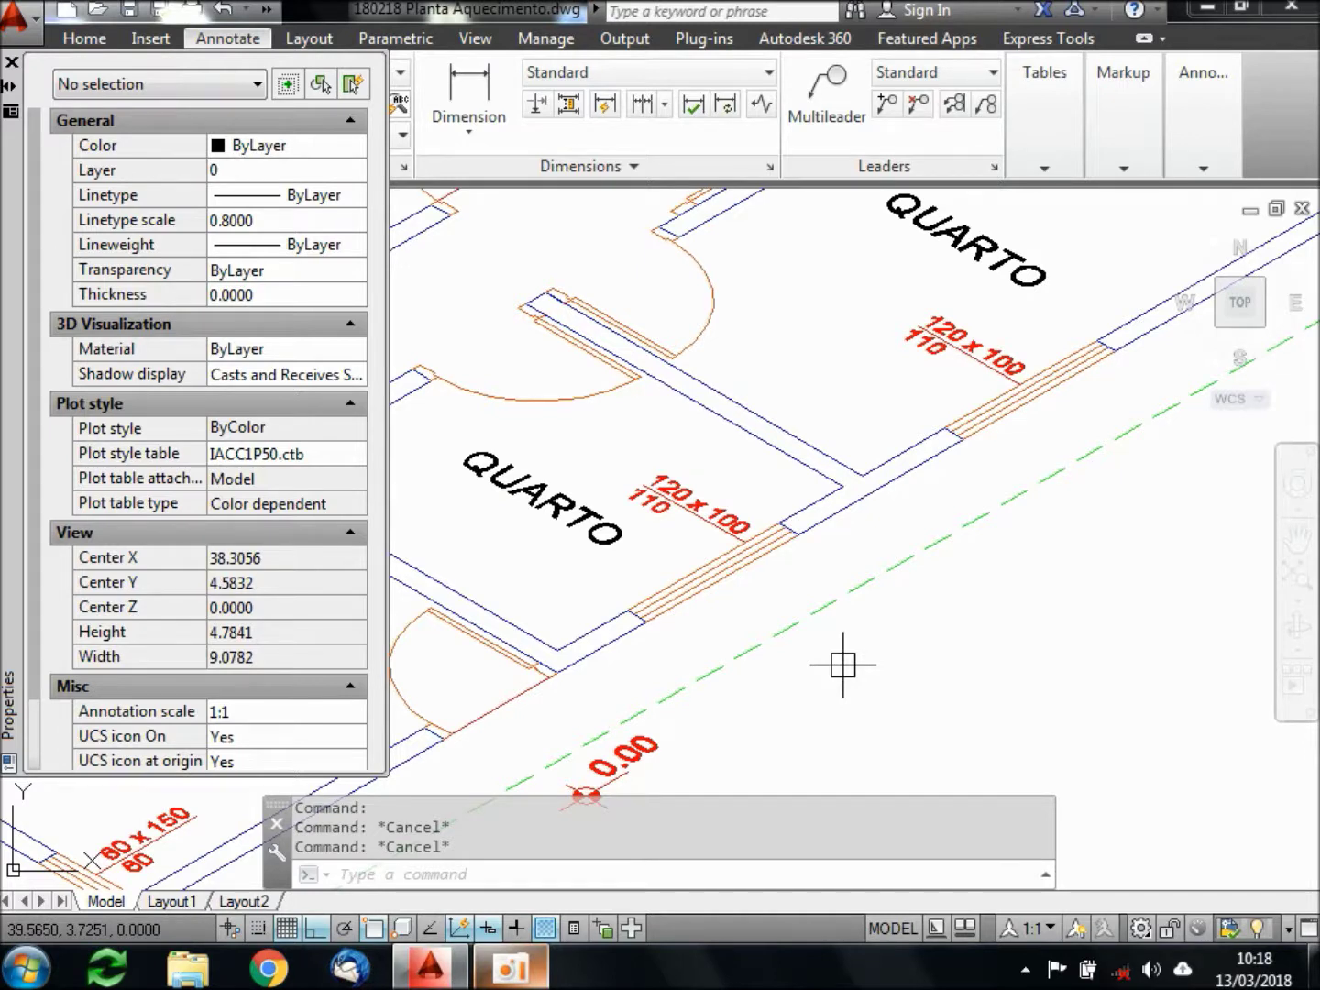
type("ST")
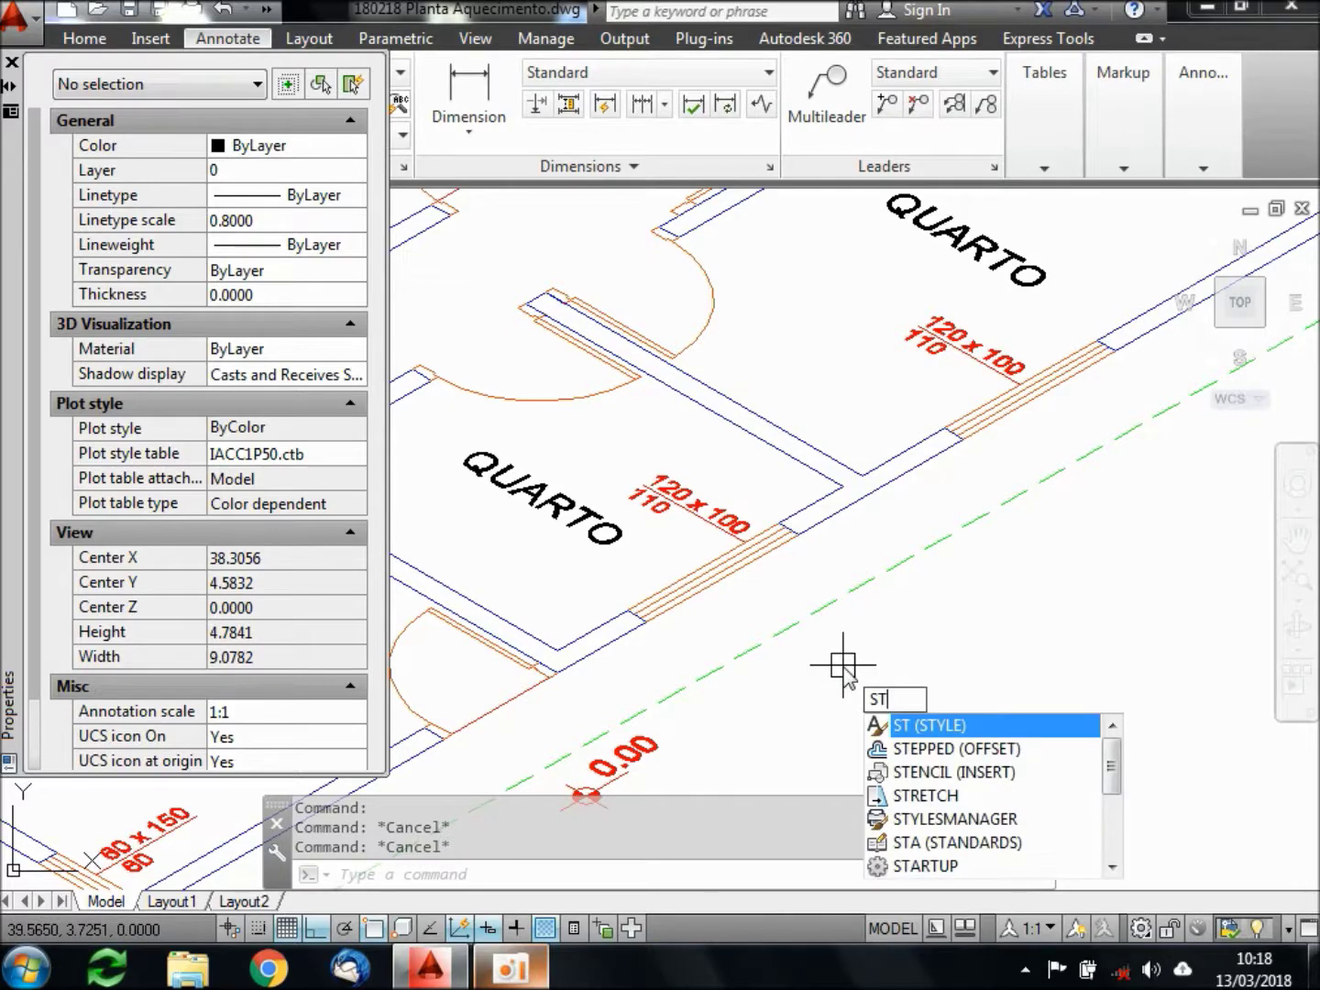
key("Return")
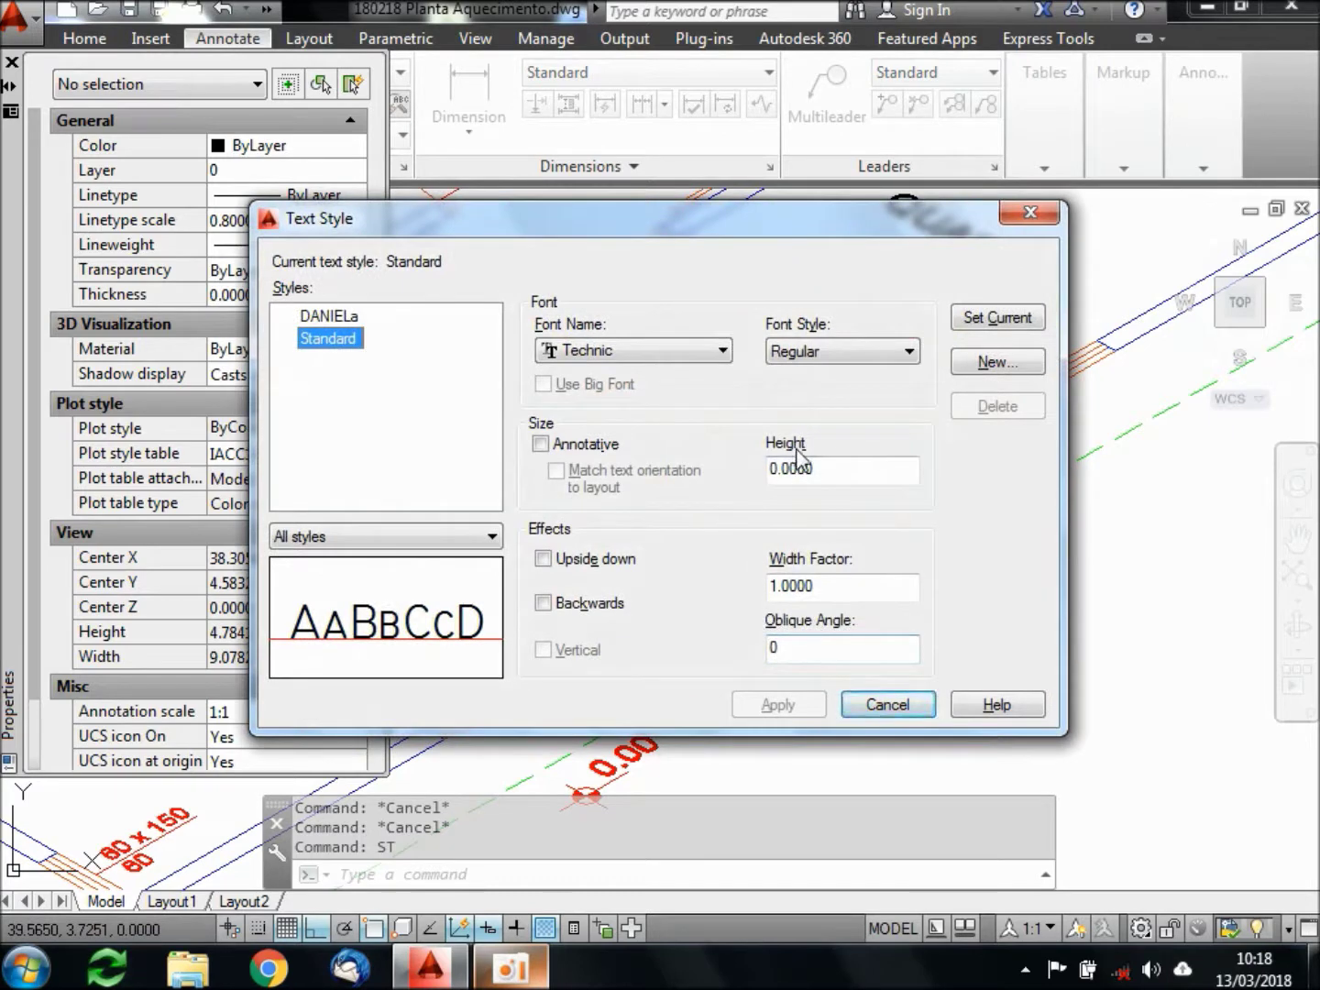
left_click(1037, 362)
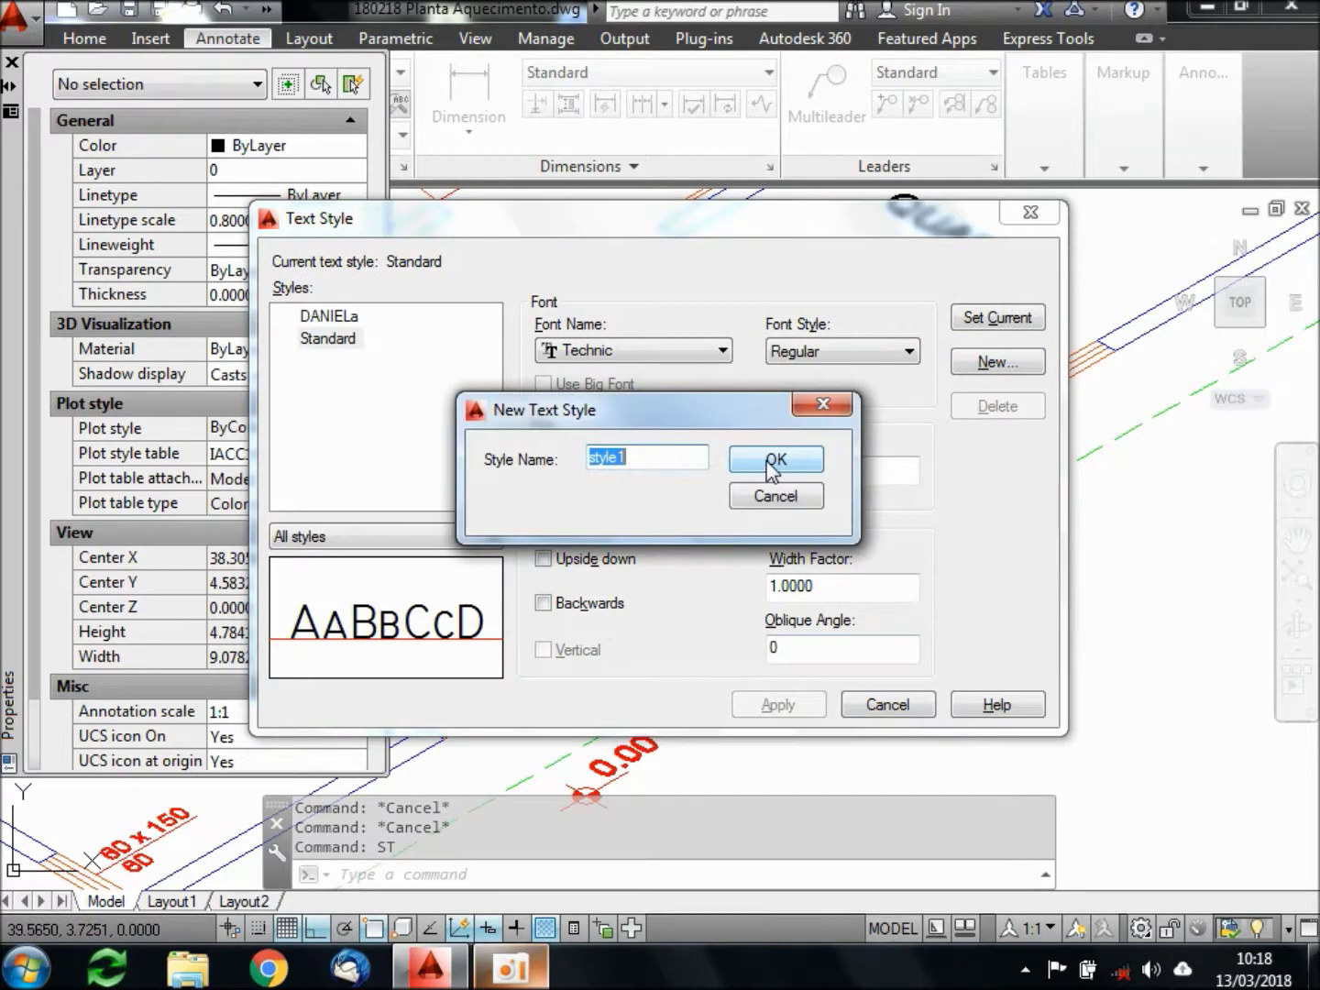
type("=")
left_click(800, 463)
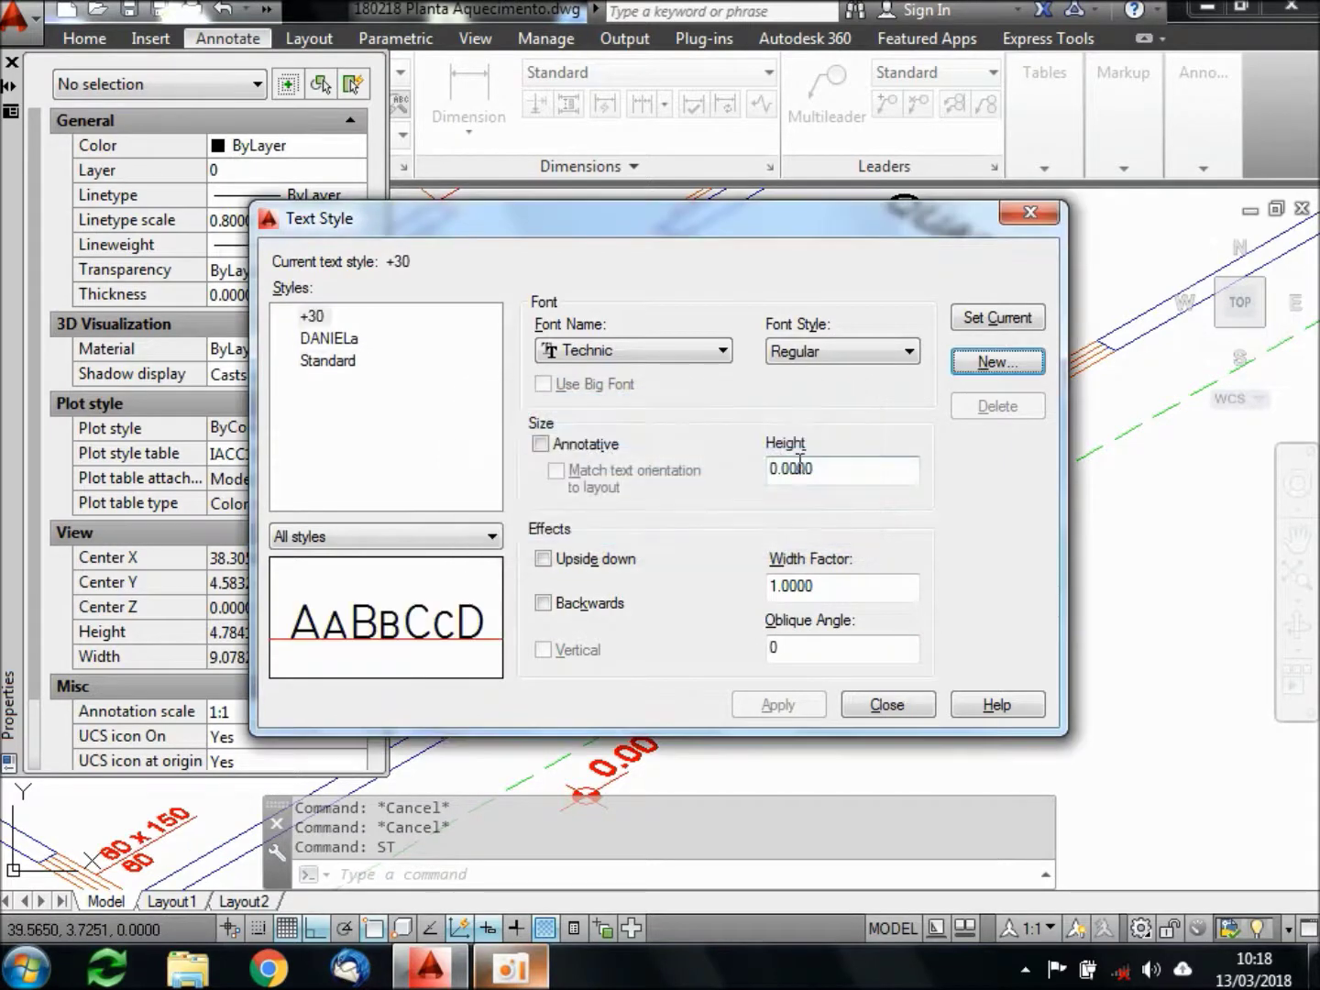
left_click(979, 364)
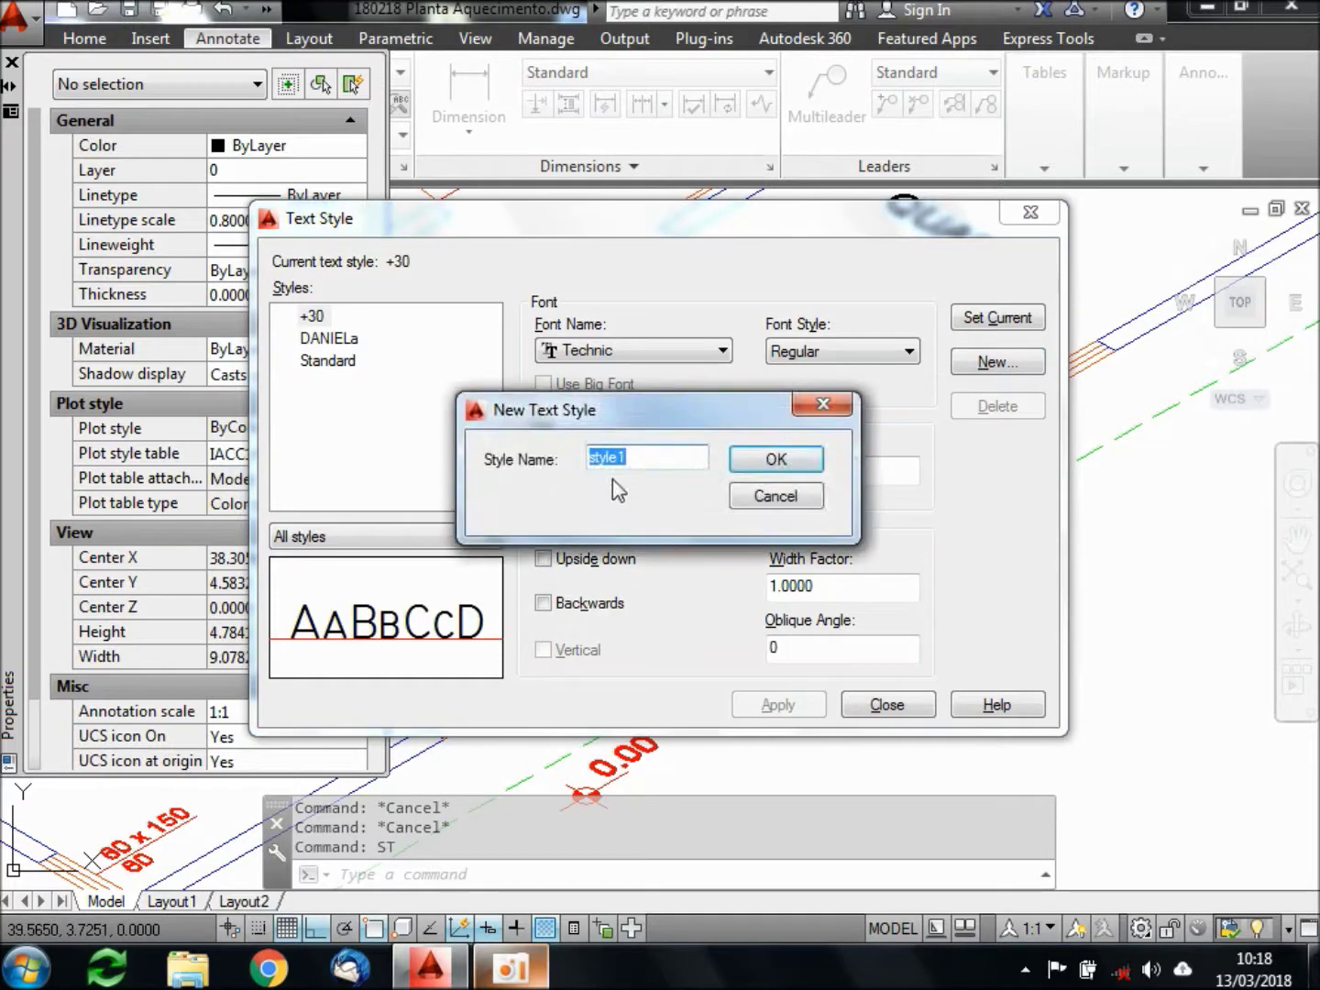
type("-30")
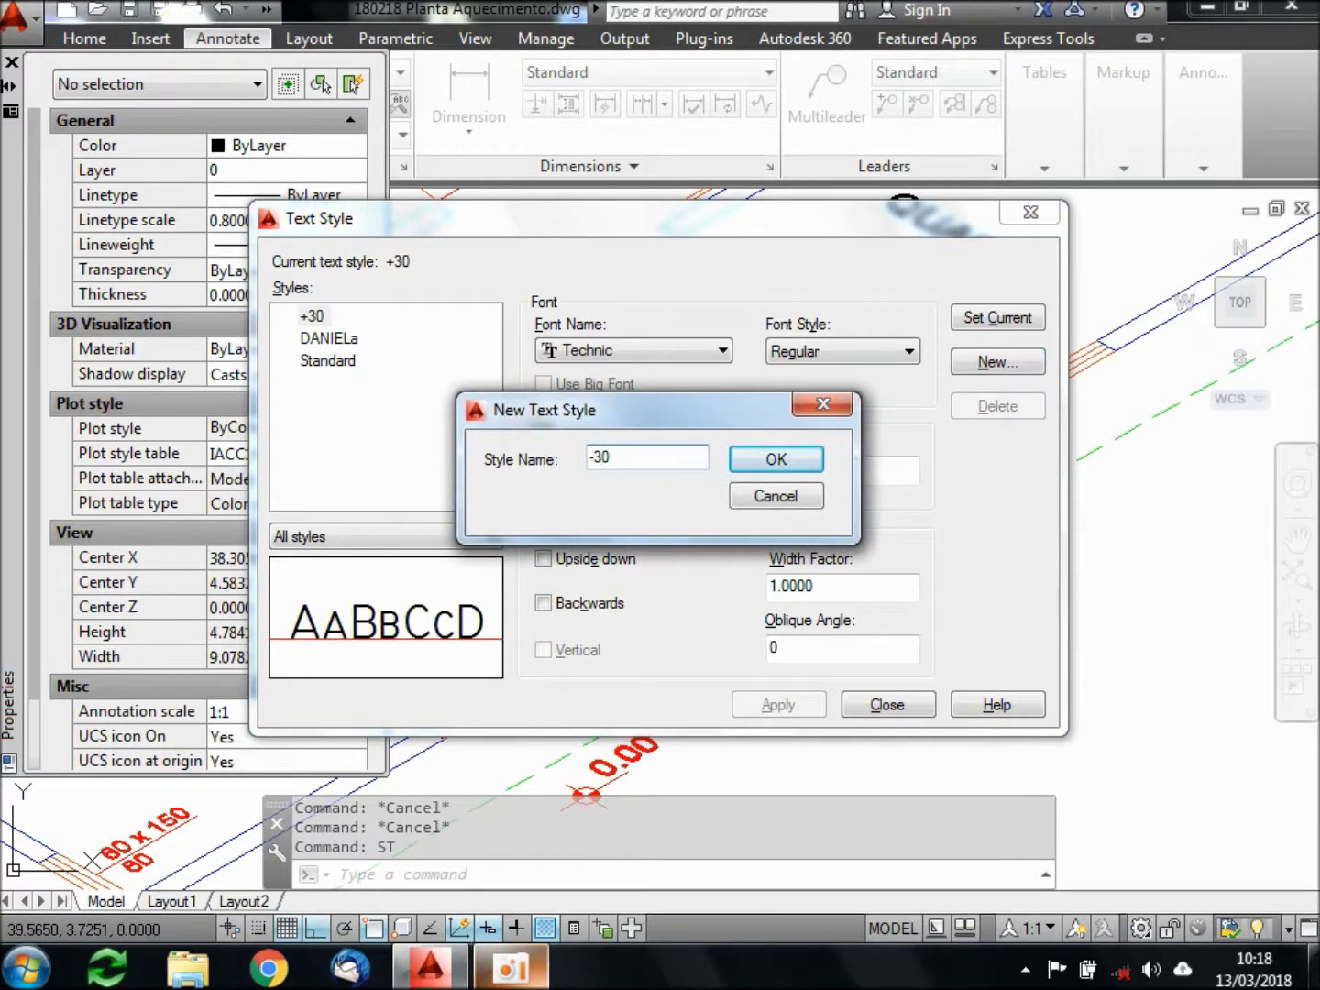
left_click(774, 460)
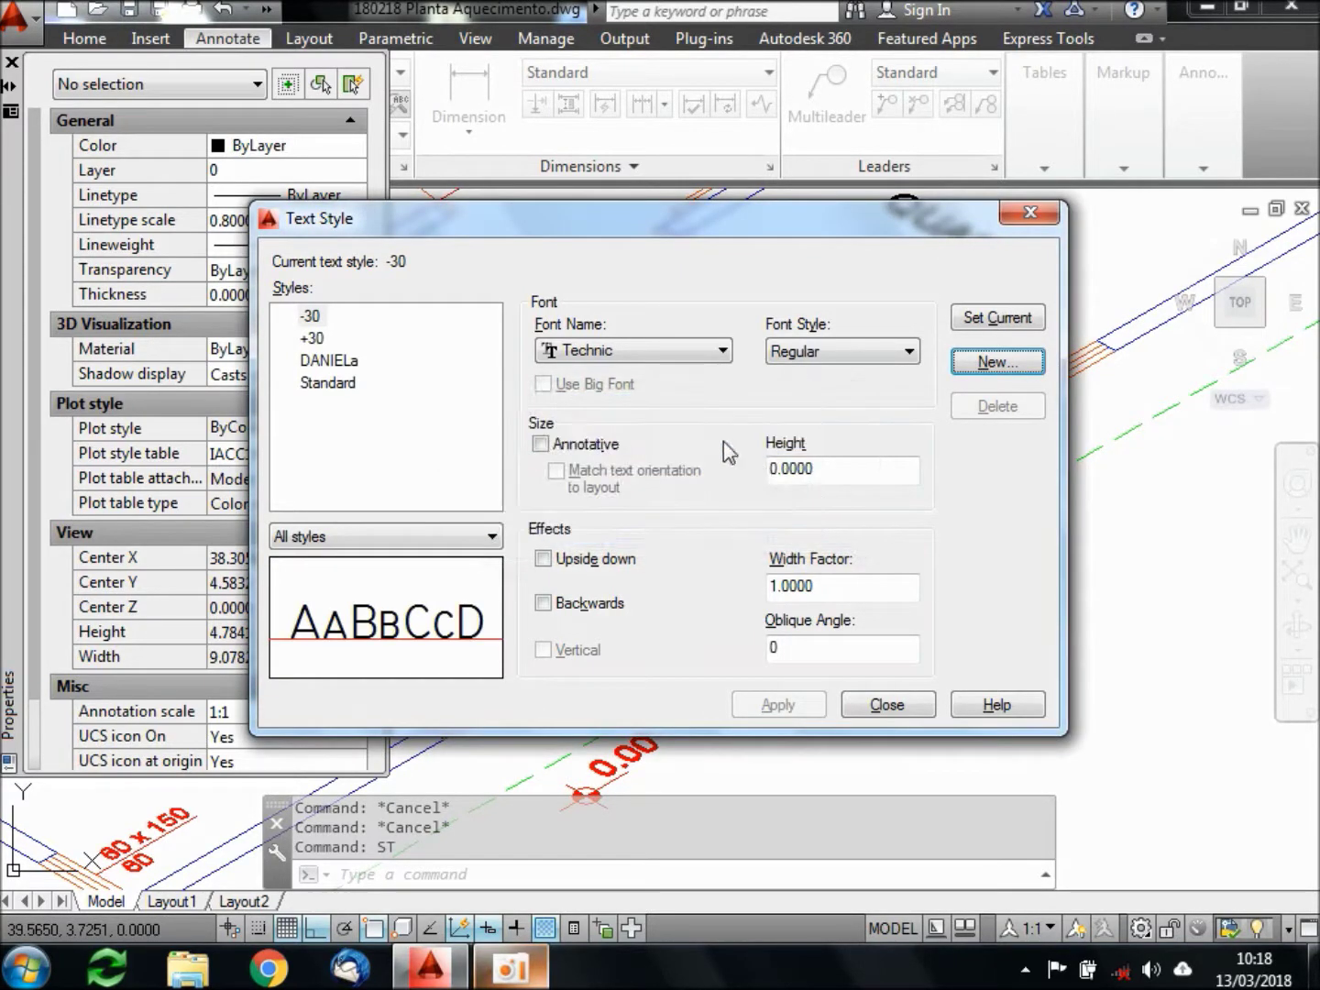
Set the oblique angle of the +30 text style to 30 and save the change
left_click(311, 339)
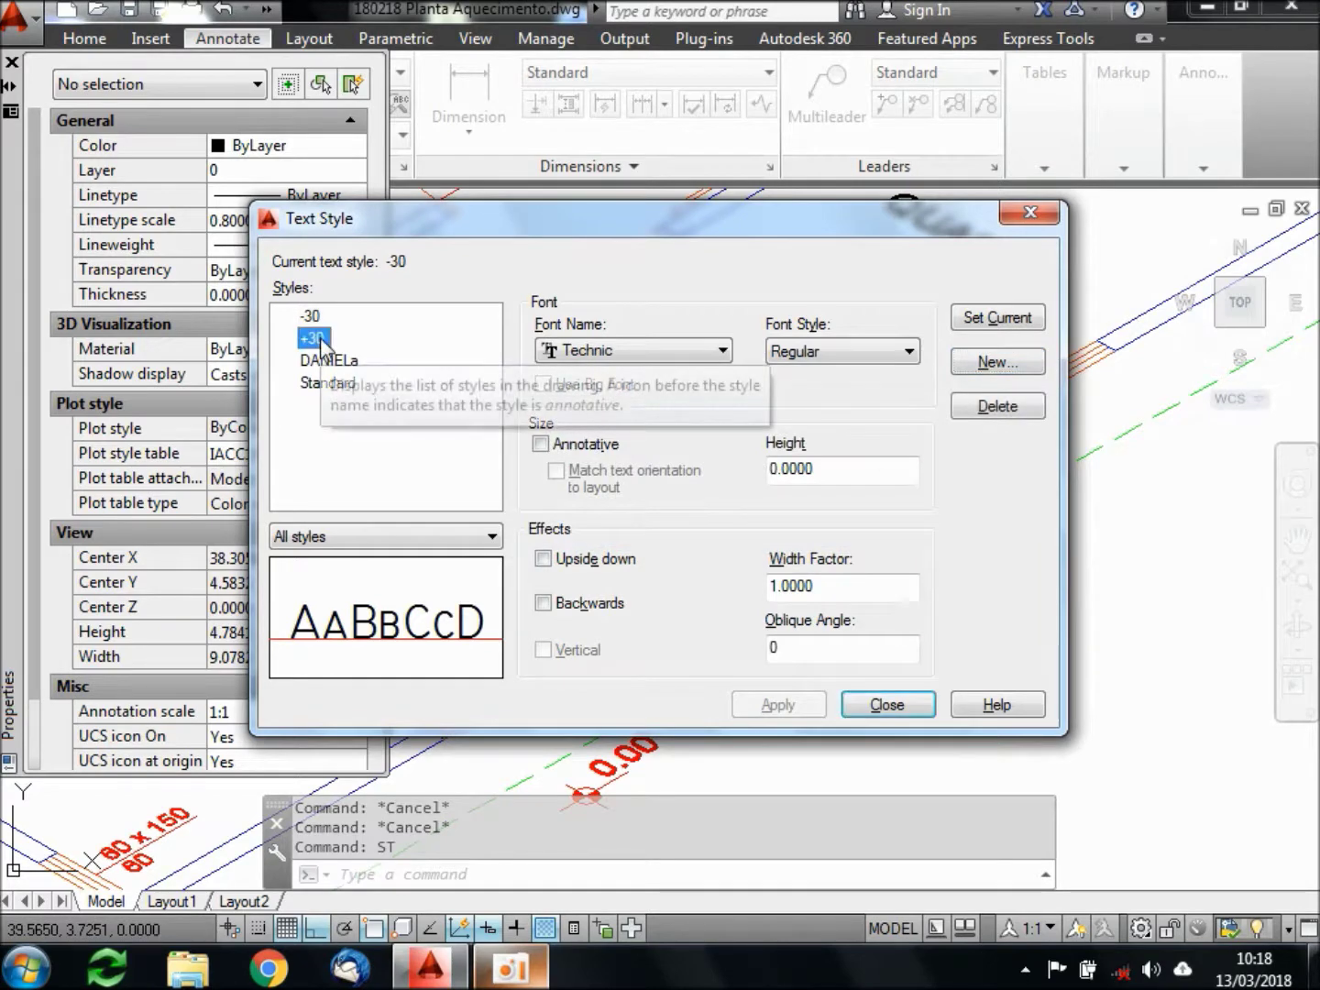
left_click(796, 648)
left_click_drag(765, 653, 793, 647)
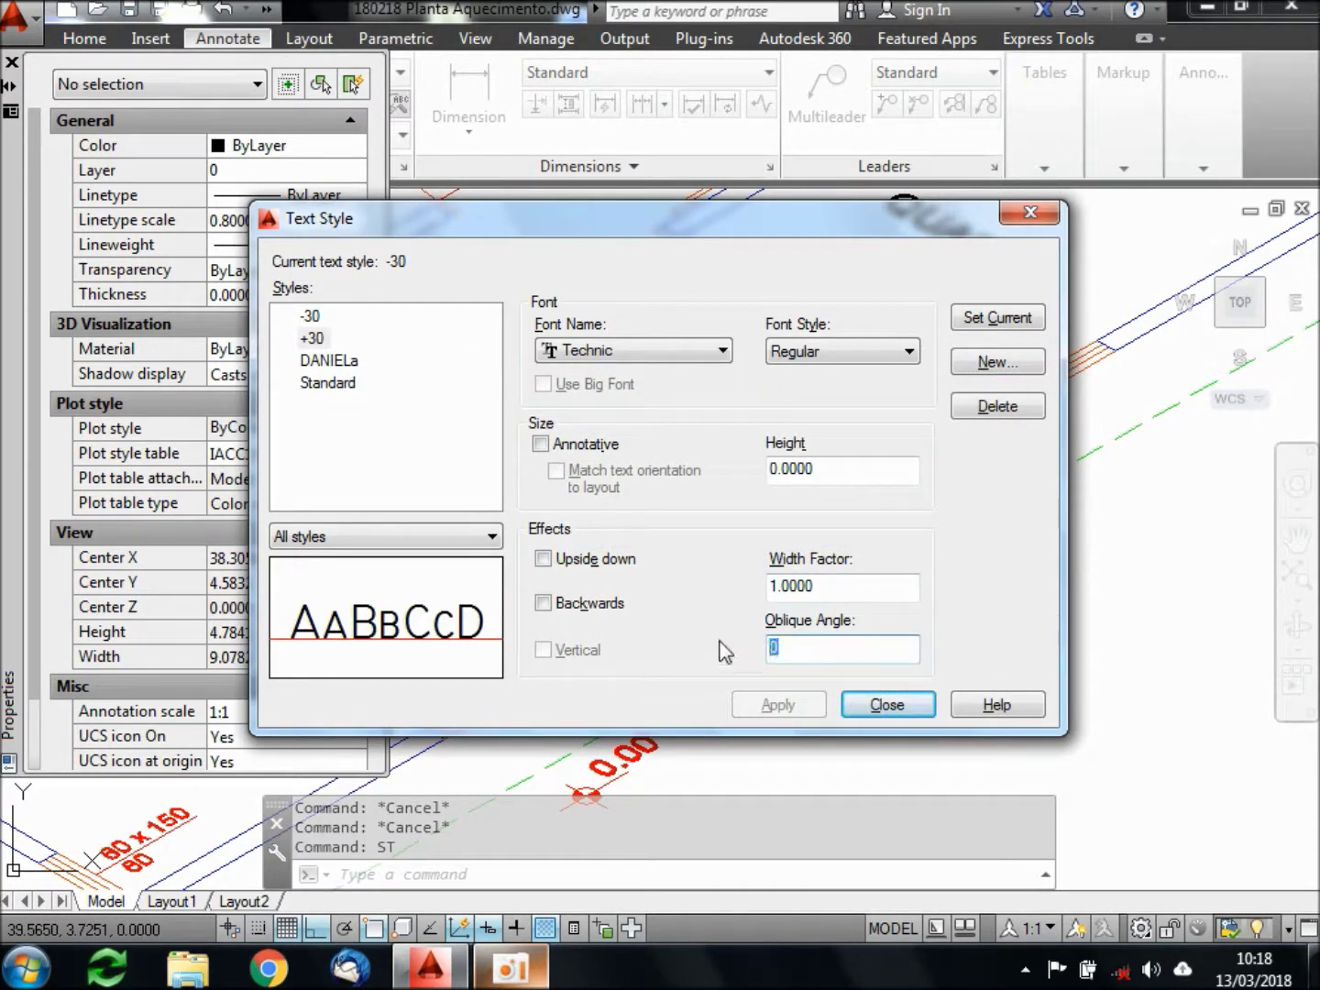
type("30")
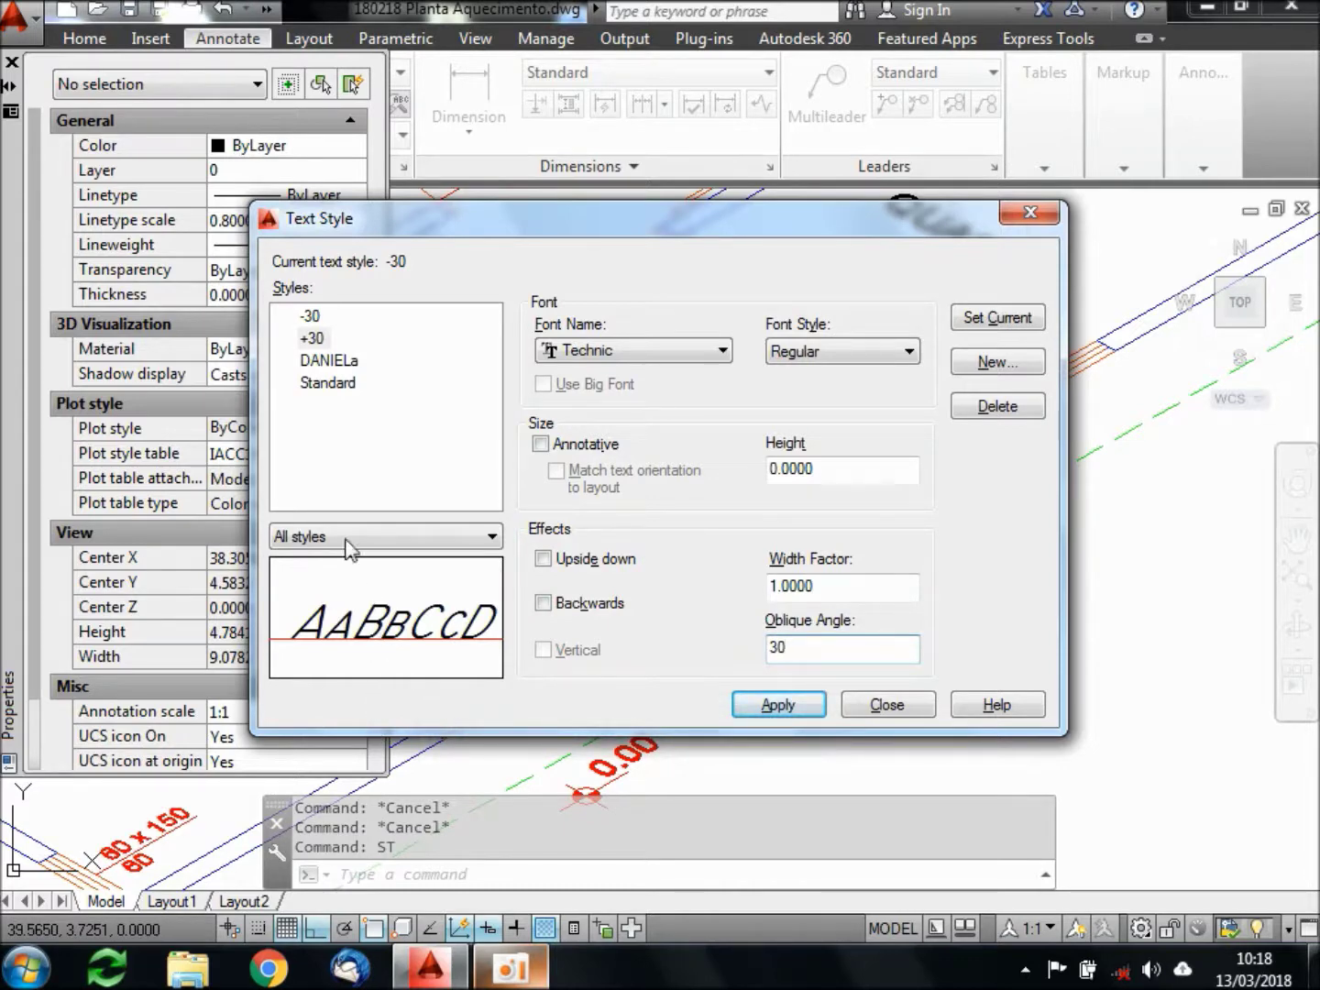
left_click(318, 330)
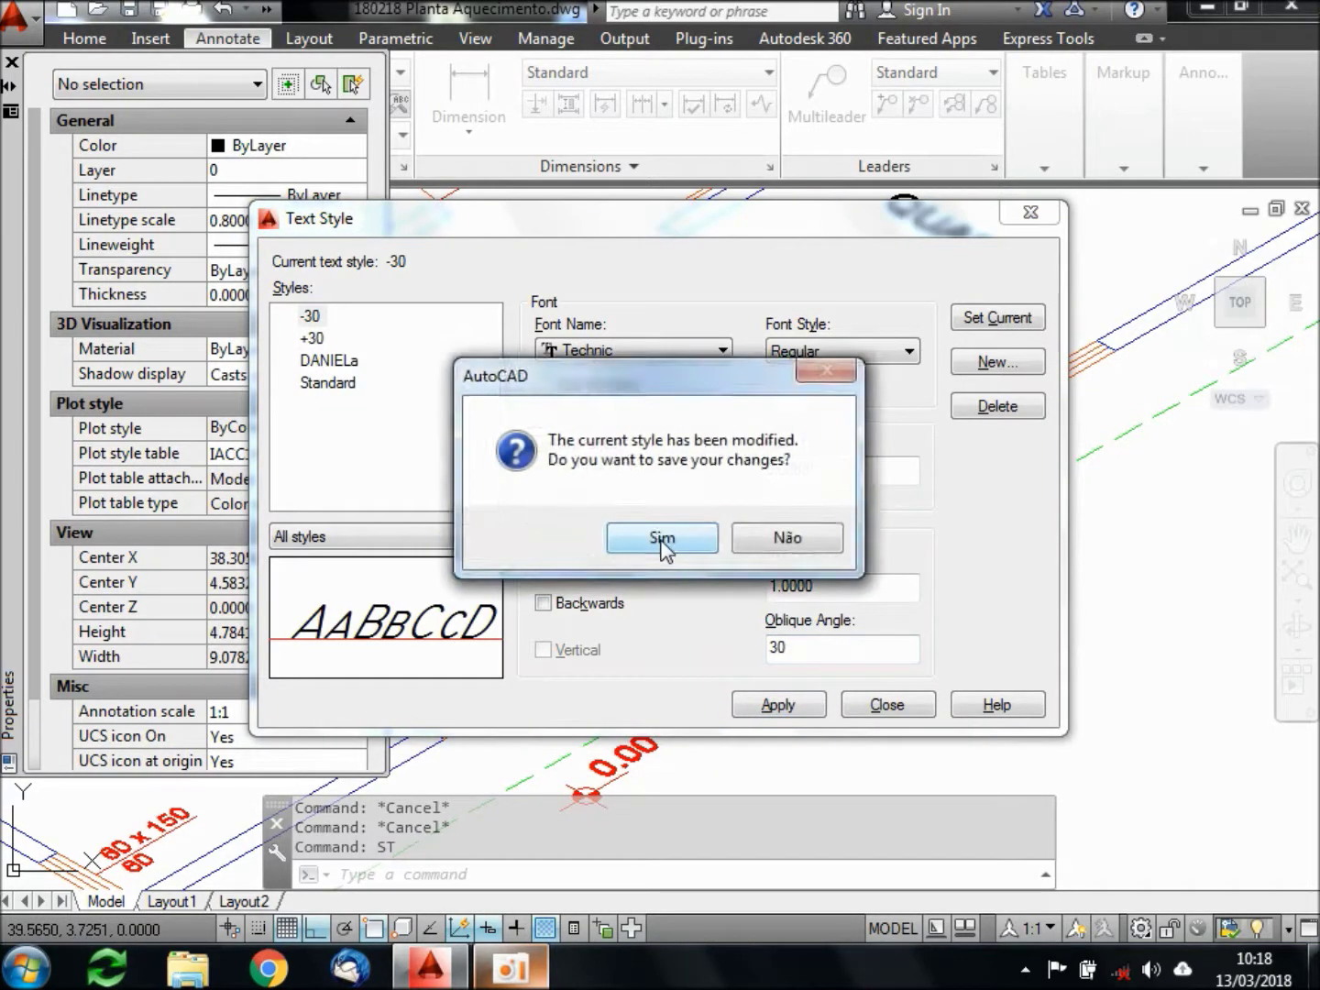
left_click(664, 543)
Set the oblique angle of the -30 text style to -30, save the change and close the text style settings
left_click(302, 317)
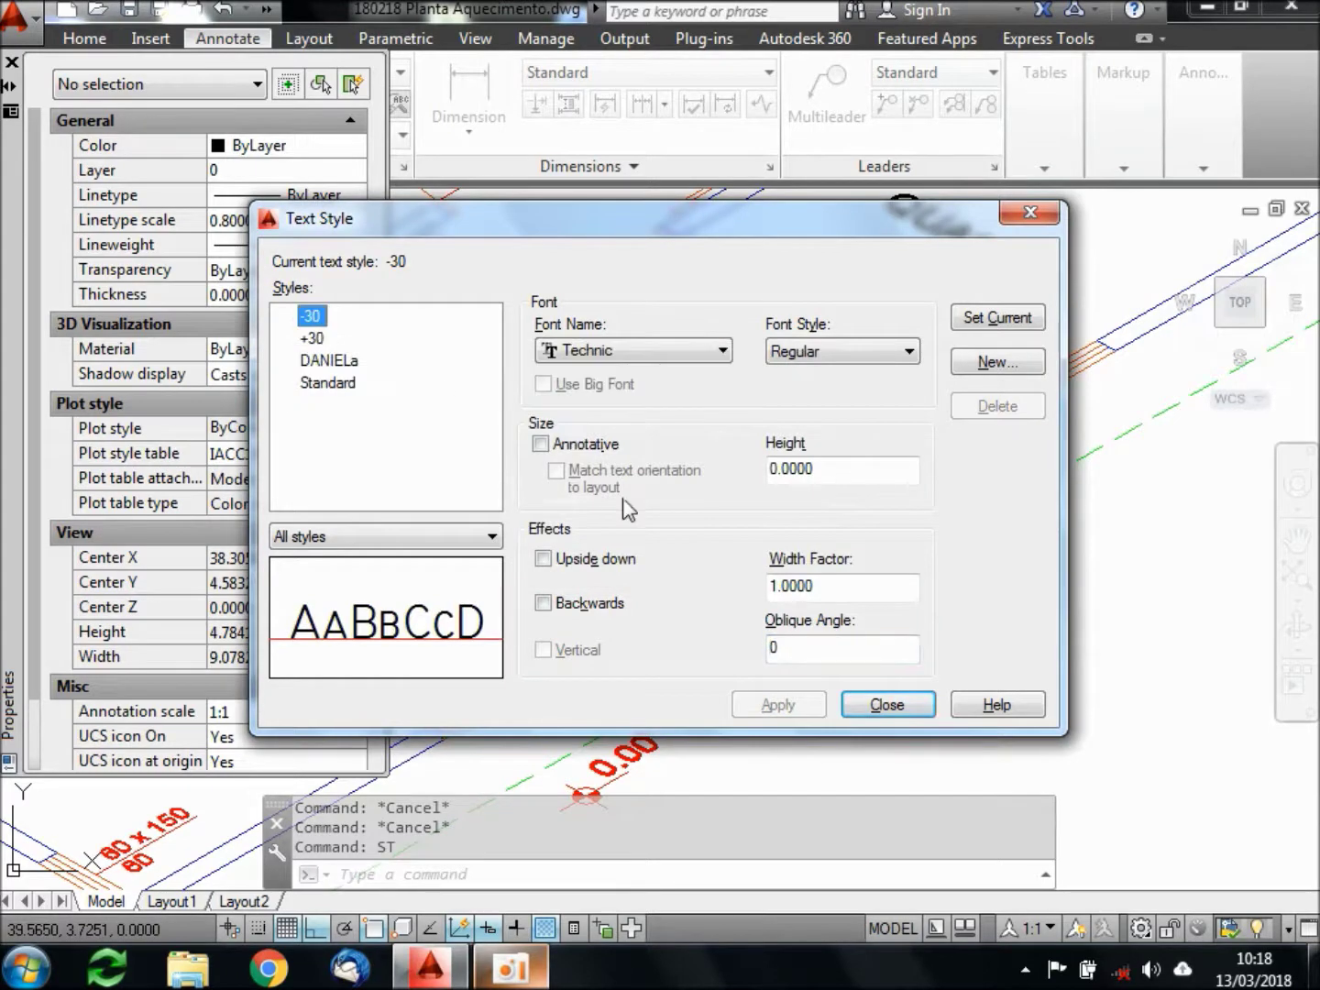
double_click(811, 647)
type("-30")
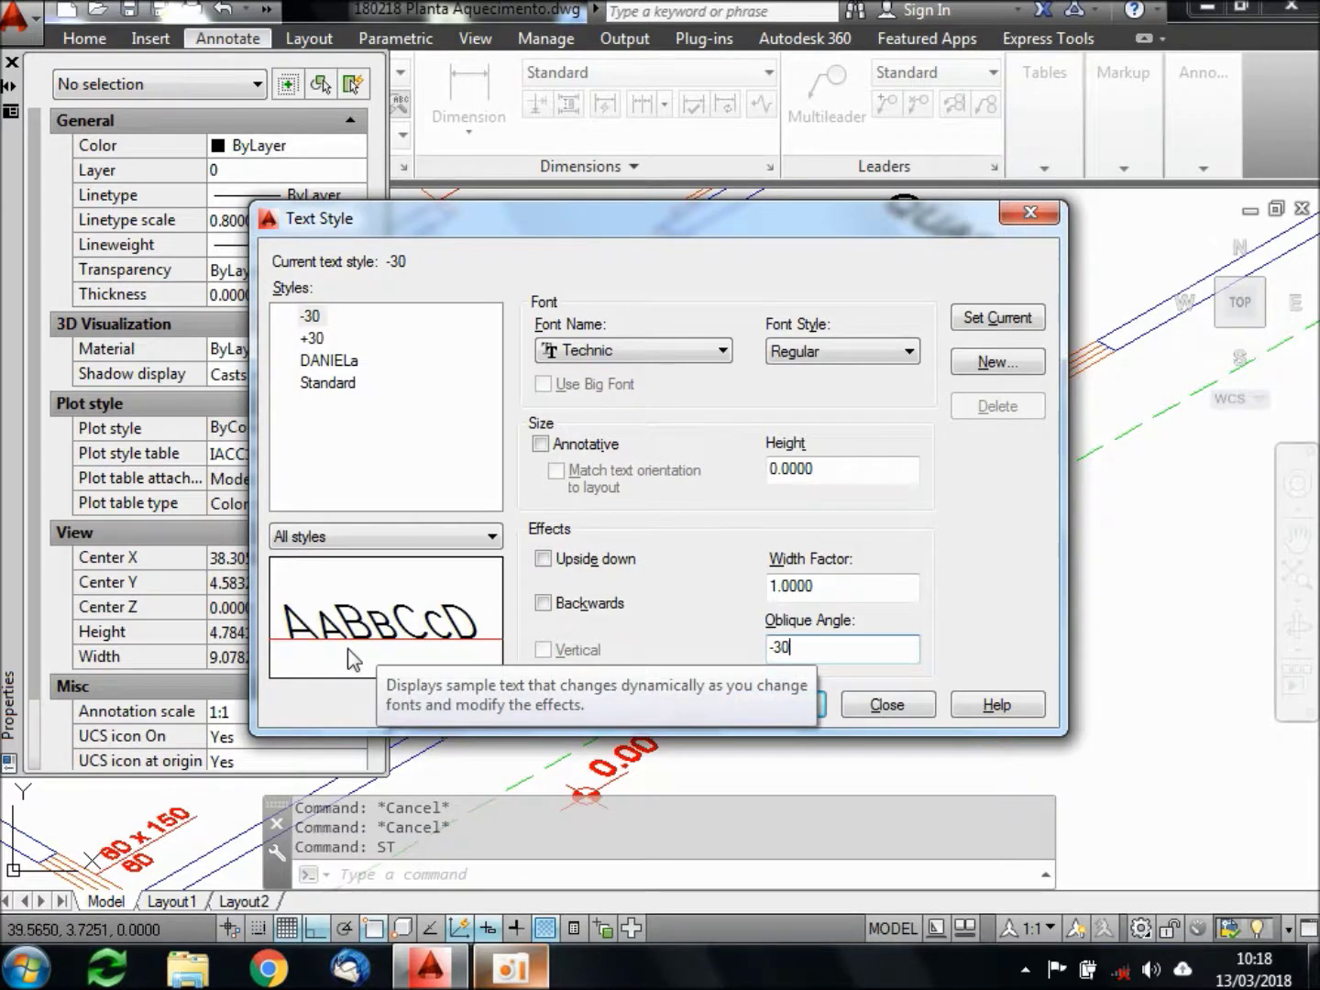
left_click(313, 341)
left_click(663, 539)
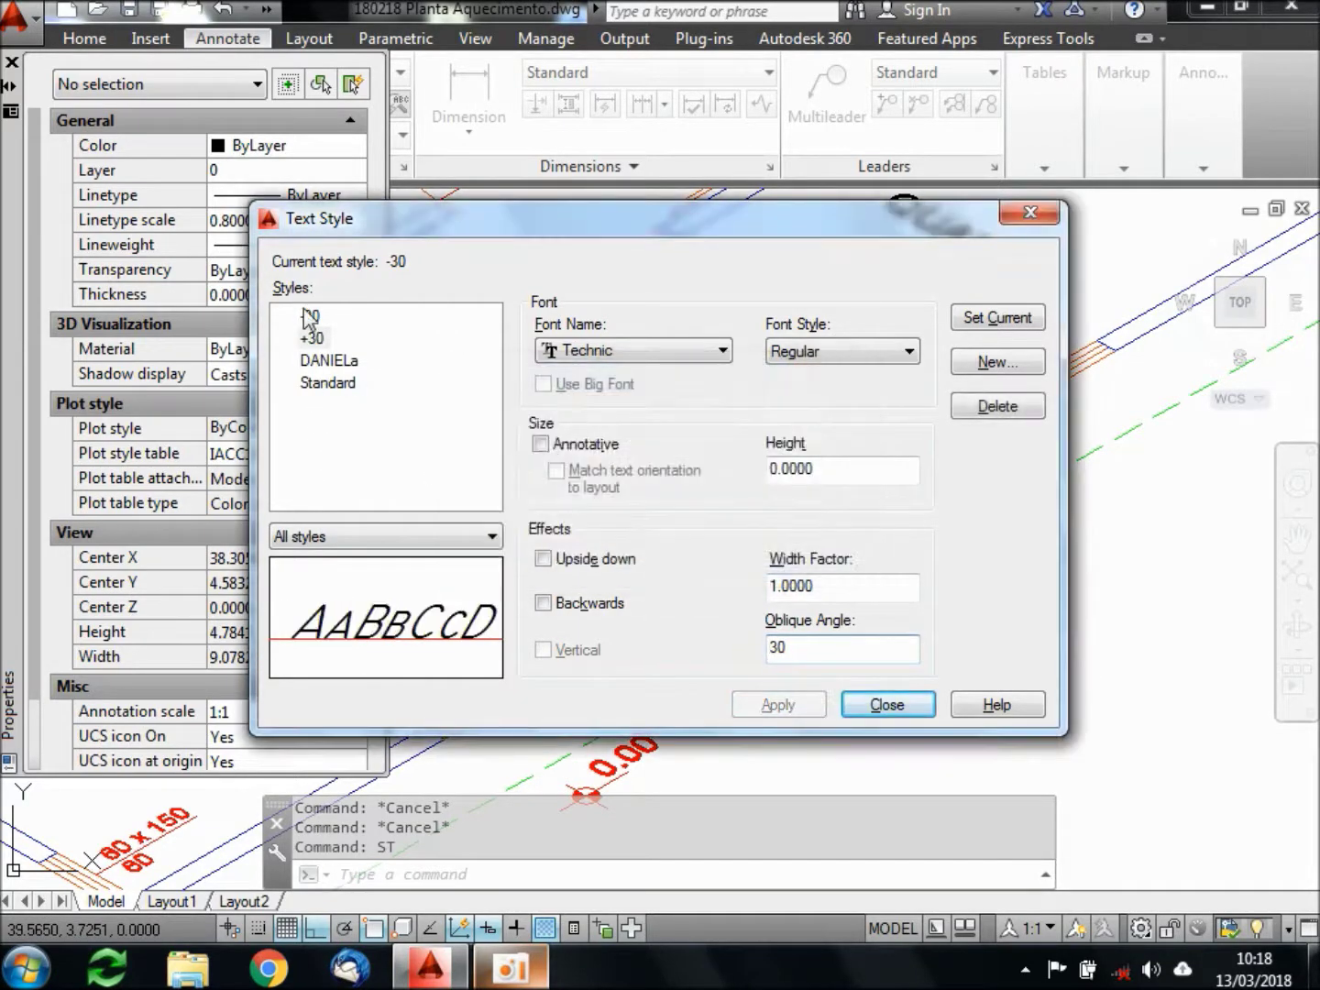
left_click(310, 317)
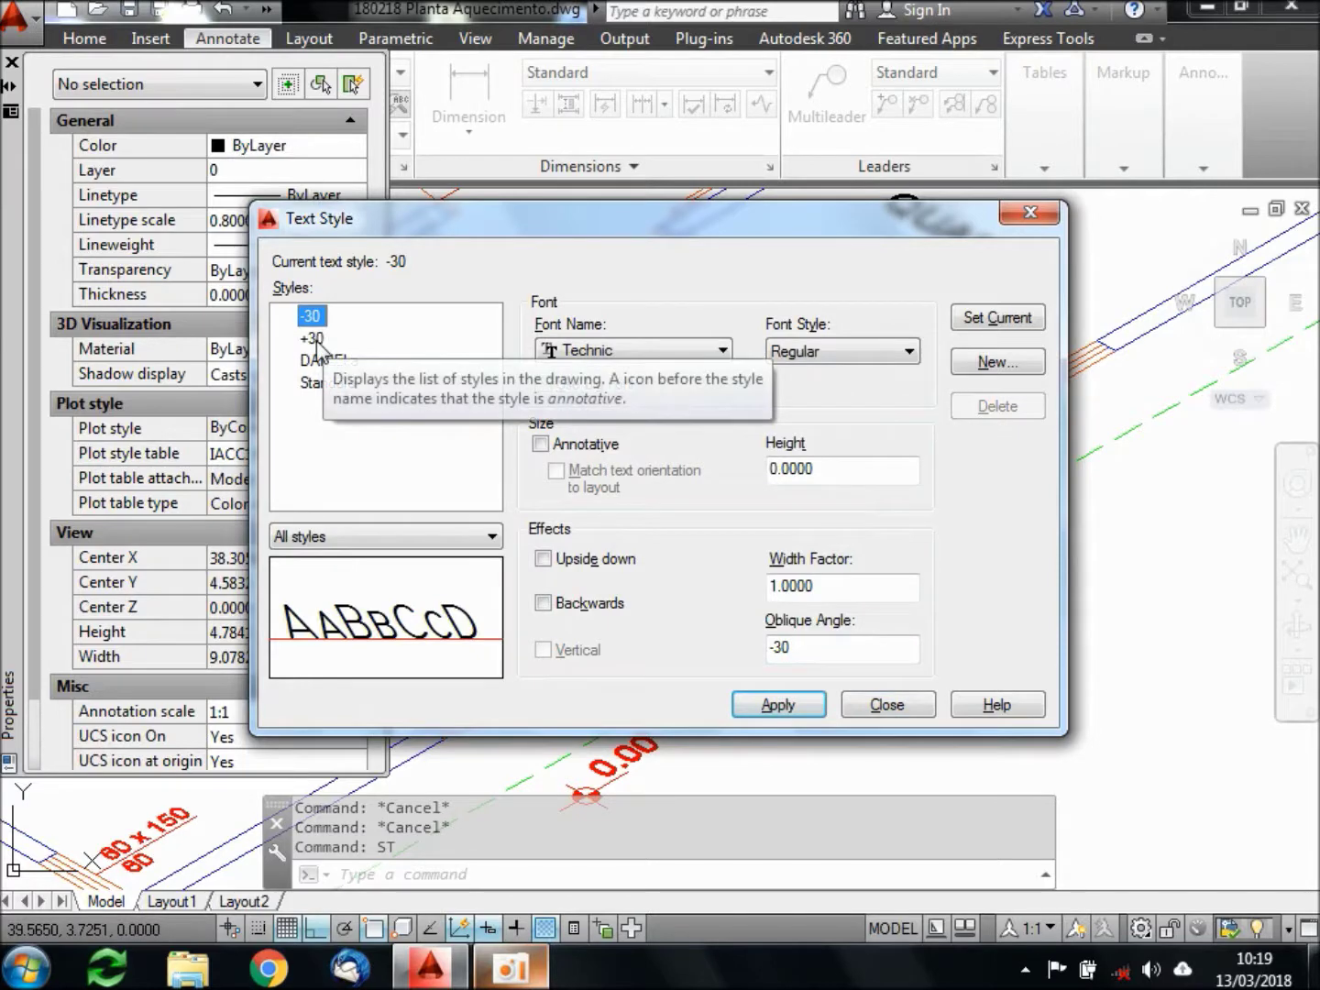
left_click(314, 339)
left_click(663, 541)
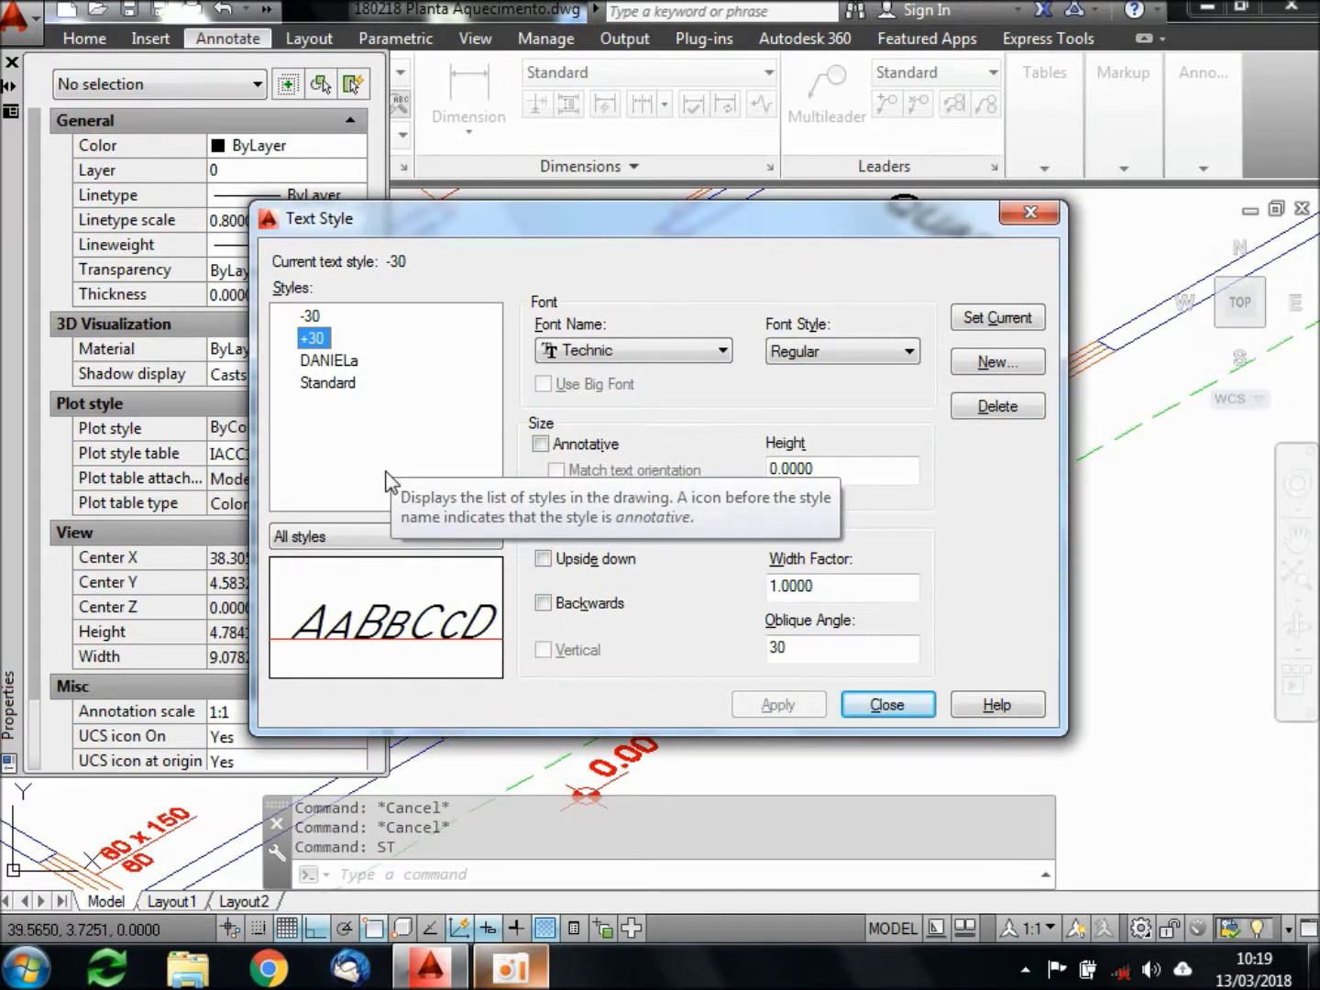
left_click(869, 711)
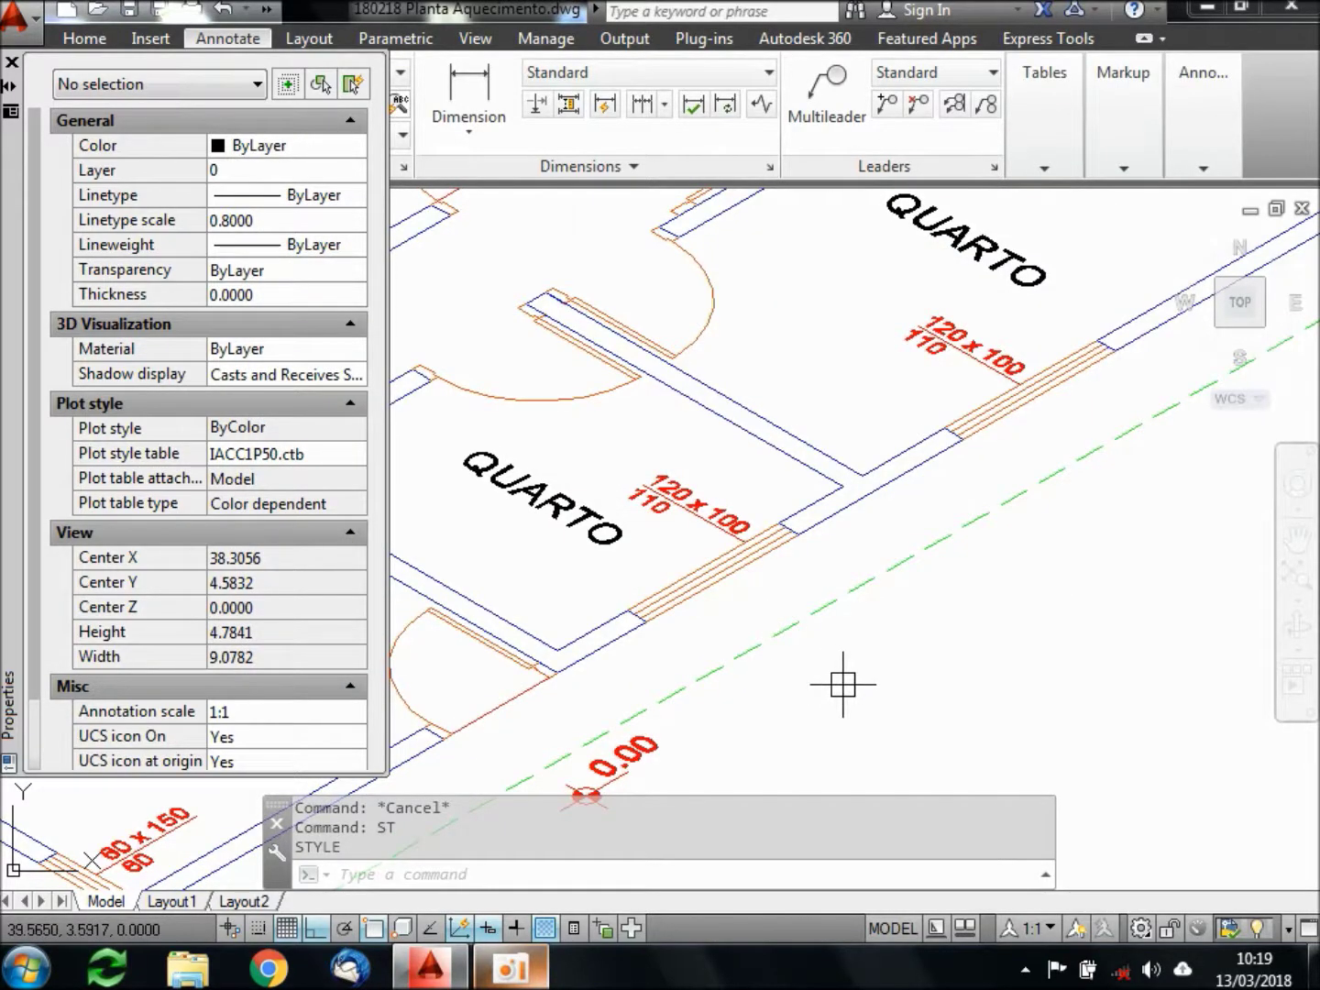
type("DLI")
key("Return")
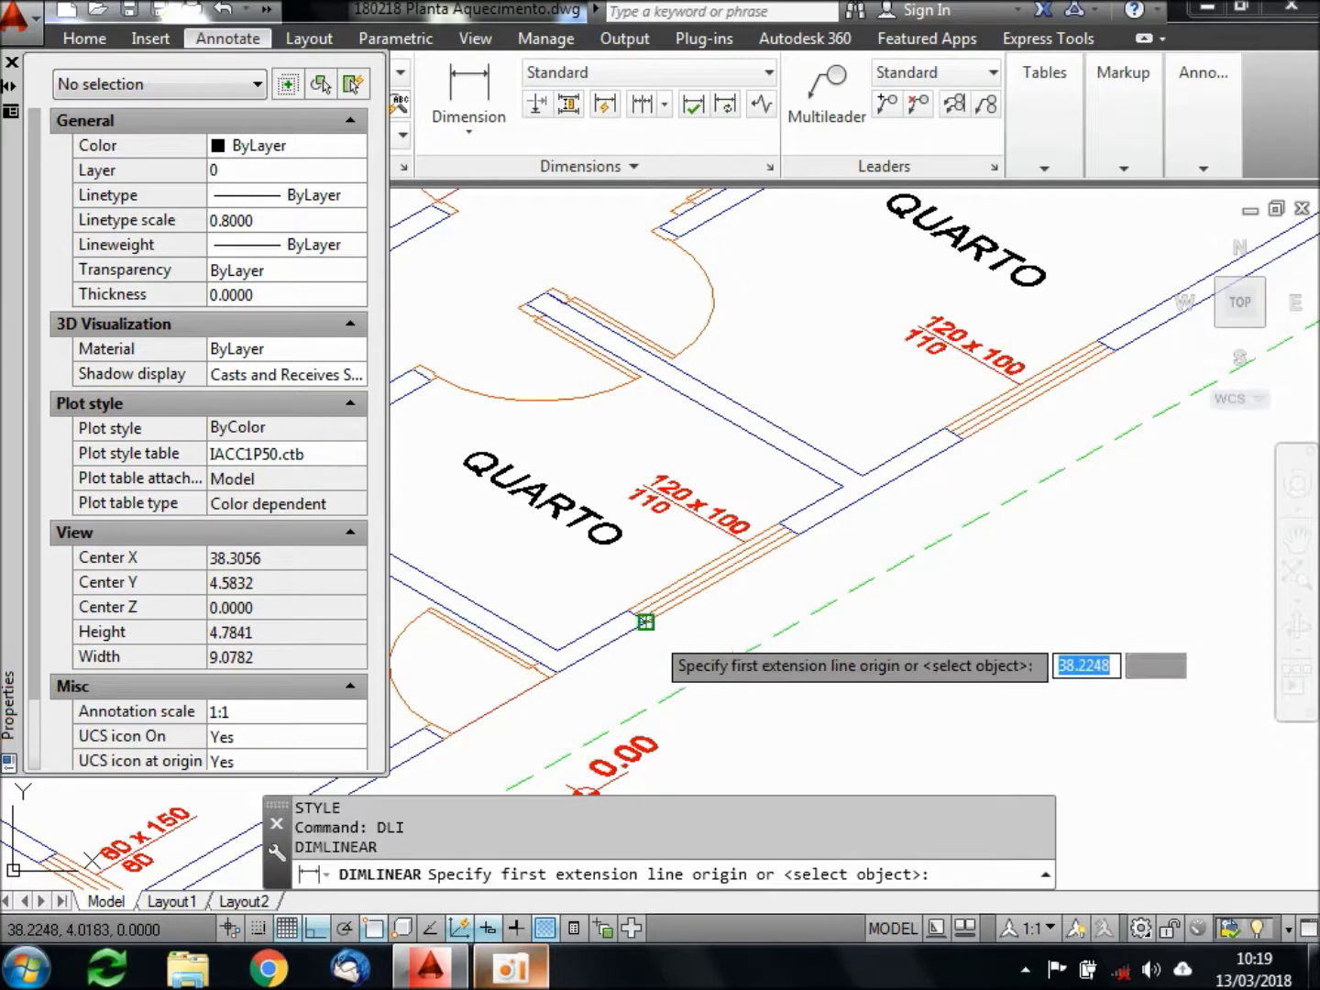
left_click(643, 619)
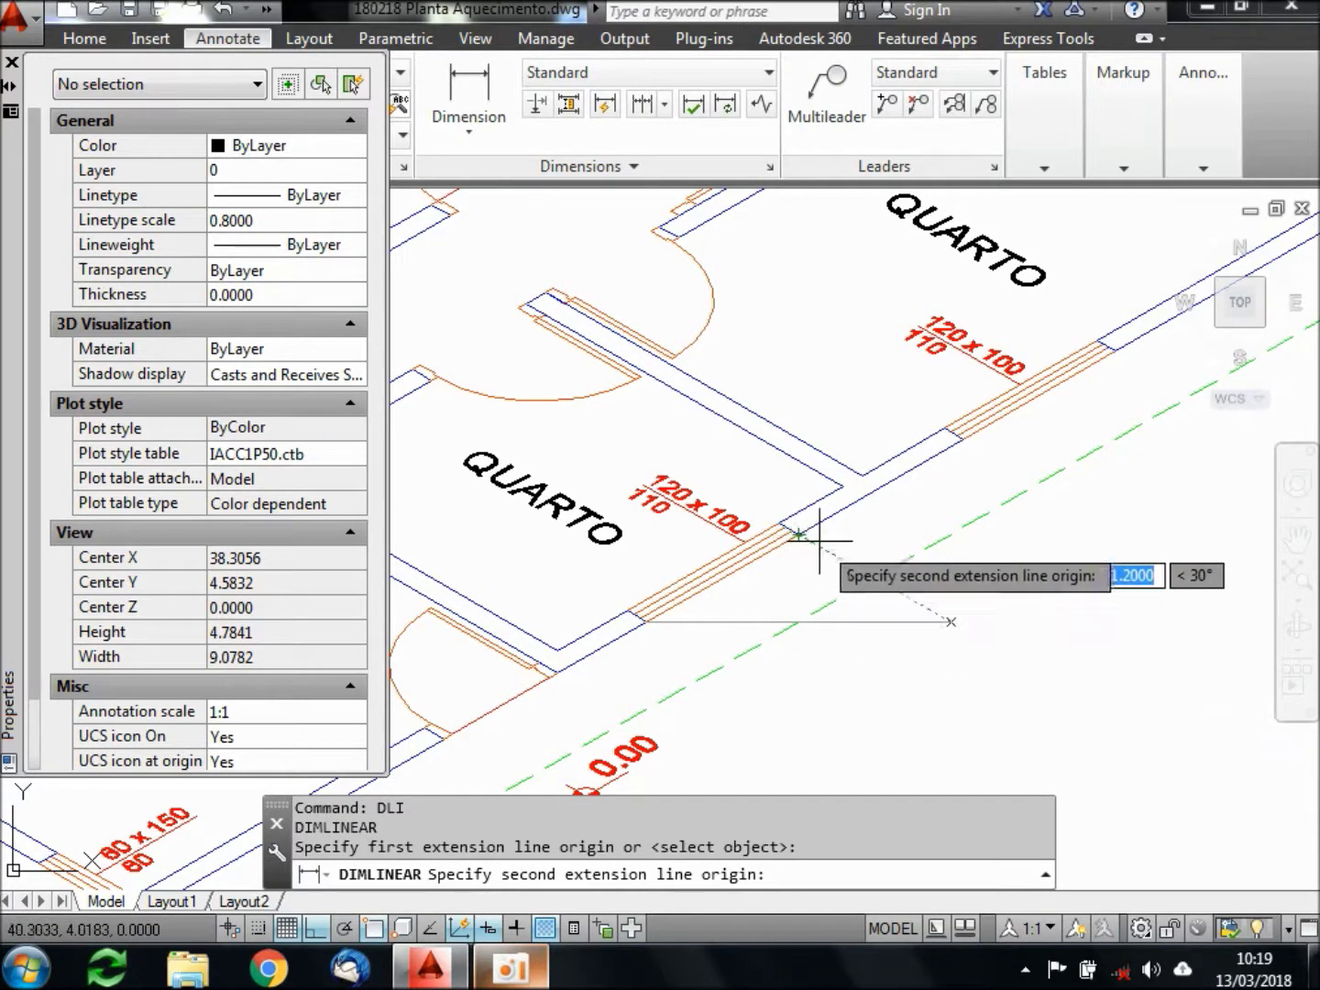
key("Escape")
Add an aligned dimension along the smallest QUARTO's 120 x 100 window, placing its dimension line outside the green dashed roof outline
type("DAL")
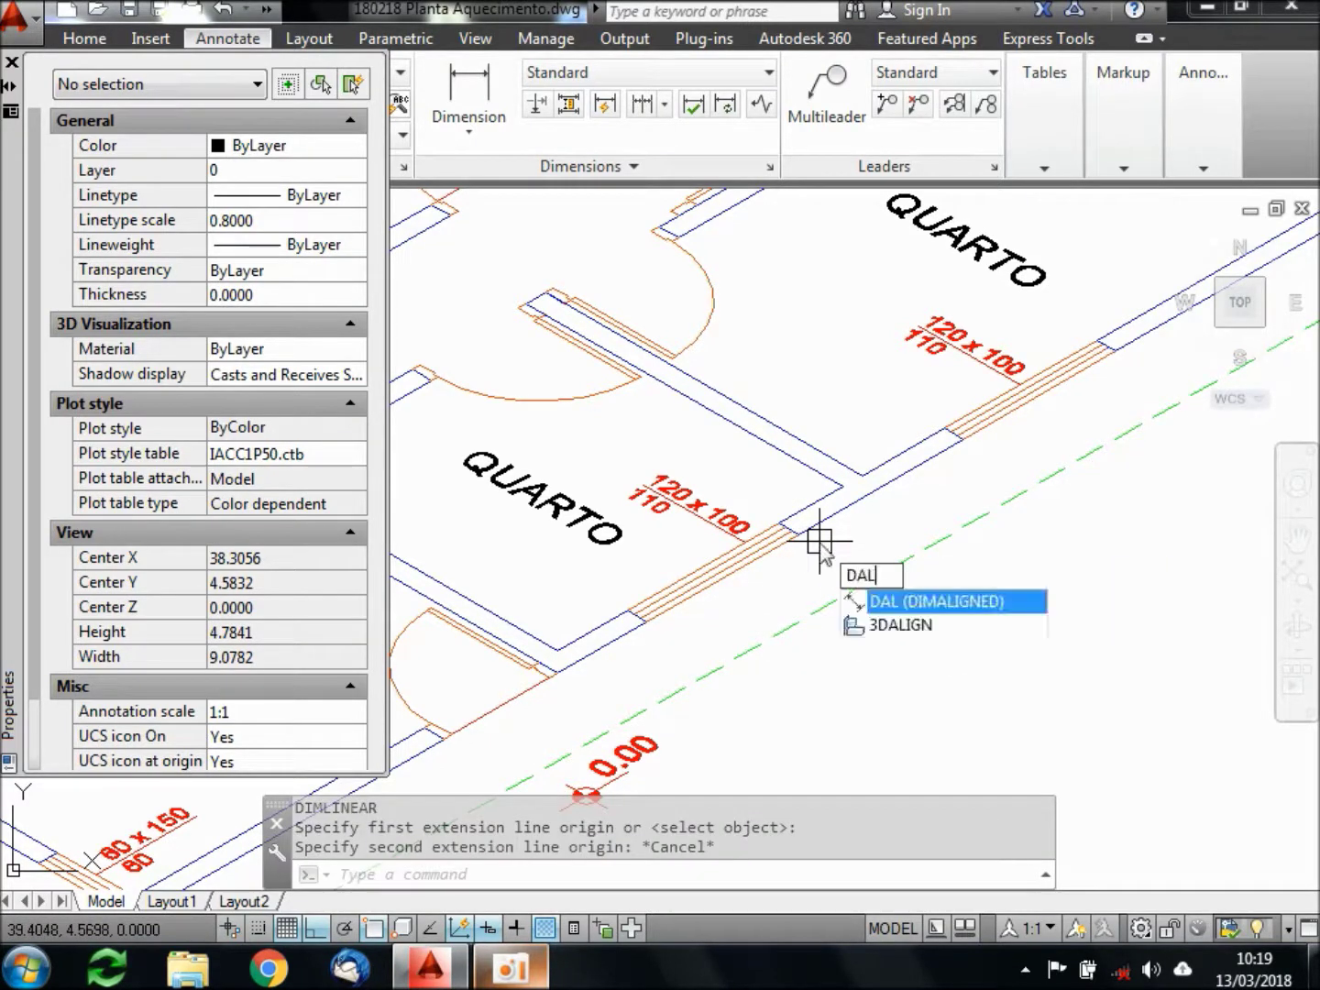
key("Return")
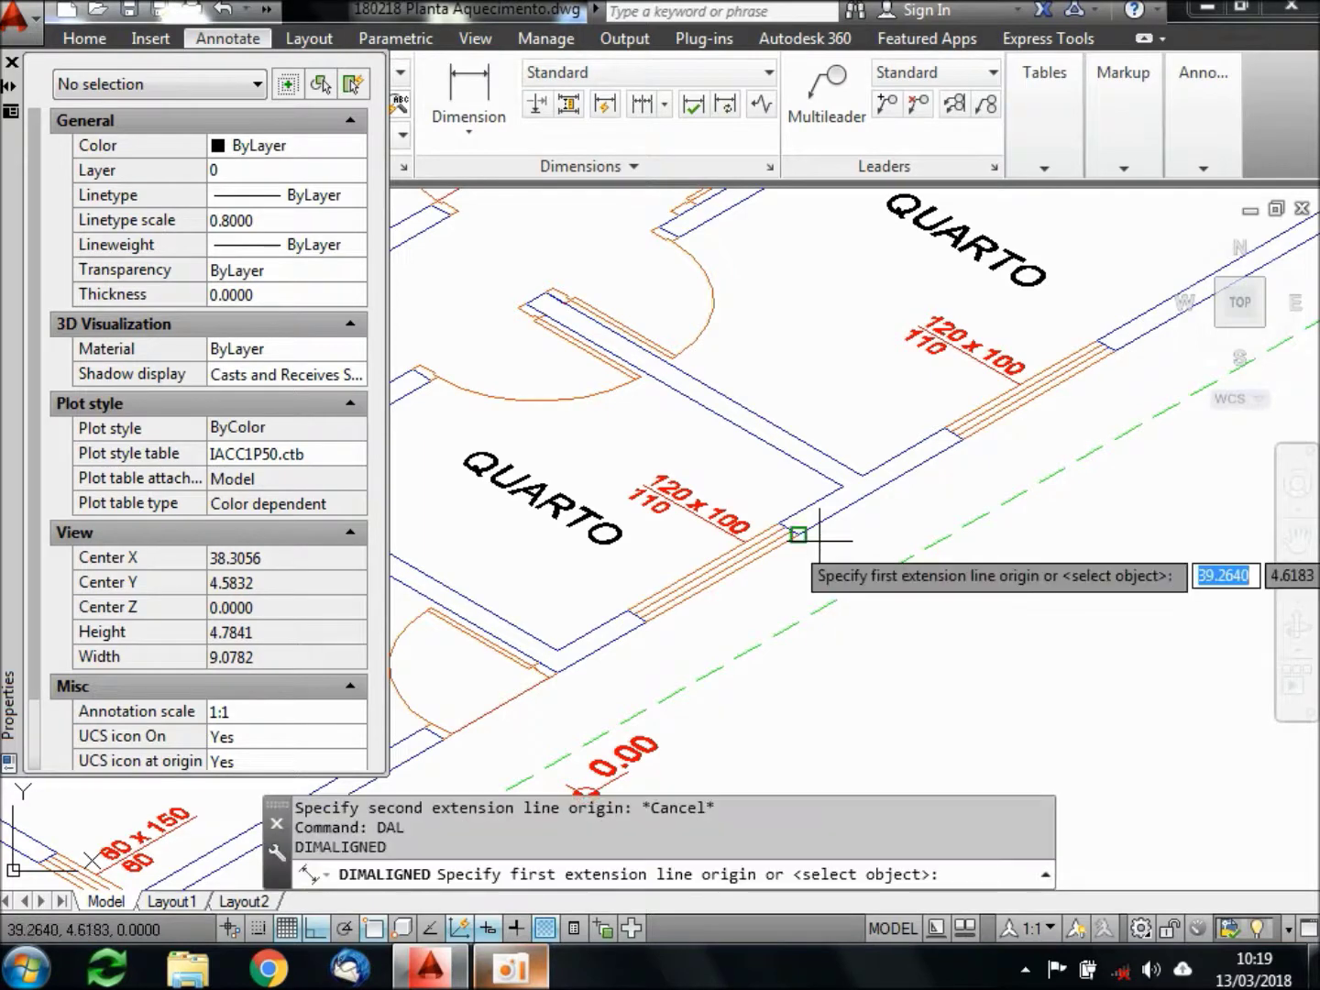
left_click(640, 617)
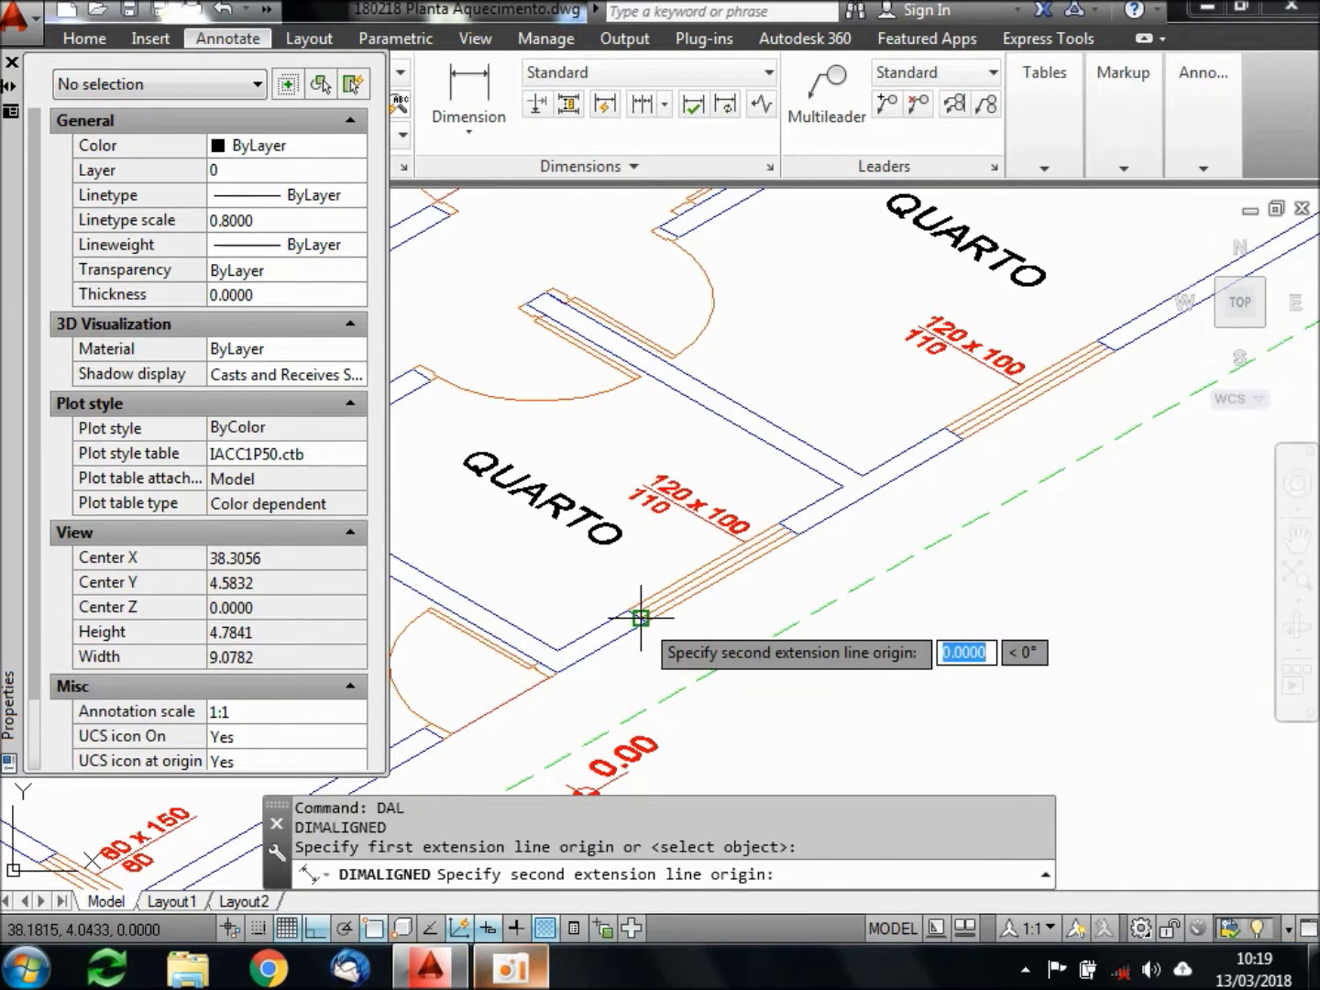
scroll(757, 564, "up", 2)
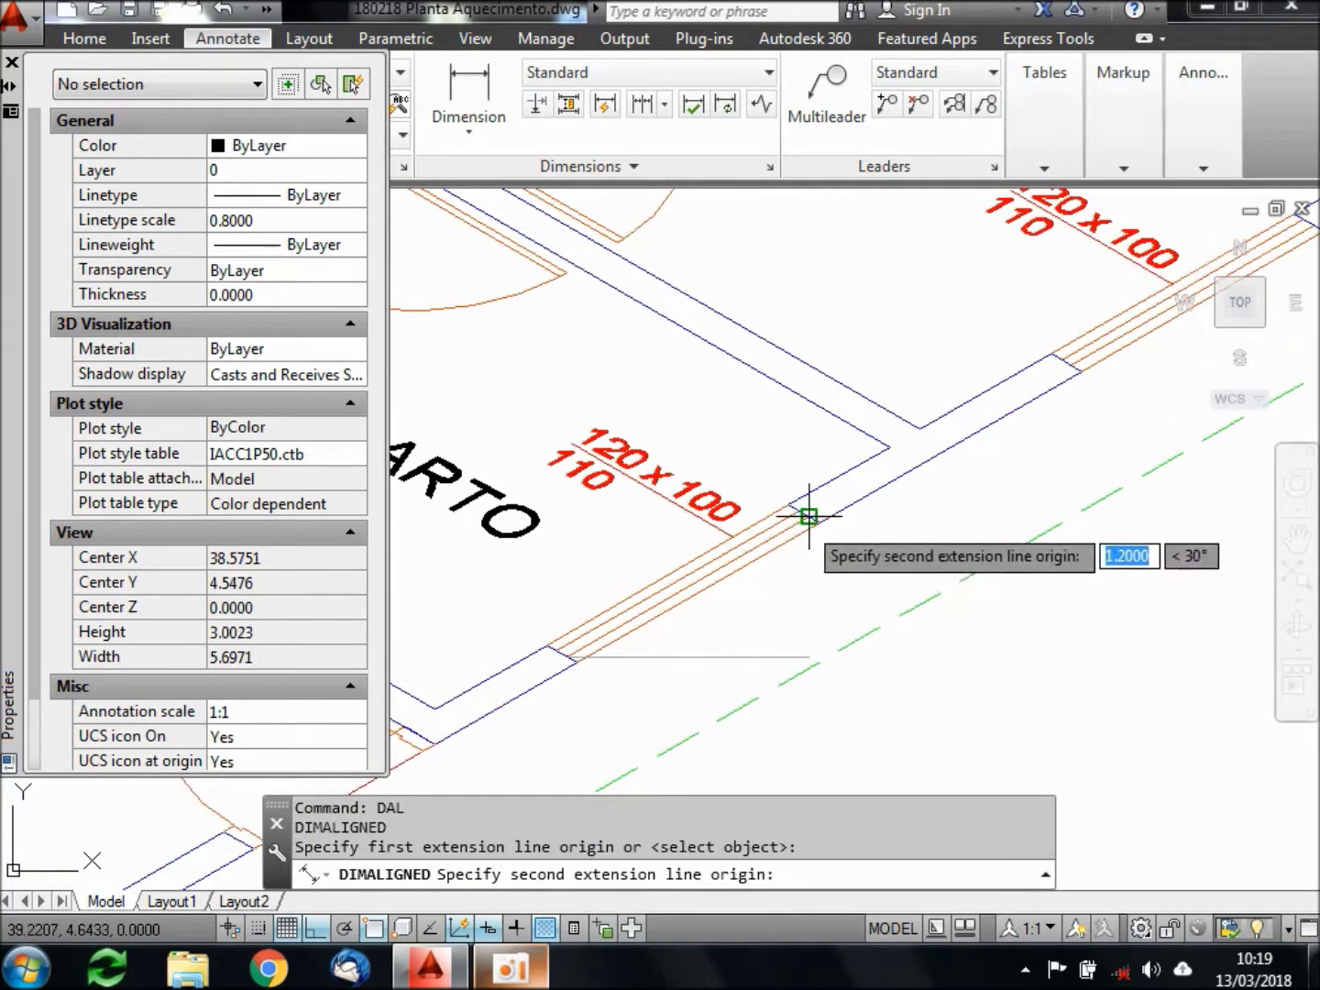
left_click(799, 518)
scroll(806, 550, "down", 3)
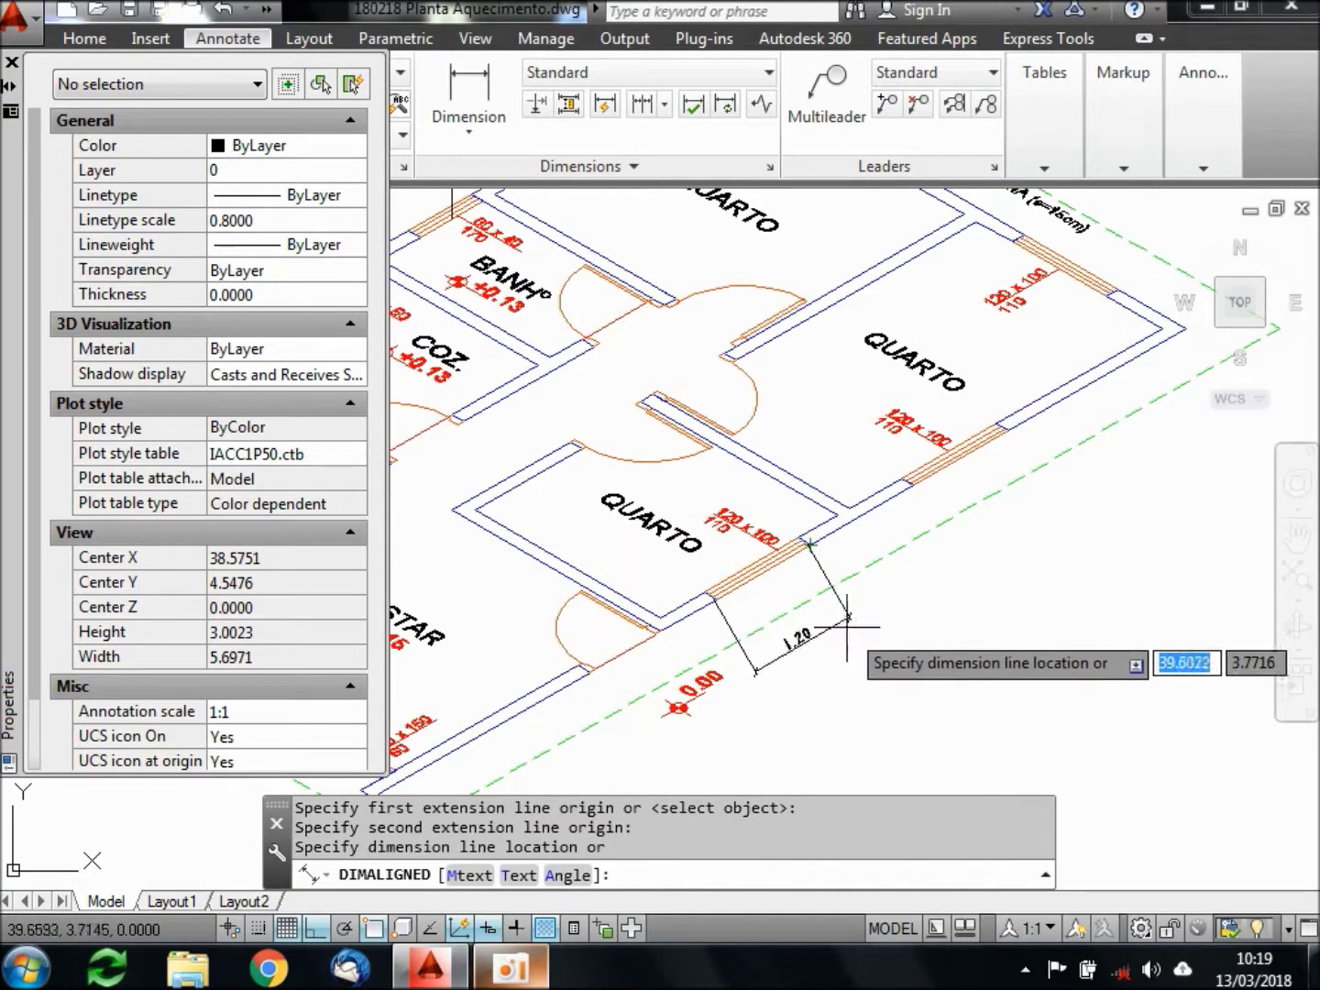
left_click(858, 631)
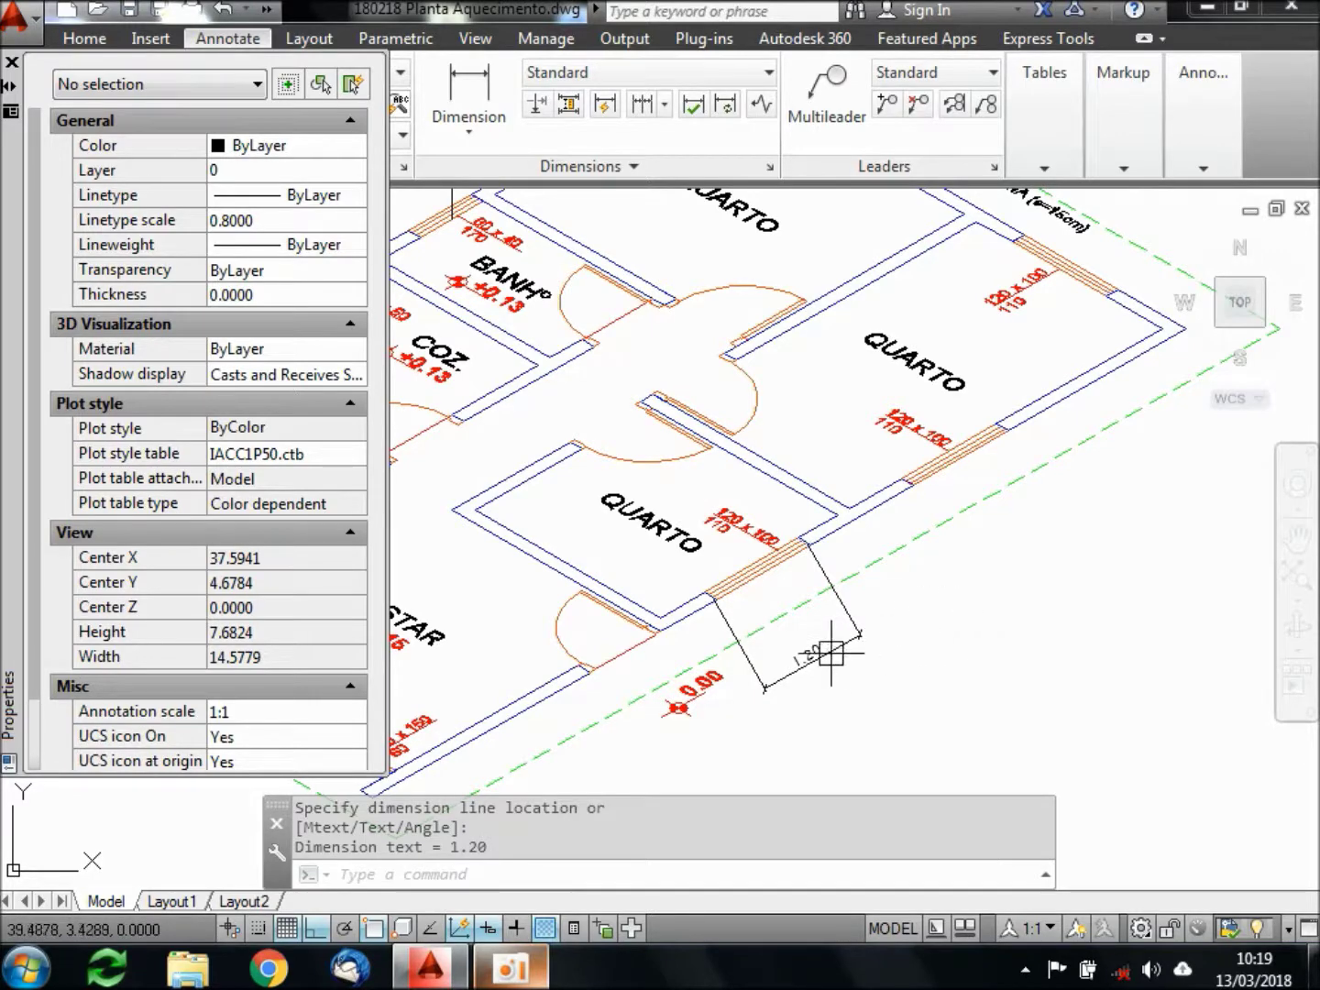
Oblique the extension lines of the smallest QUARTO's window dimension by -30 degrees
scroll(880, 647, "up", 2)
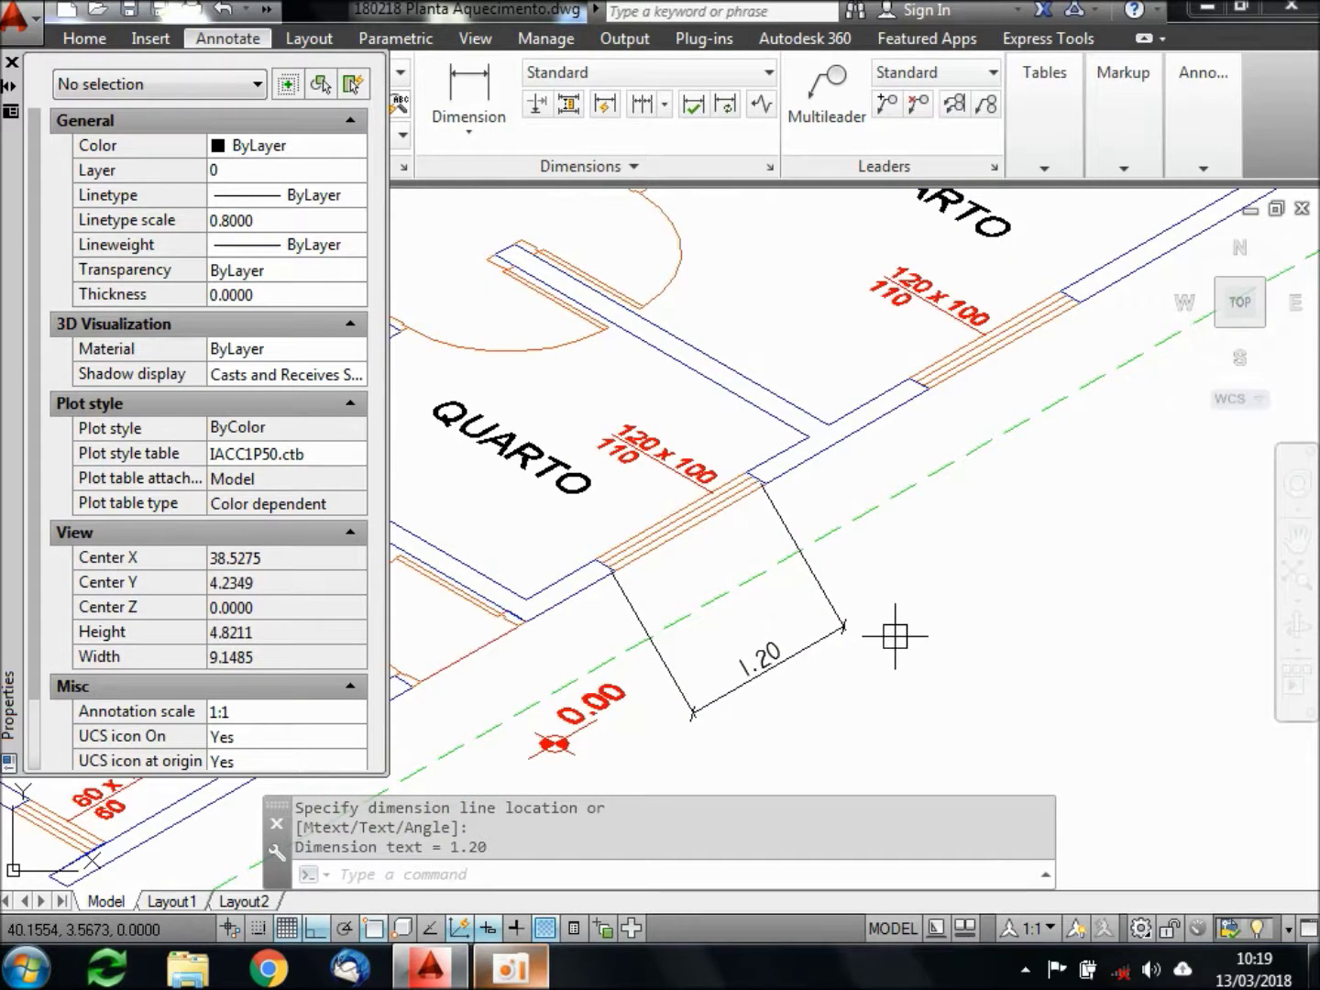
type("ded")
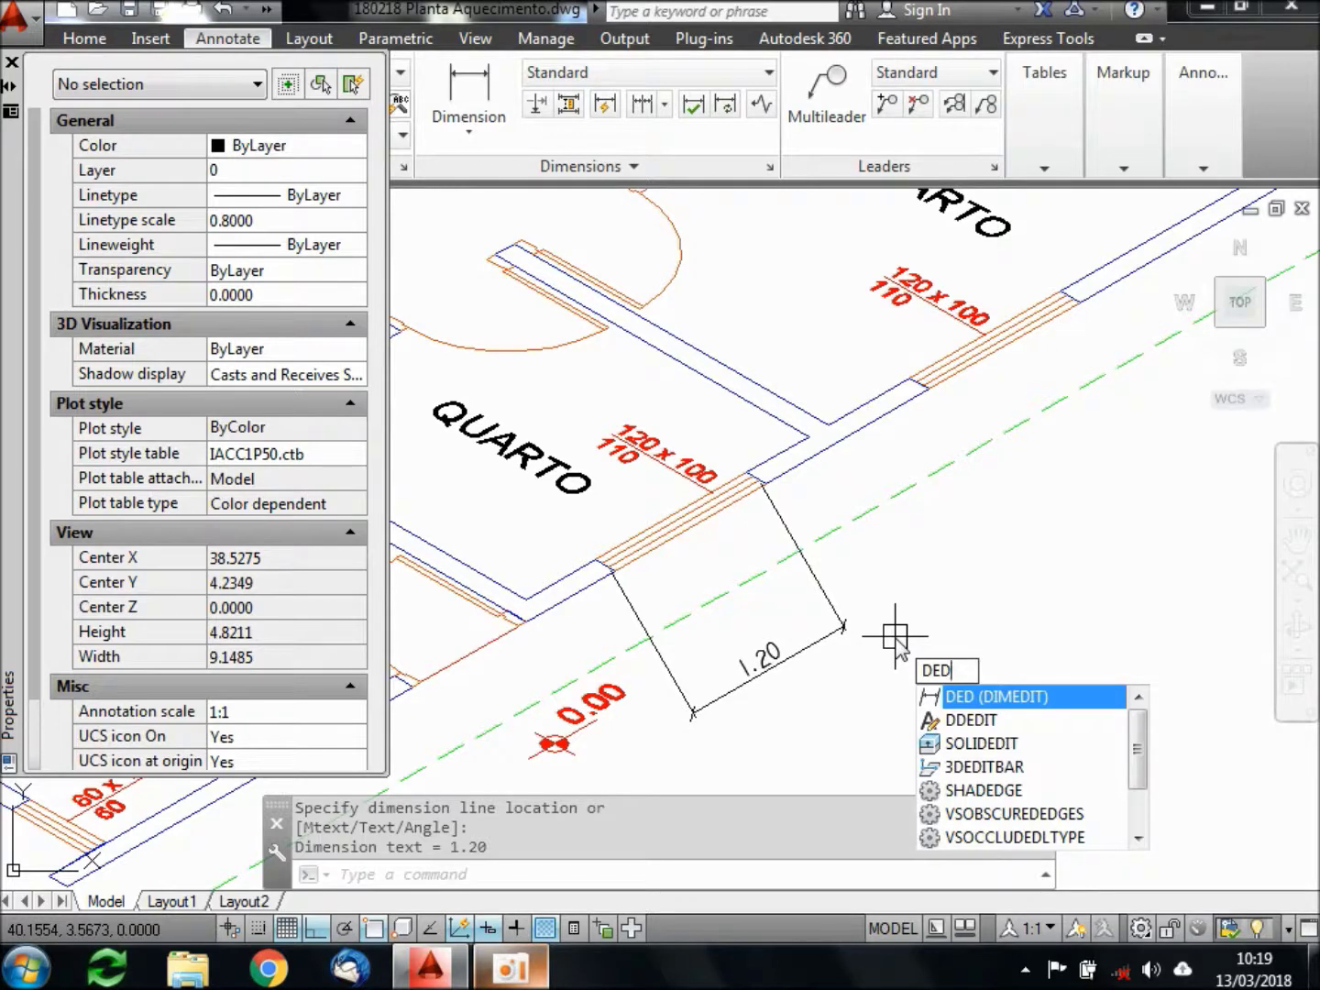
key("Return")
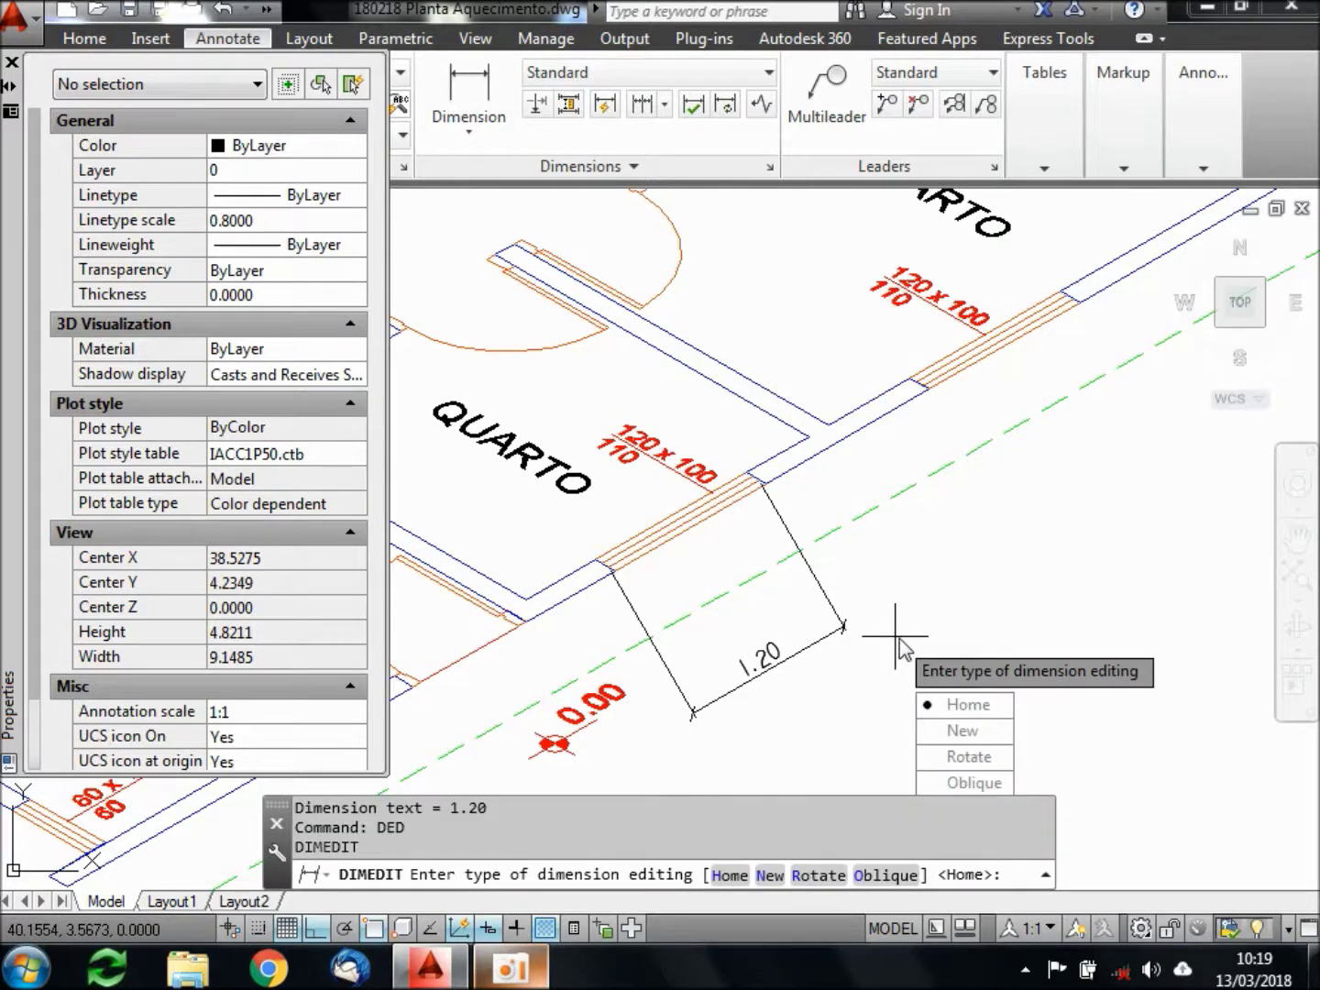
left_click(989, 794)
left_click(846, 606)
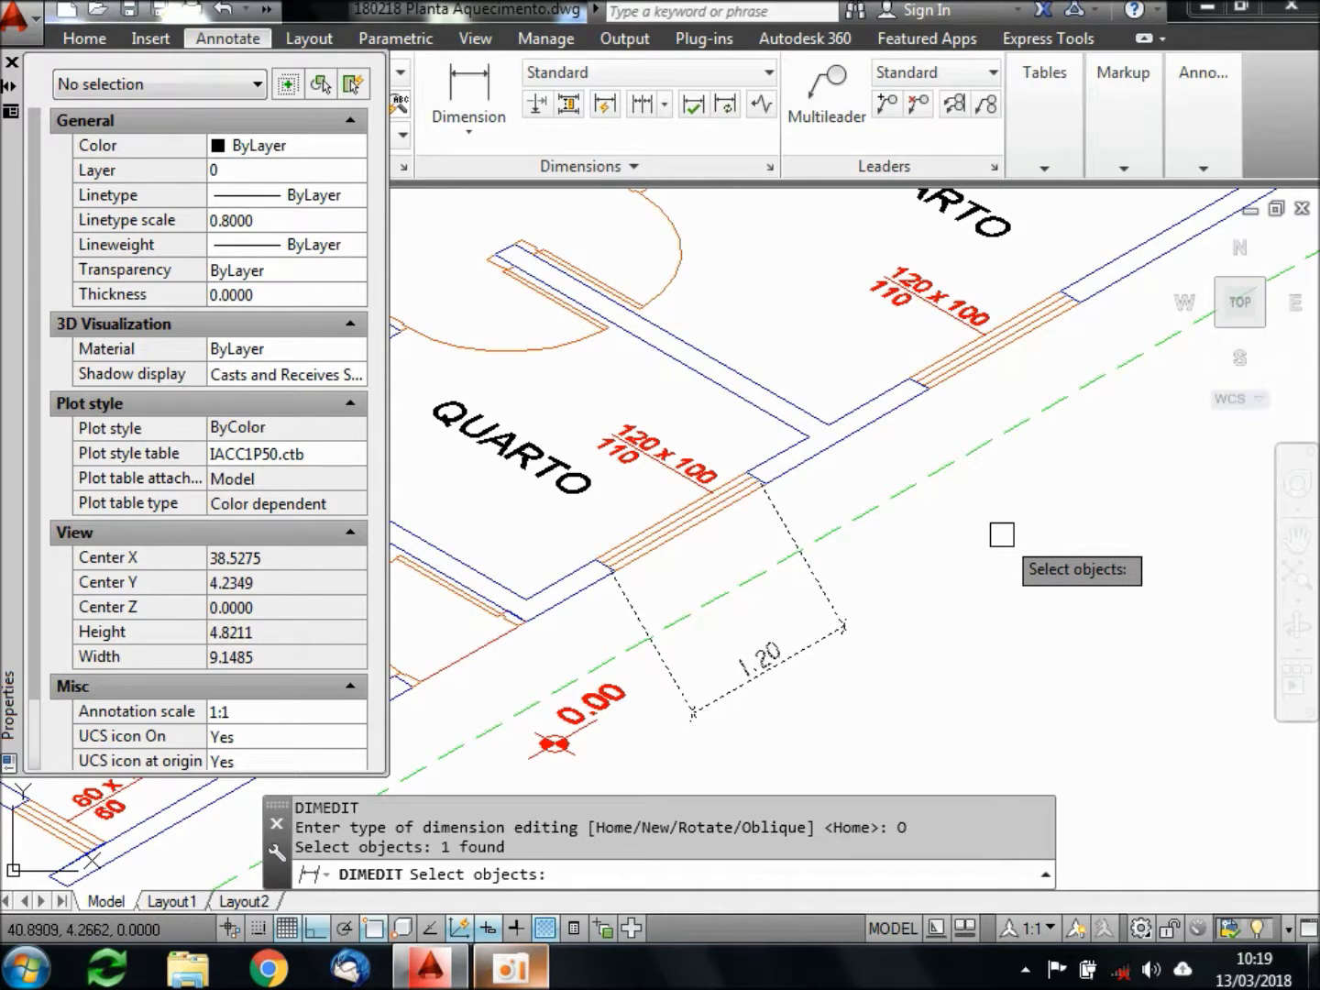
key("Return")
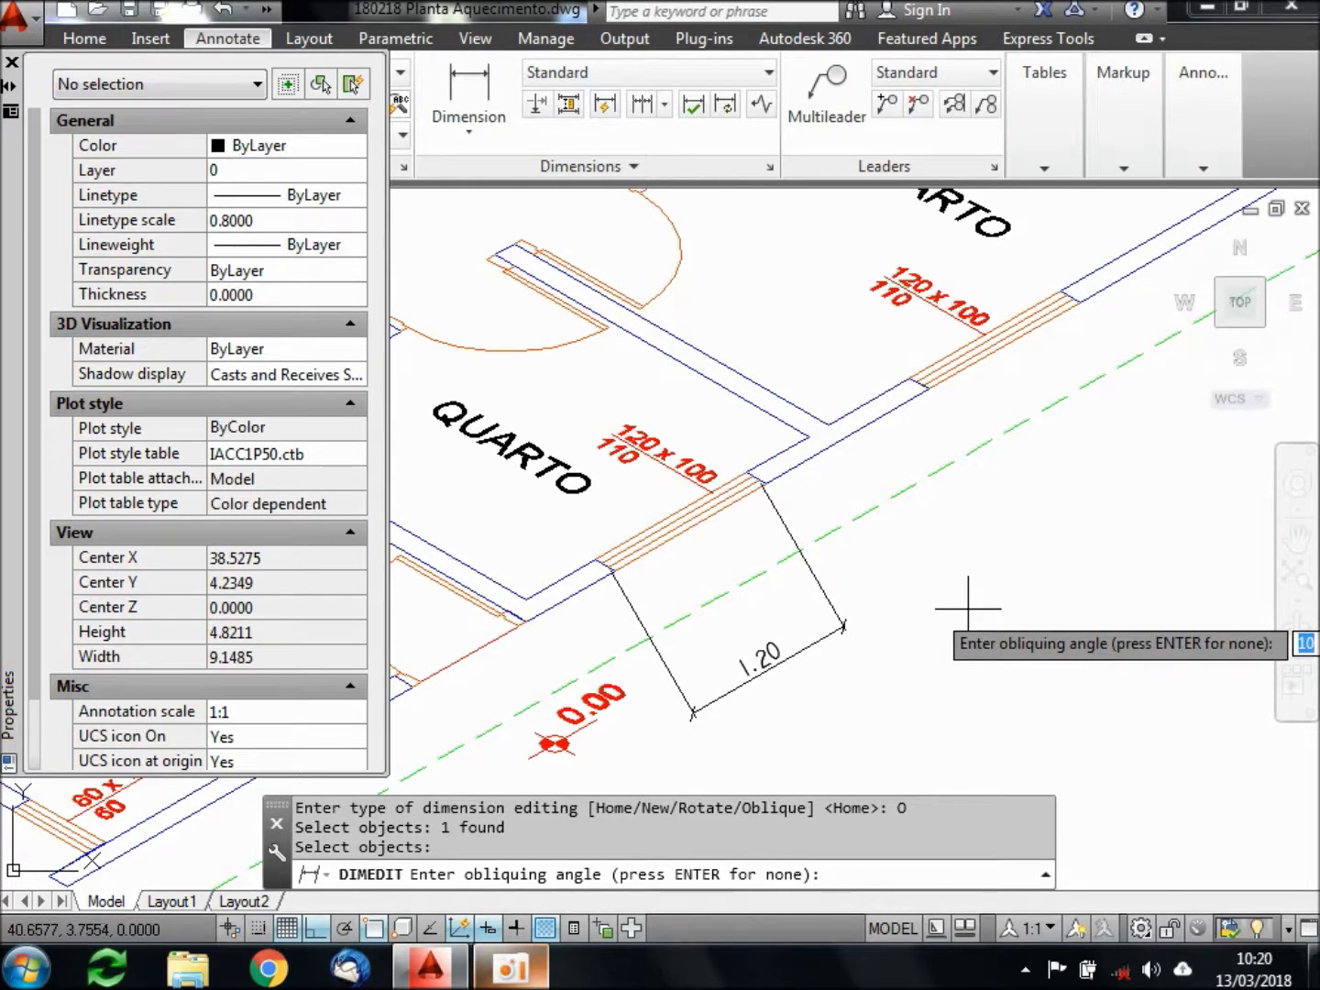
type("-30")
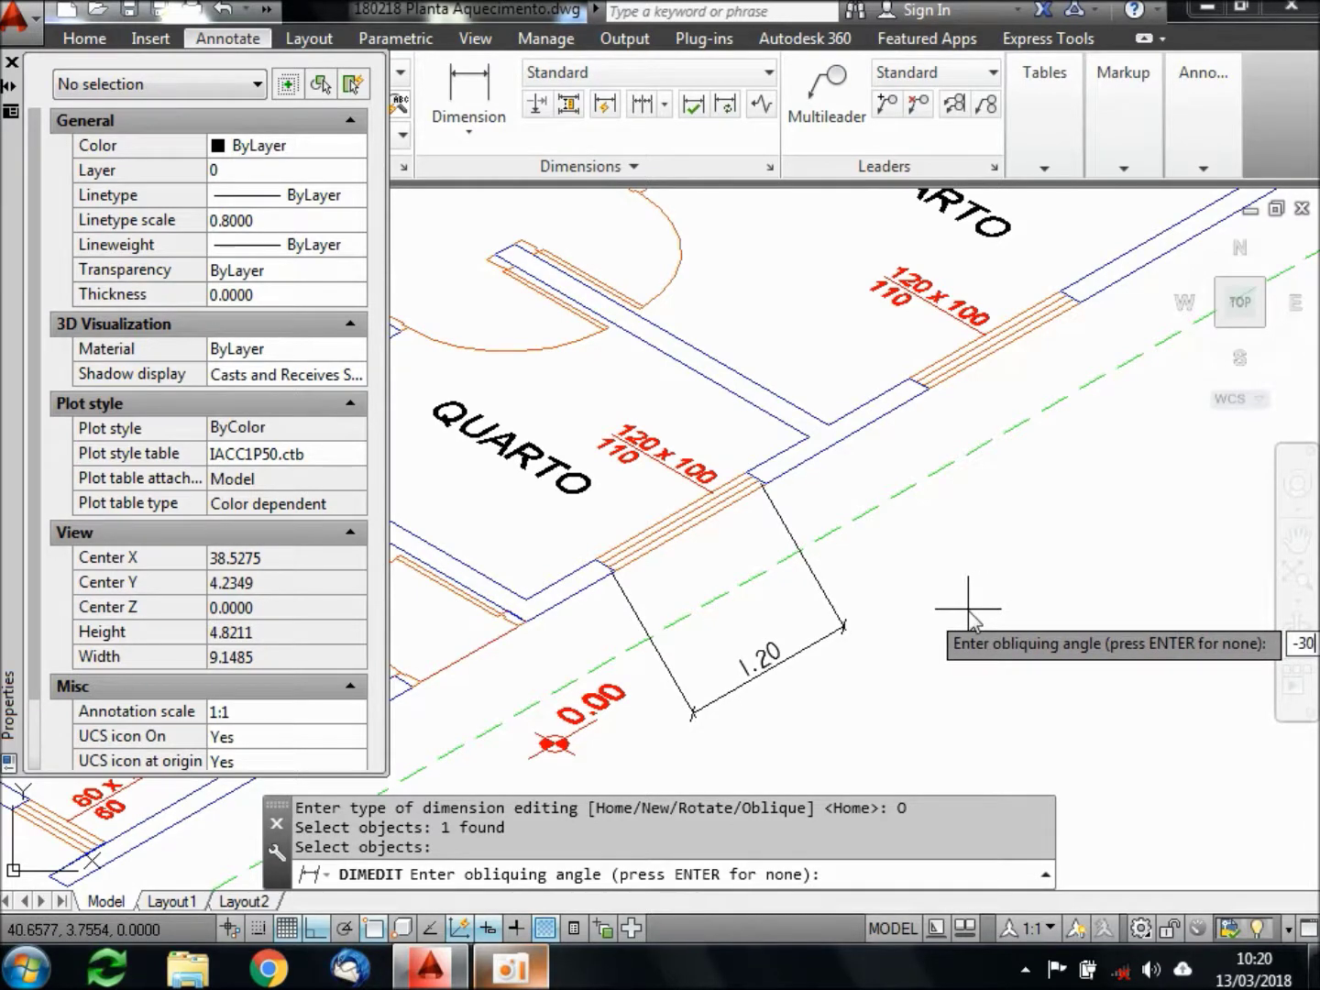
key("Return")
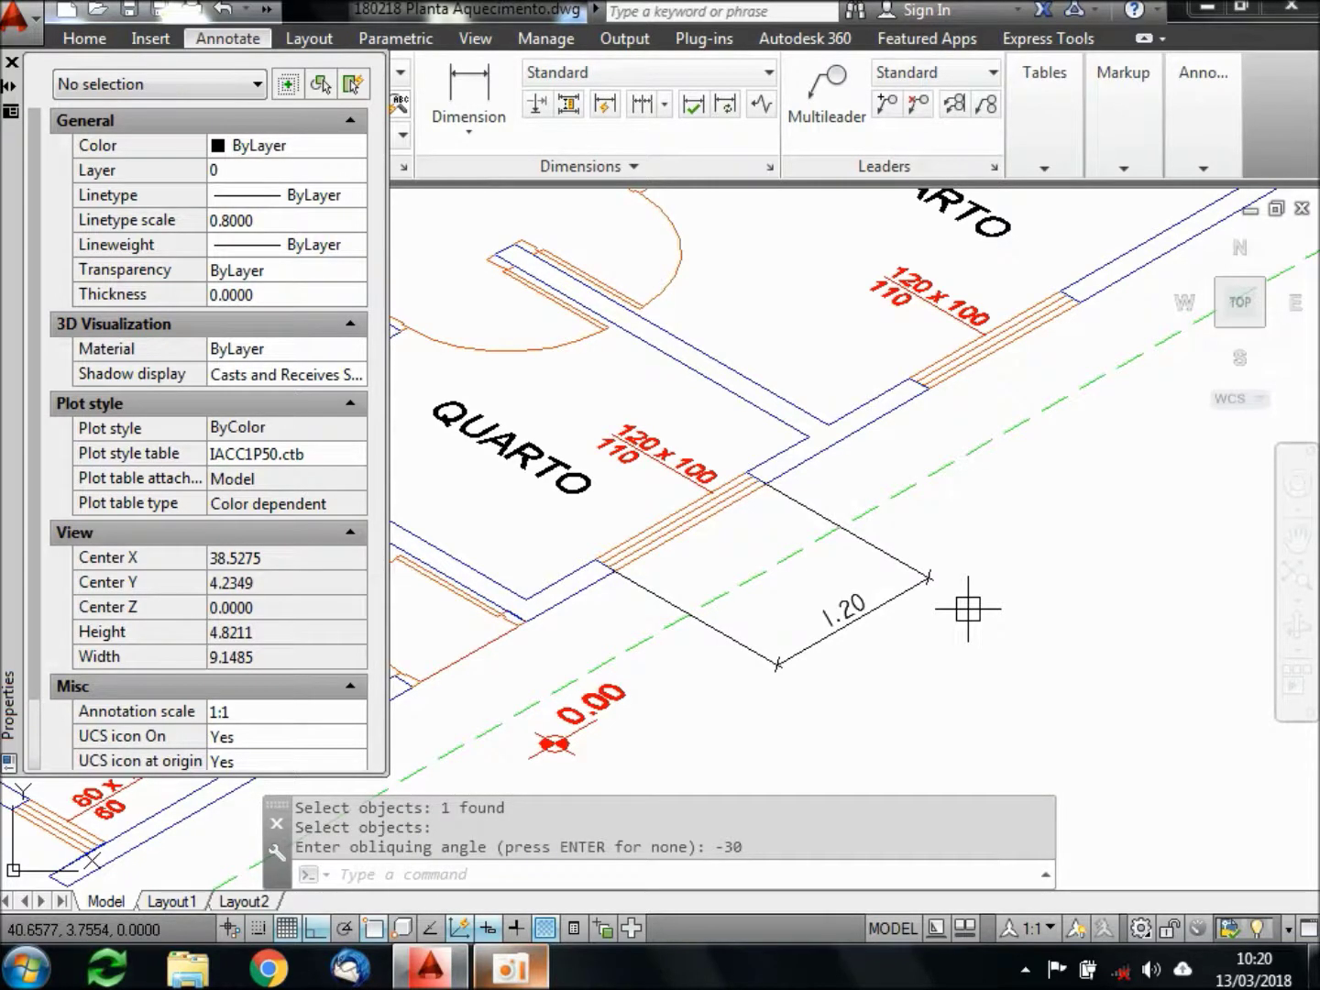
scroll(866, 631, "up", 2)
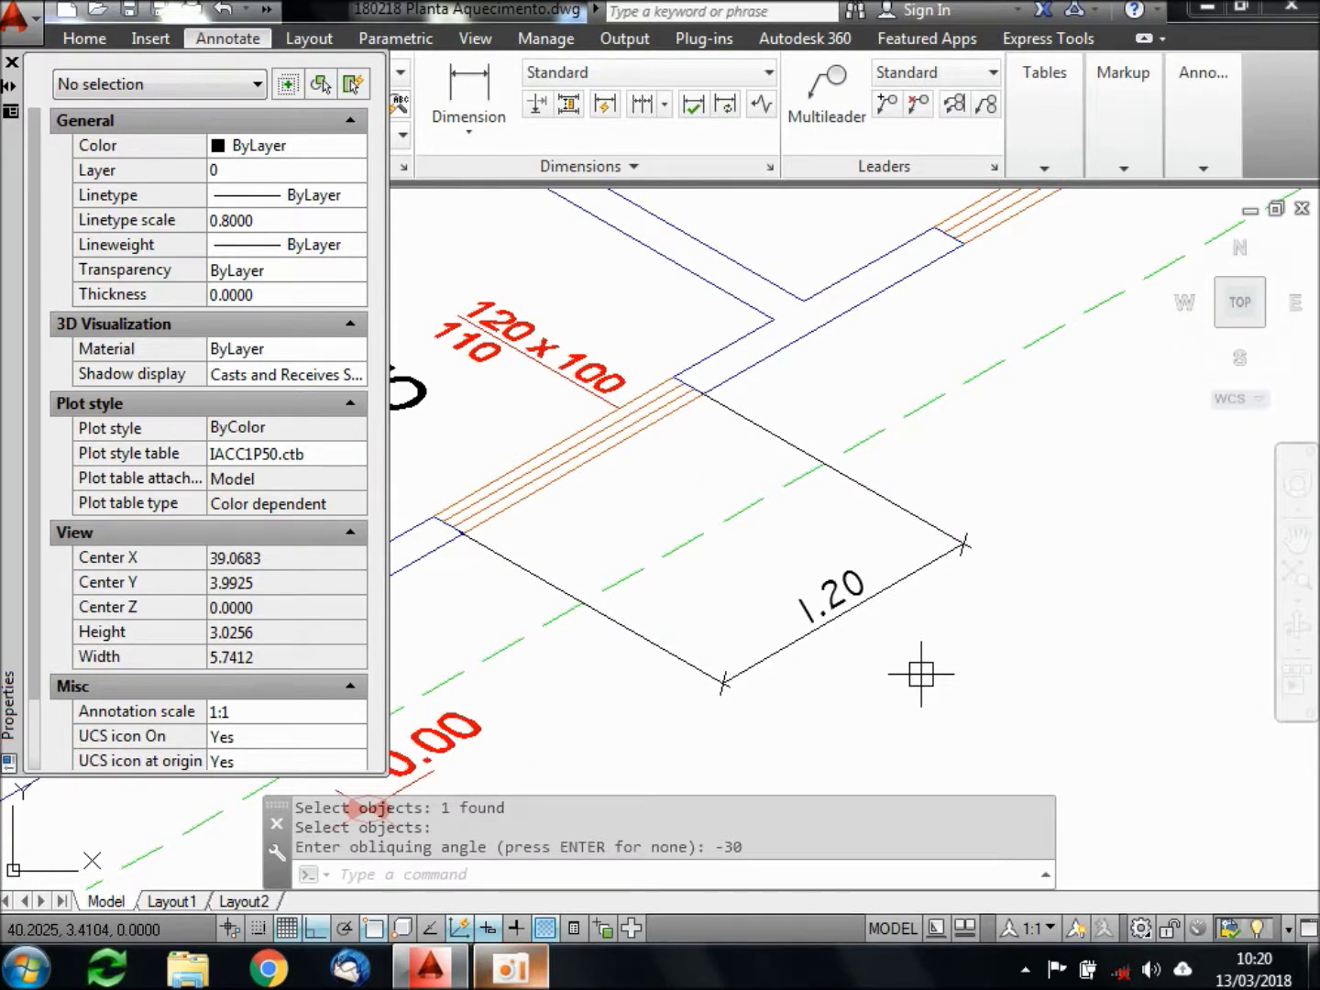
scroll(920, 674, "down", 2)
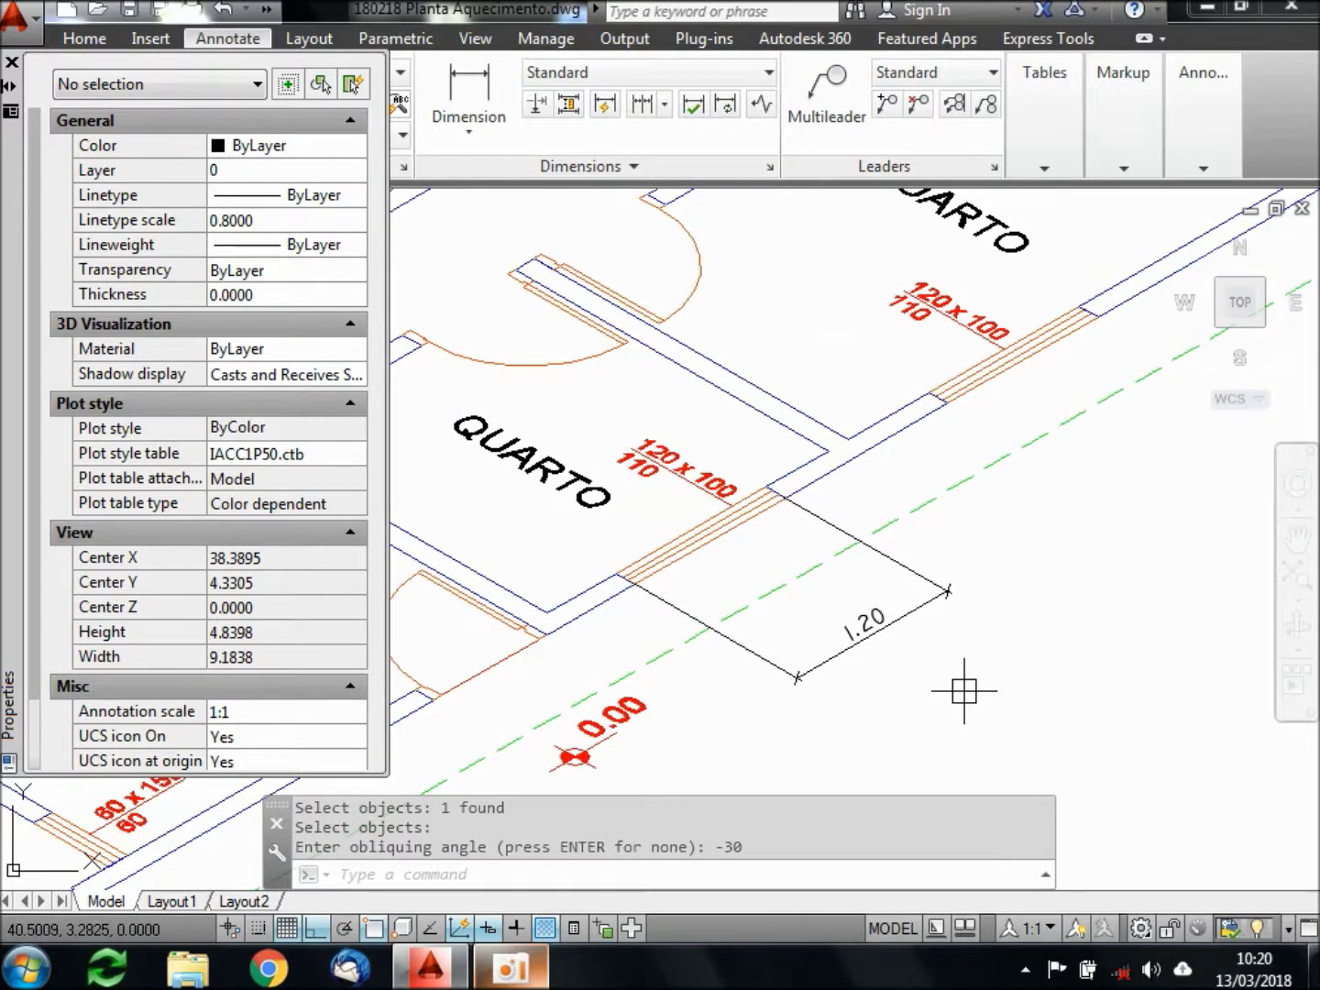
Create a new dimension style named +30 based on Standard, keeping its inherited settings
type("D")
key("Return")
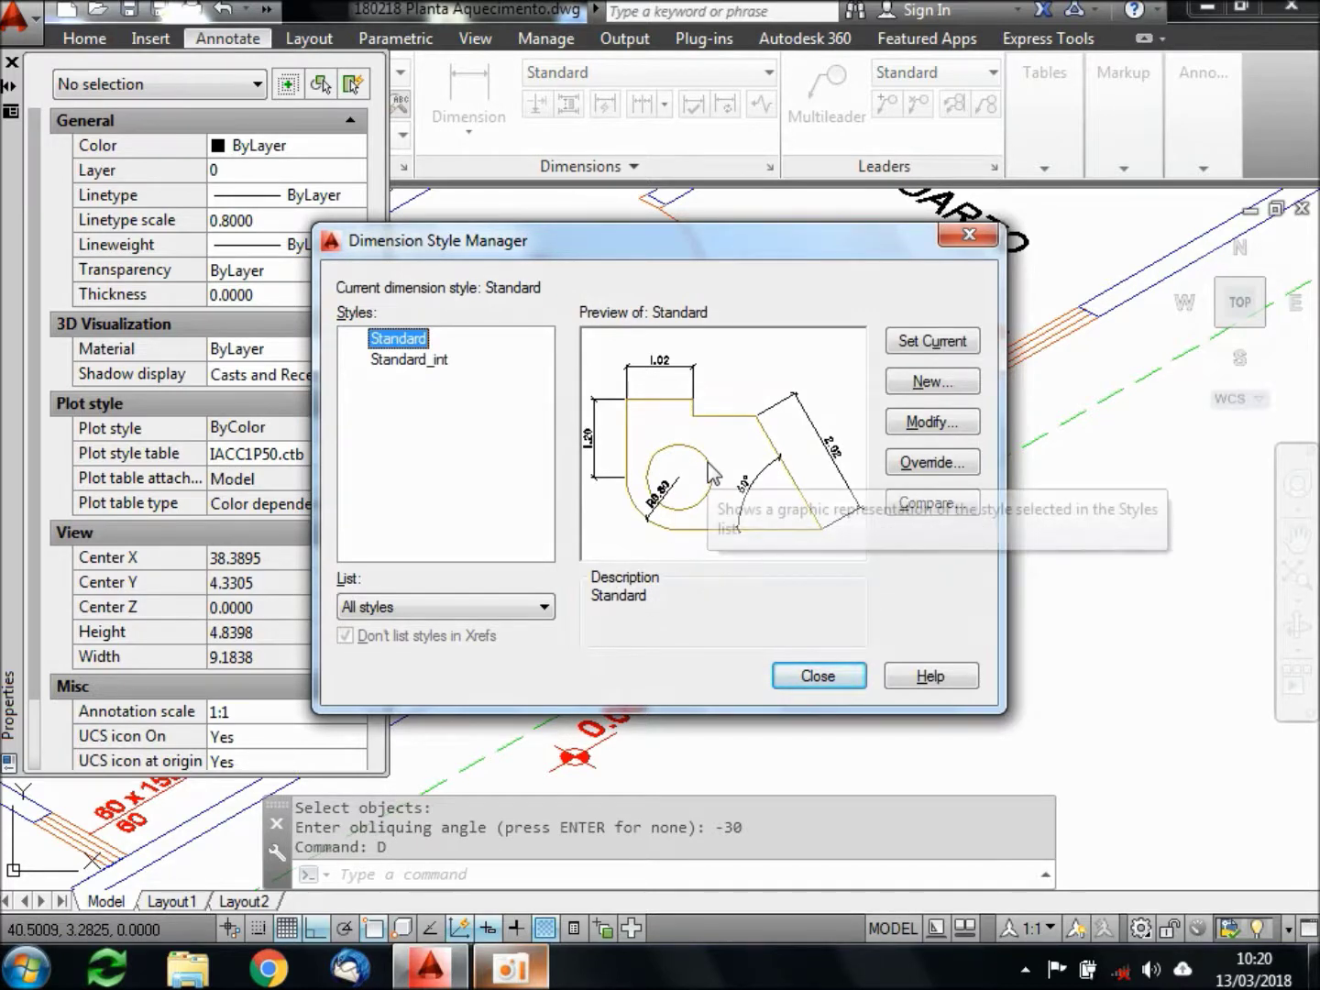
left_click(910, 389)
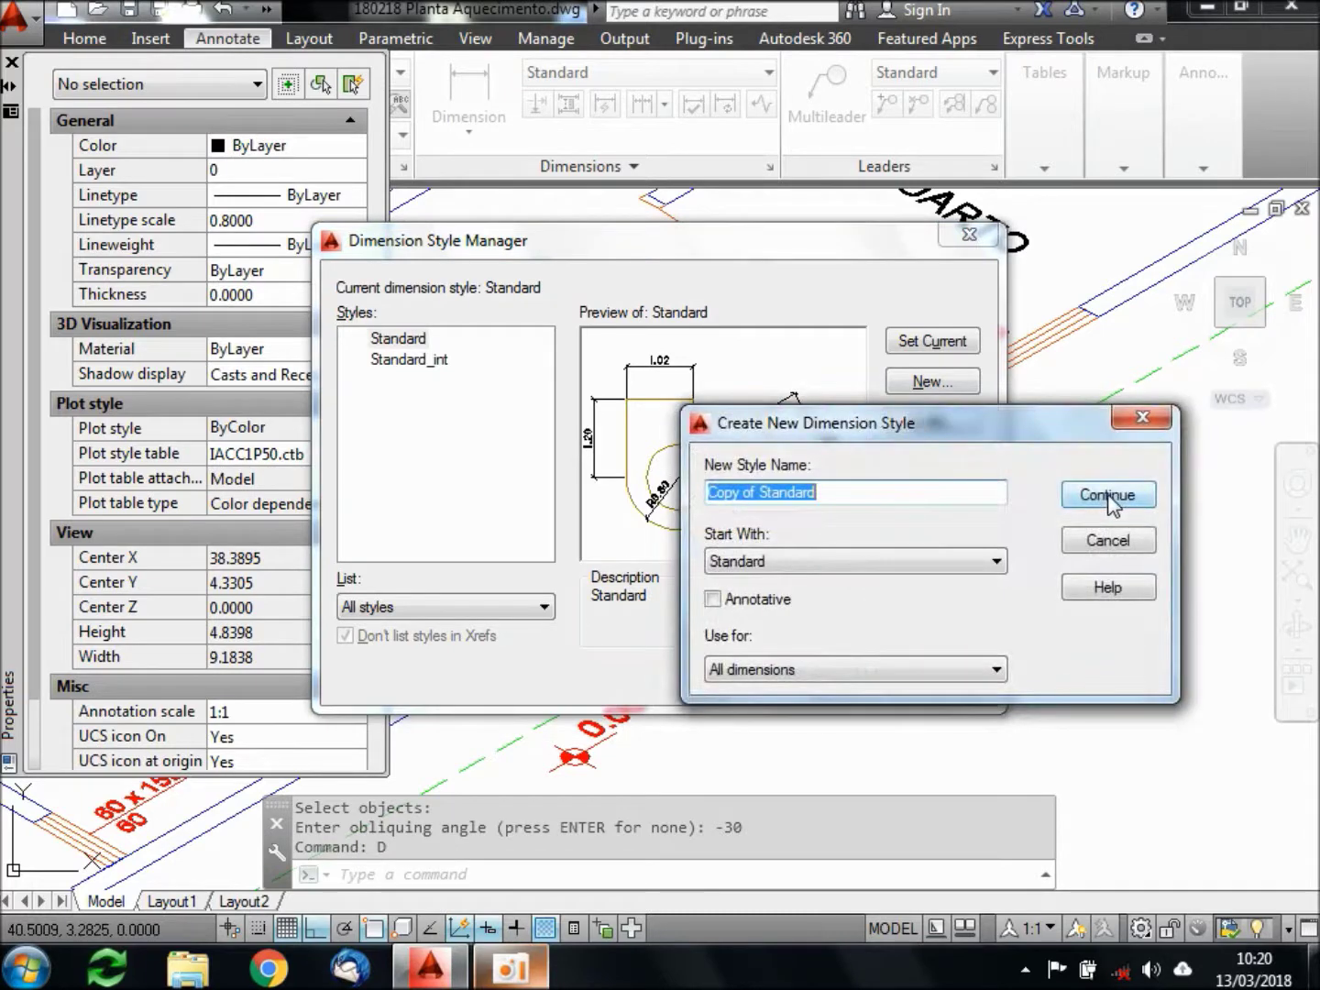
type("+30")
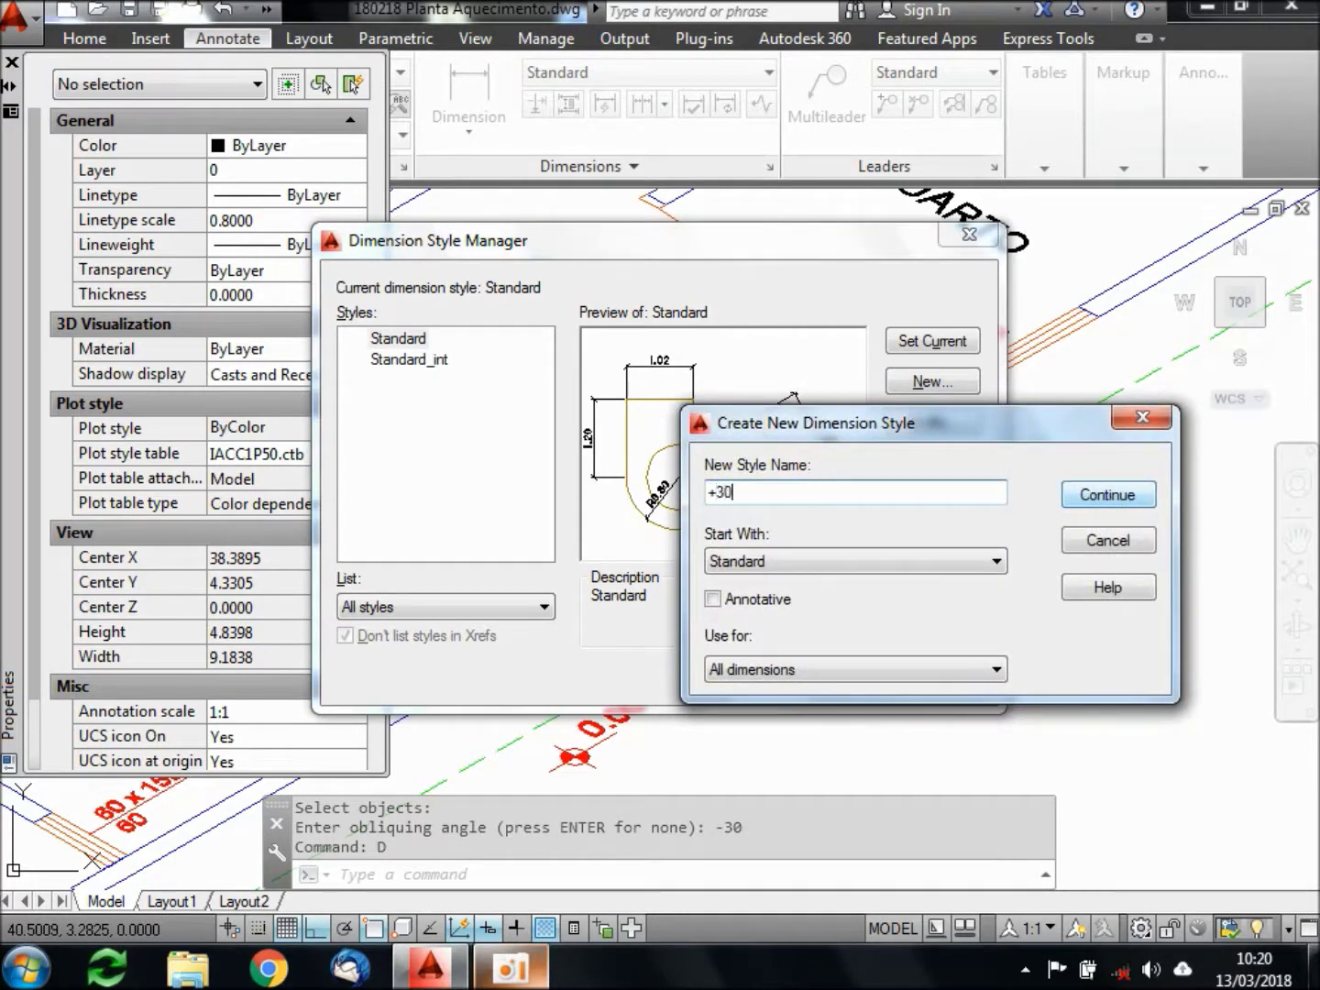
left_click(1137, 499)
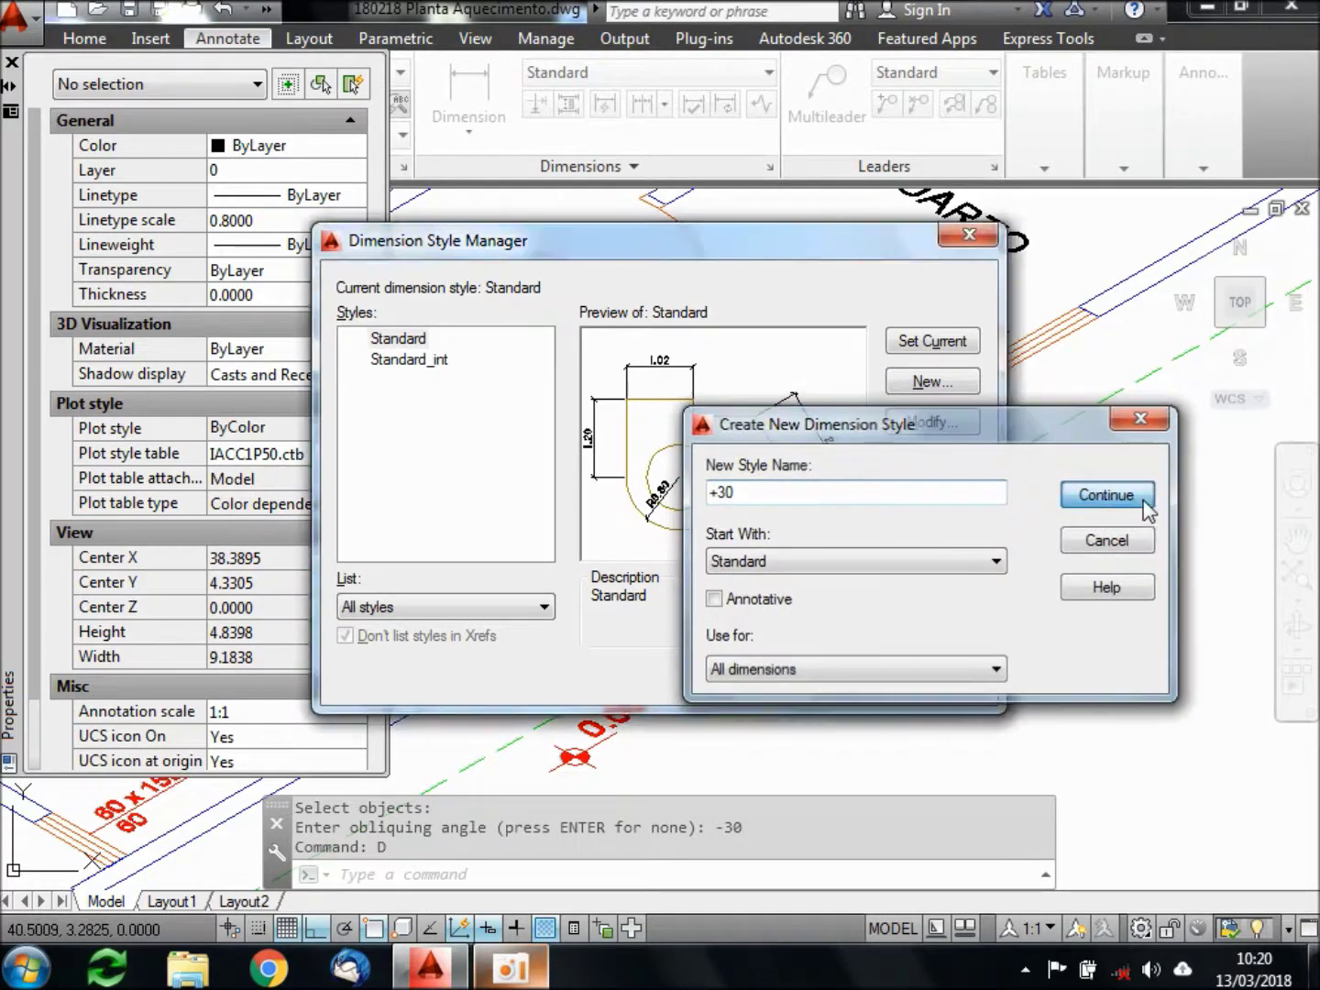
left_click(990, 855)
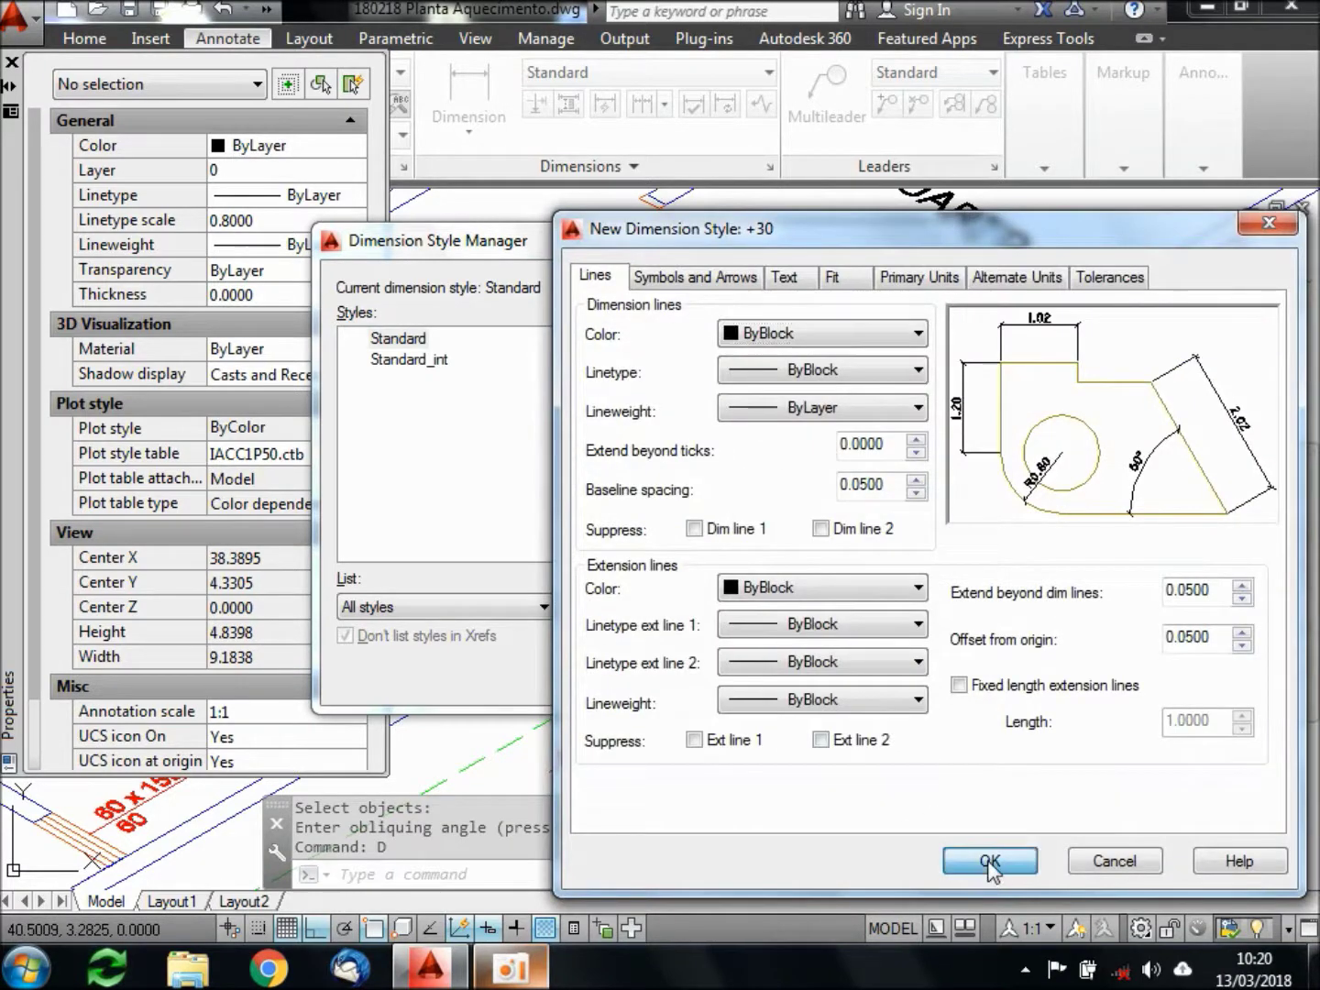
Create a second dimension style named -30 based on the +30 style, keeping its inherited settings
left_click(931, 381)
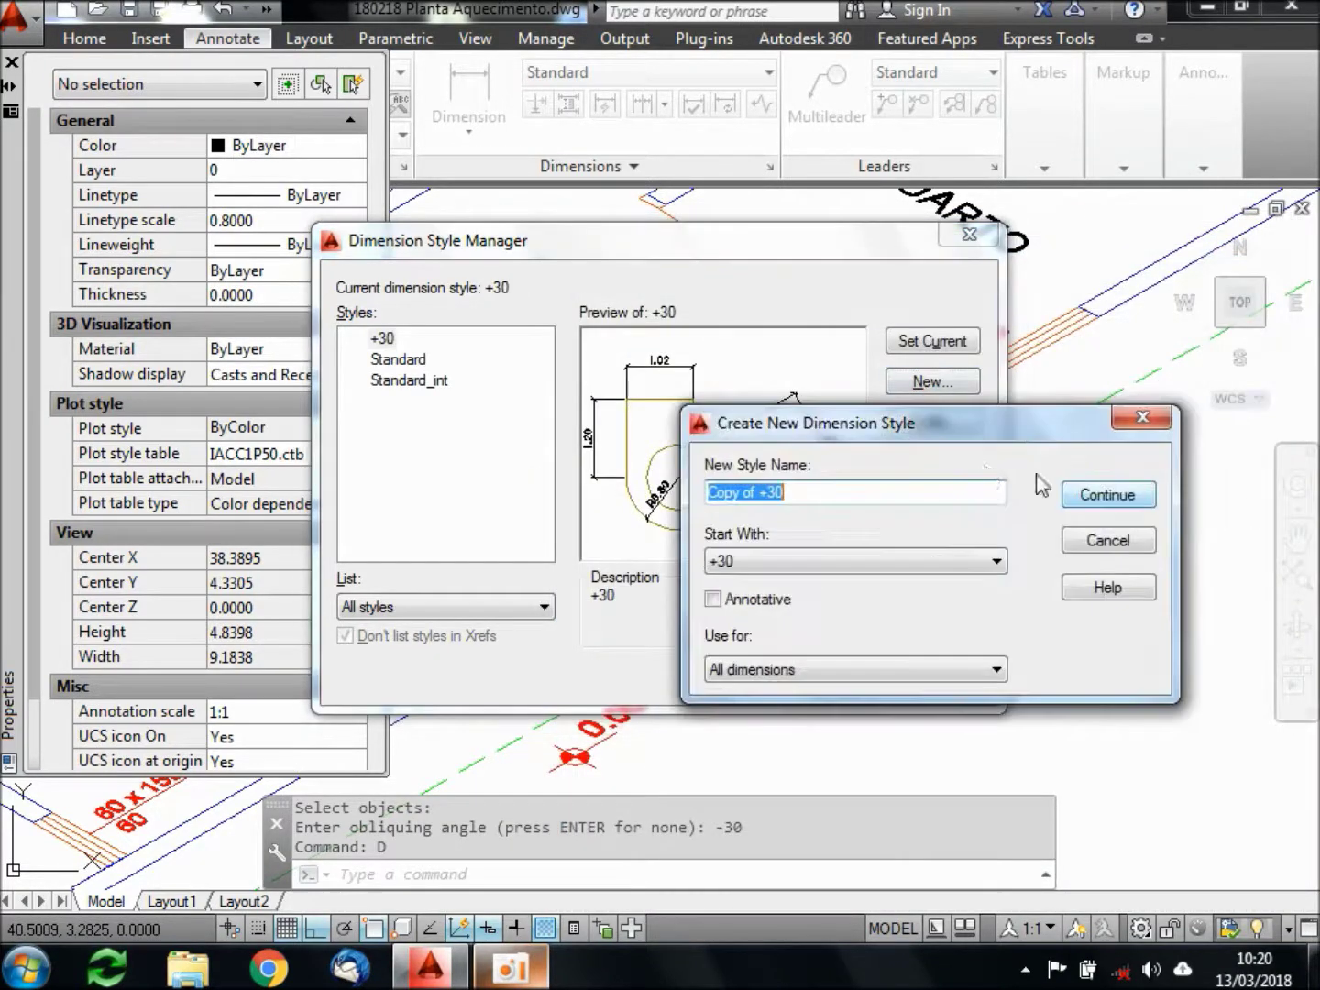
type("-30")
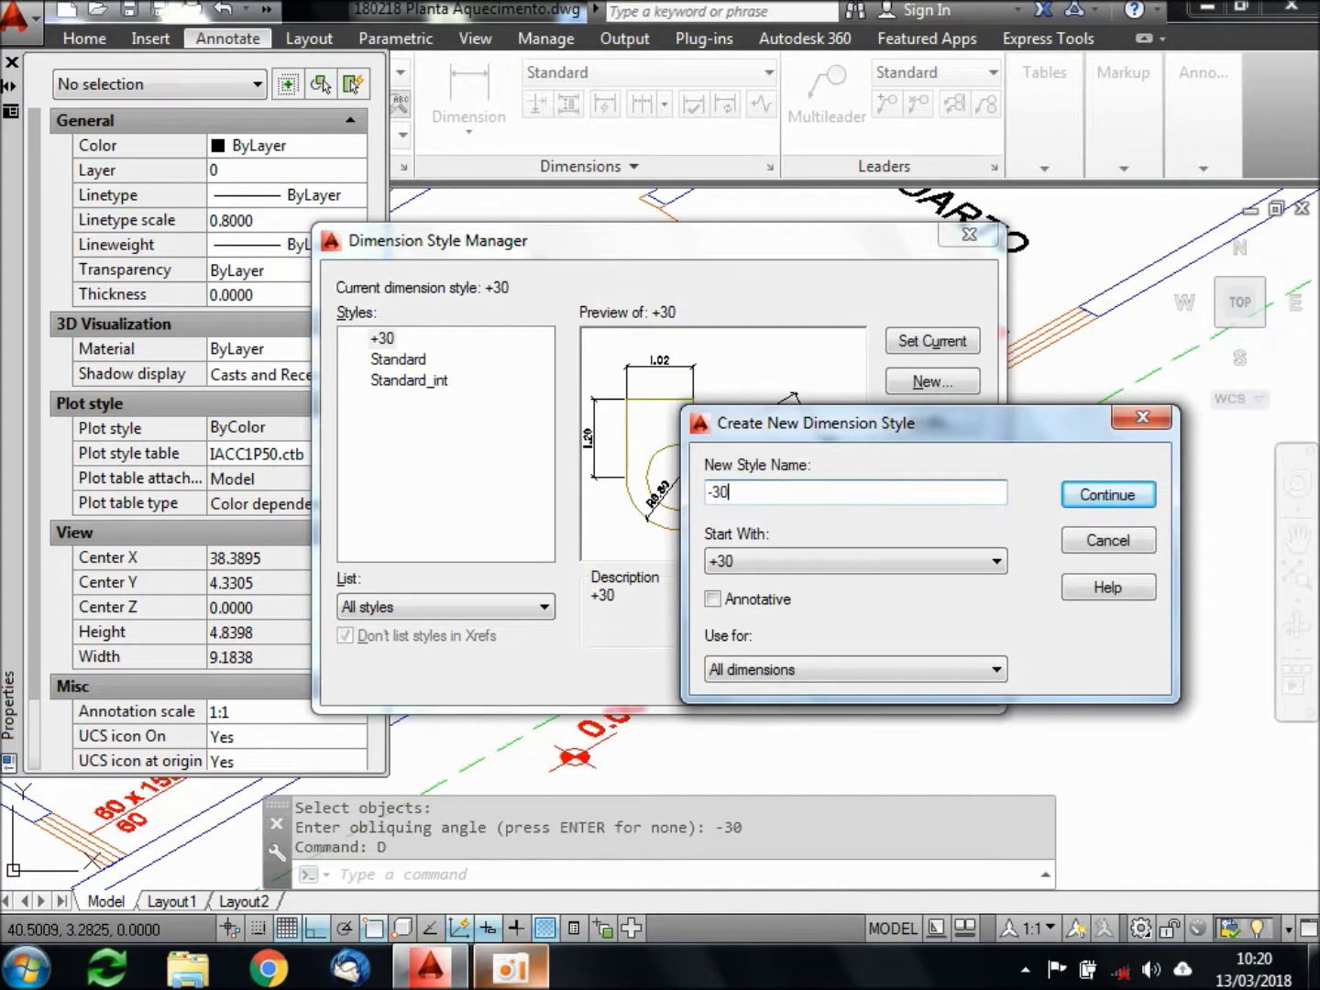
left_click(1129, 500)
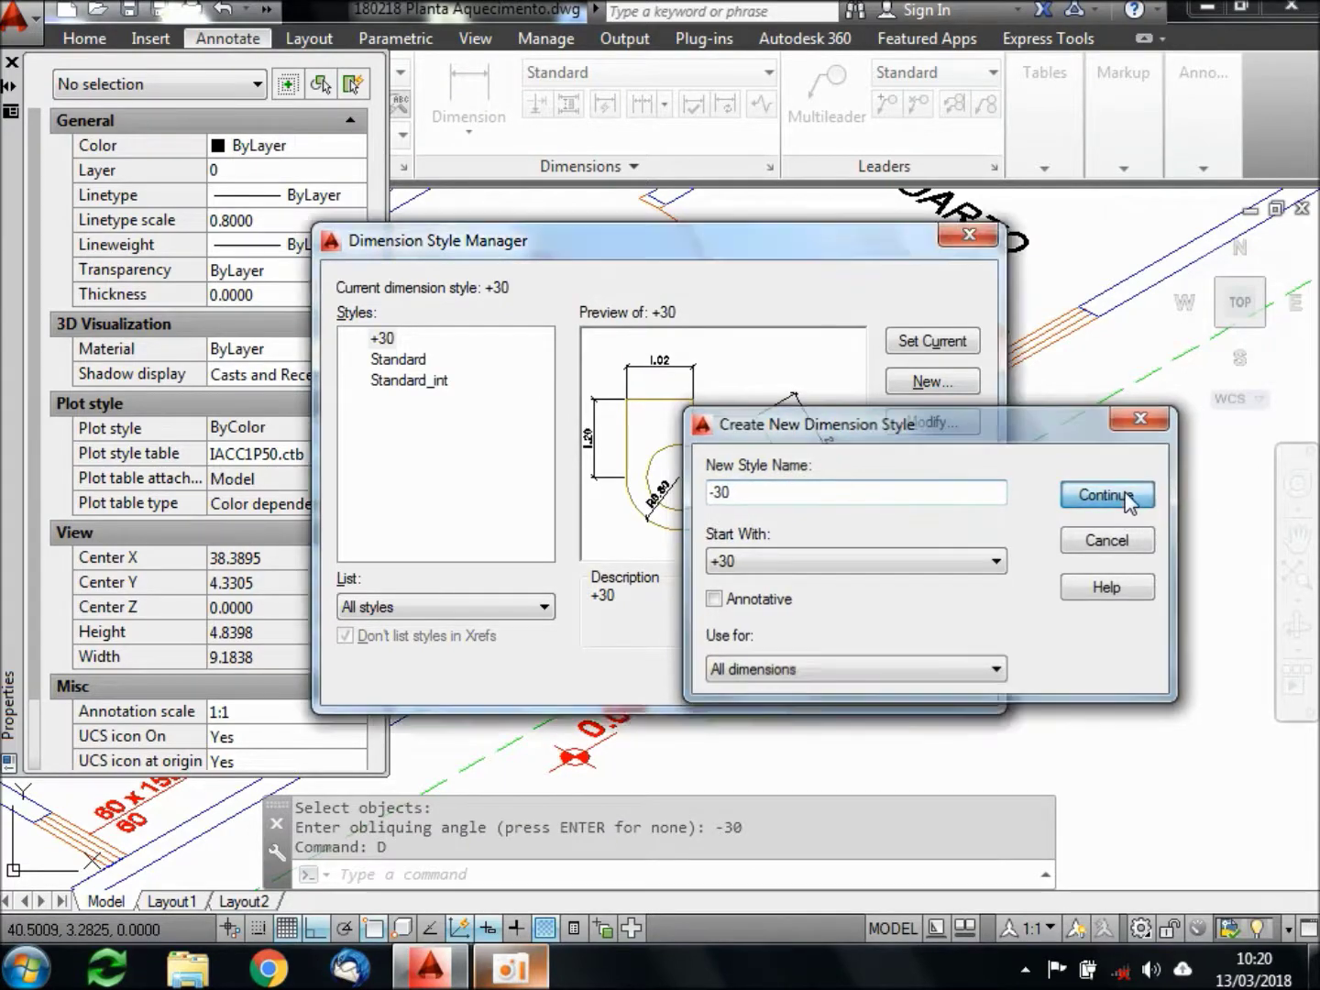
left_click(989, 848)
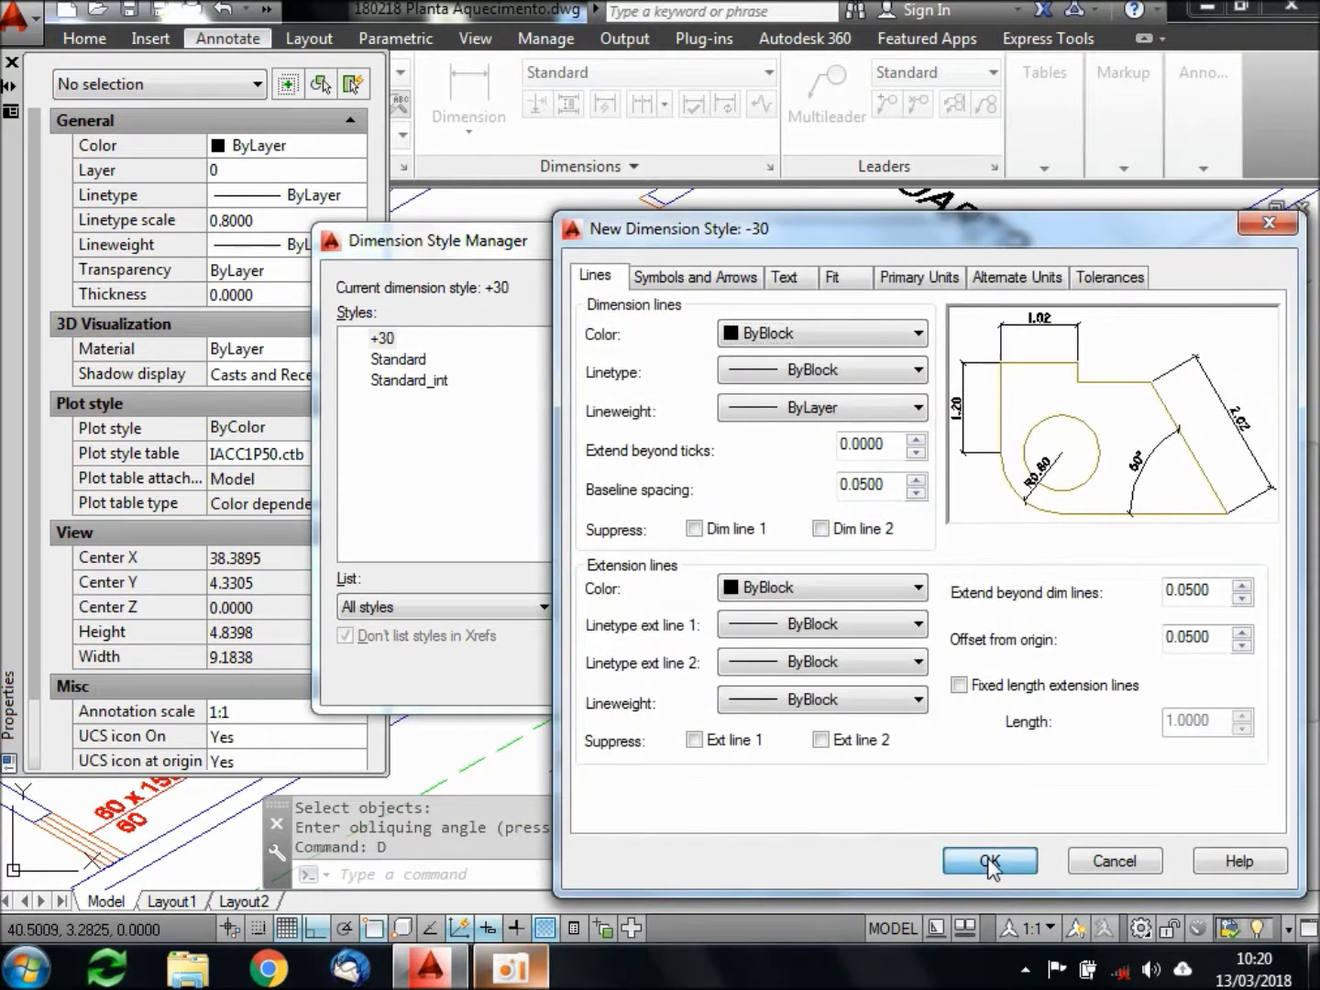
Modify the +30 dimension style to use the +30 text style
left_click(379, 339)
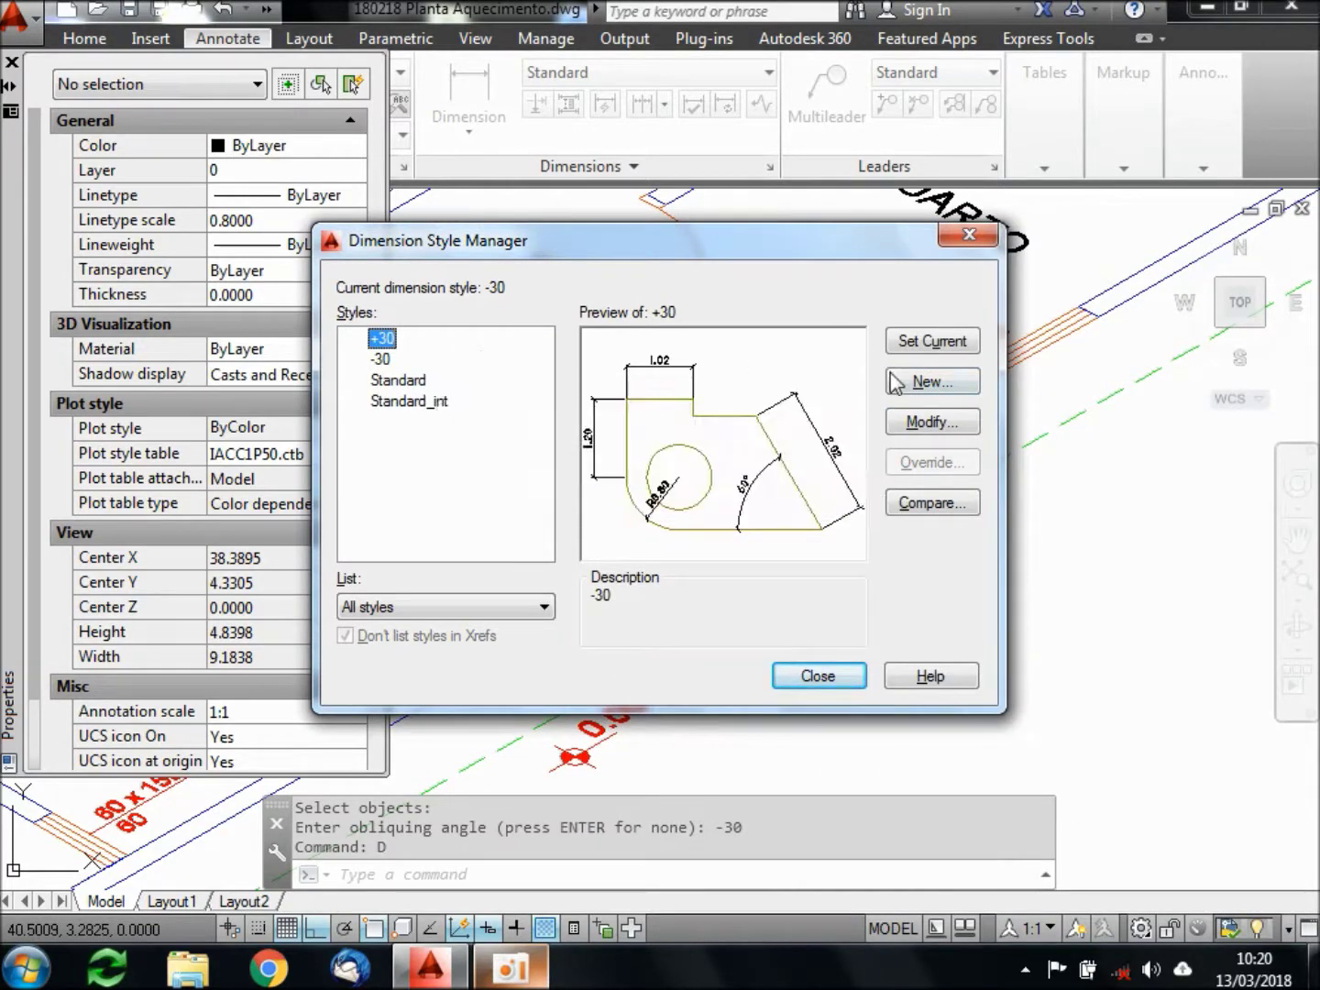
left_click(932, 424)
left_click(932, 425)
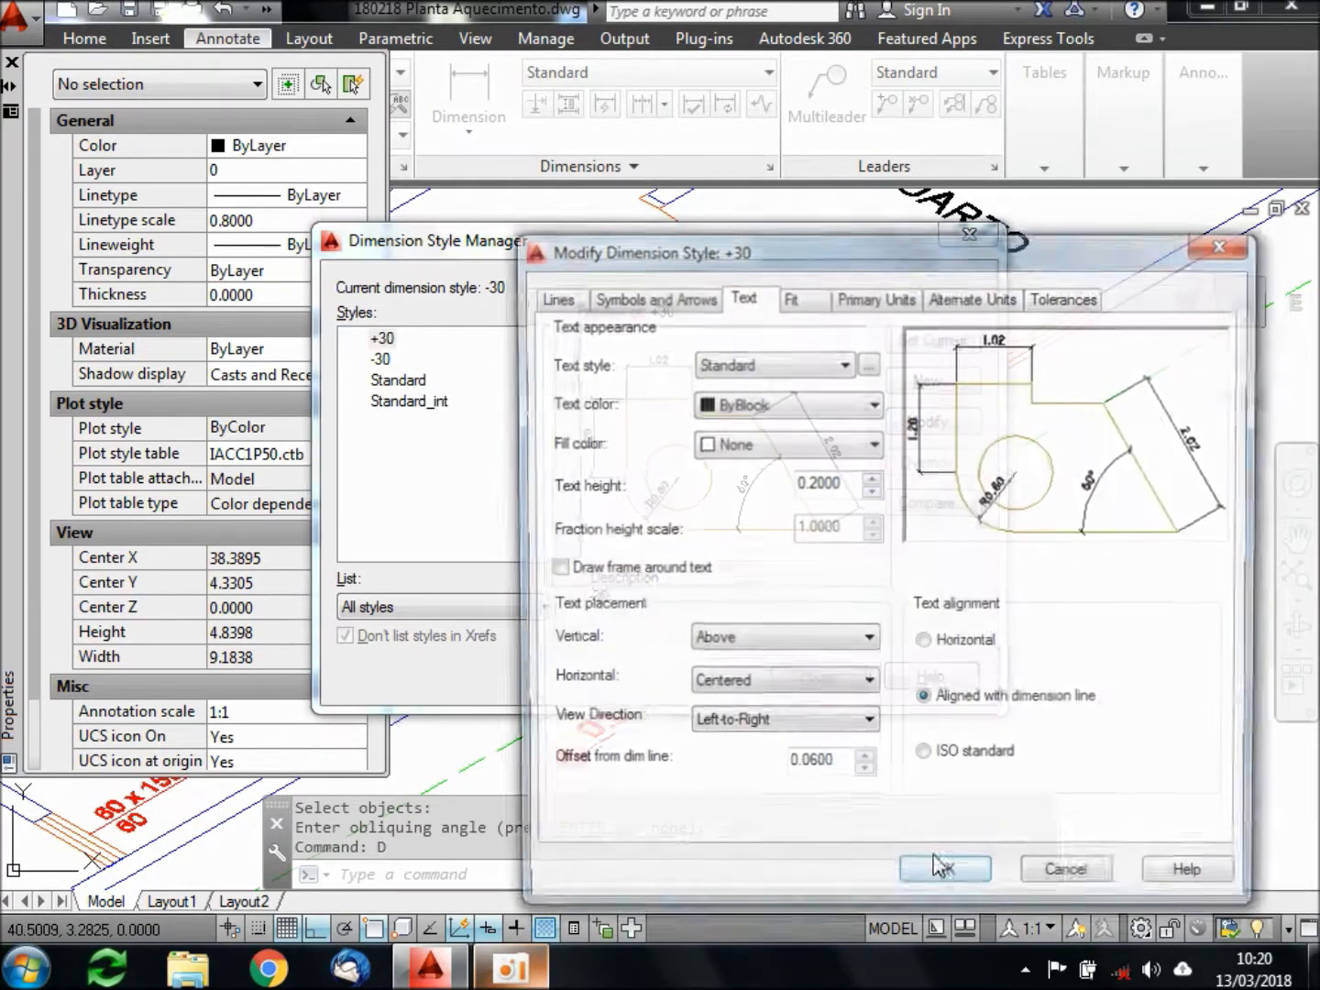
left_click_drag(784, 268, 572, 146)
left_click(639, 240)
left_click(573, 265)
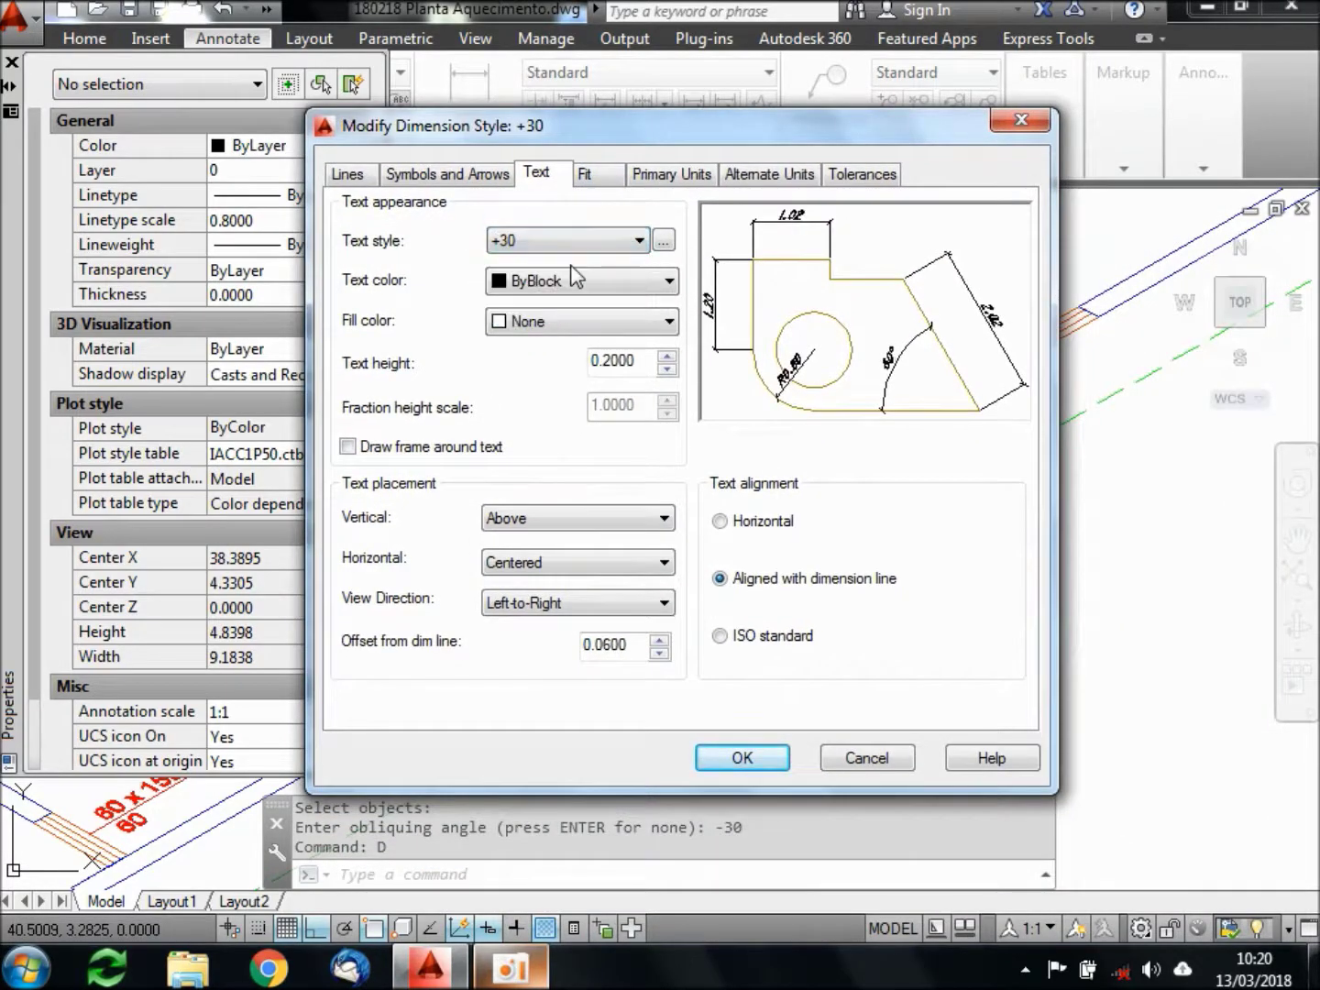
left_click(756, 757)
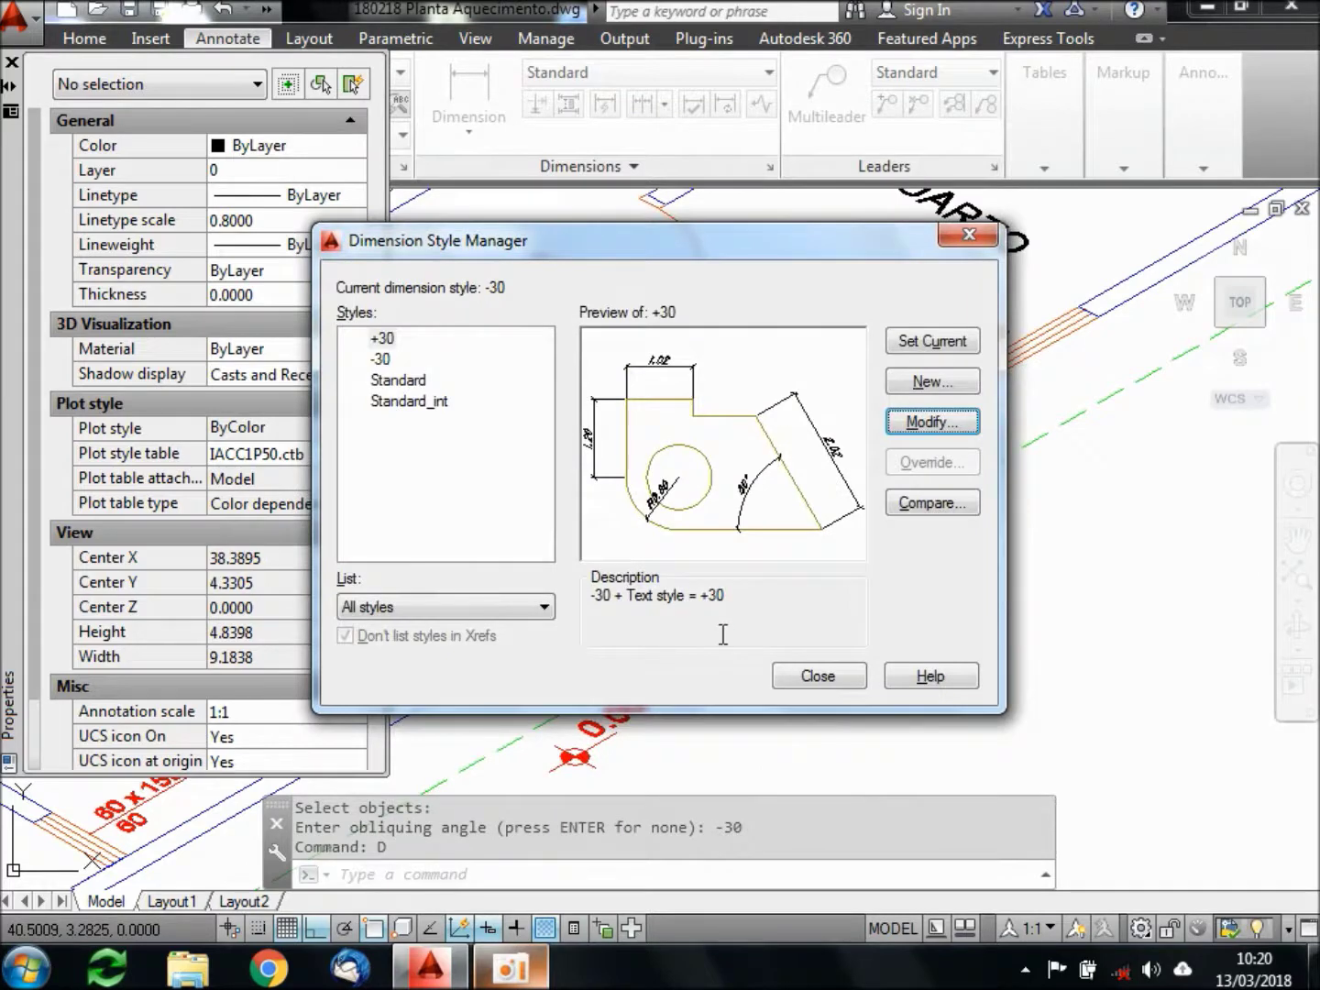
Modify the -30 dimension style to use the -30 text style and close the dimension style settings
left_click(382, 359)
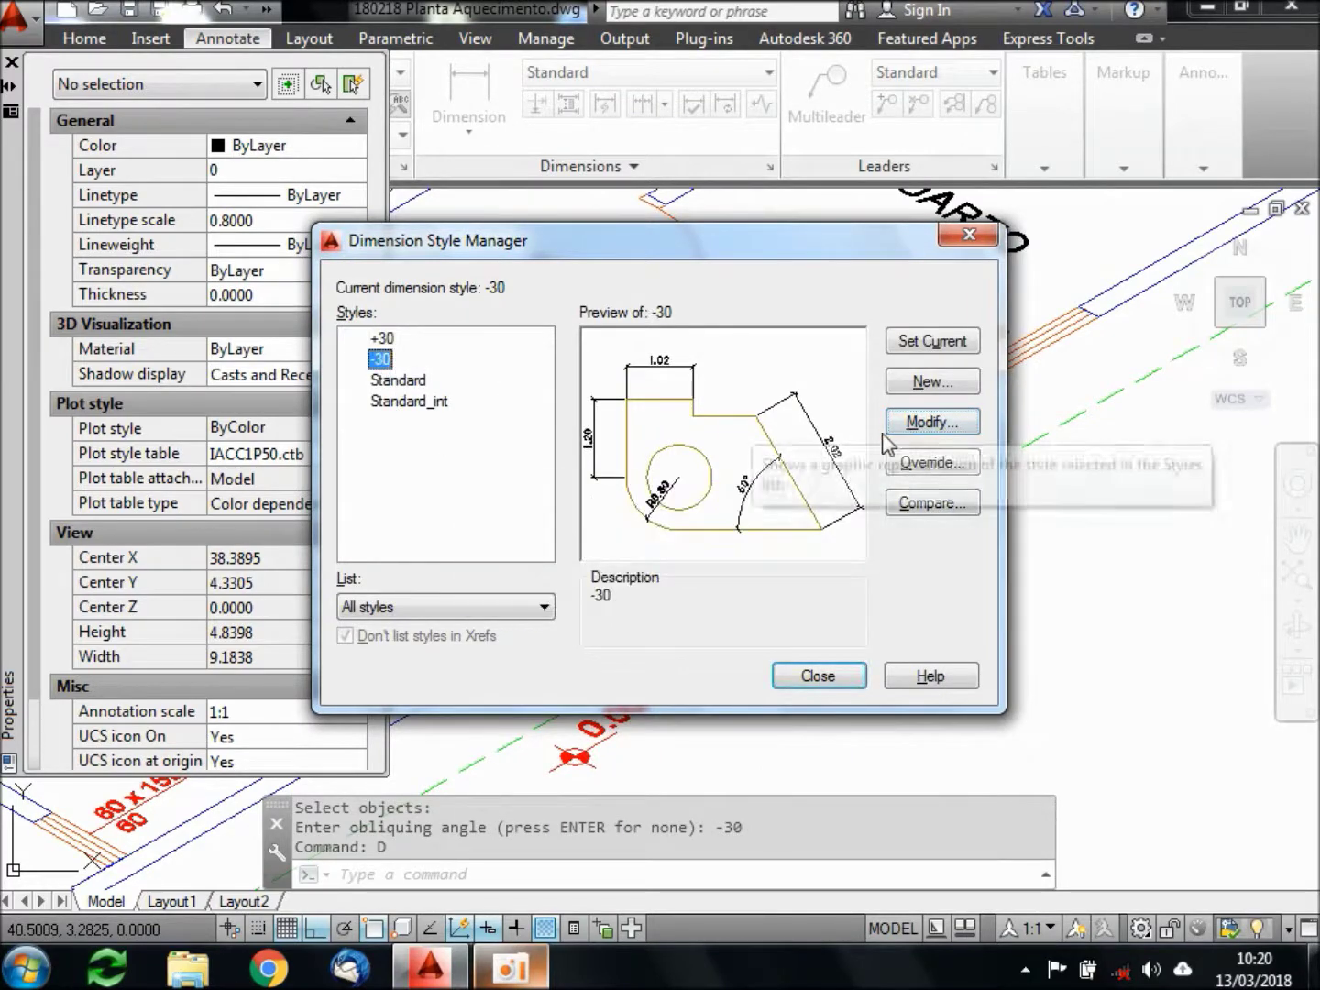
left_click(904, 425)
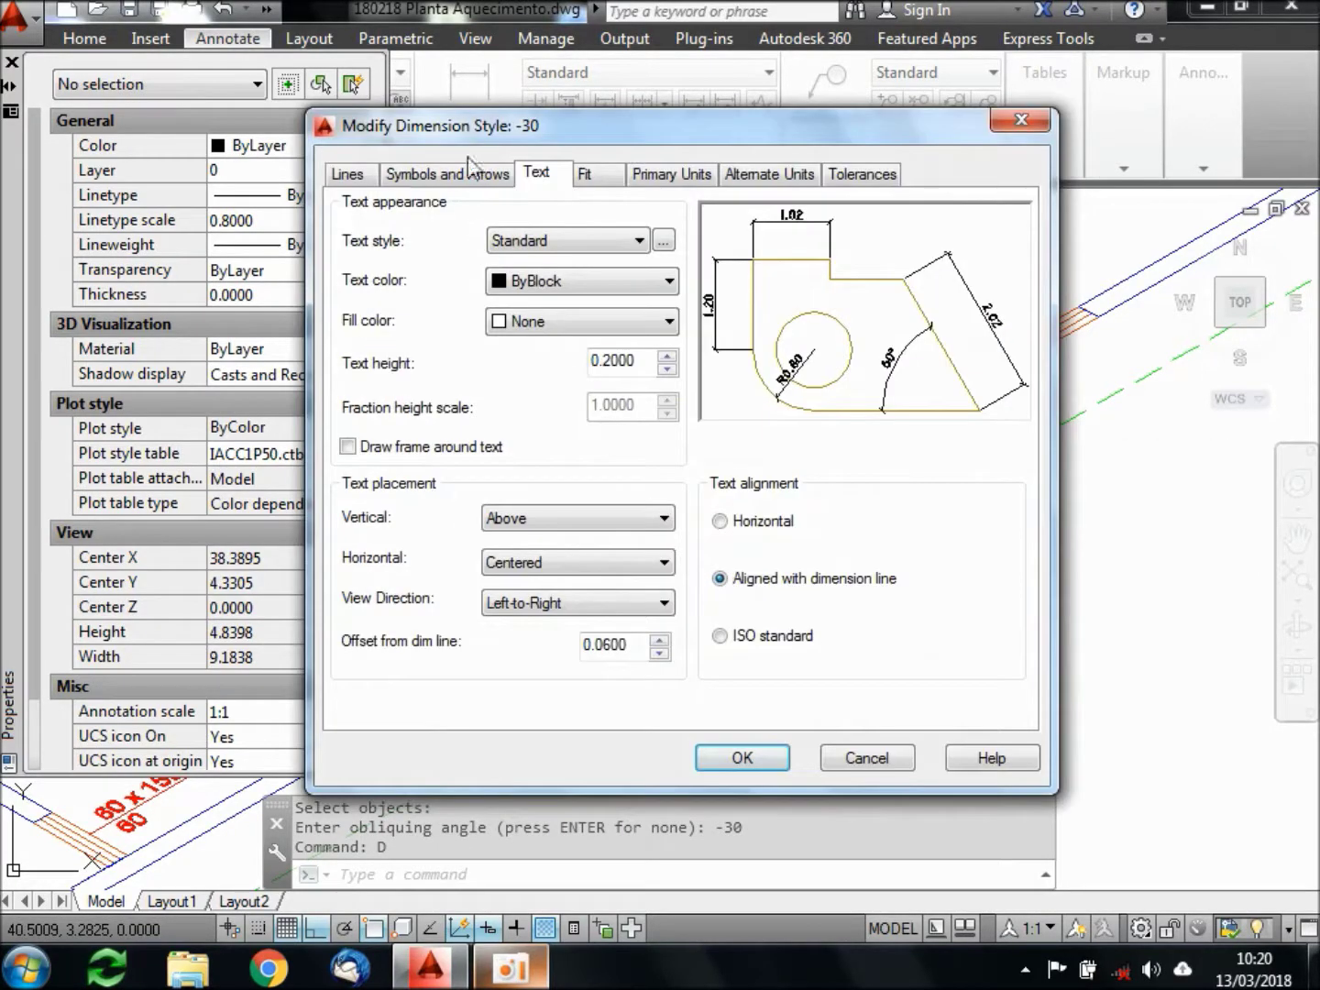
left_click(604, 243)
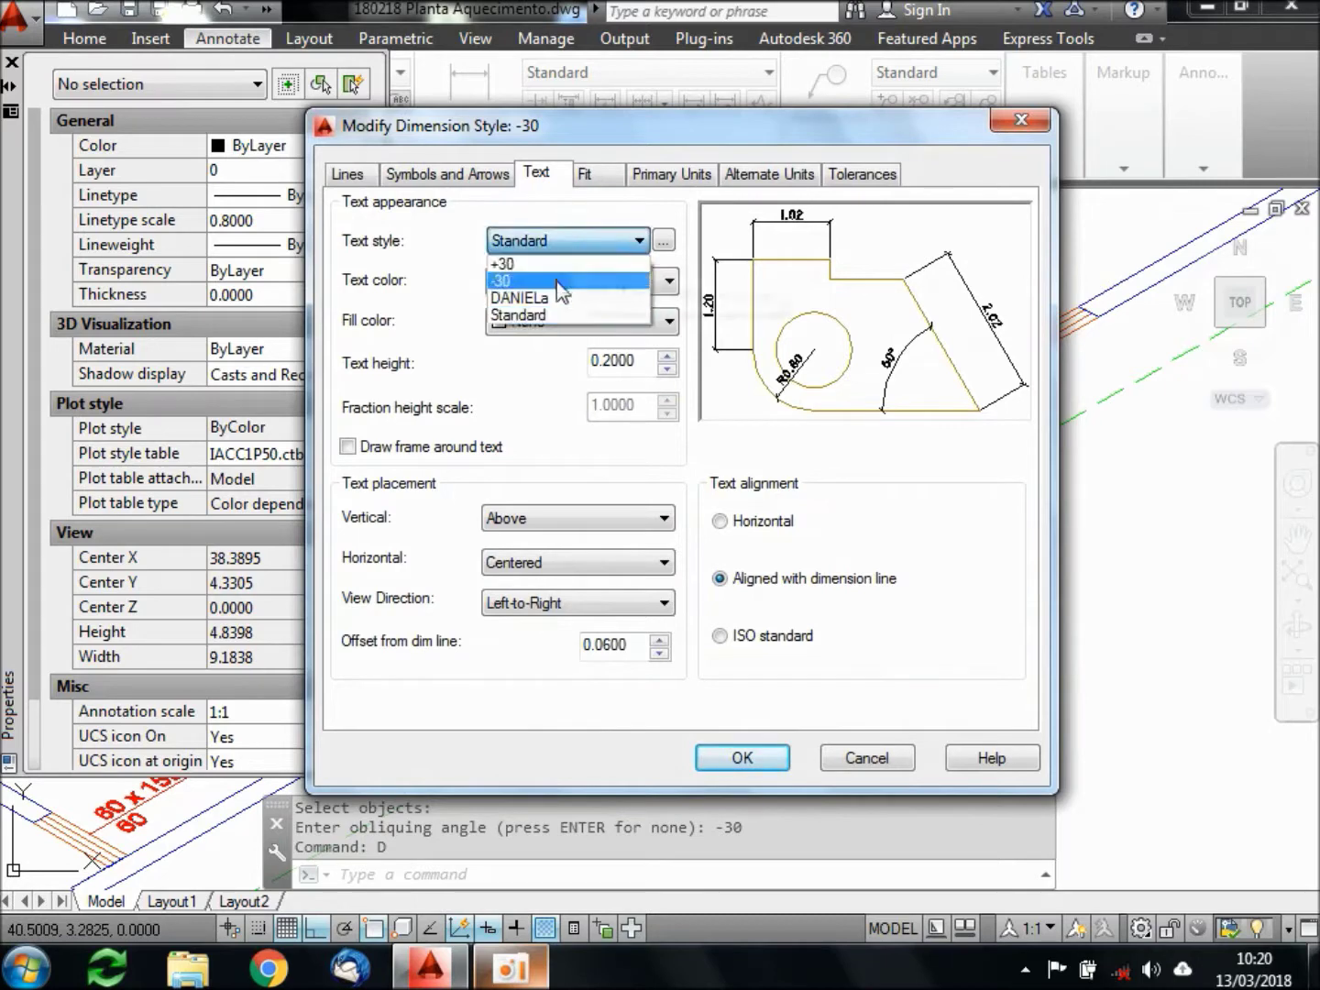
left_click(600, 266)
left_click(772, 758)
left_click(811, 674)
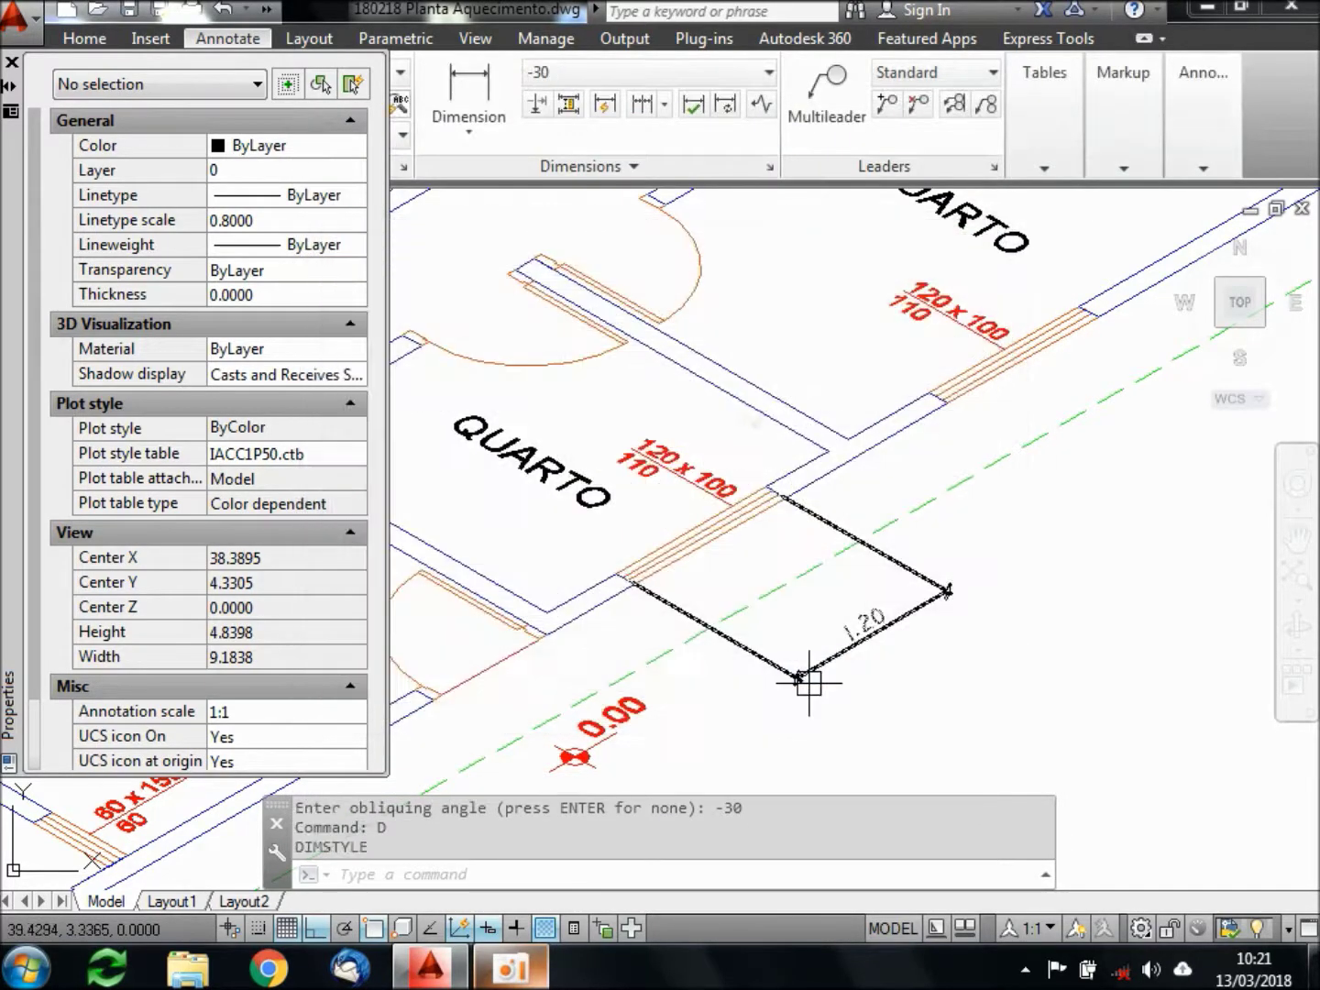
Close the object properties and apply the -30 dimension style to the smallest QUARTO's window dimension
left_click(13, 61)
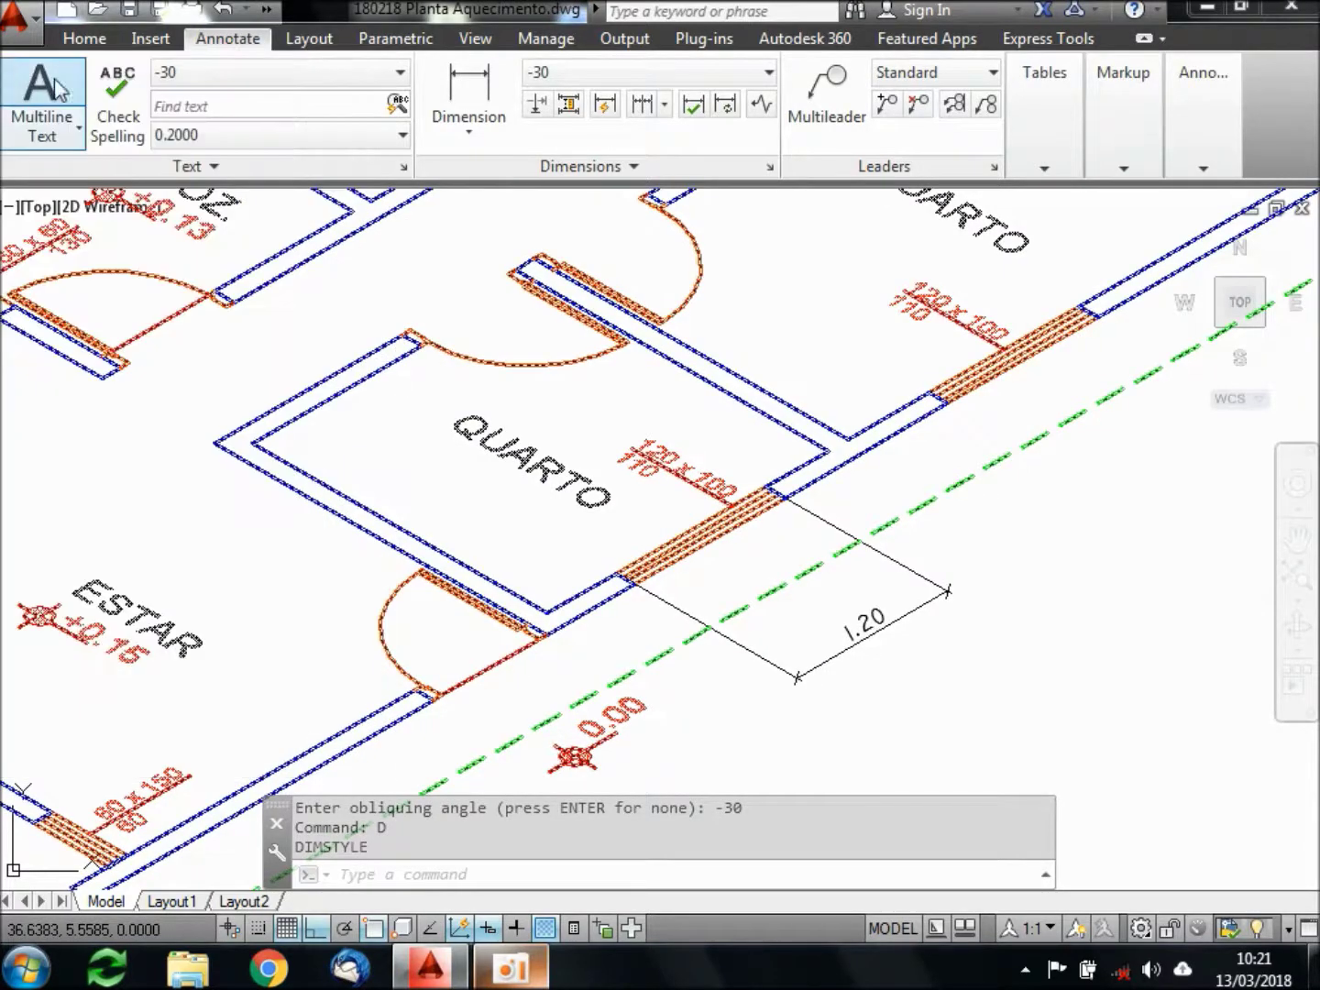
left_click(867, 632)
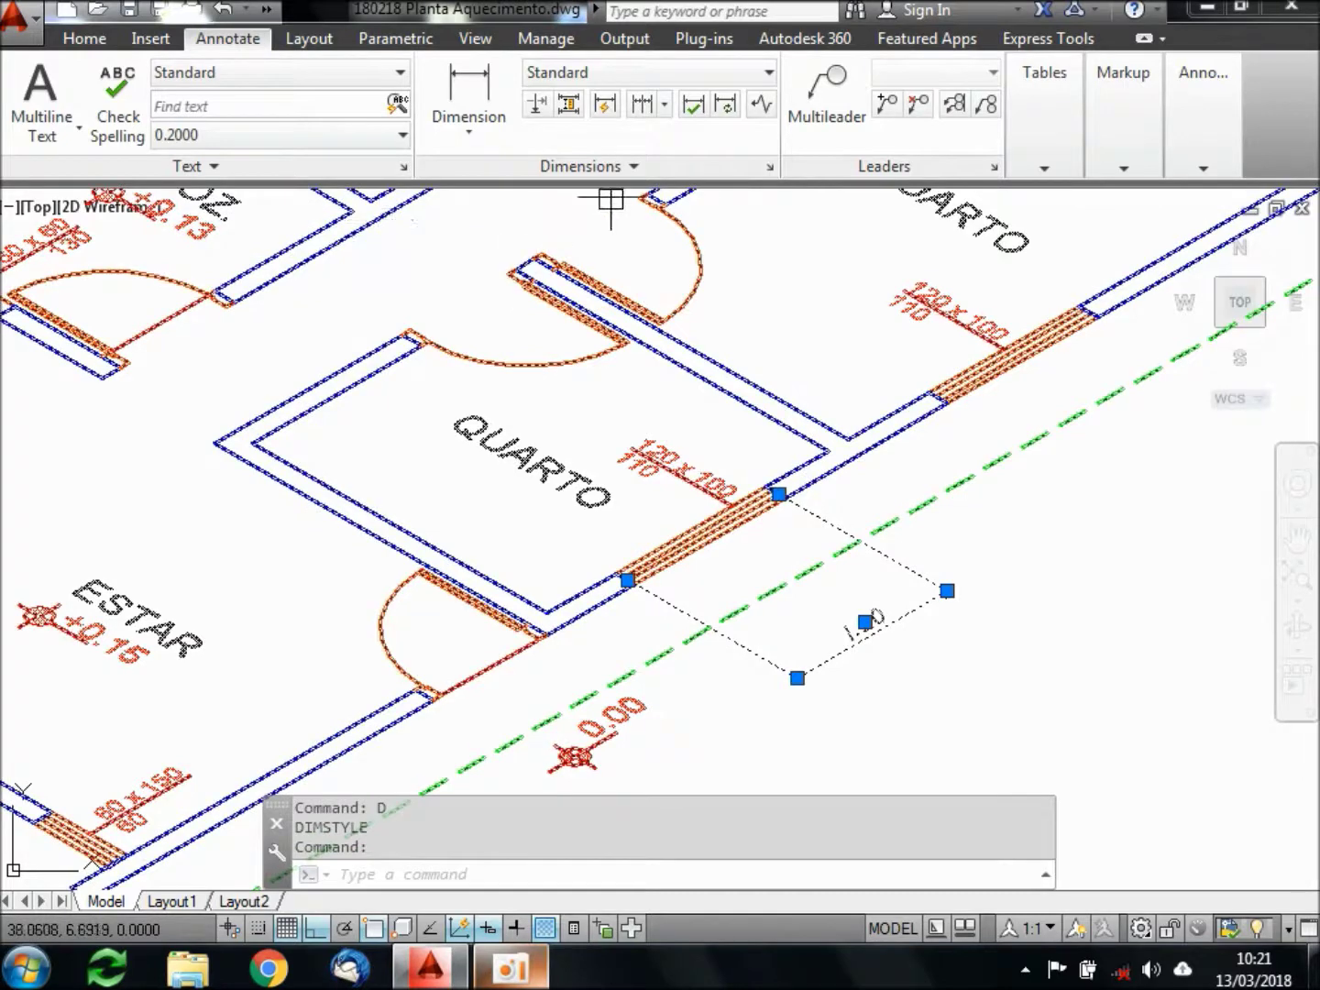
left_click(701, 81)
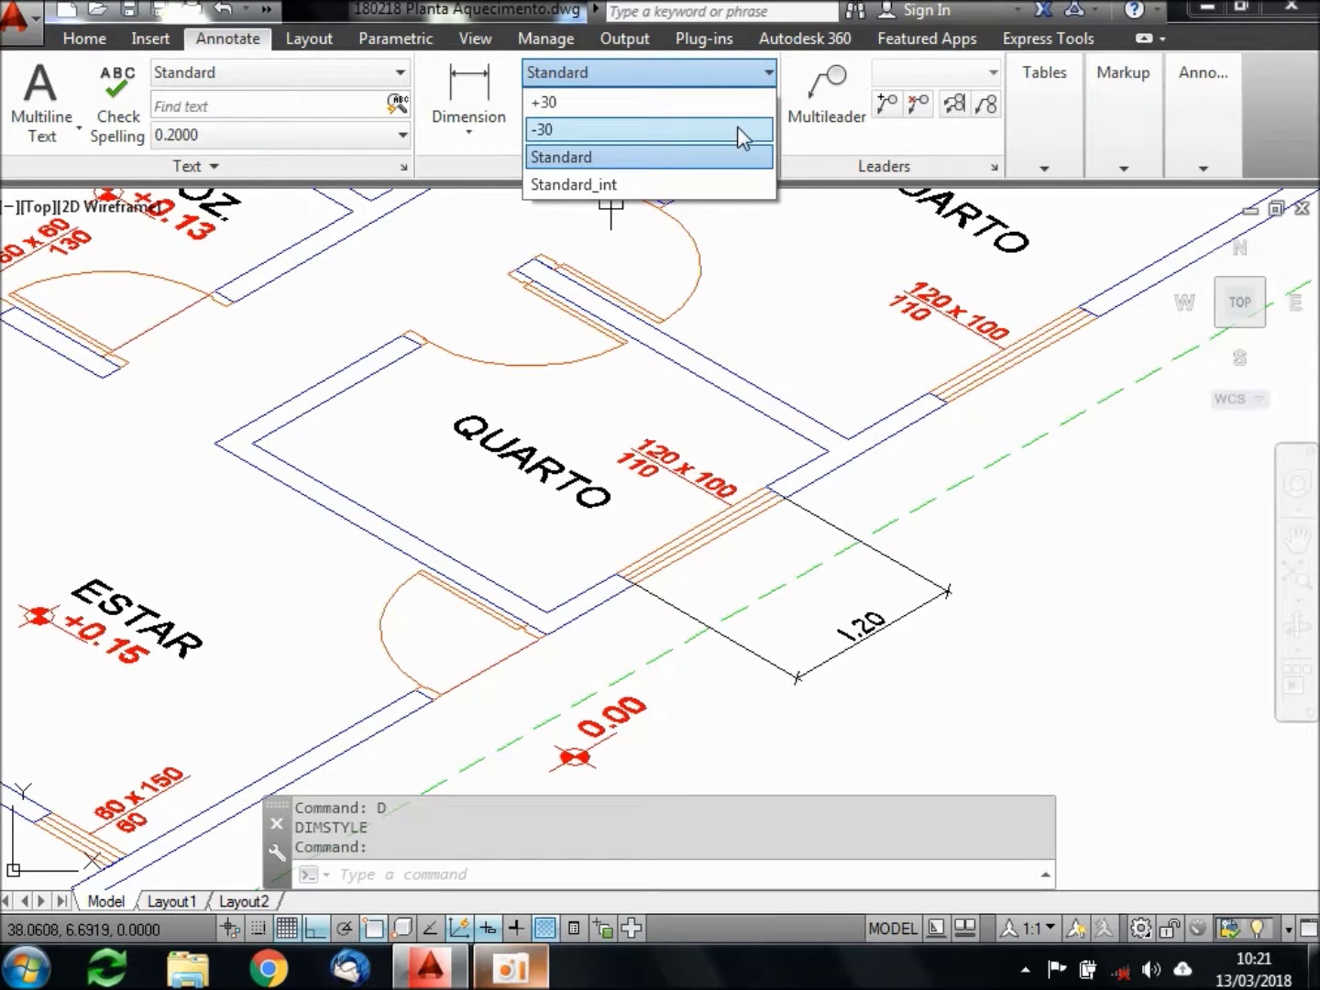
left_click(737, 128)
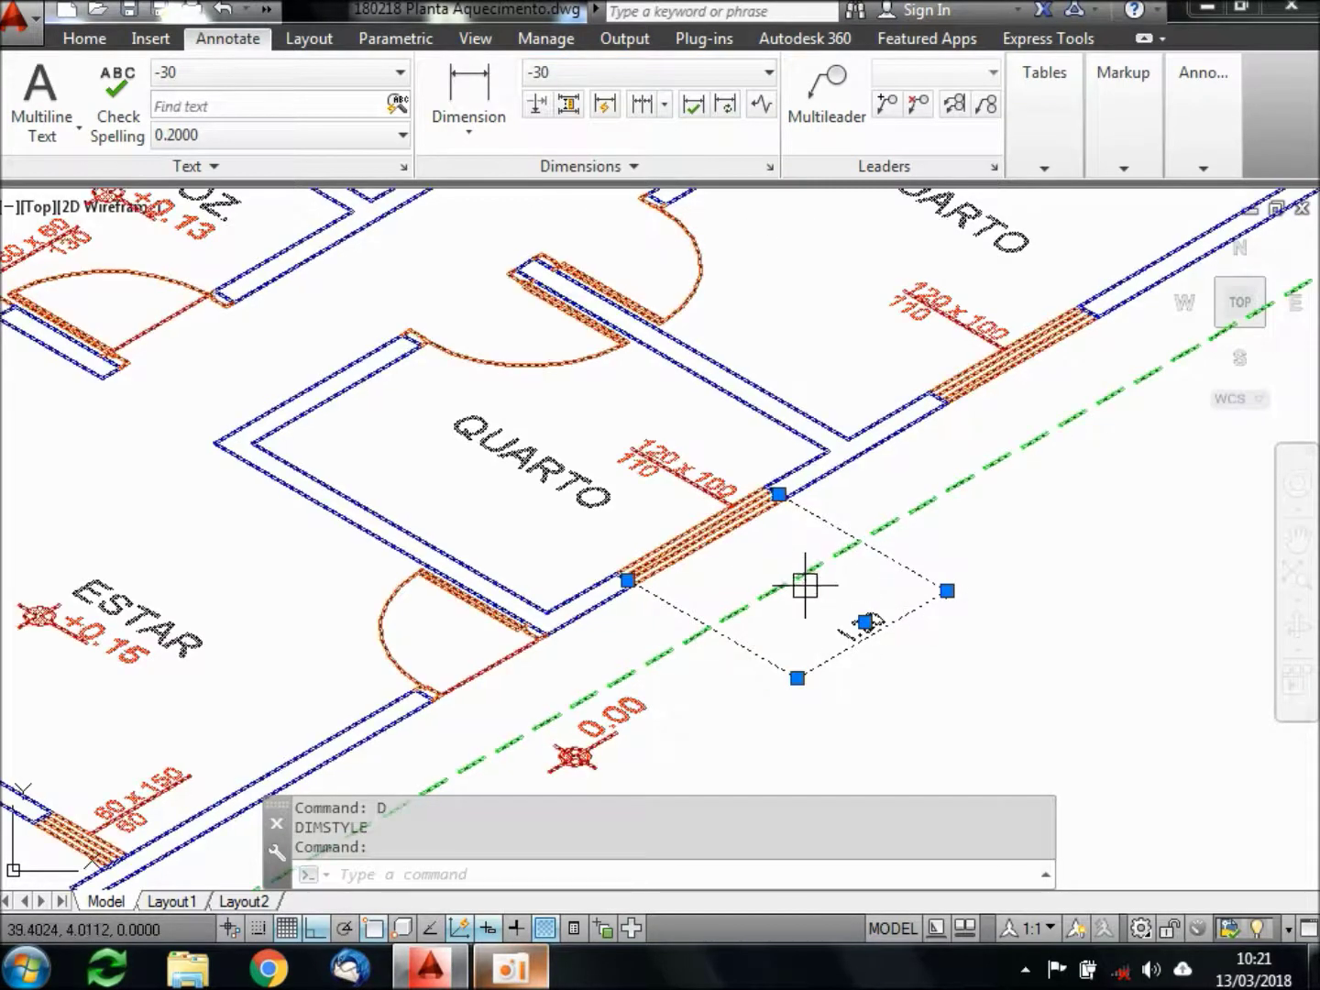
key("Escape")
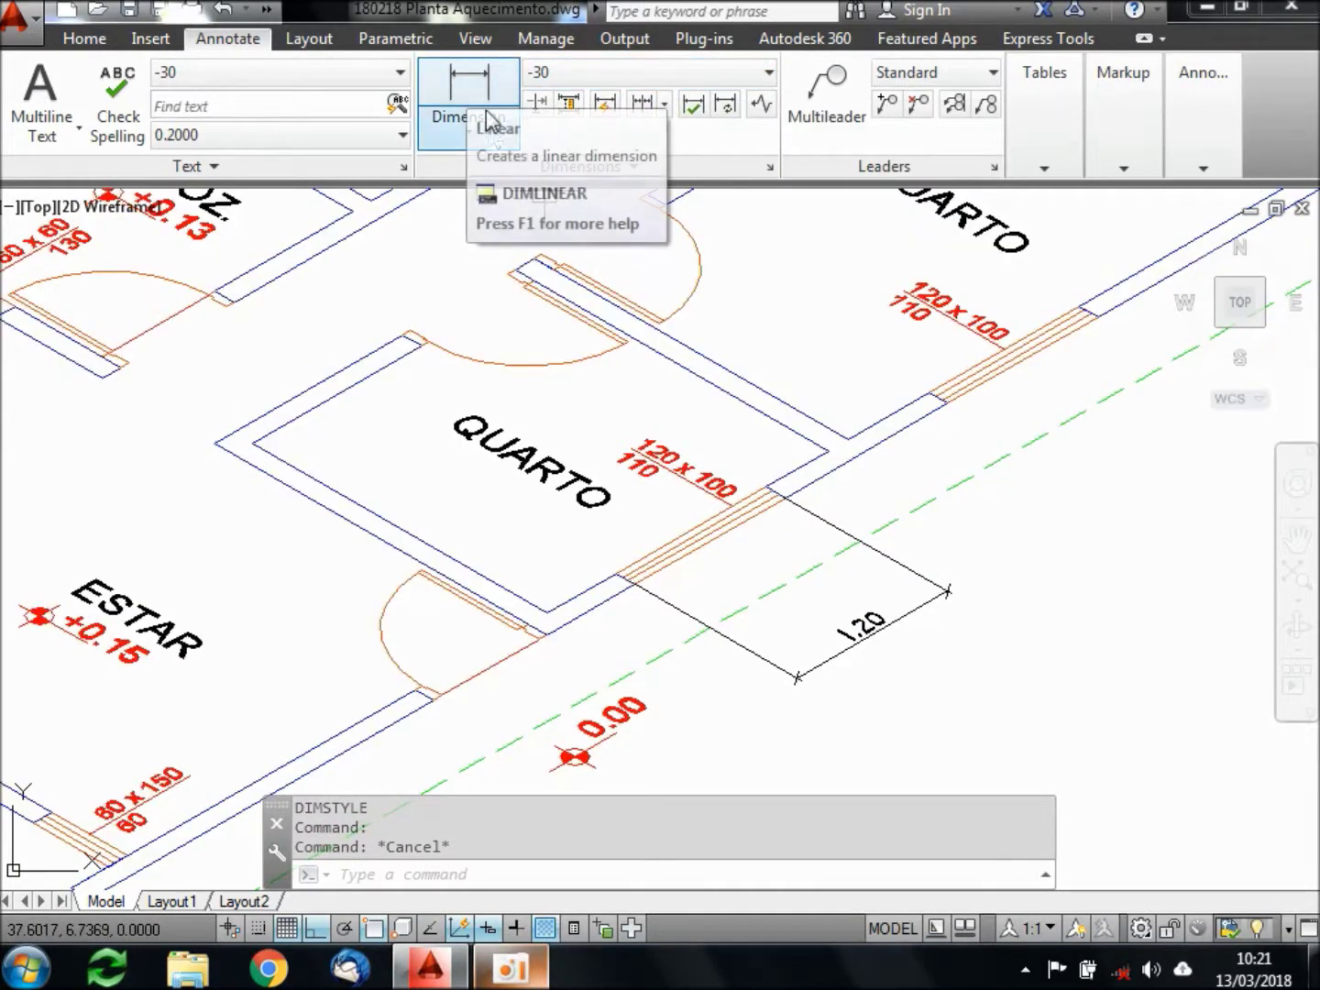
Add an aligned dimension to the vertical line rising from the BANHº window, placing it on the line's outer side
left_click(449, 128)
left_click(441, 129)
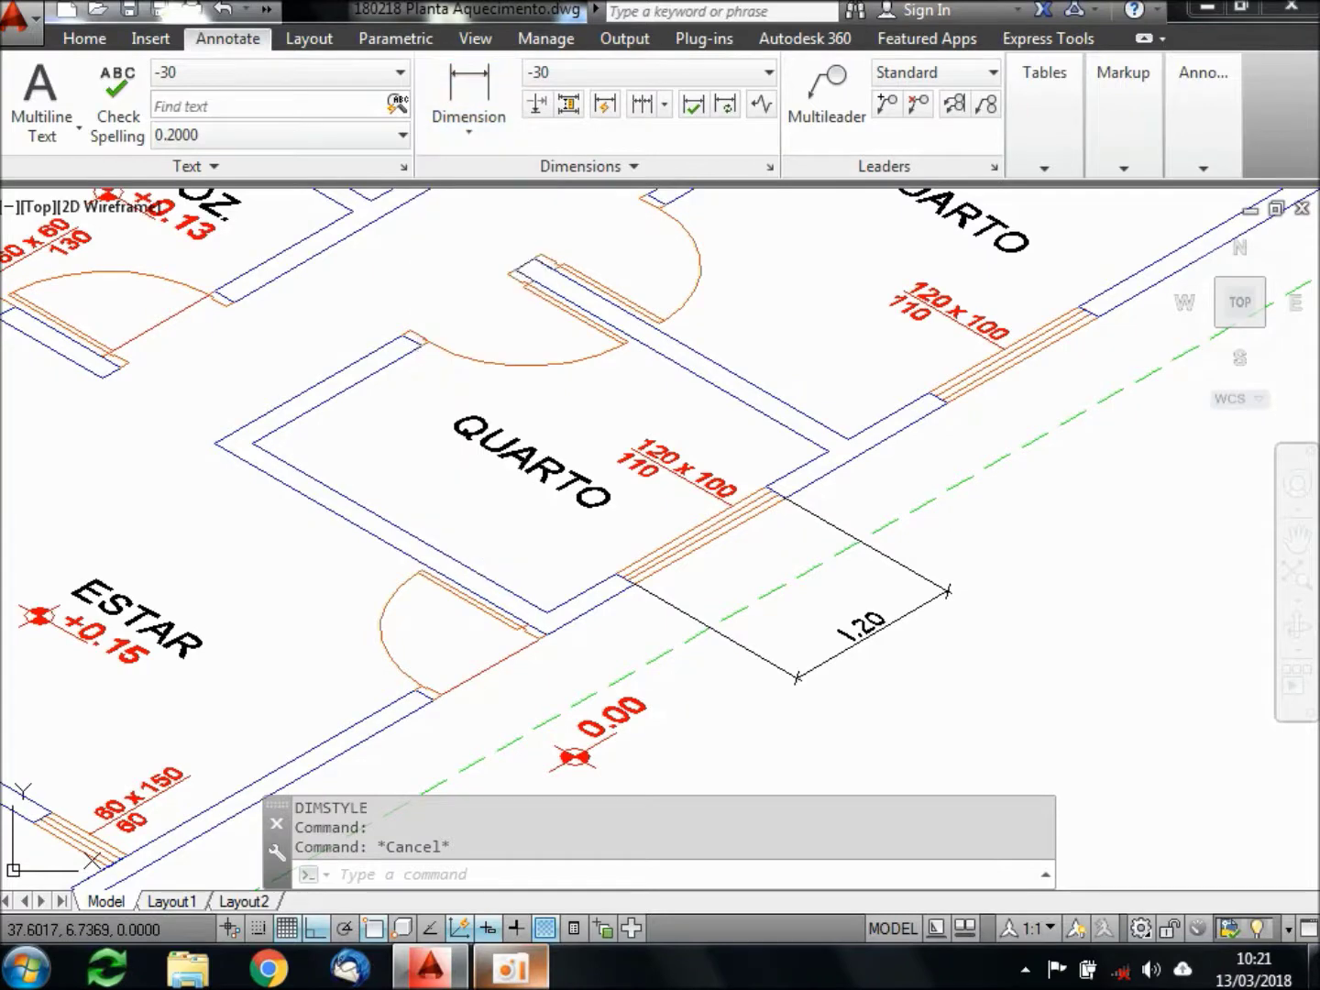
scroll(623, 476, "down", 5)
scroll(523, 311, "up", 6)
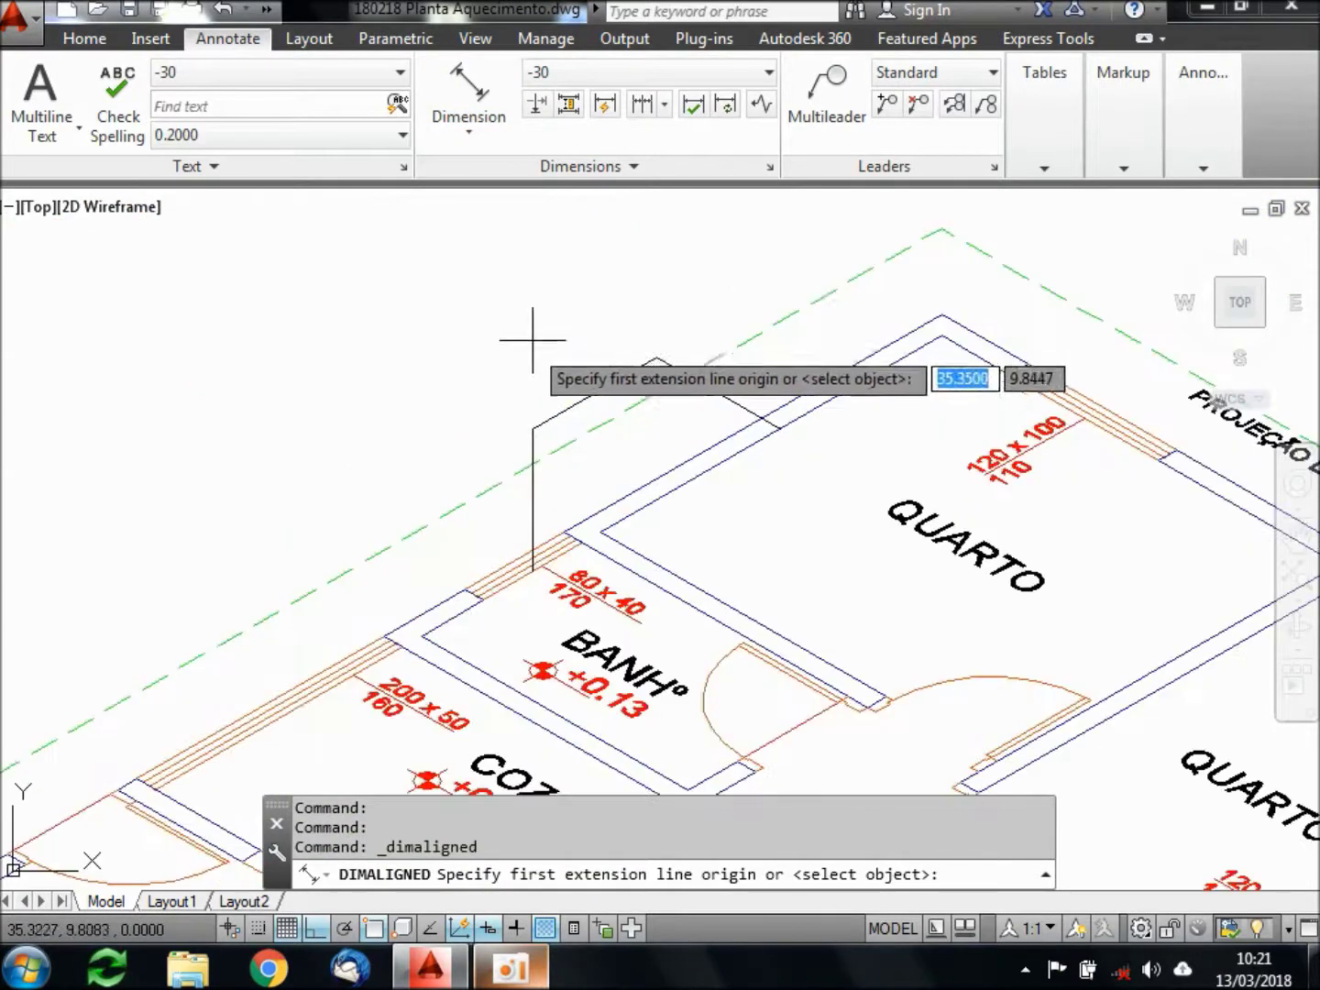
scroll(531, 513, "up", 2)
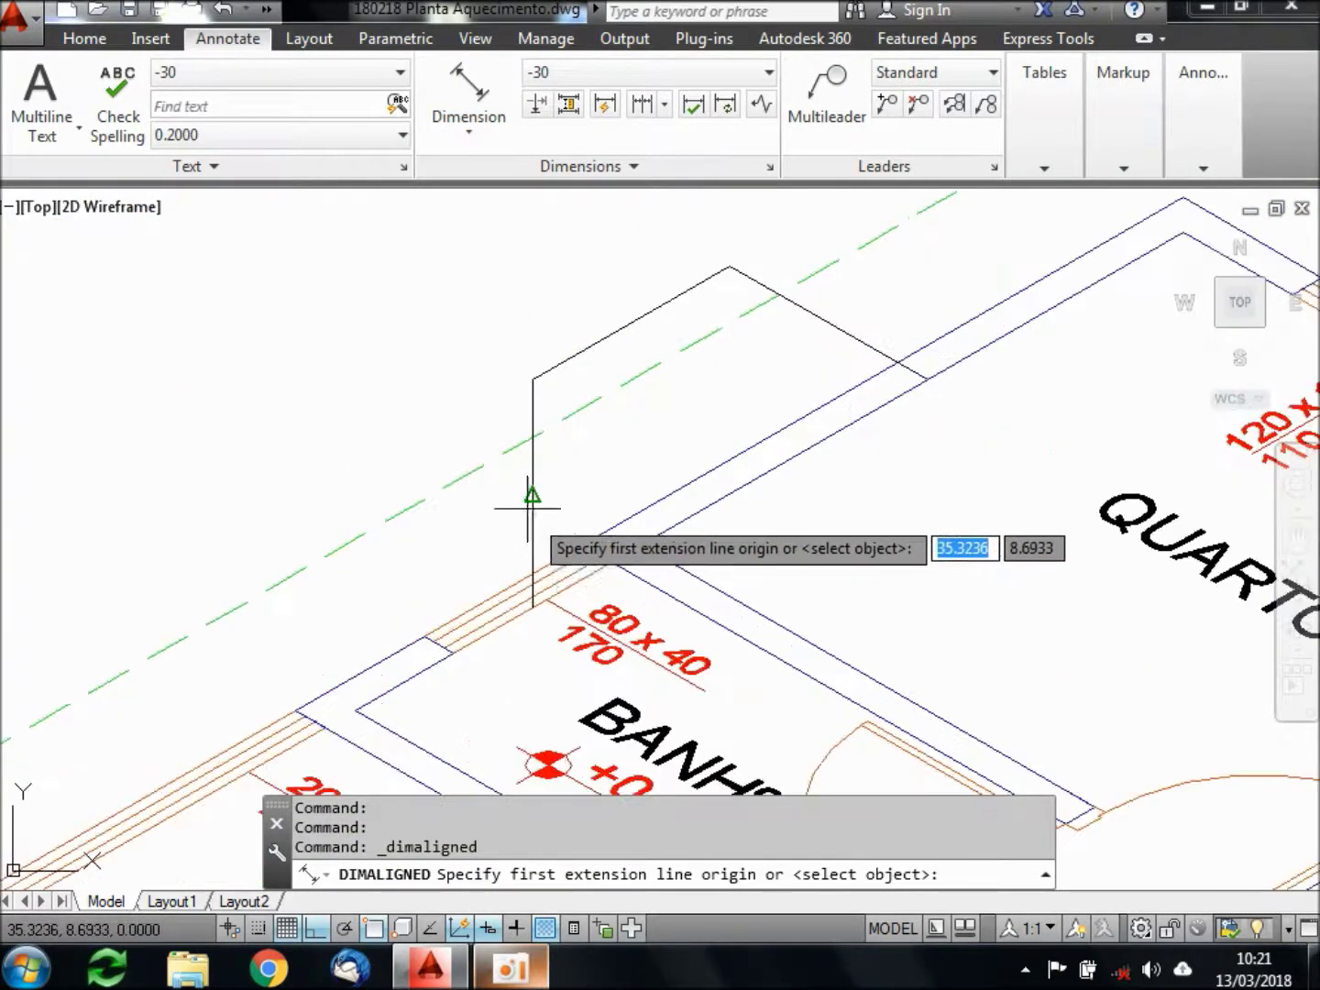
left_click(531, 608)
left_click(533, 377)
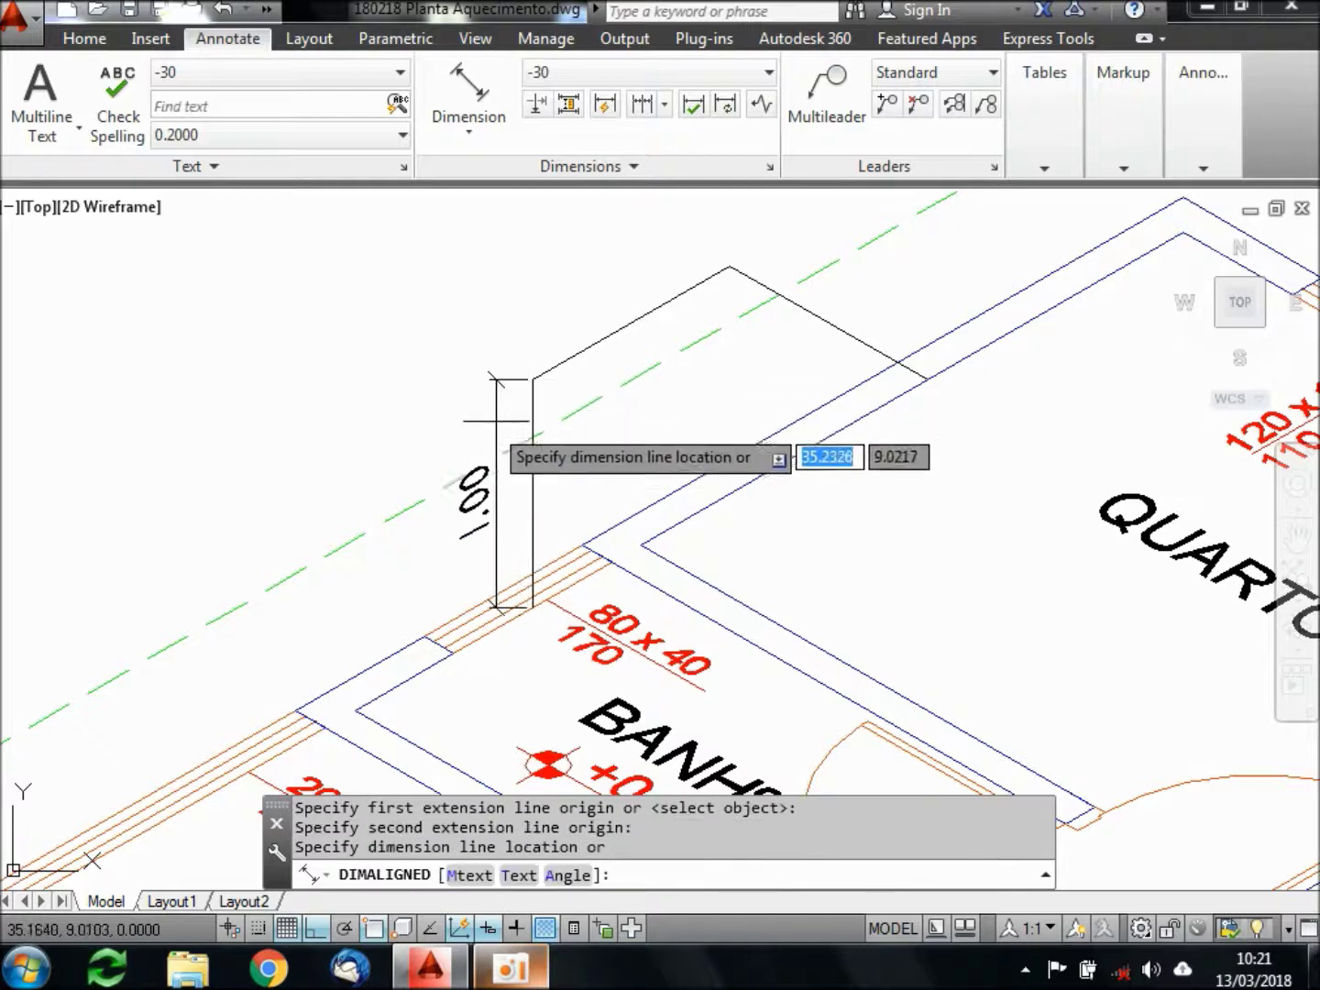
left_click(456, 395)
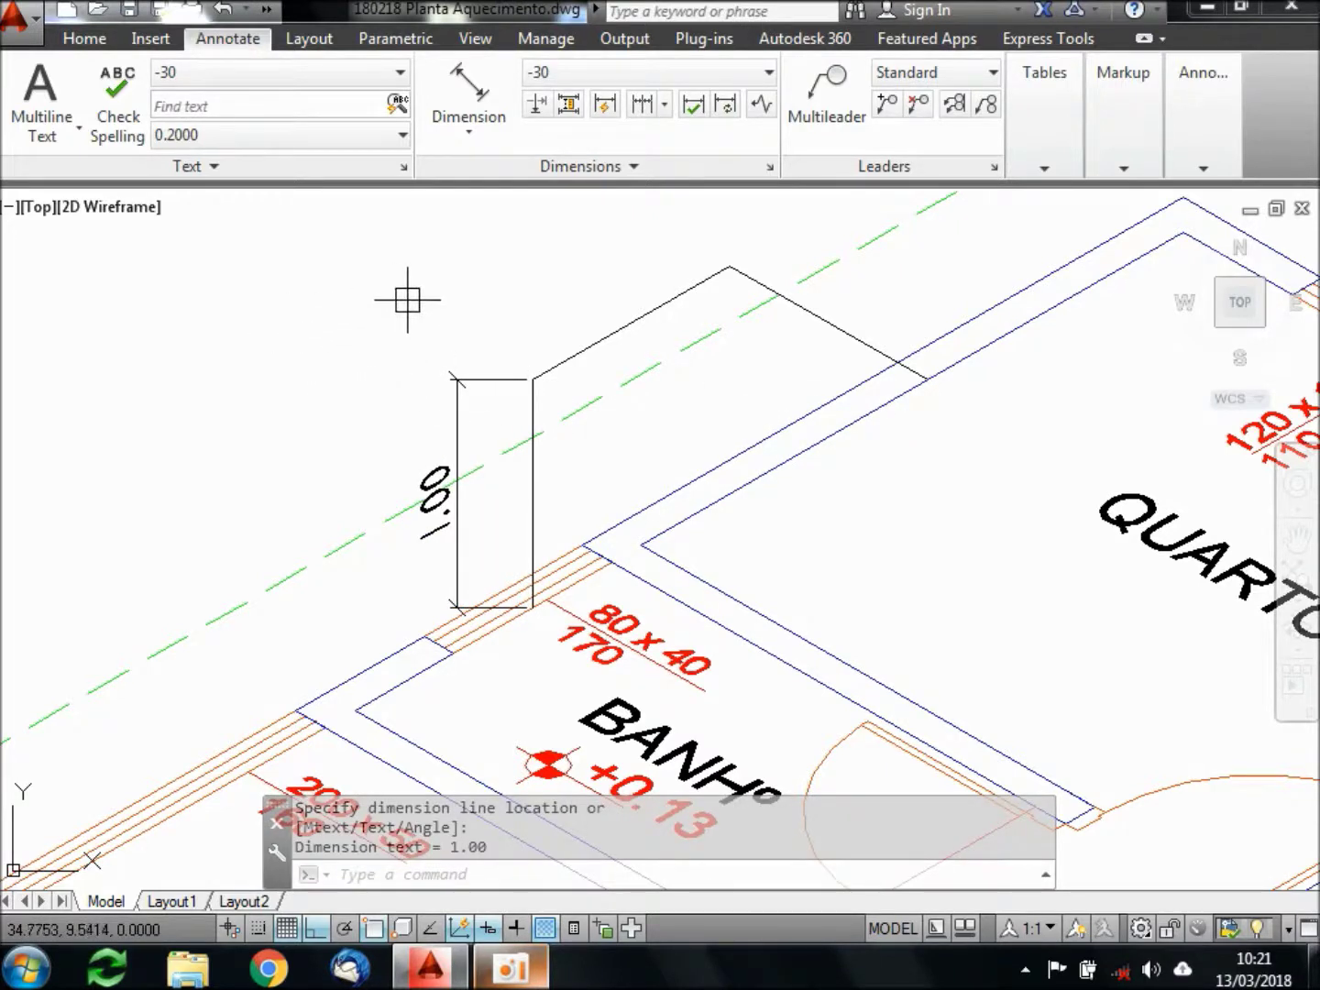
Add an aligned dimension to the sloping segment running from the vertical line's upper end to the peak
key("Return")
left_click(533, 379)
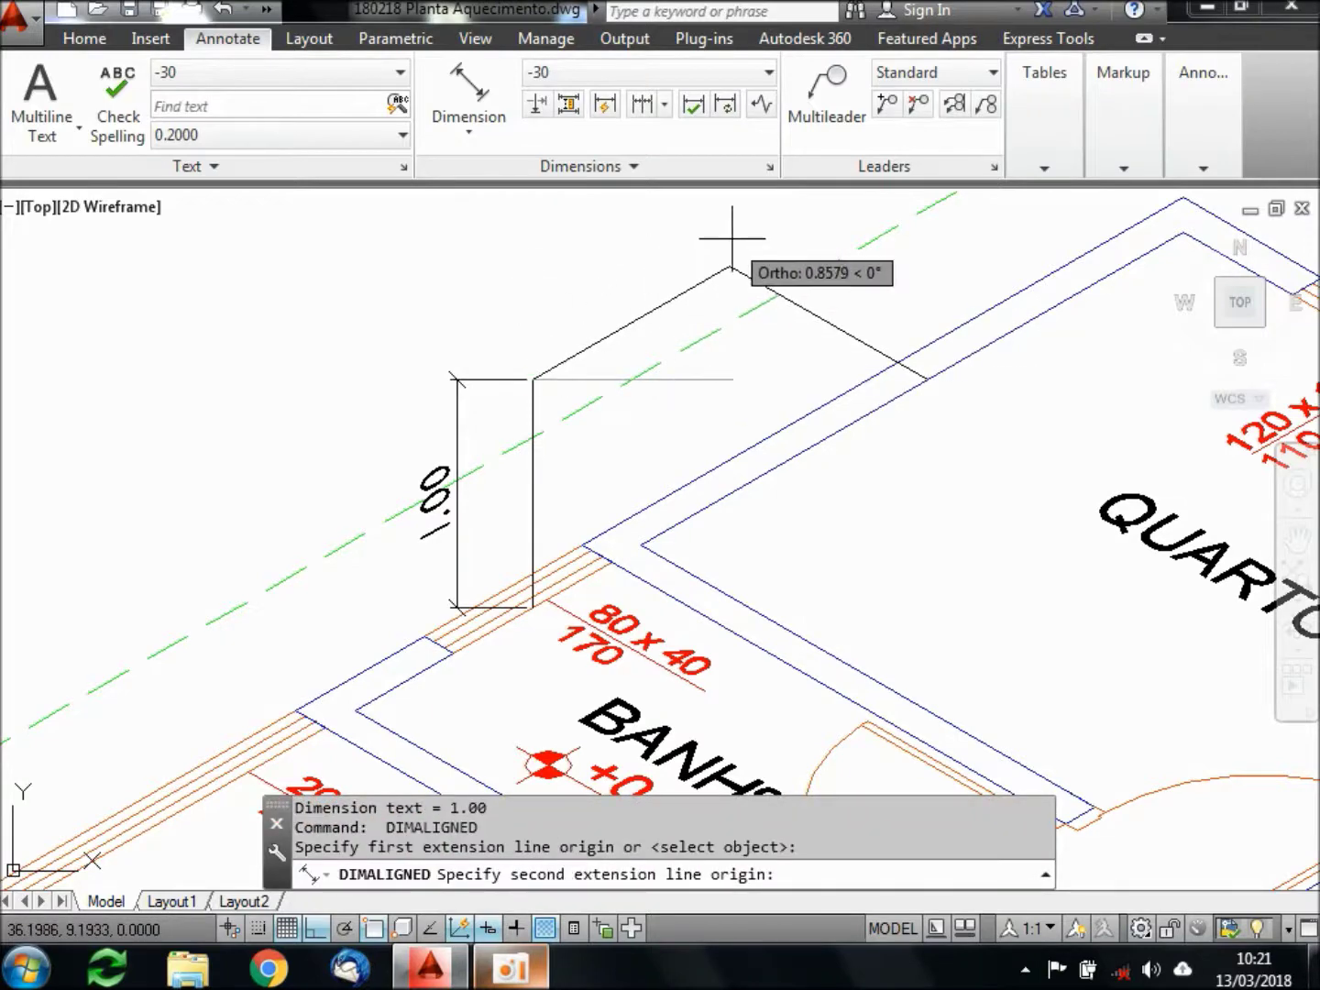
left_click(731, 268)
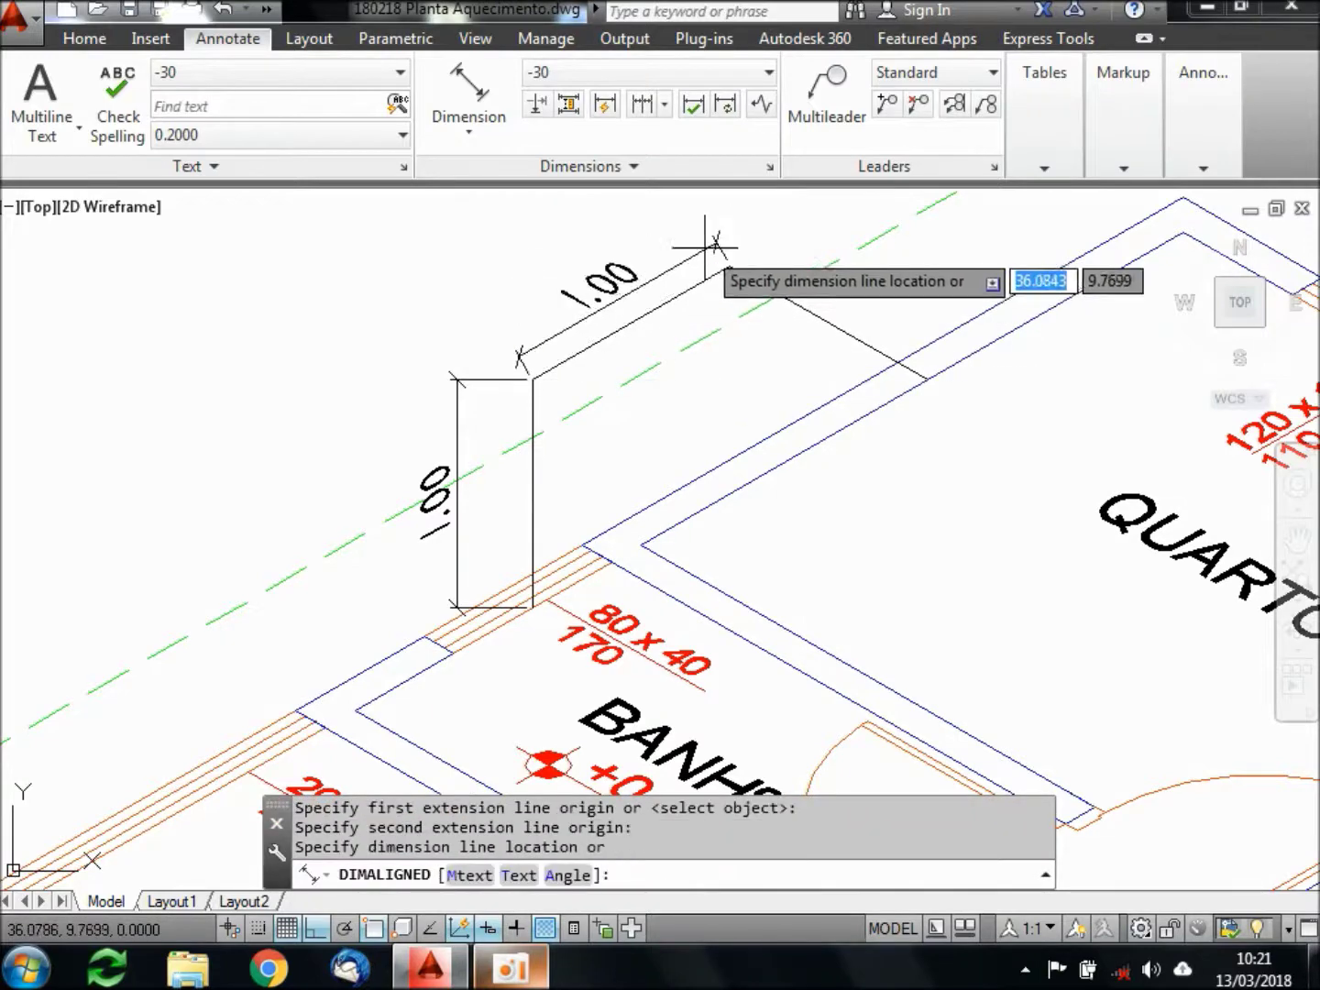
left_click(662, 214)
Add an aligned dimension to the segment descending from the peak to the QUARTO wall
middle_click_drag(831, 347, 652, 458)
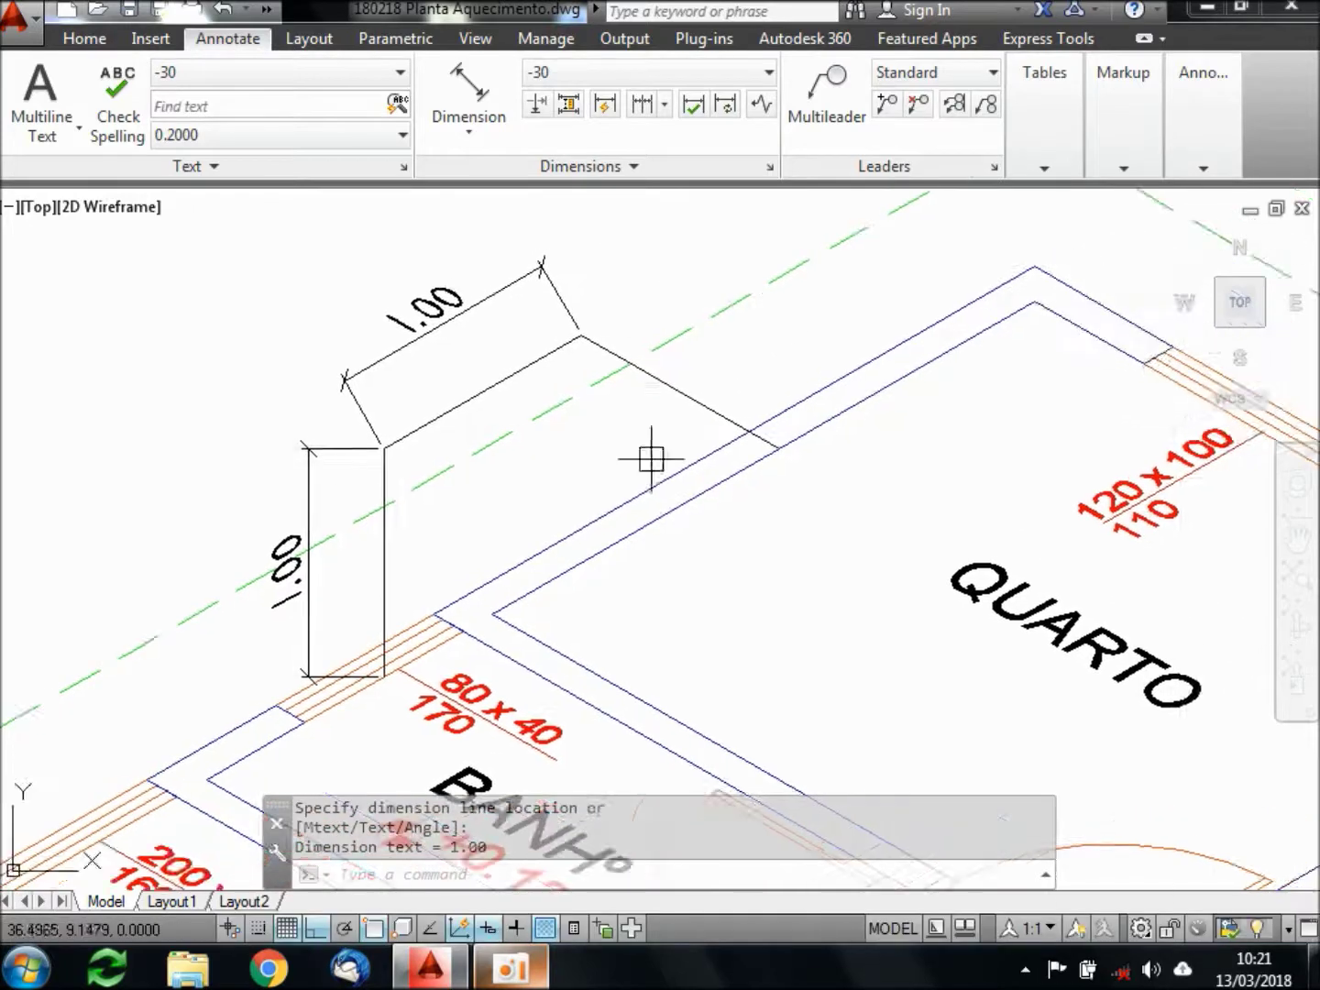
key("Return")
left_click(580, 336)
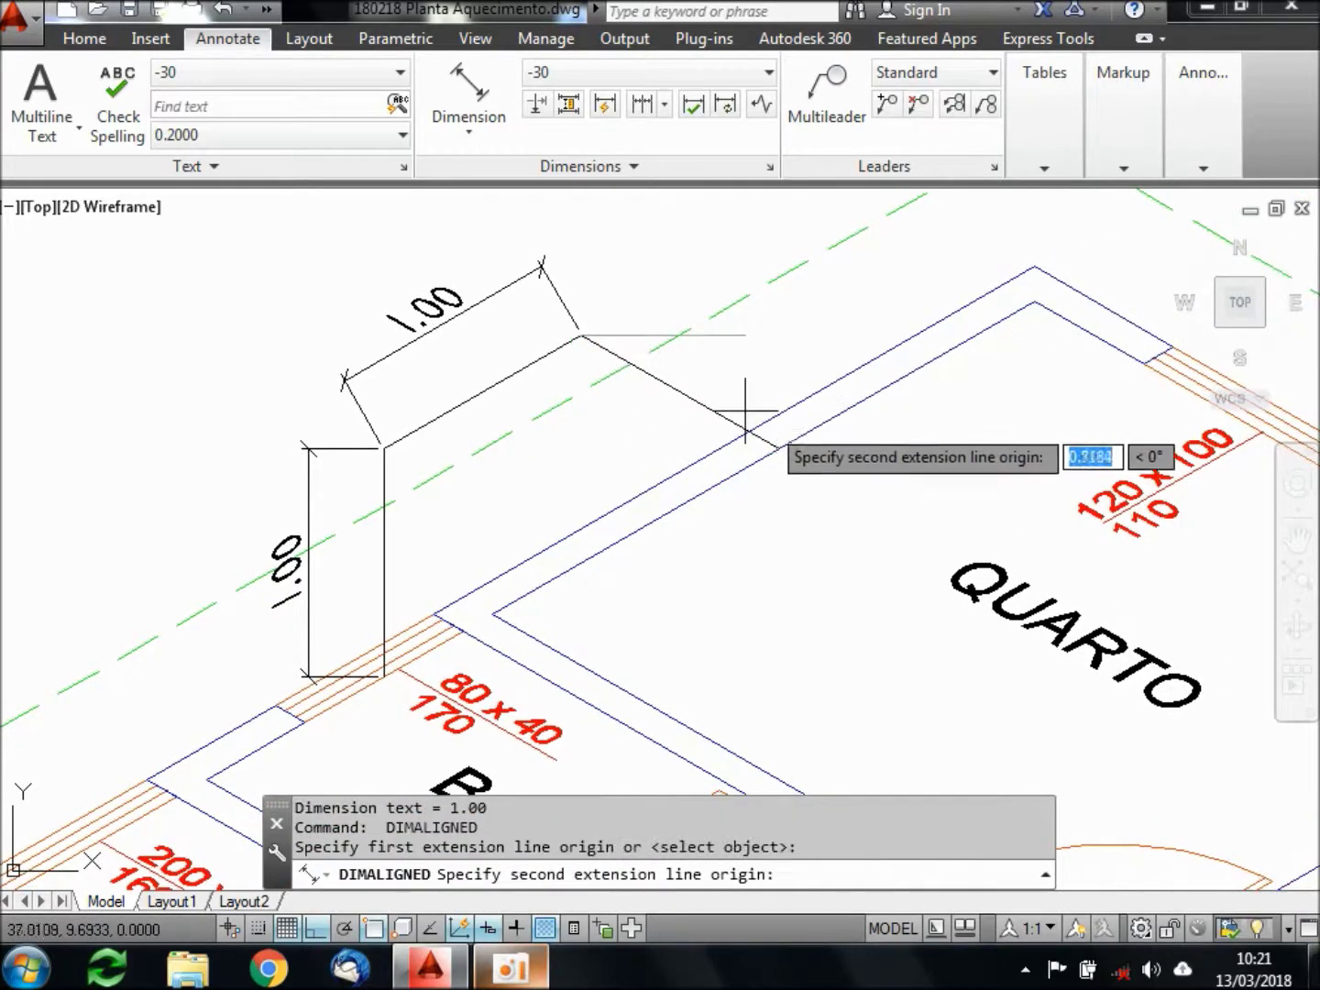
left_click(778, 449)
left_click(797, 359)
scroll(723, 503, "down", 2)
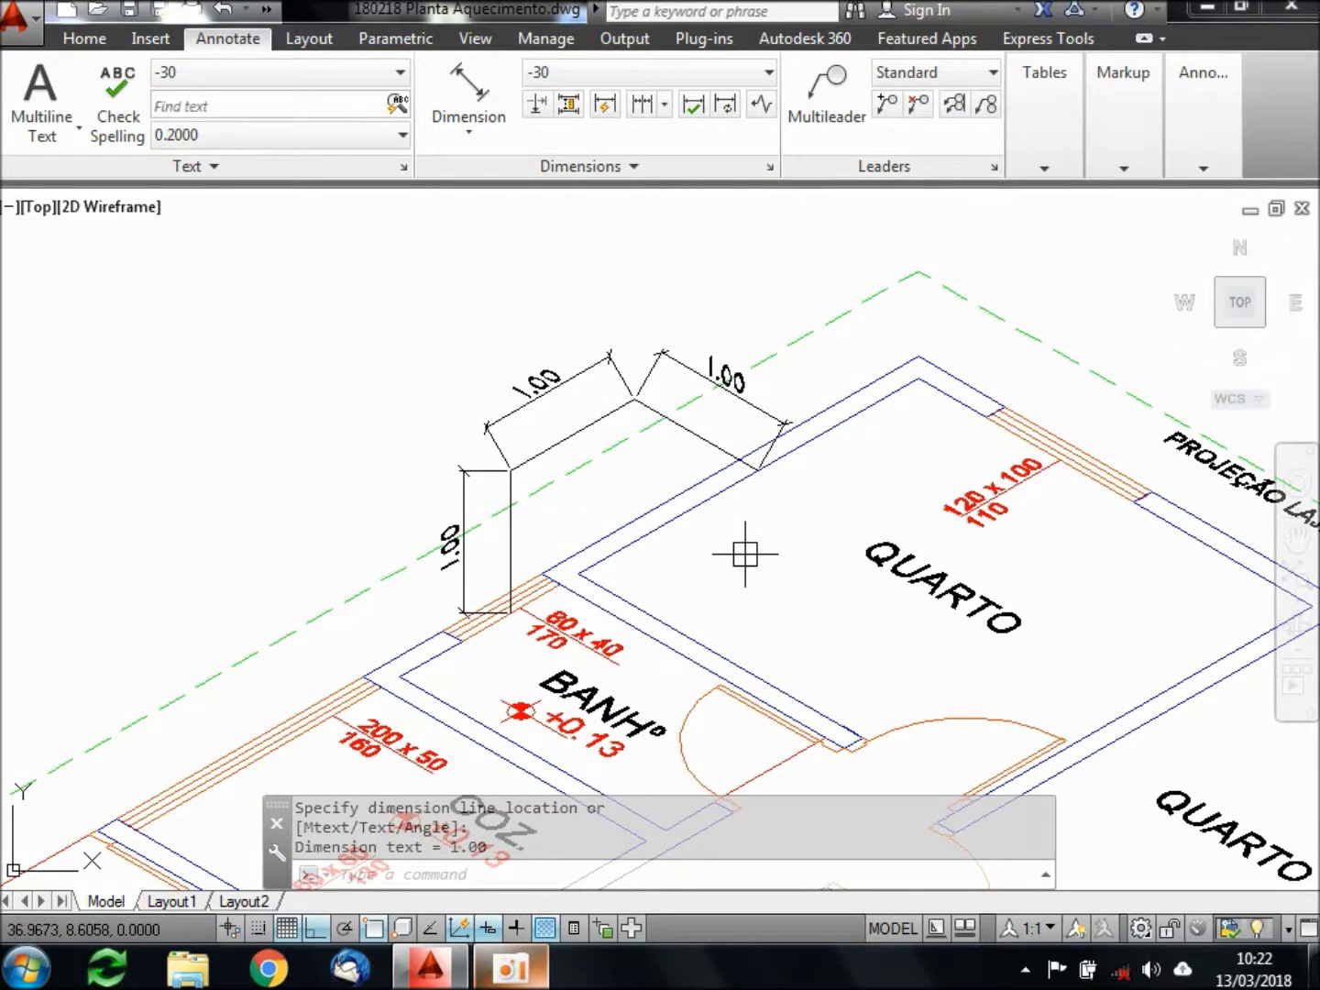
Try obliquing the vertical line's dimension by 30° with DIMEDIT, and undo the edit
type("DED")
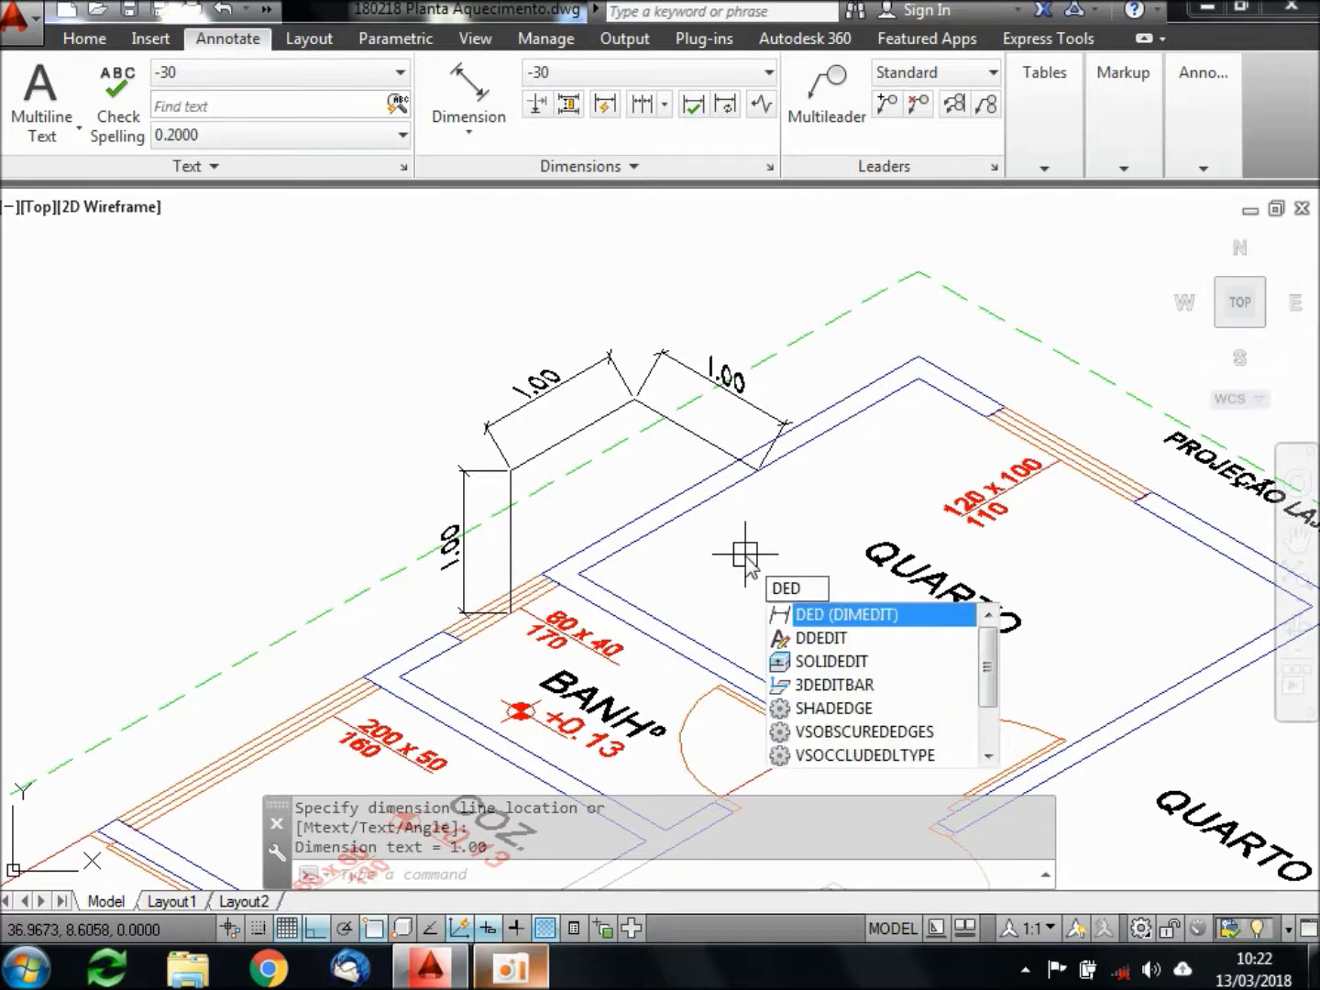
key("Return")
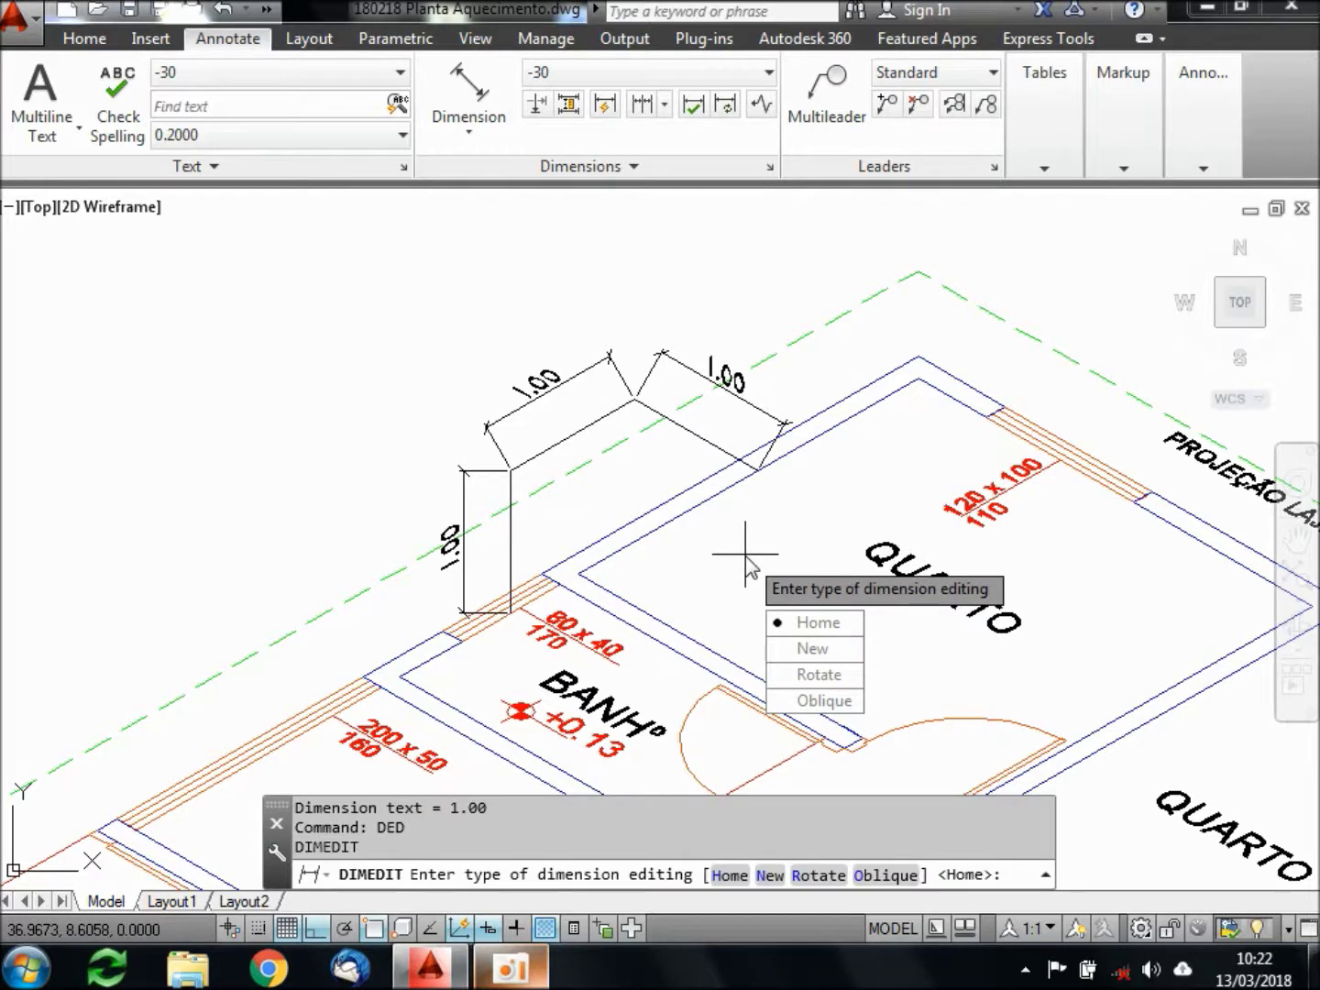
left_click(841, 705)
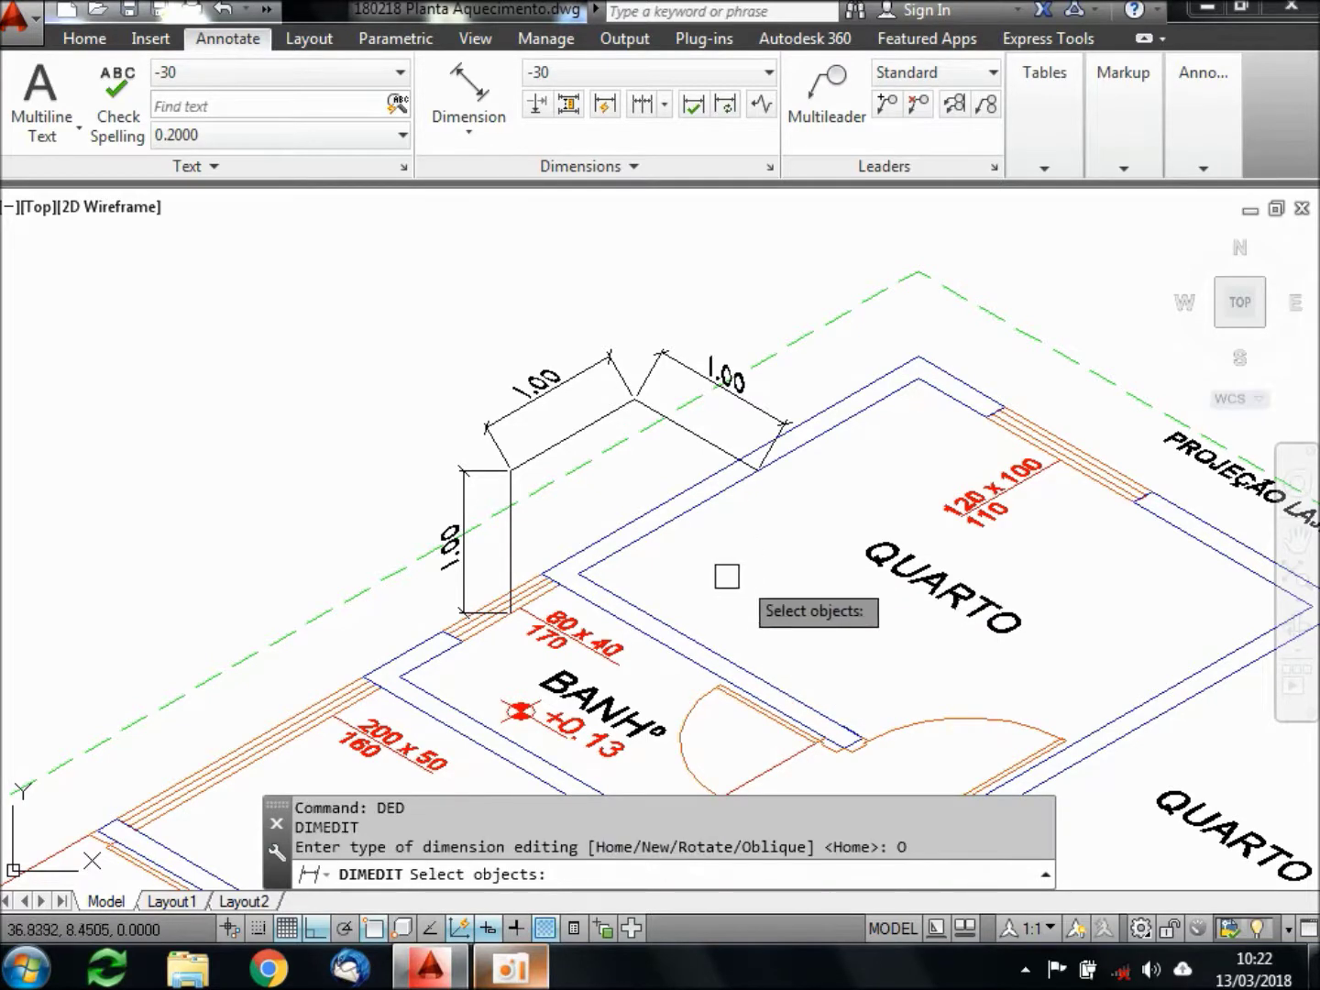
left_click(458, 488)
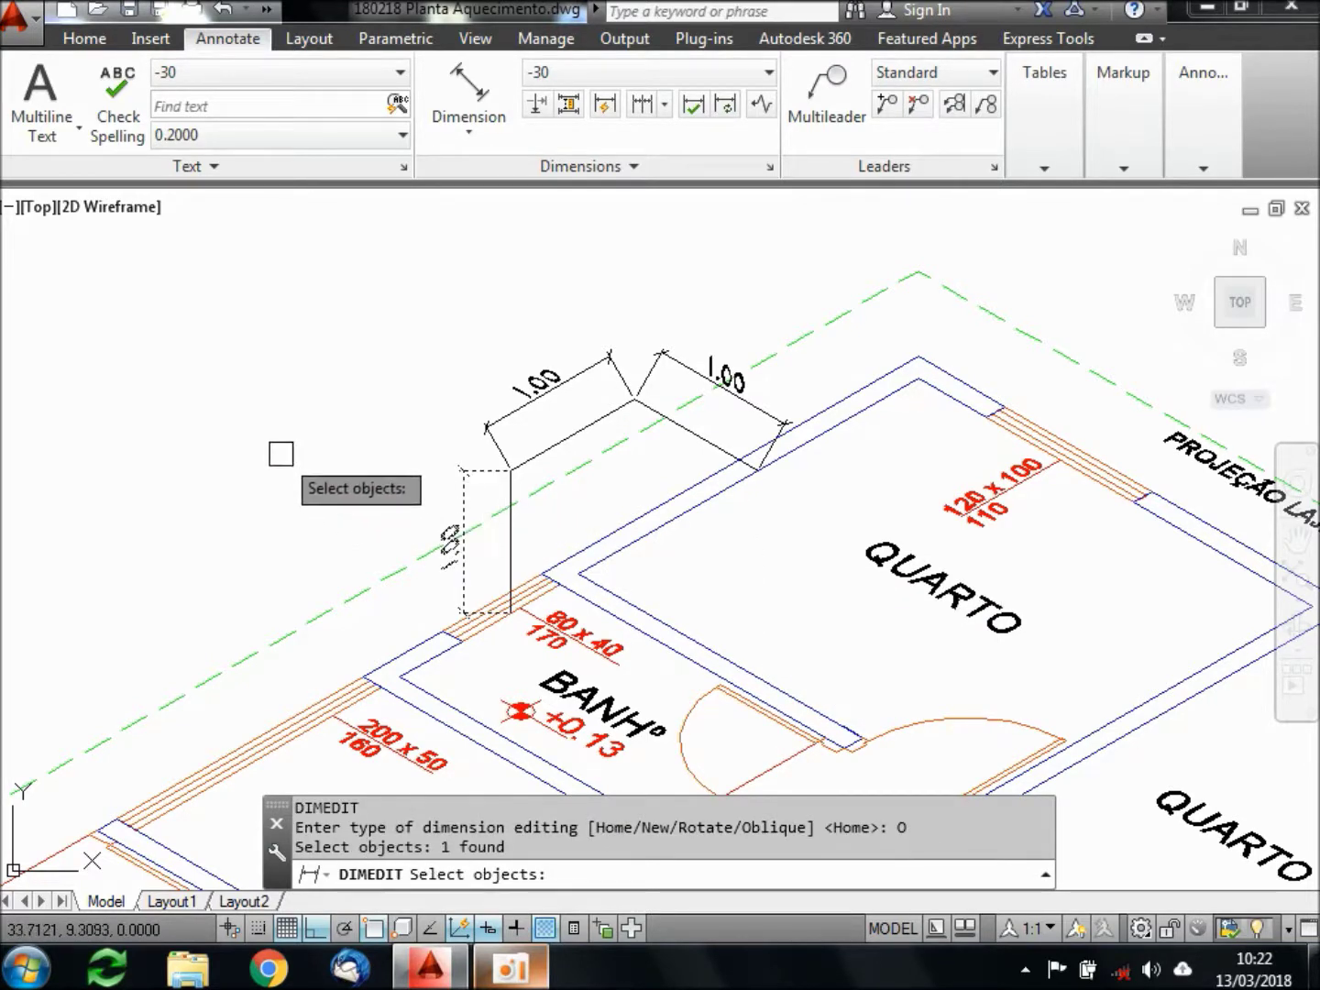
key("Return")
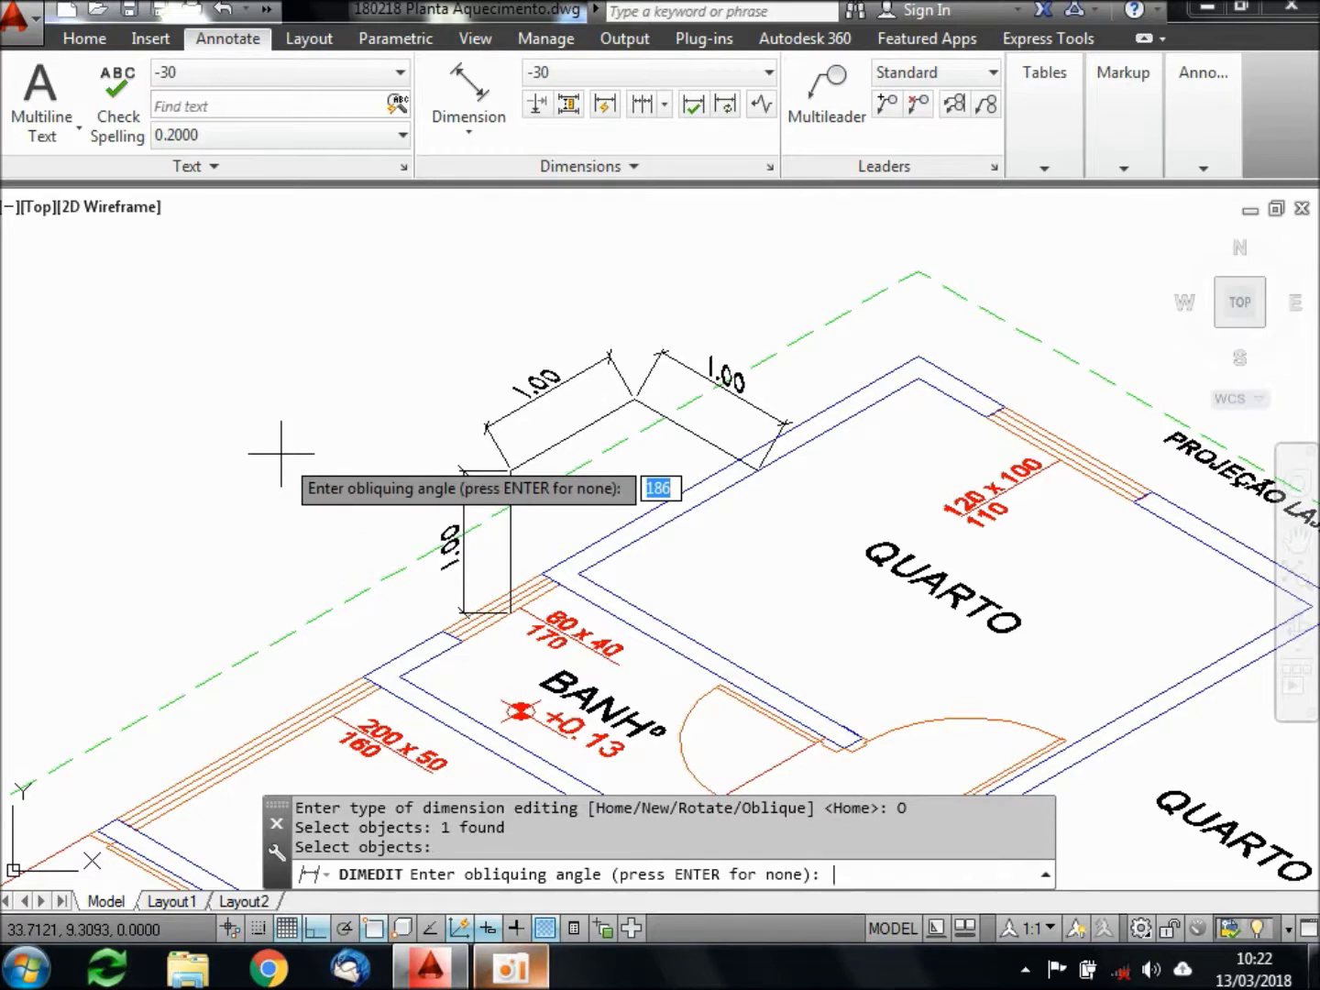
type("30")
key("Return")
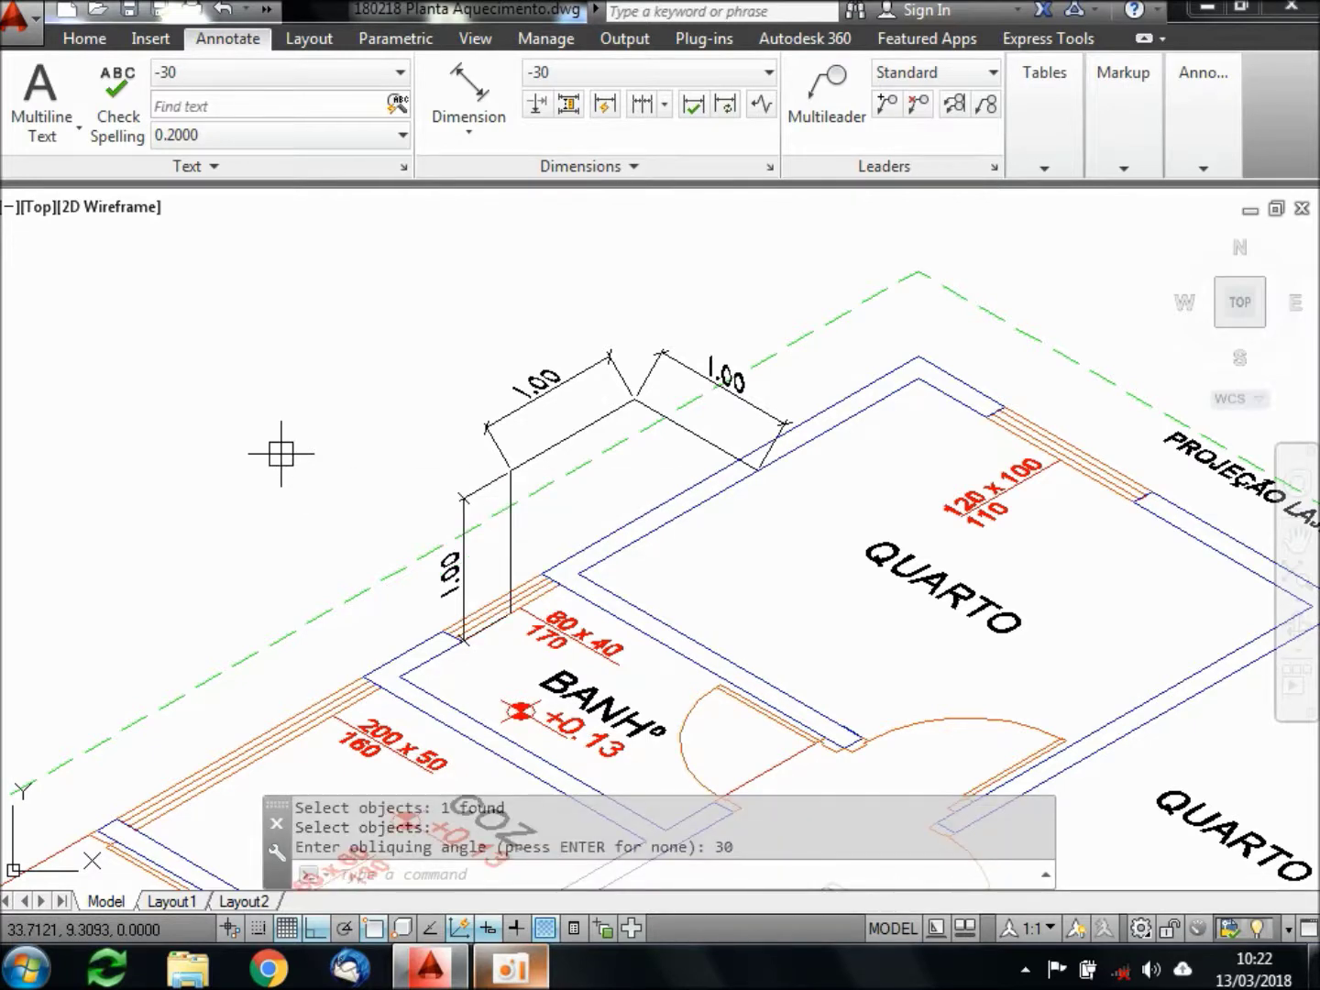
type("u")
key("Return")
Apply an obliquing angle of -30° to the vertical line's dimension with DIMEDIT
type("ded")
key("Return")
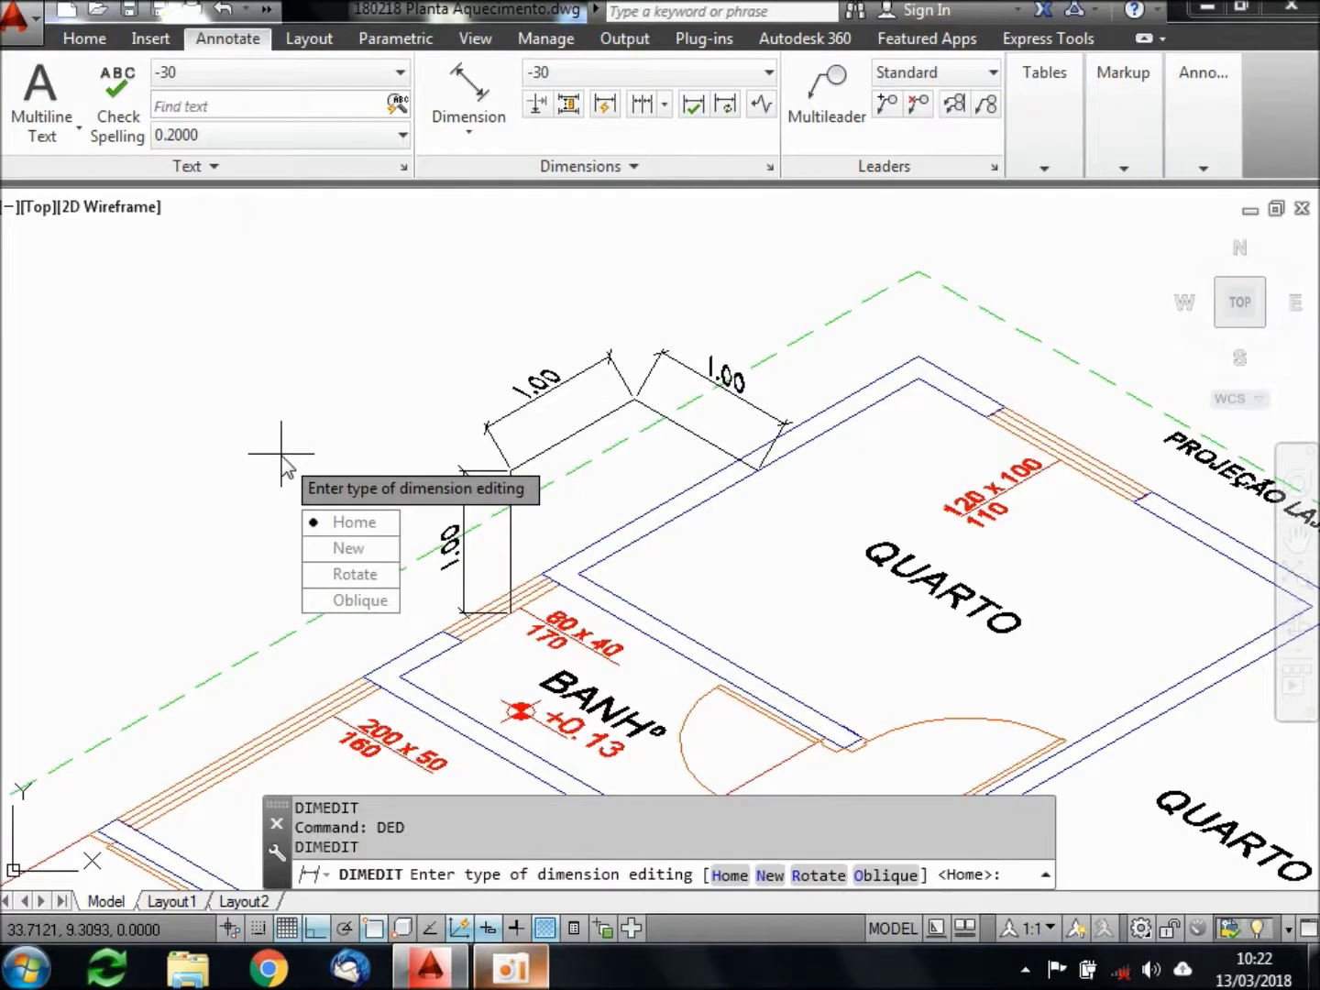
left_click(371, 601)
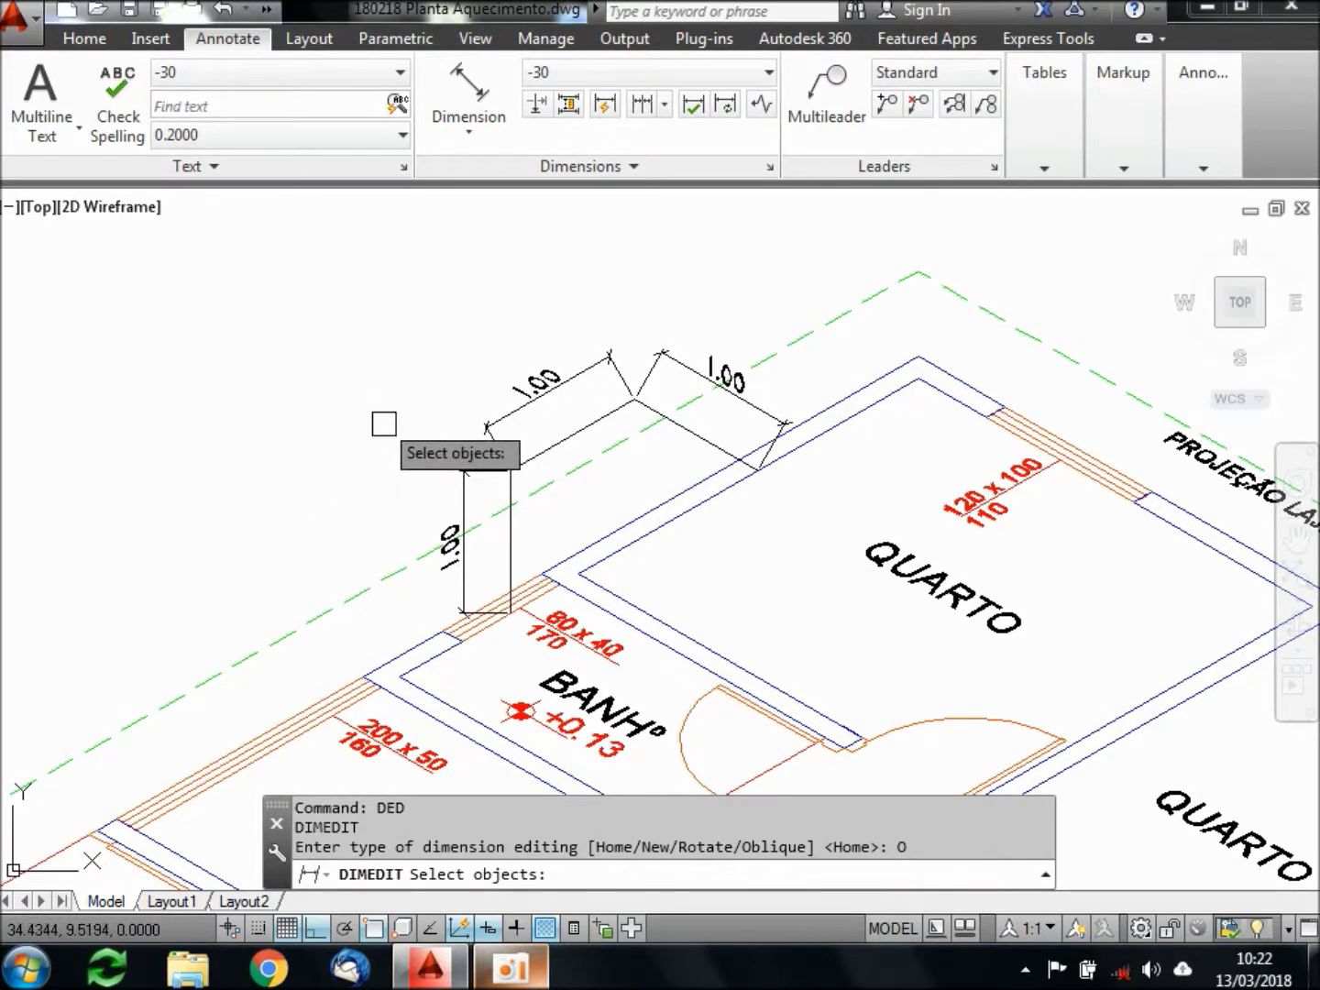
left_click(462, 498)
key("Return")
type("-30")
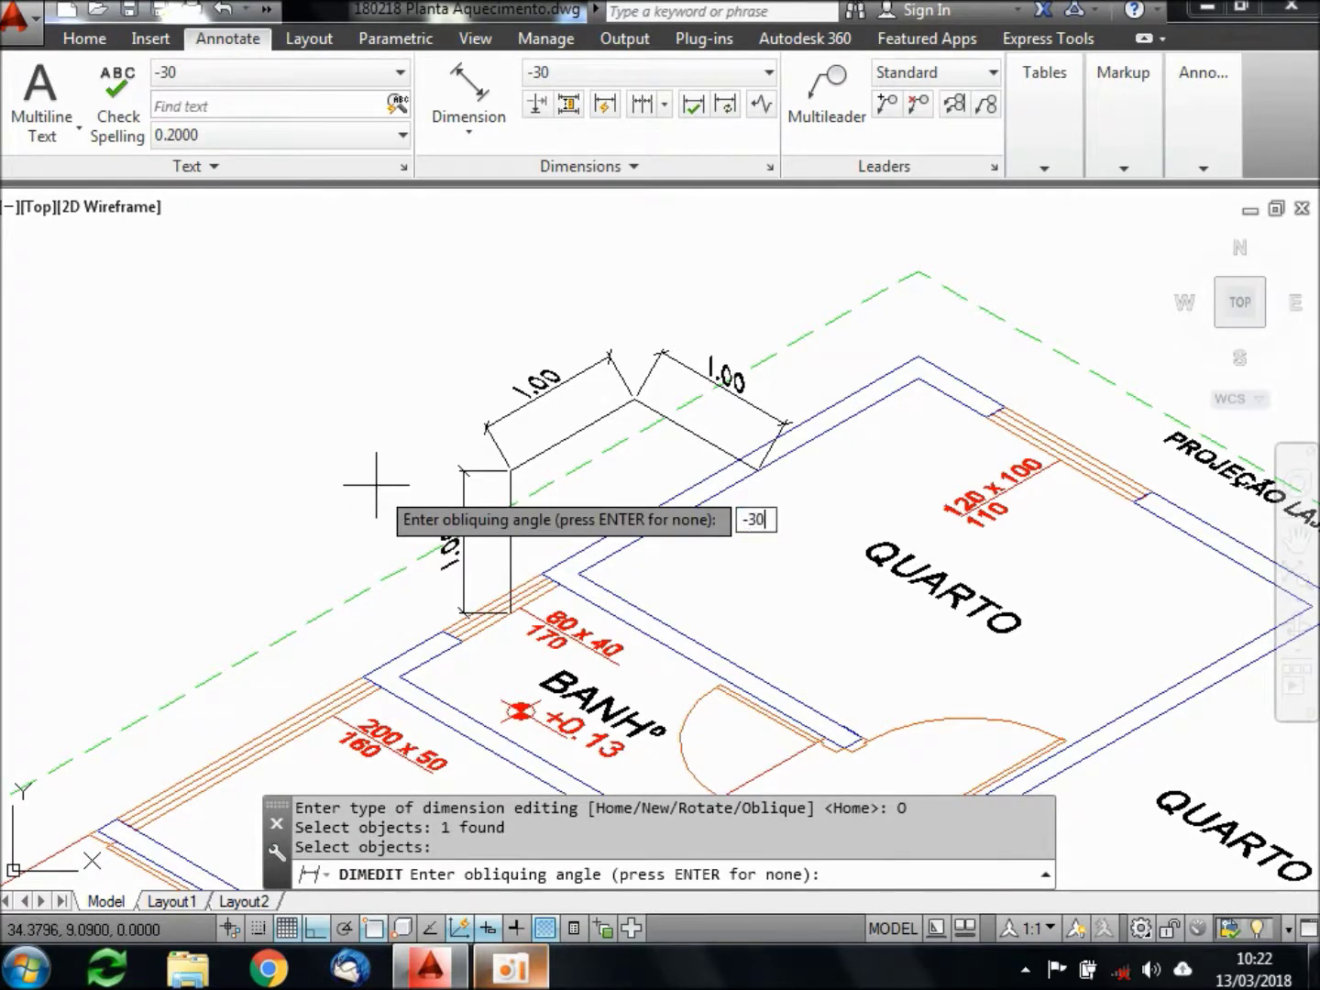
key("Return")
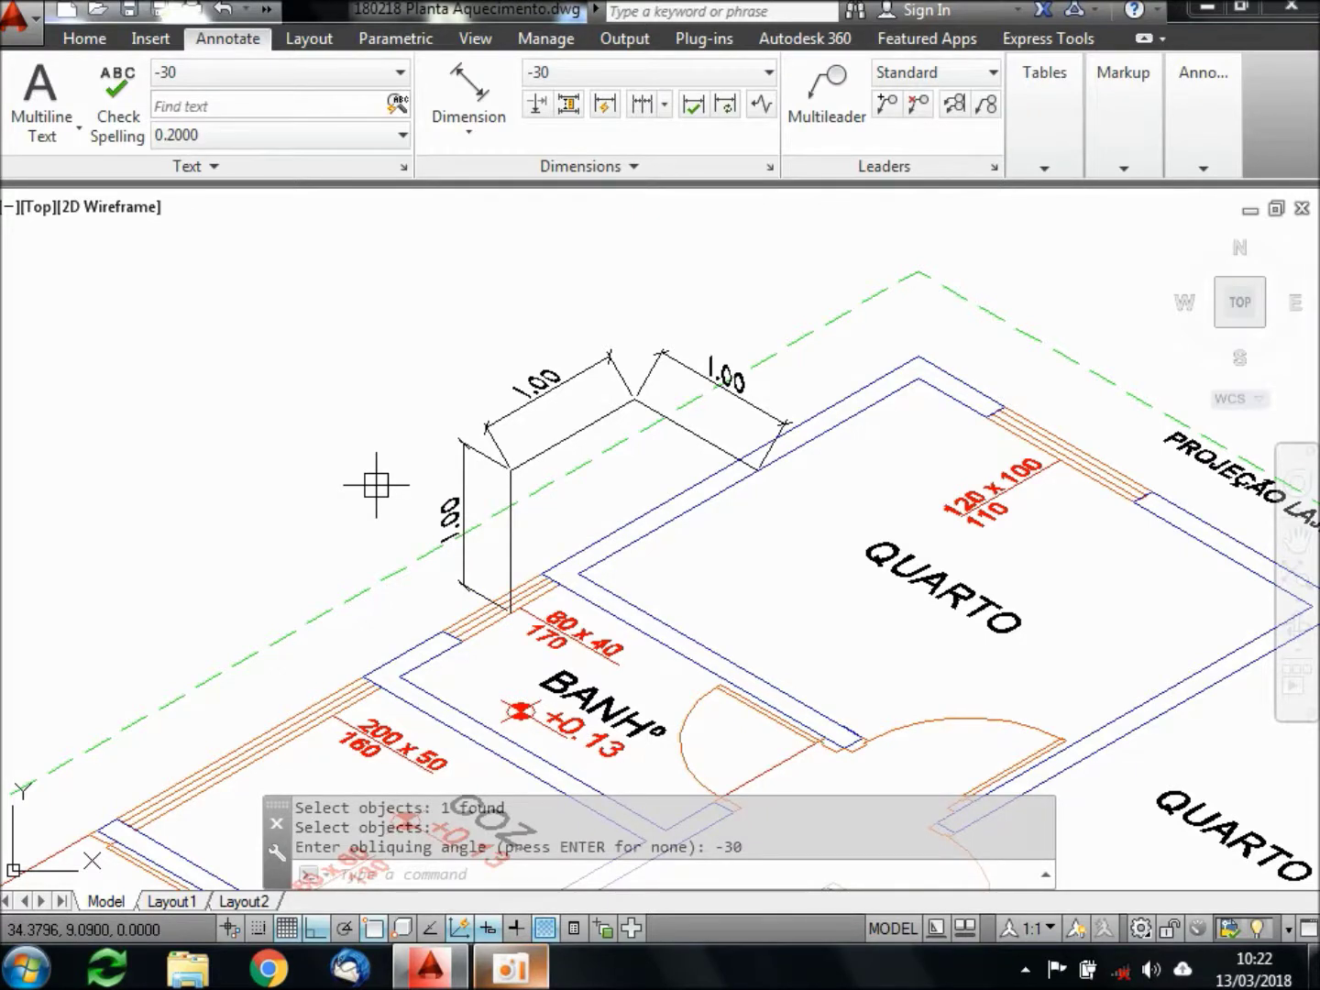
Erase the aligned dimensions from the two sloping segments above BANHº
scroll(333, 523, "down", 5)
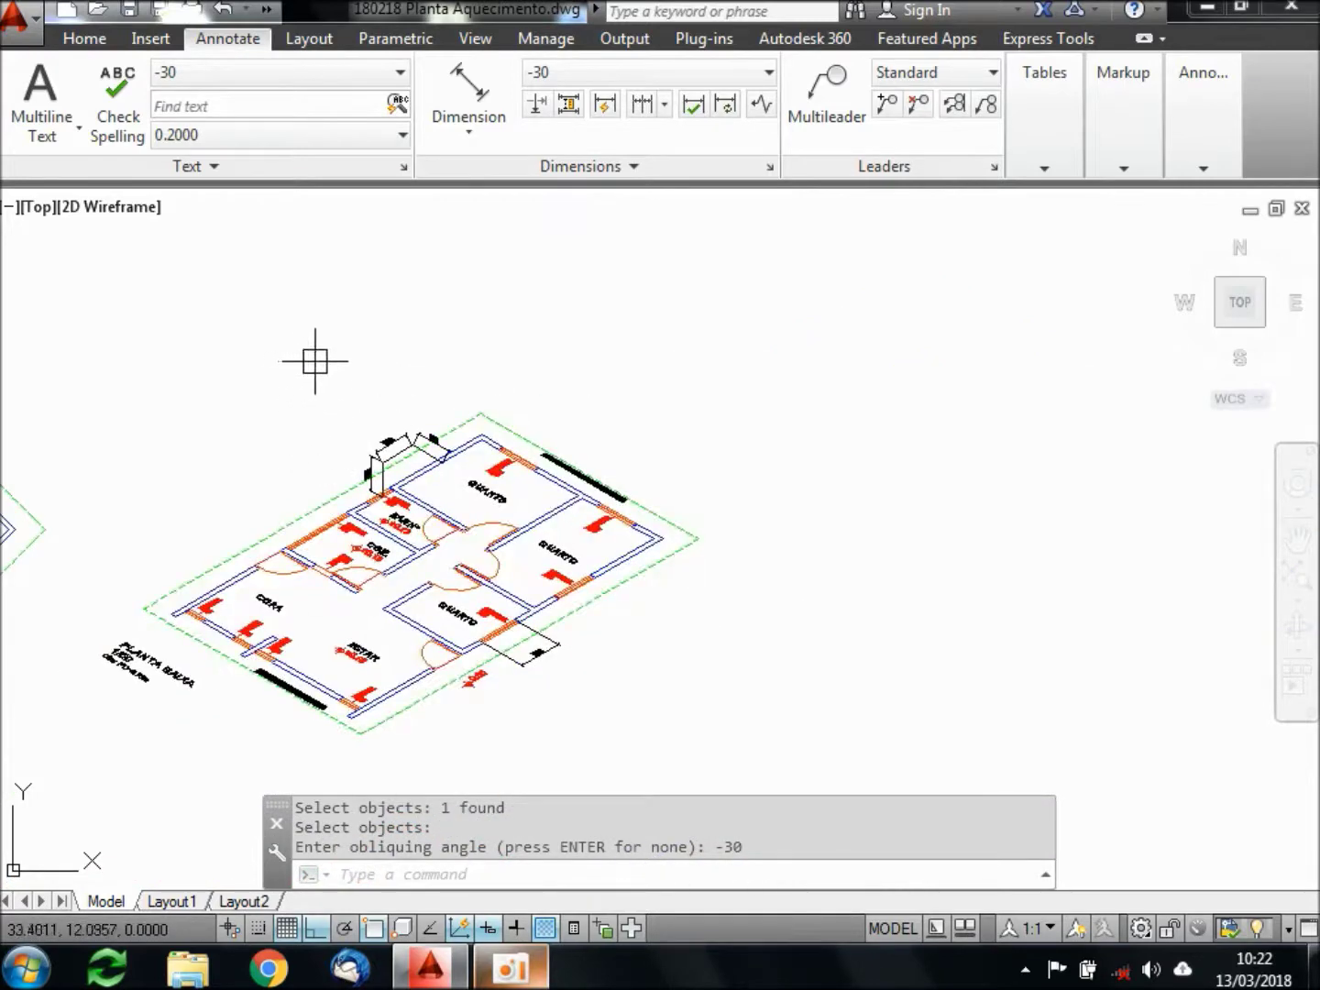
scroll(403, 453, "up", 5)
type("e")
key("Return")
left_click(339, 375)
left_click(481, 410)
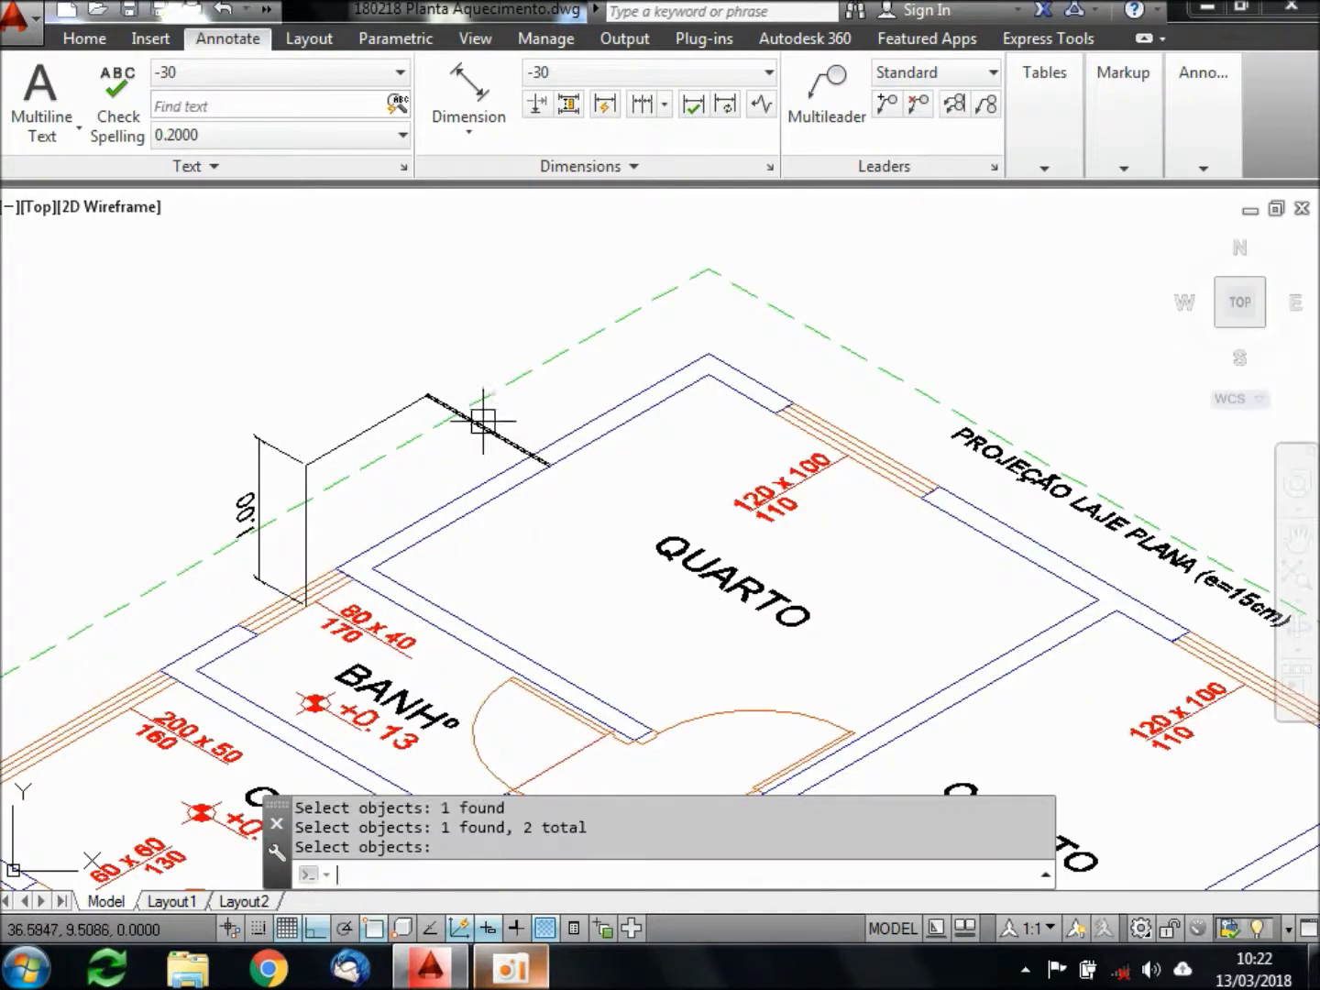
scroll(503, 416, "down", 4)
scroll(502, 416, "down", 3)
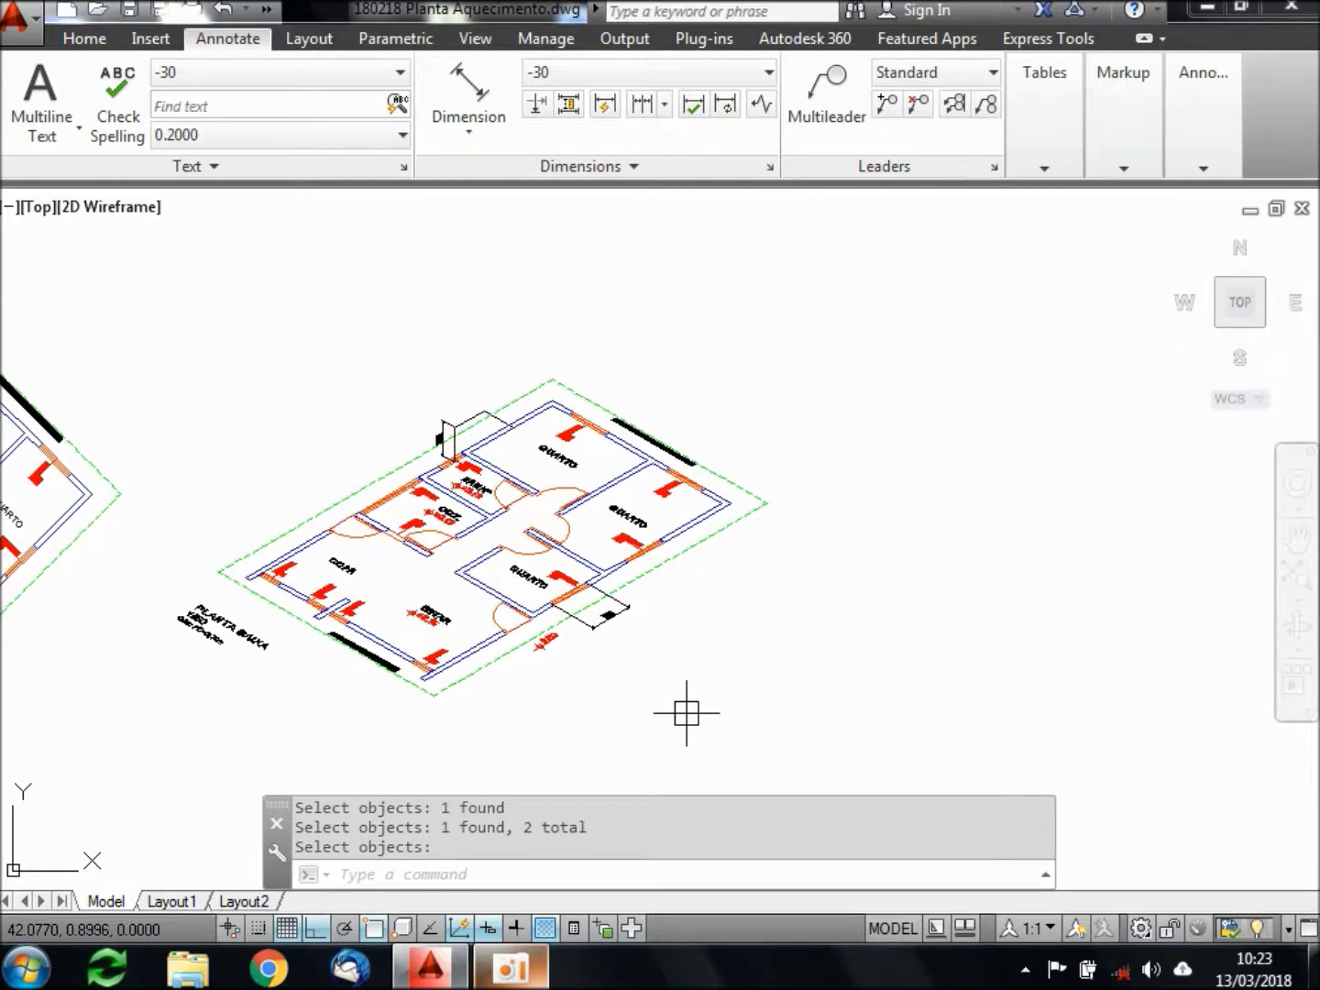
scroll(605, 701, "up", 2)
scroll(537, 719, "down", 2)
scroll(775, 746, "up", 3)
scroll(774, 747, "down", 3)
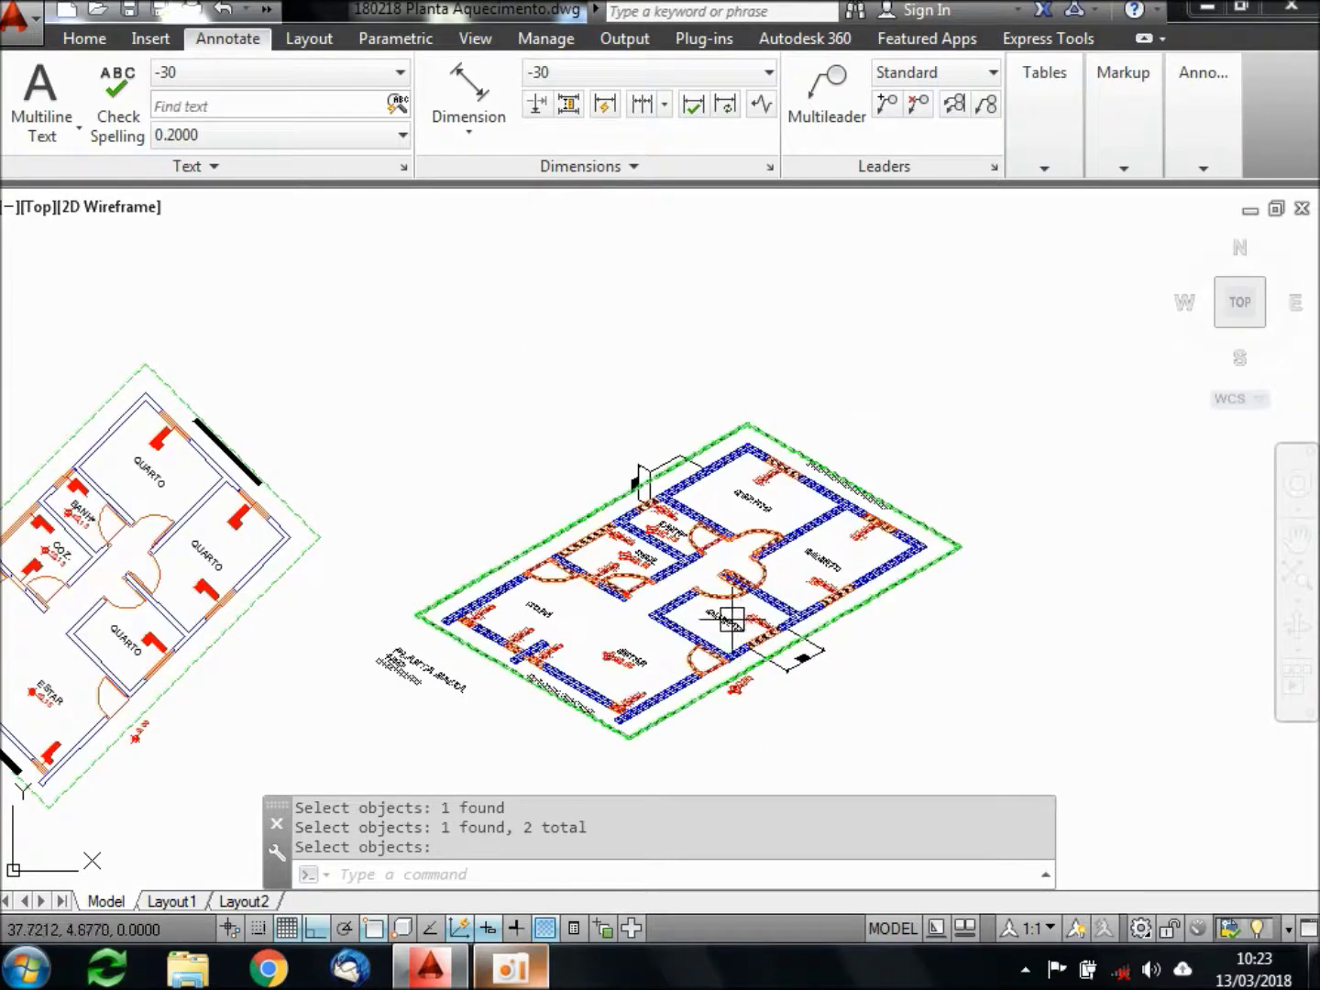
Start an unrotated single-line text note in the empty area beside the isometric plan with the first line "CÓPIA DA PLANTA"
scroll(695, 573, "down", 2)
middle_click_drag(964, 605, 615, 527)
type("dt")
key("Return")
left_click(578, 321)
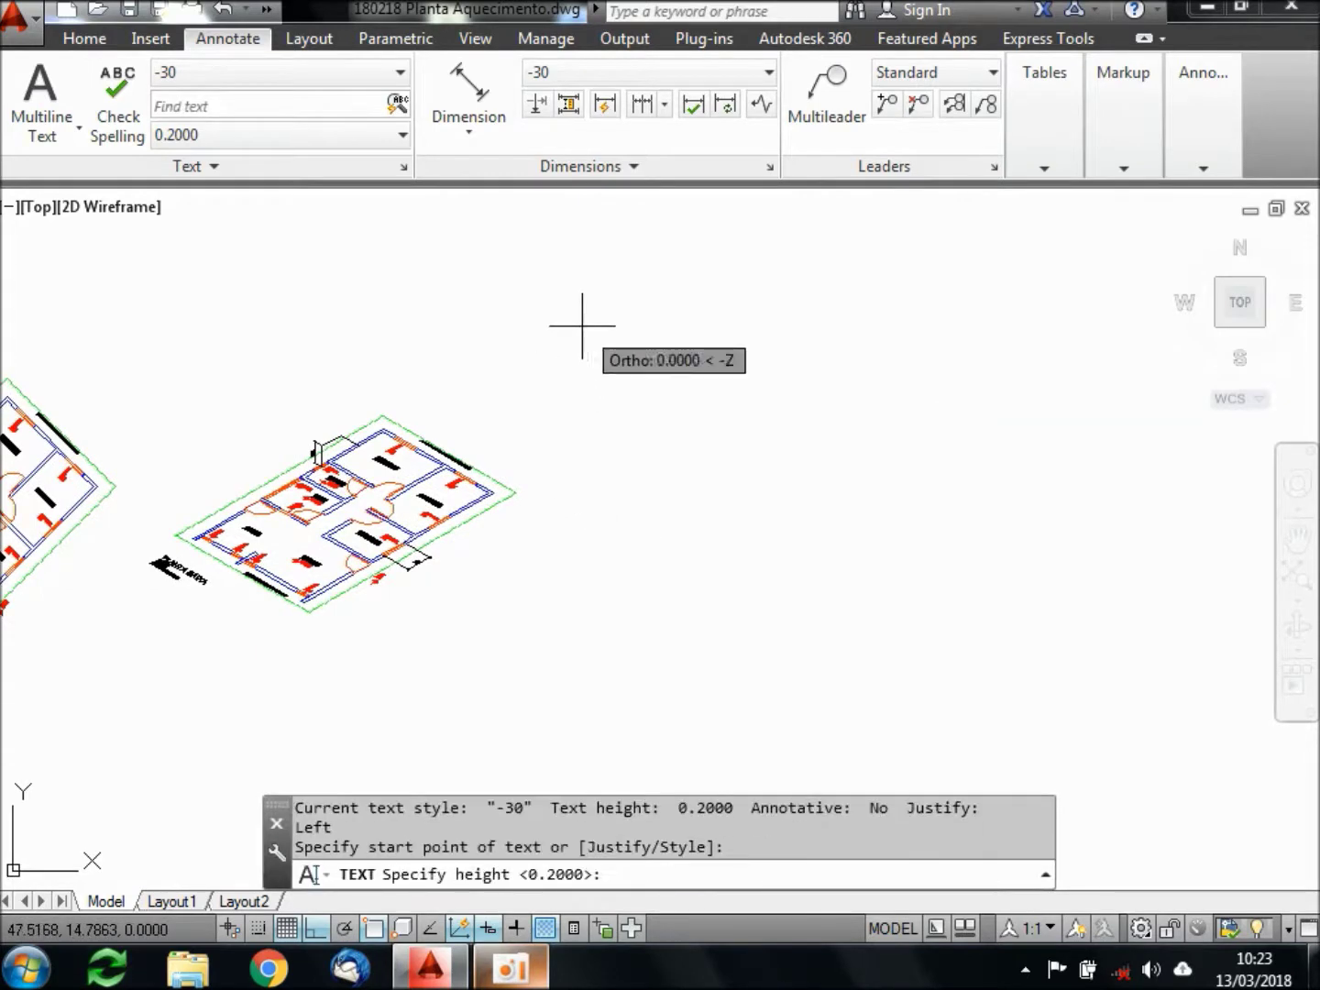
left_click(578, 289)
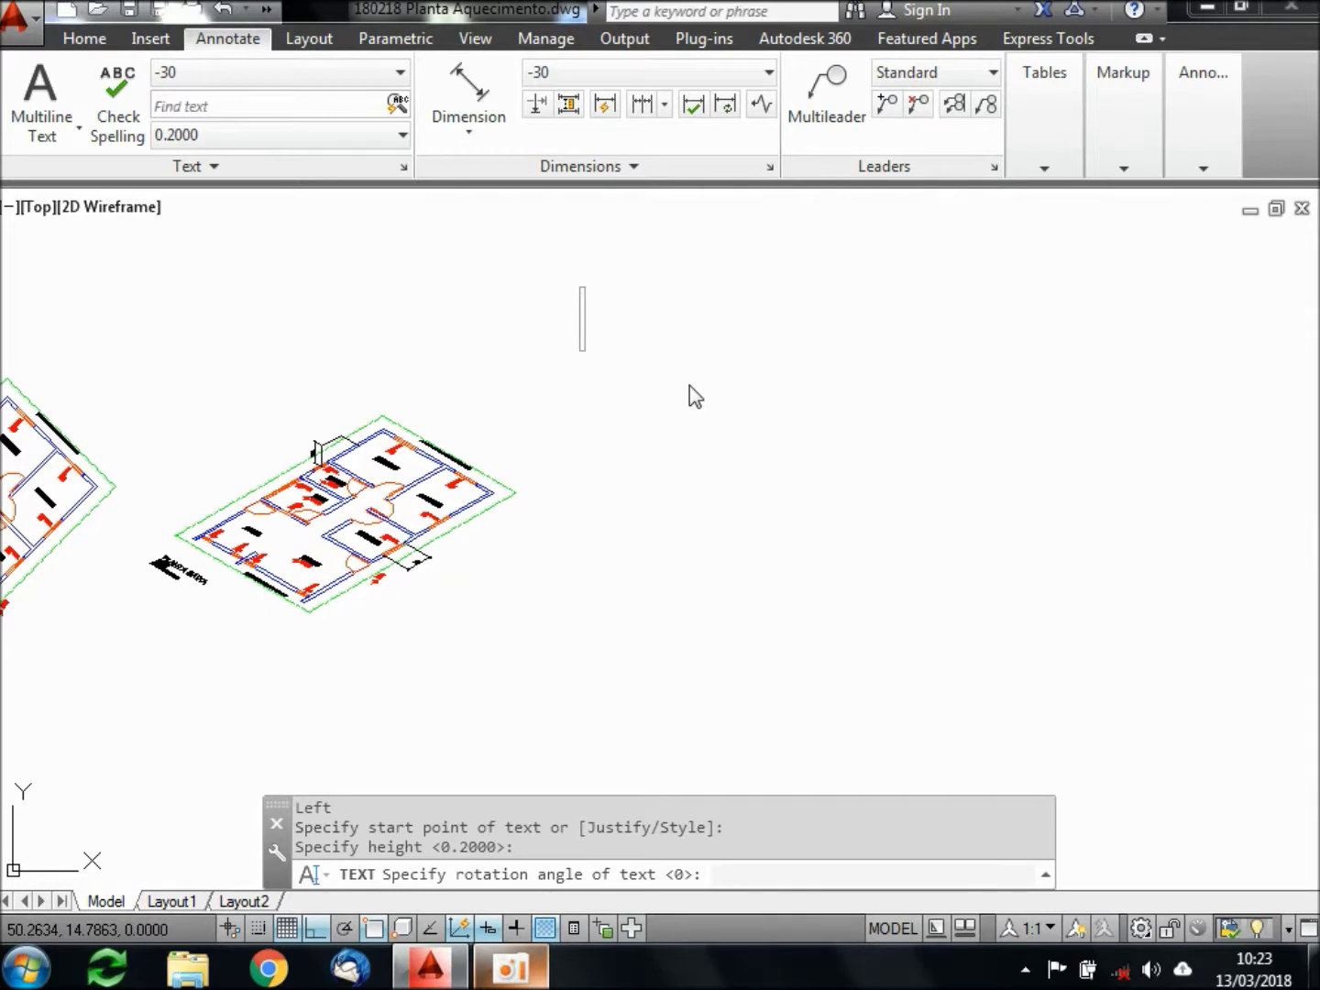
key("Return")
type("CÓPIA D")
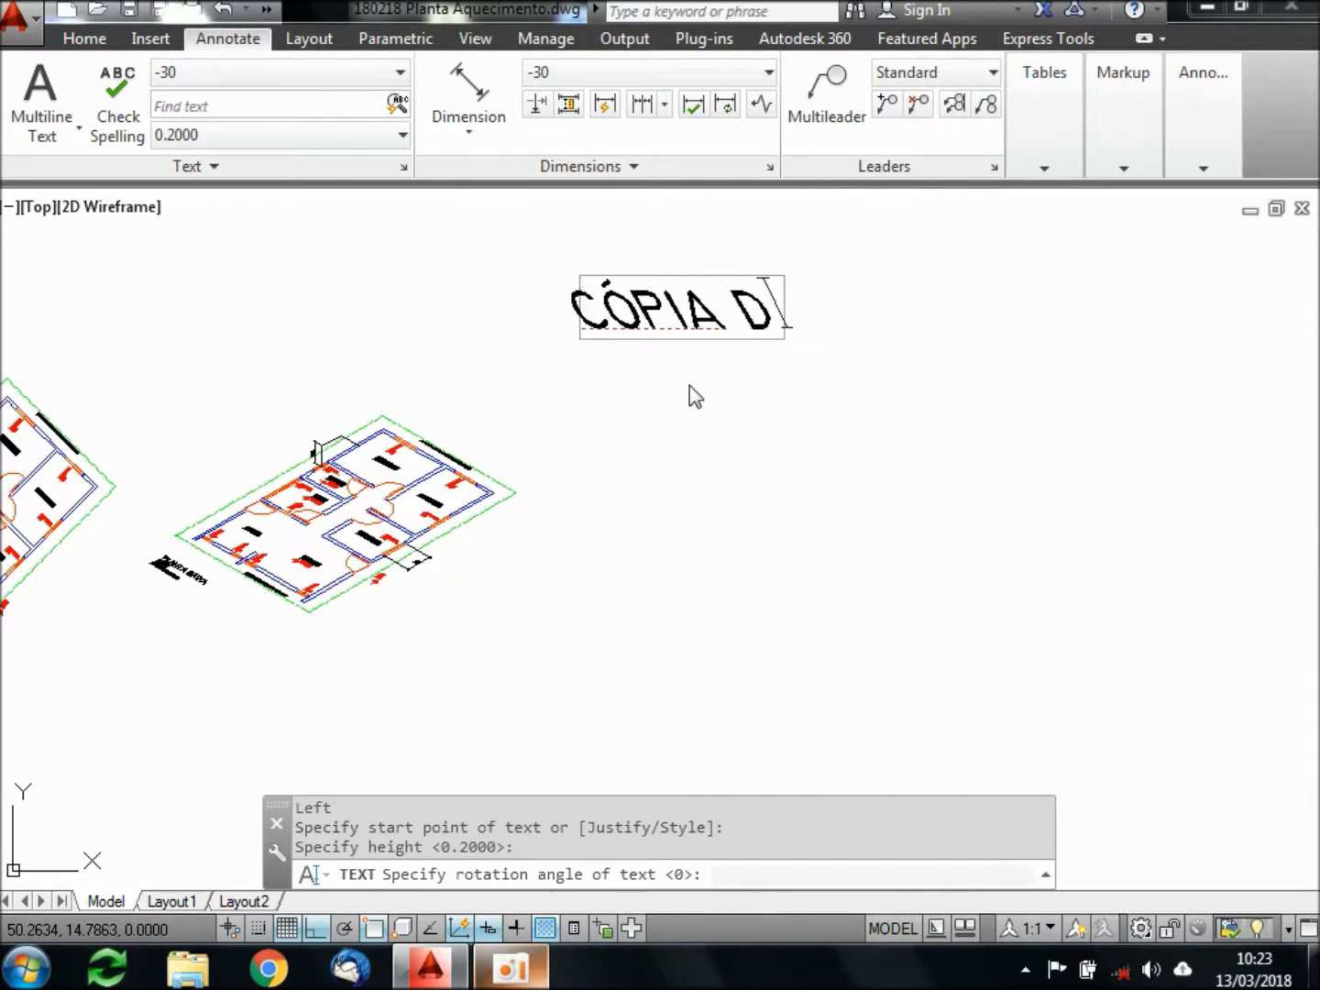
type("A´PLANTA")
key("BackSpace")
key("BackSpace")
key("BackSpace")
key("BackSpace")
key("BackSpace")
key("BackSpace")
key("BackSpace")
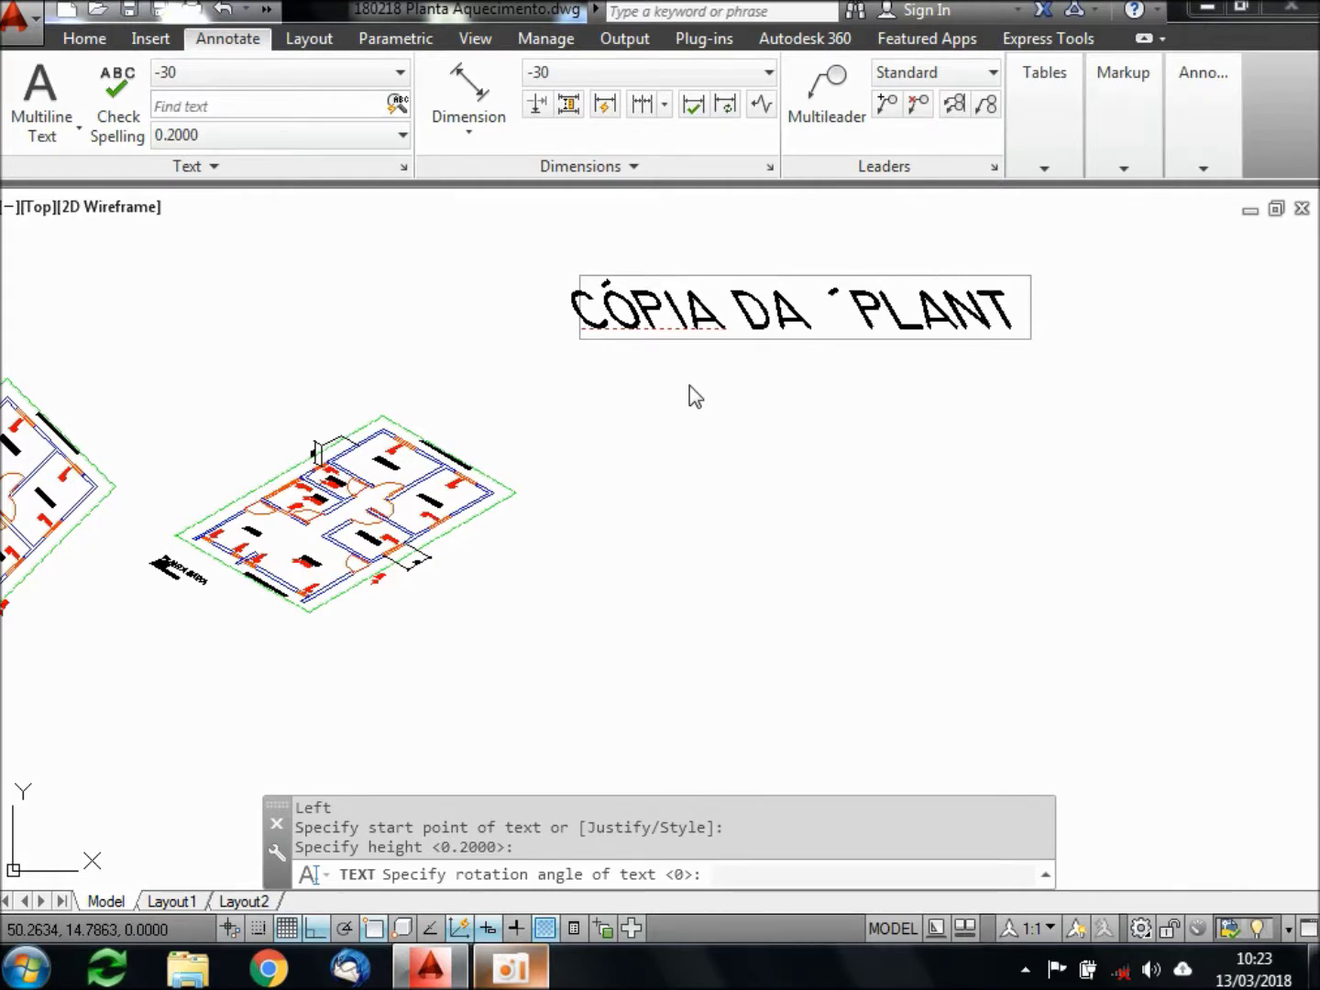
type("PLANTA")
key("Return")
Write "ROTACIONA 45º" as the second line of the note
type("ROTACIO")
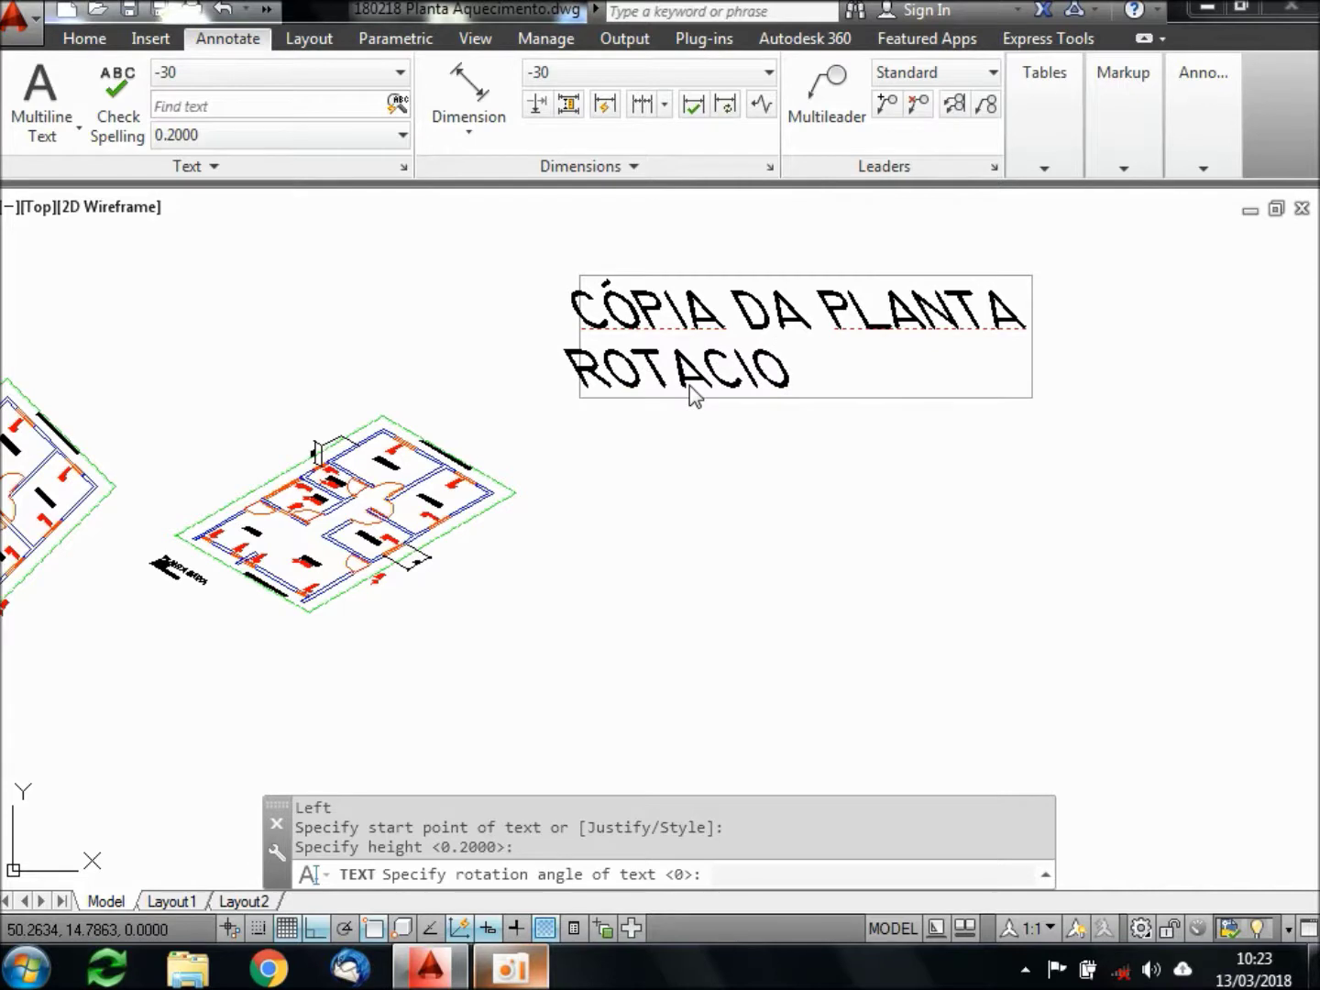
key("BackSpace")
type("ONA 45º")
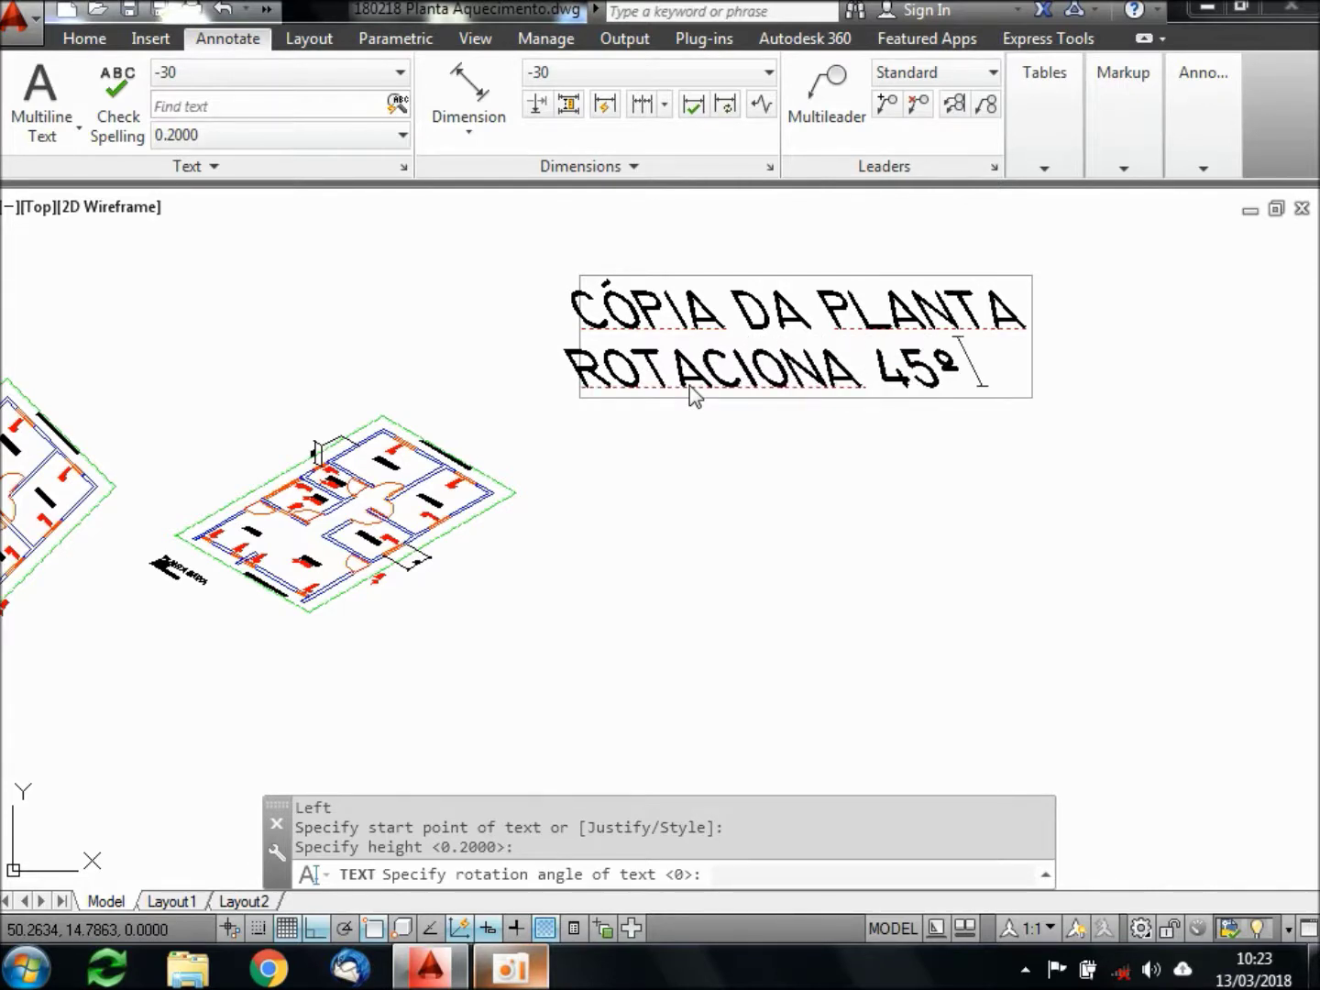
key("Return")
Write "CRIAR UM BLOCO" as the third line of the note and begin a new line
type("TRANS")
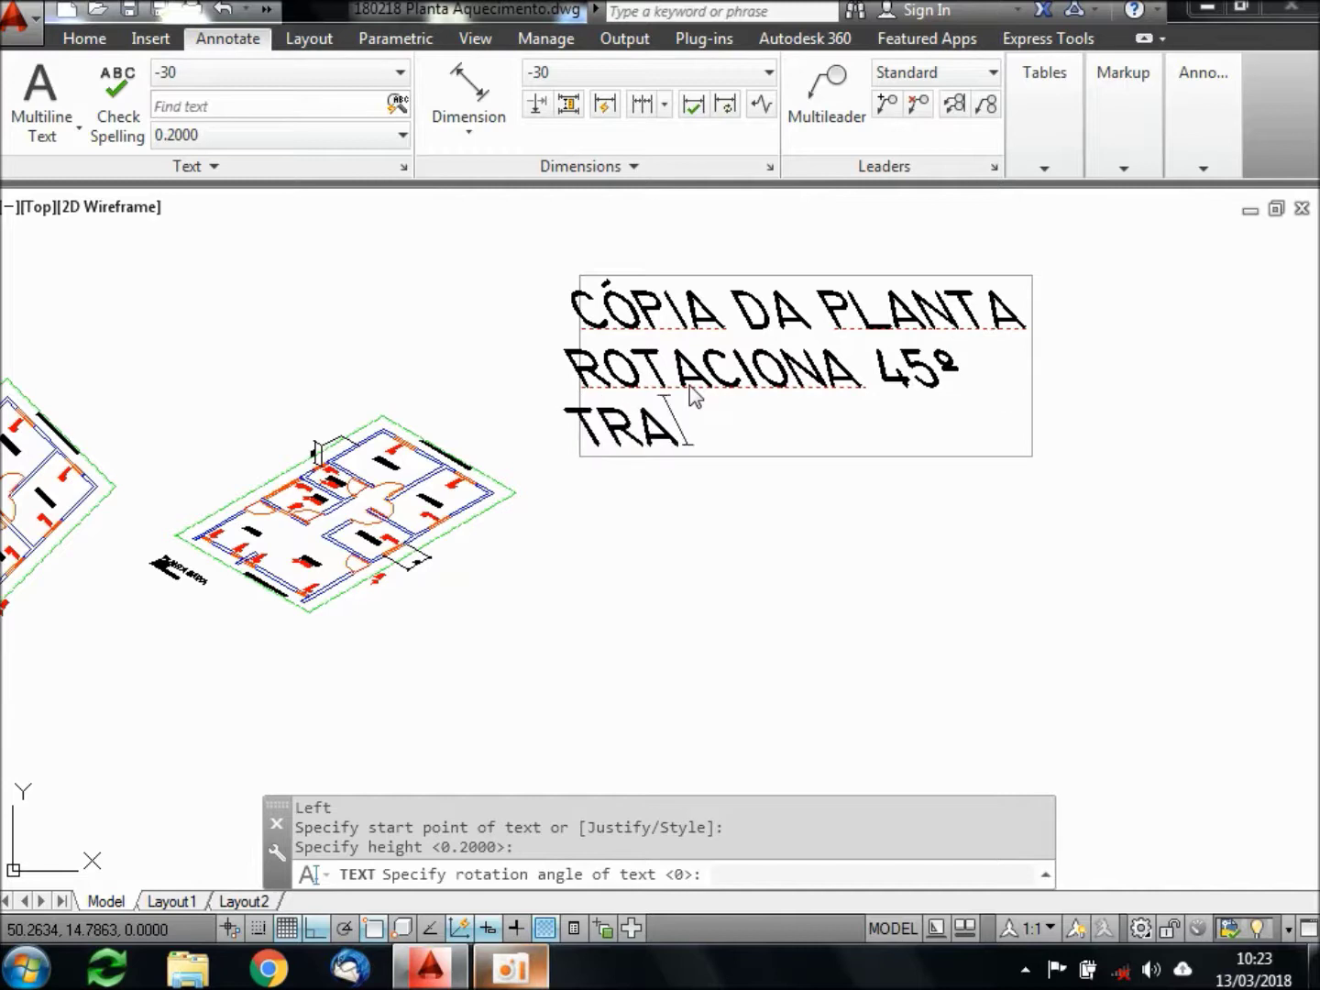
key("BackSpace")
key("BackSpace")
key("BackSpace")
key("BackSpace")
key("BackSpace")
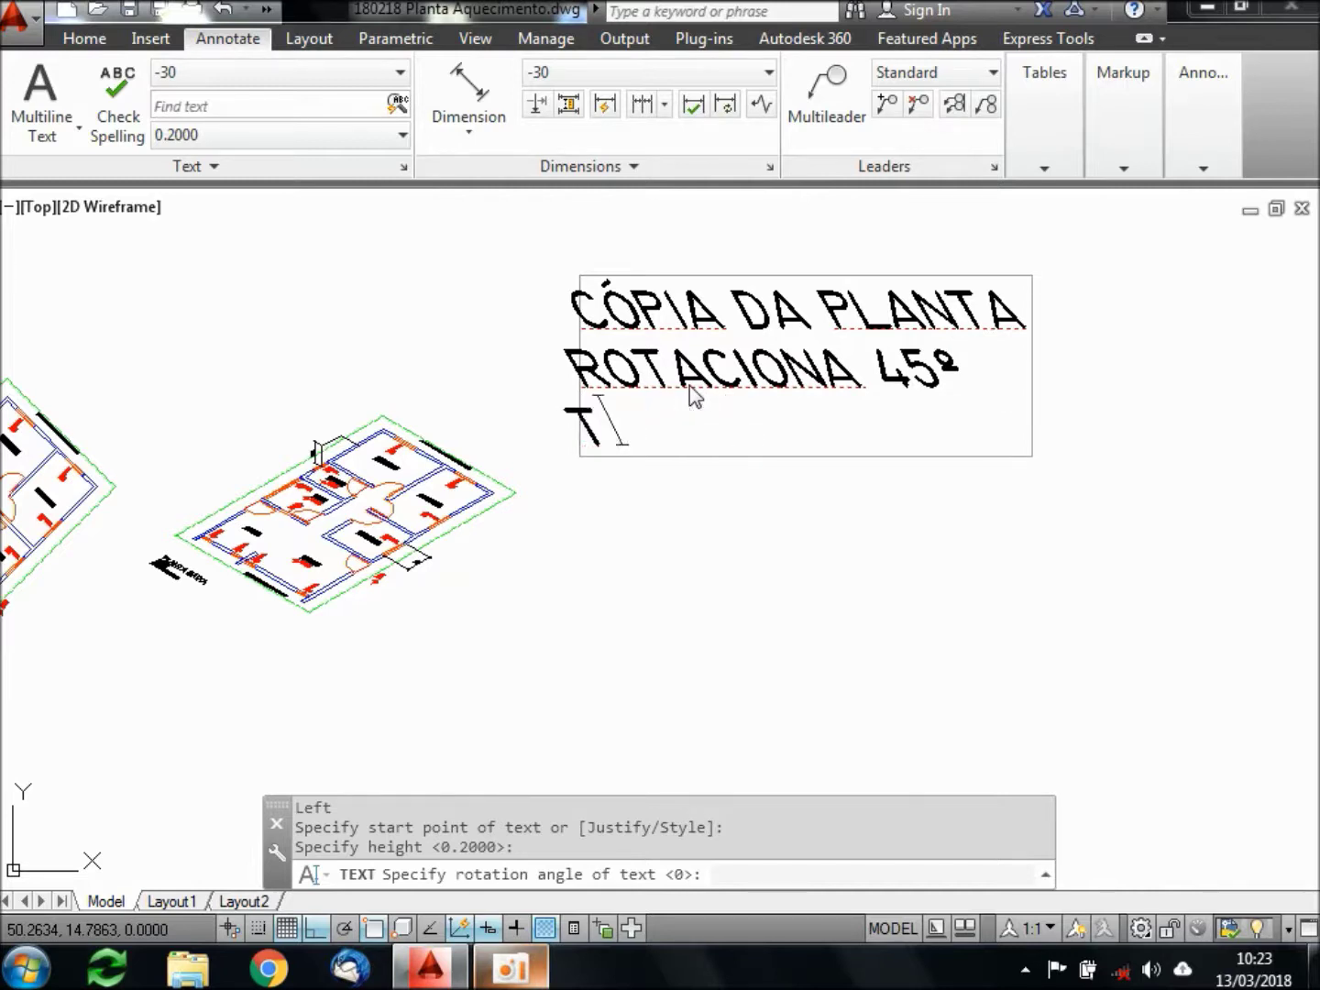
type("CRI")
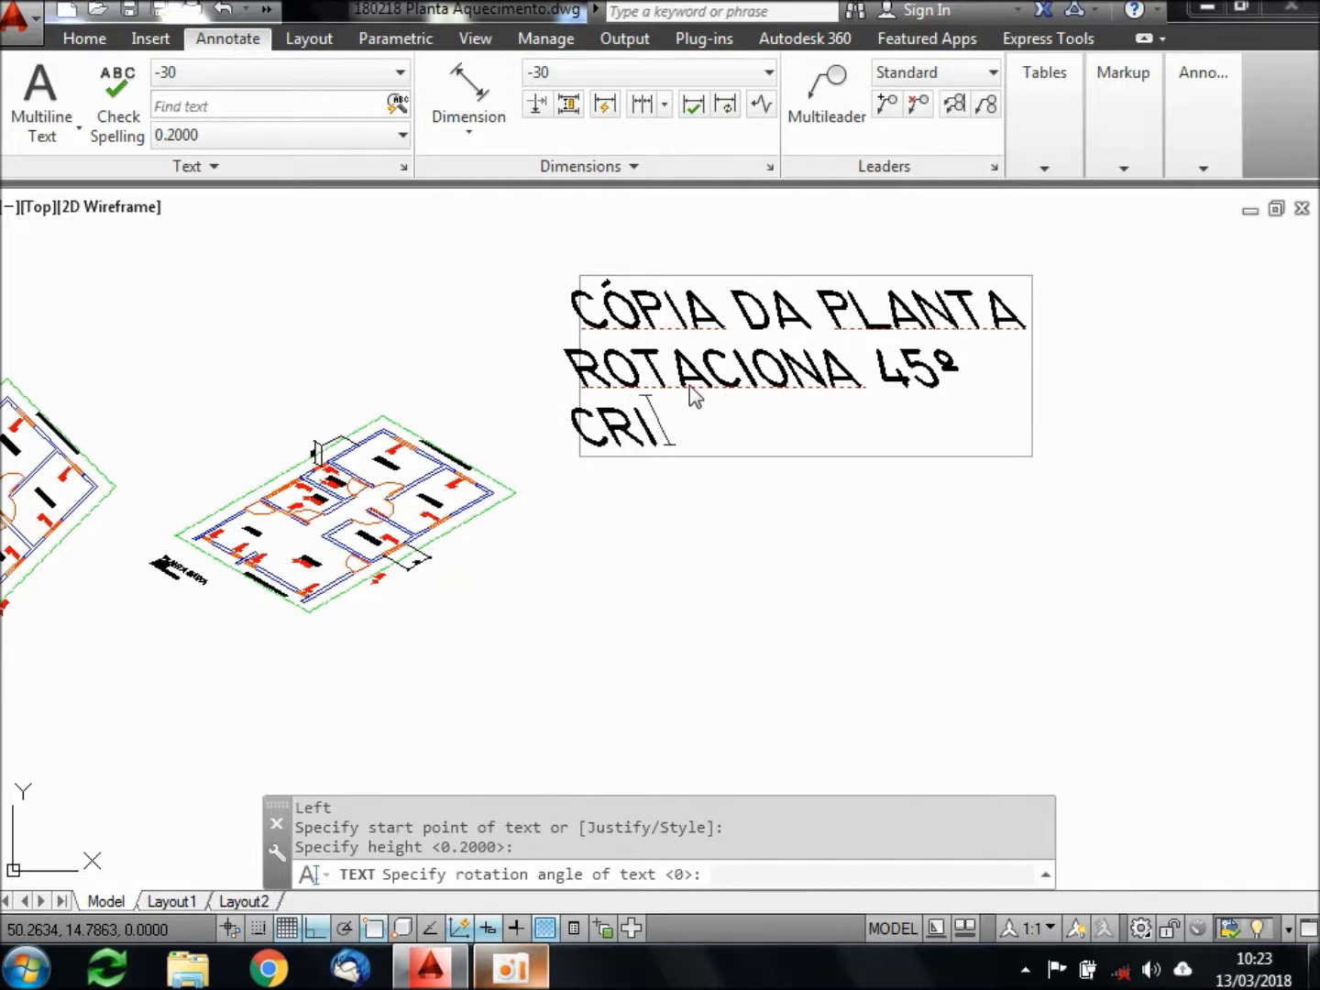
type("AR UM BLOCO")
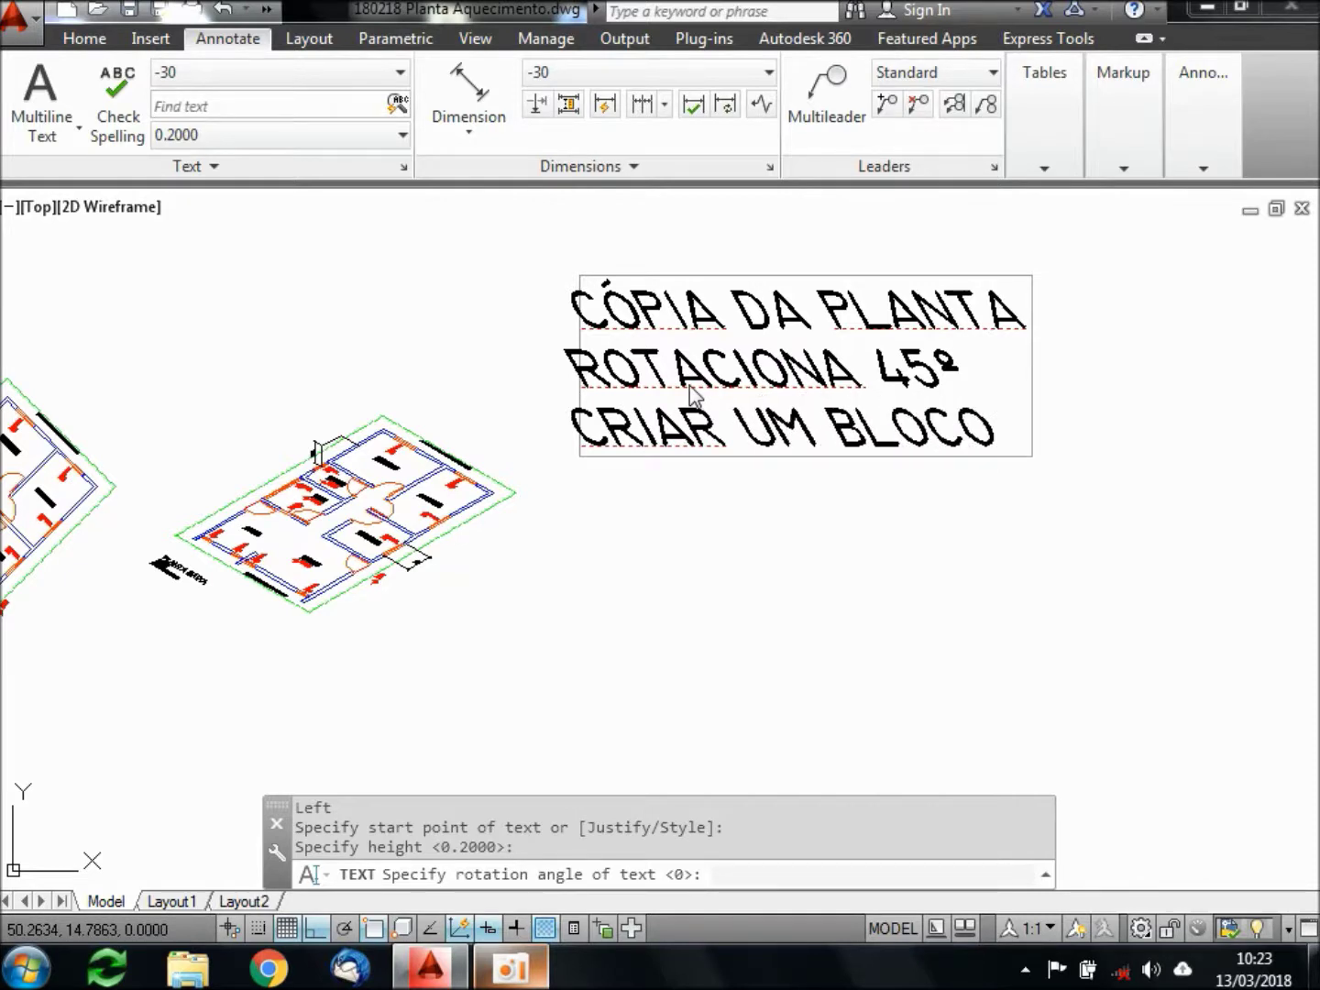
key("Return")
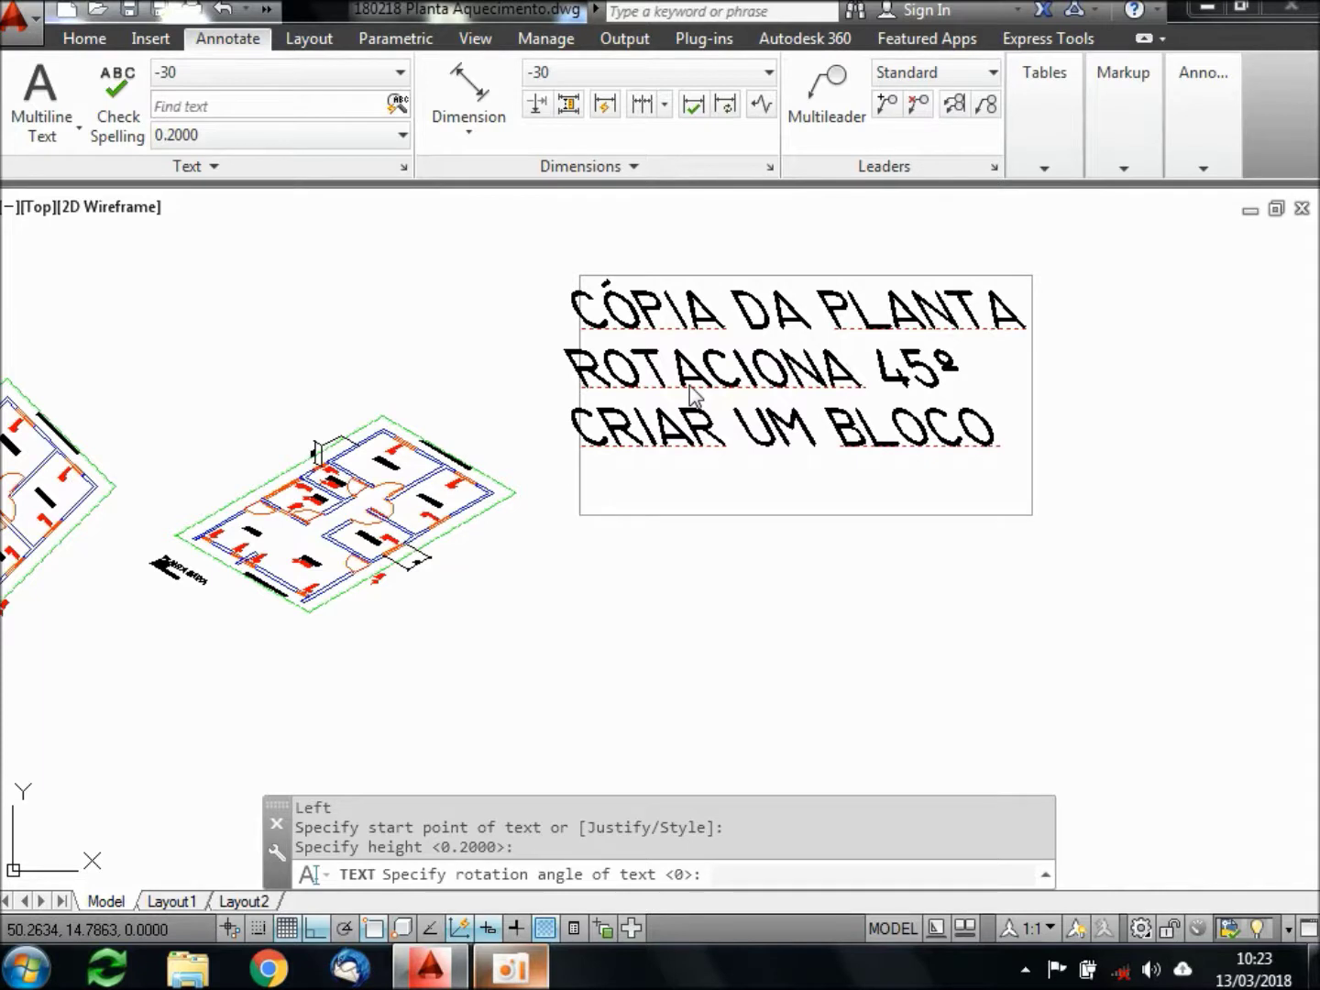
Add the lines "INSERT" and "MO (SCALE Y 0.57735" to the note below "CRIAR UM BLOCO"
type("INS")
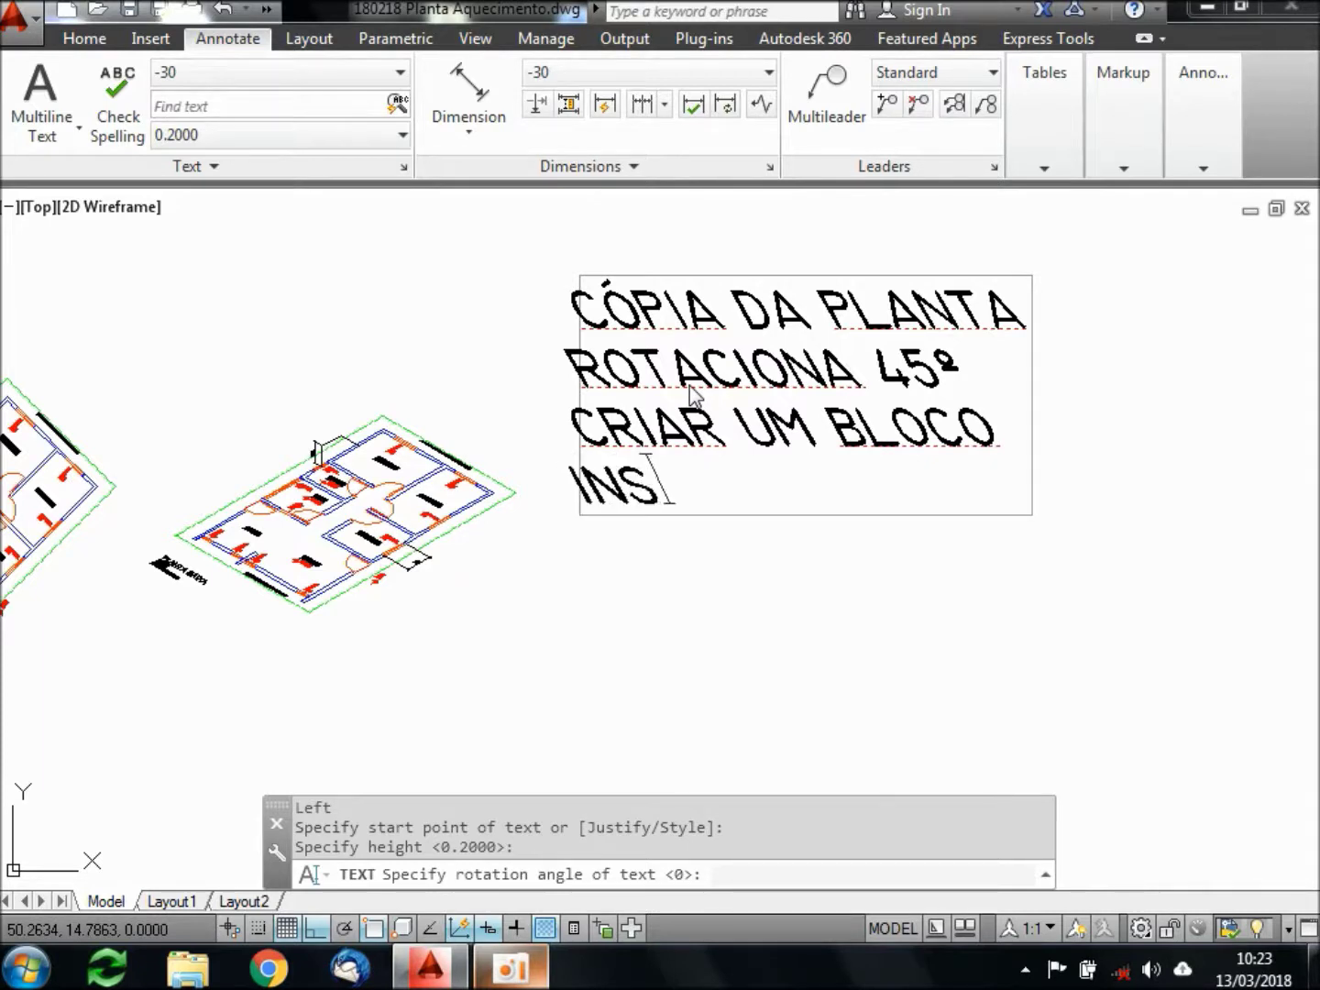
type("ERT")
key("Return")
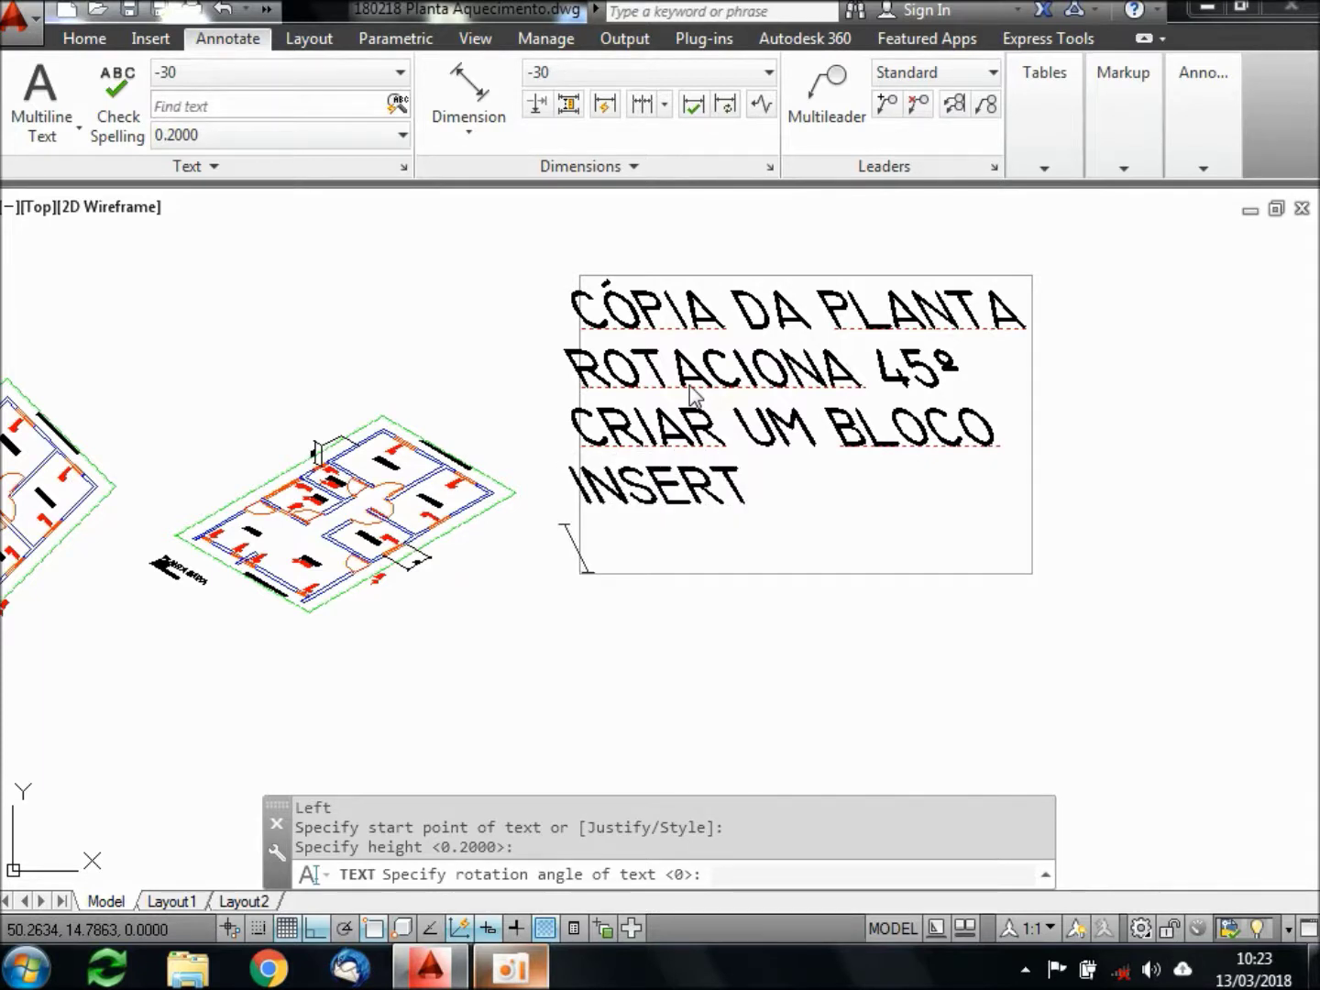
type("MO (SCALE Y")
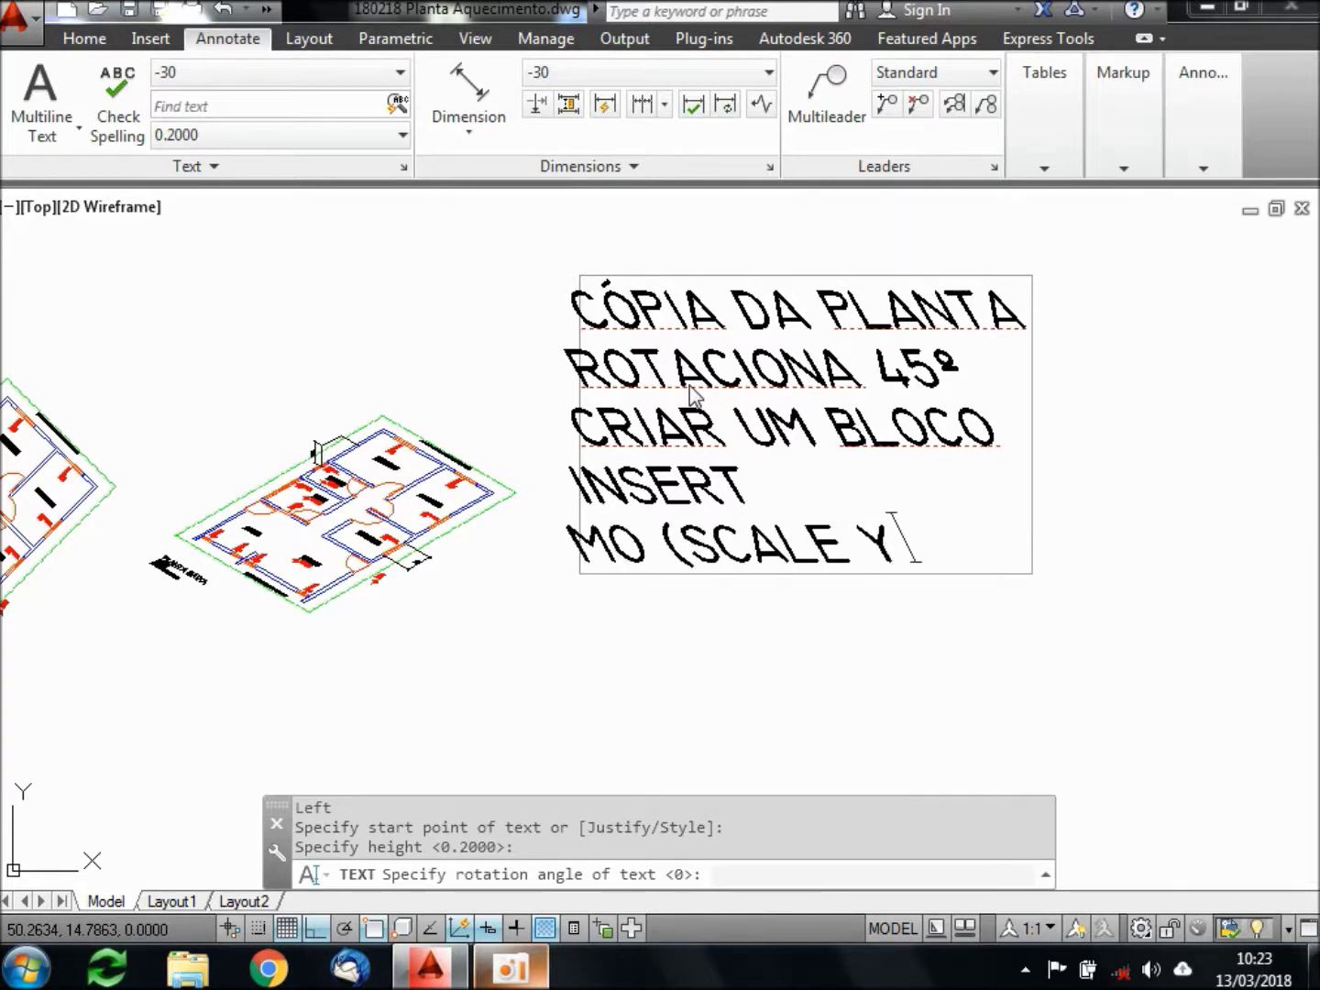
type(" 0.5")
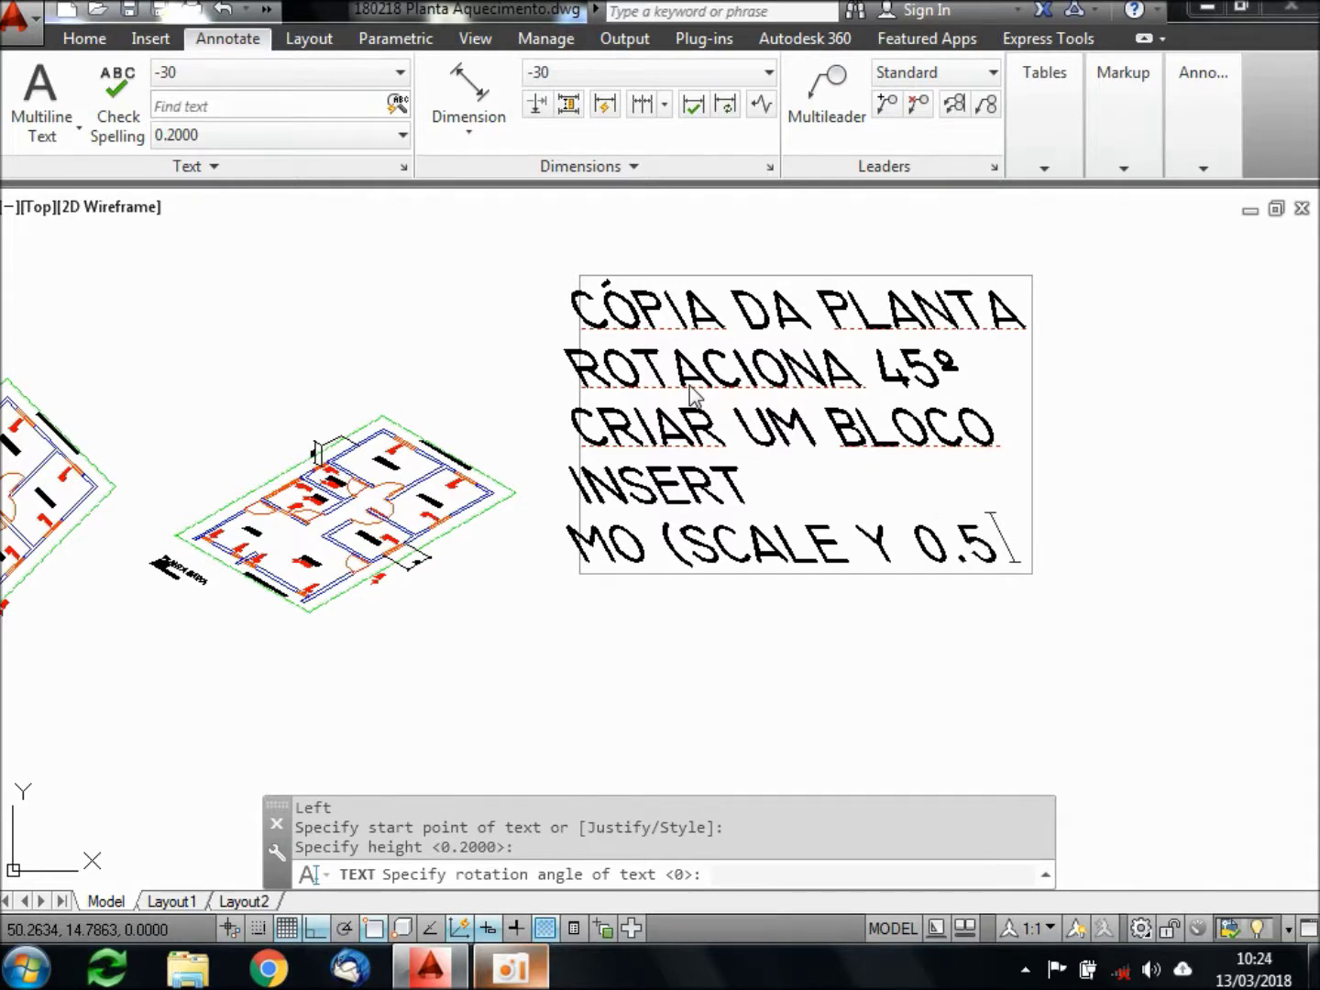
type("7735")
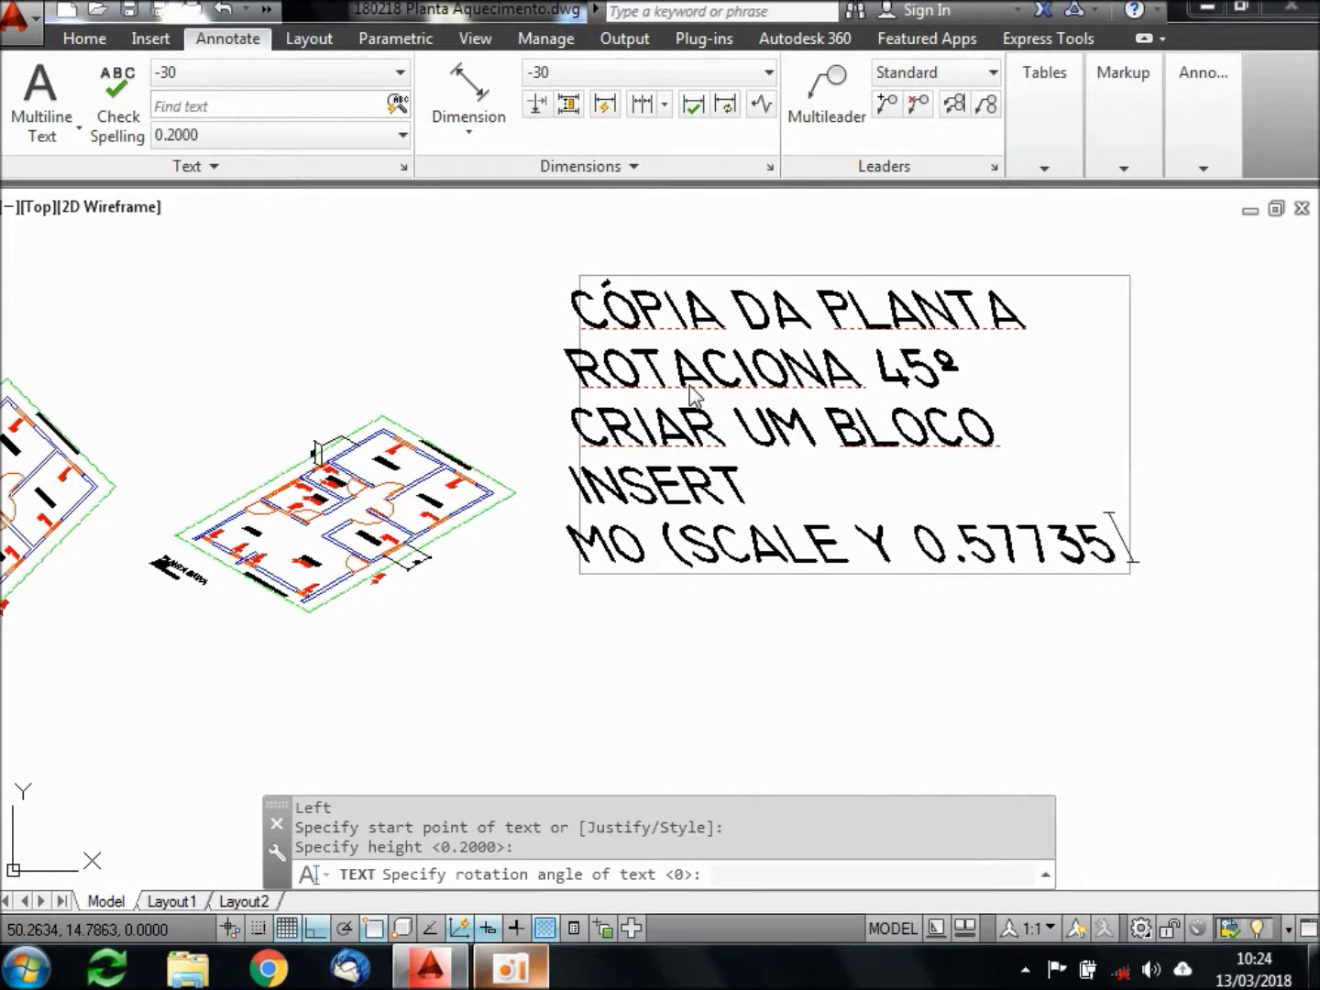
key("Return")
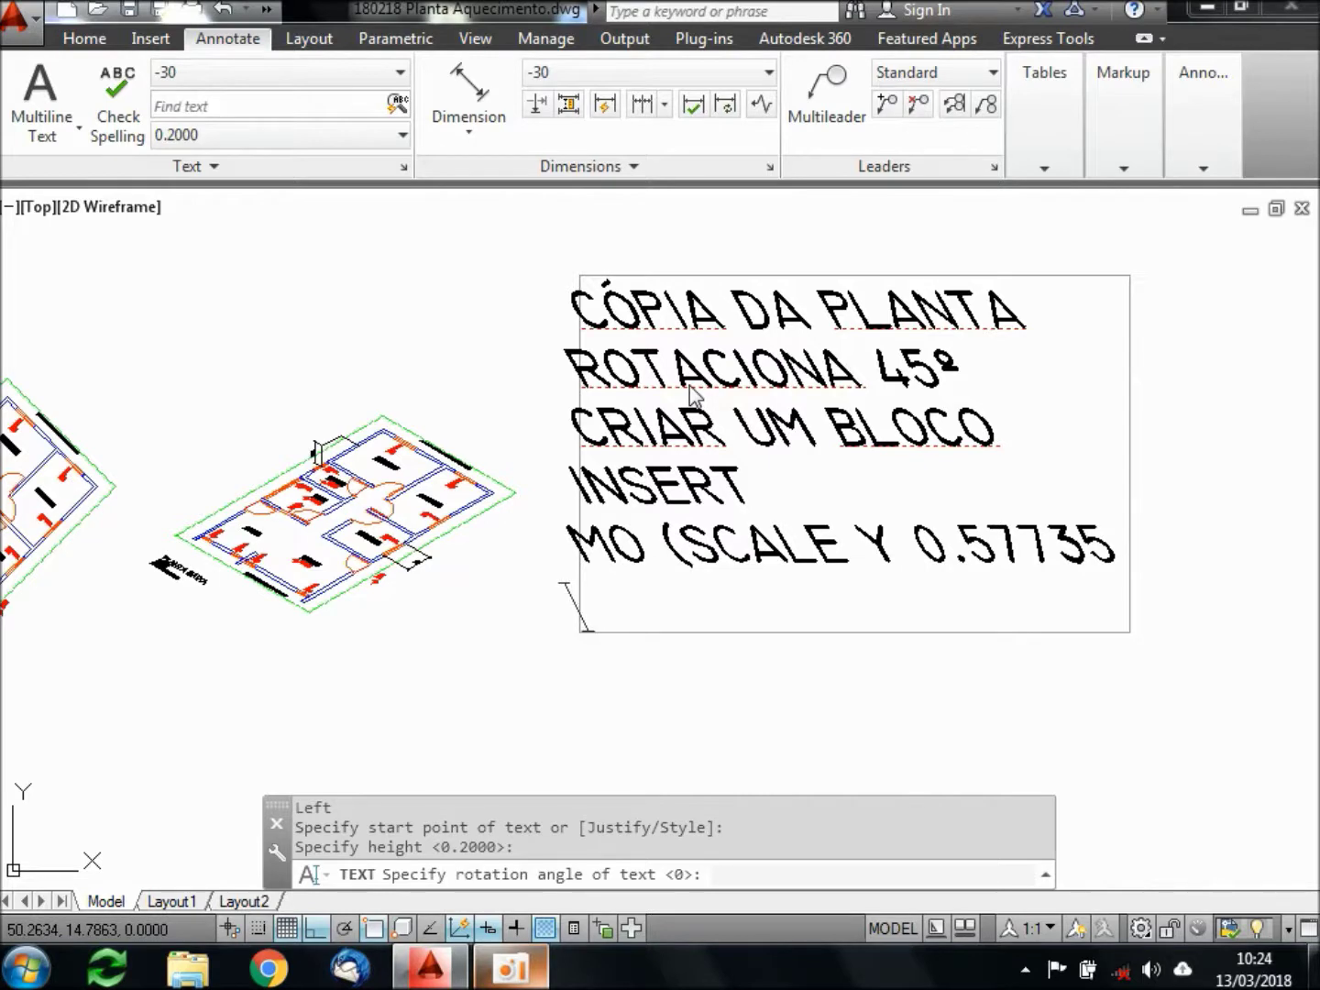
Write "ST (OBLIQUE ANGLE)" as the sixth line of the note and begin a new line
type("ST")
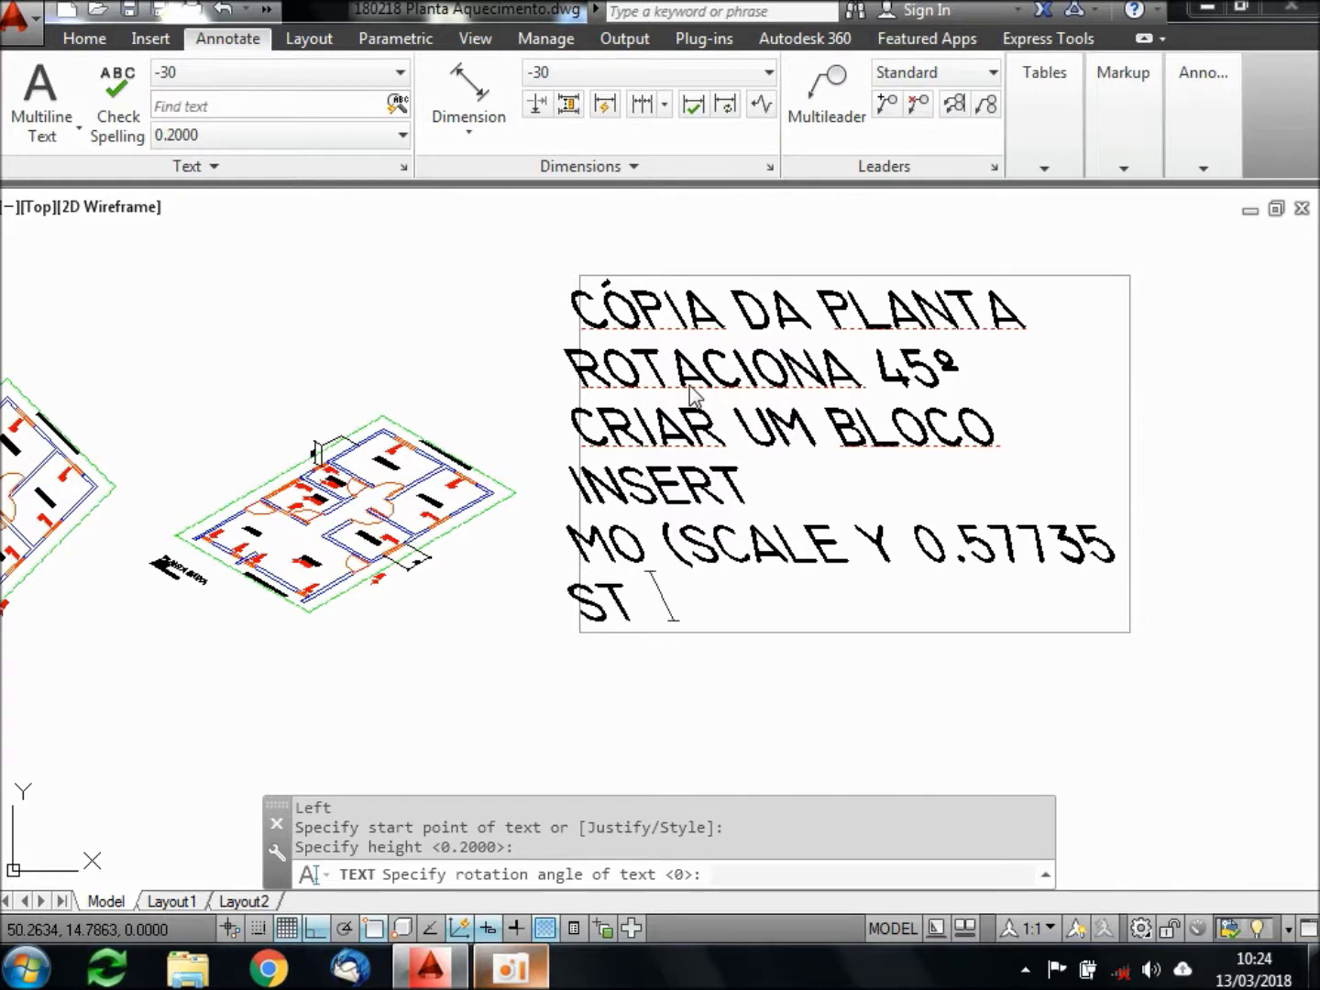
type(" (OB")
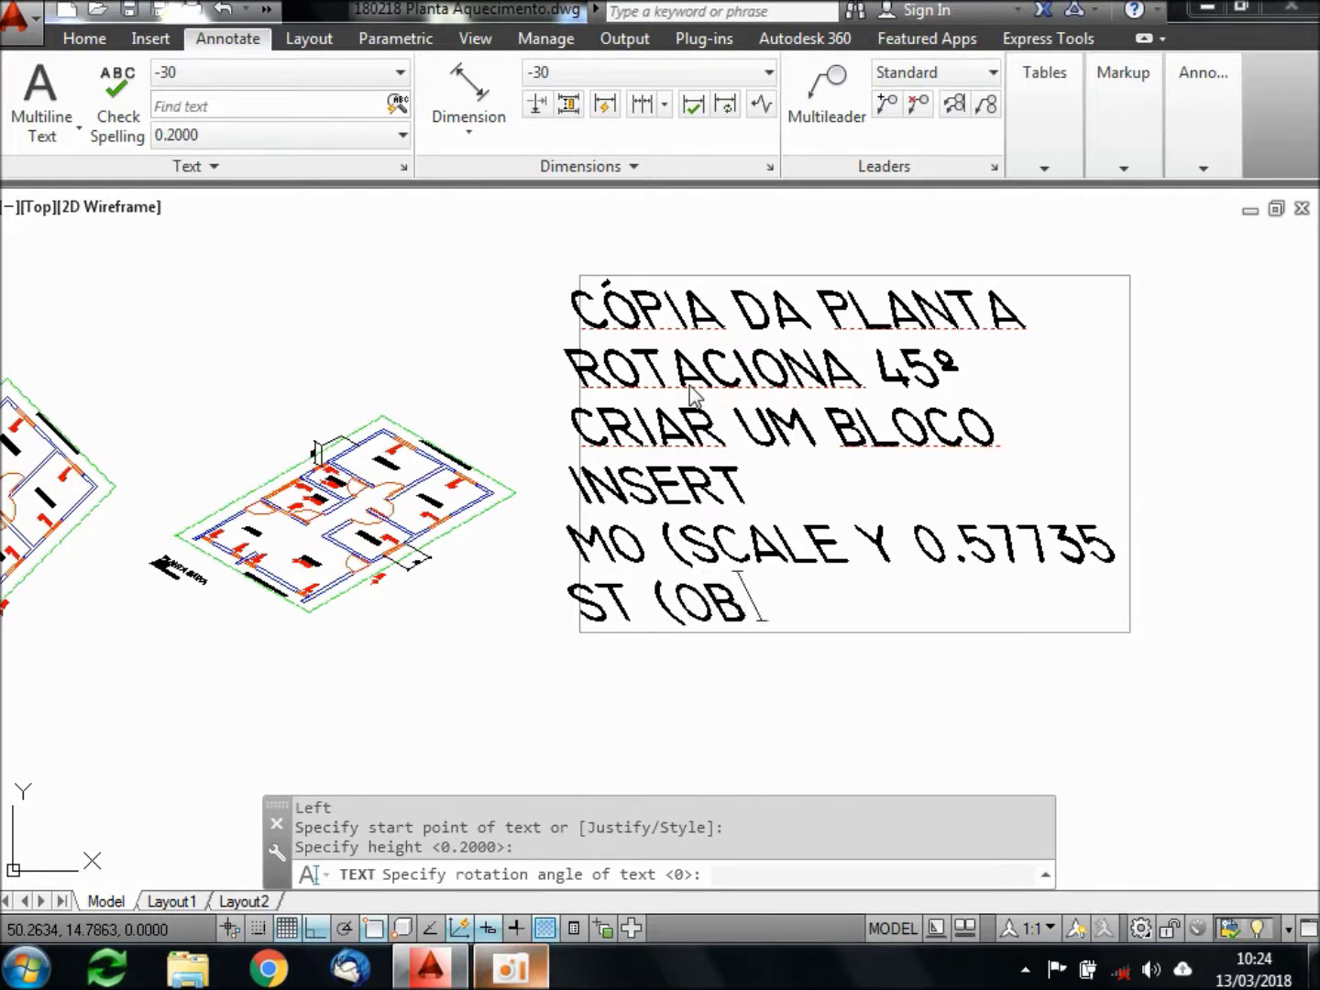
type("LIQUE AN")
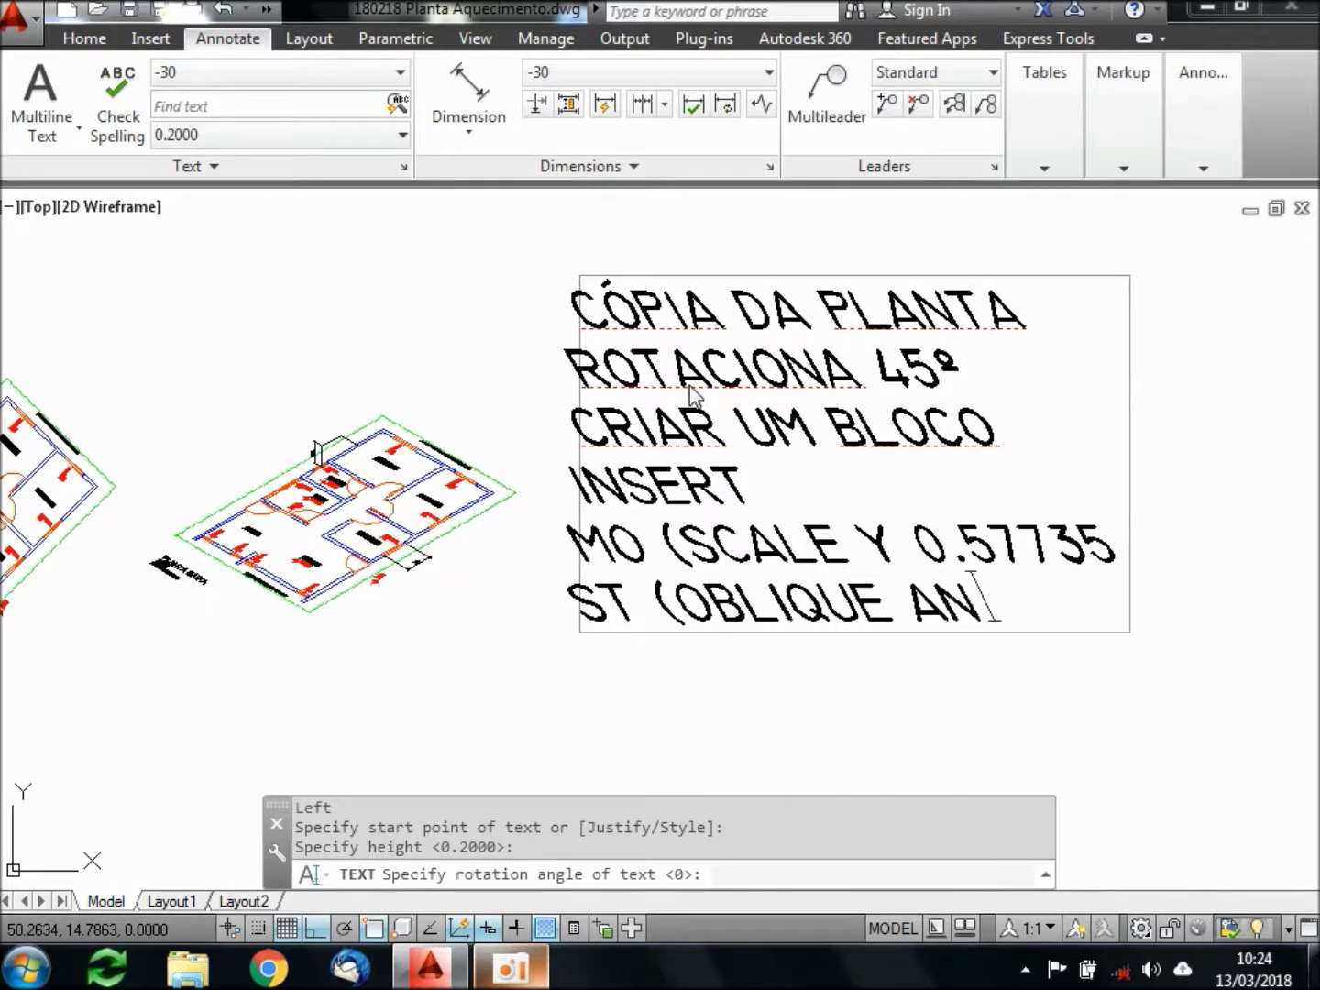
type("GLE)")
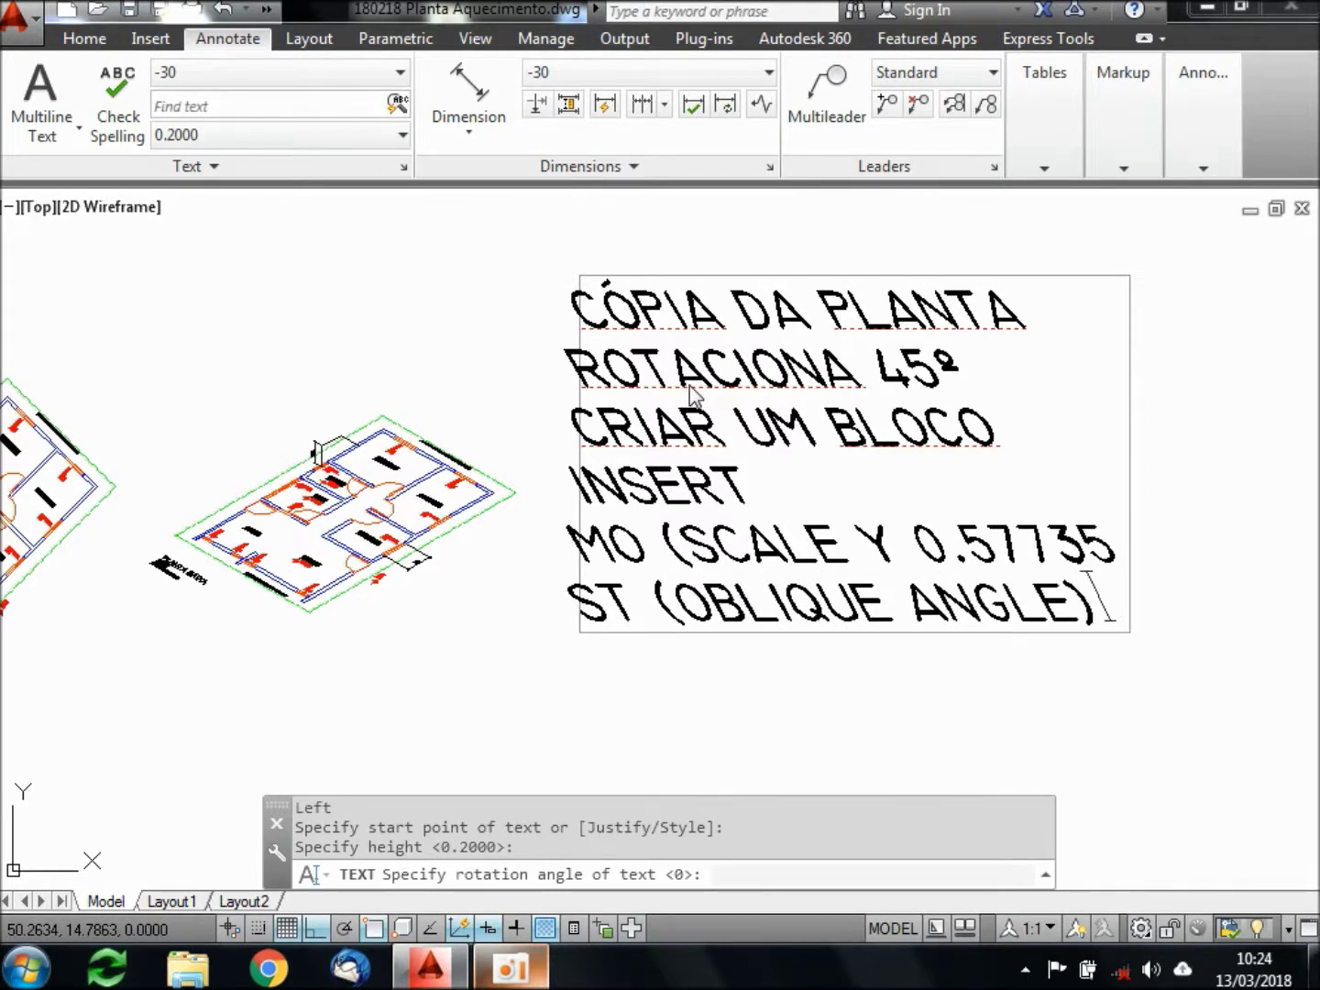
key("Return")
Add the dimension command abbreviations "D" and "DED" as the last two lines of the note
type("D")
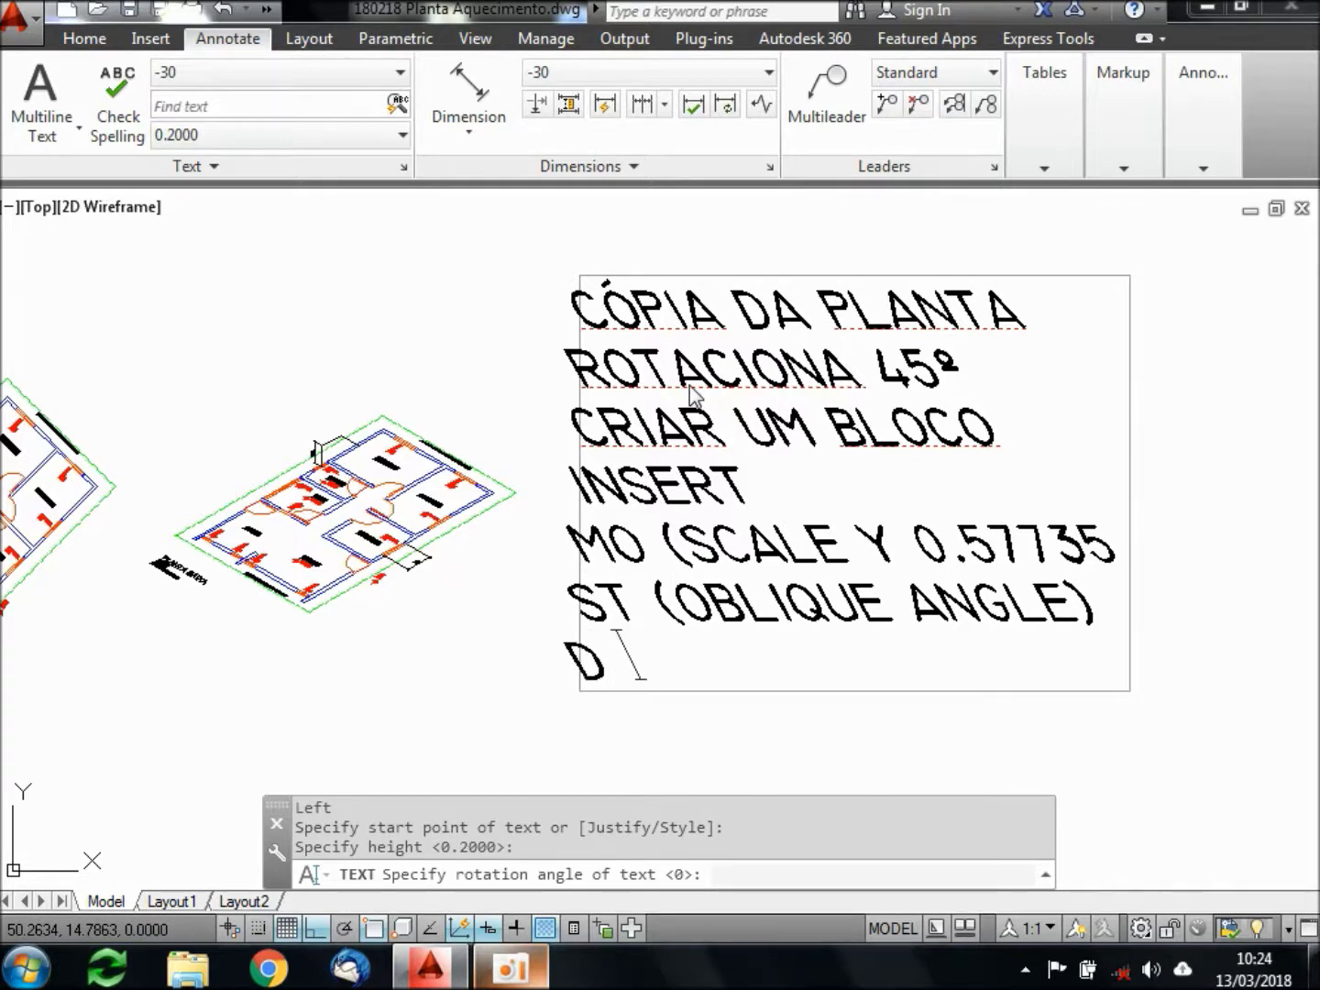
key("Return")
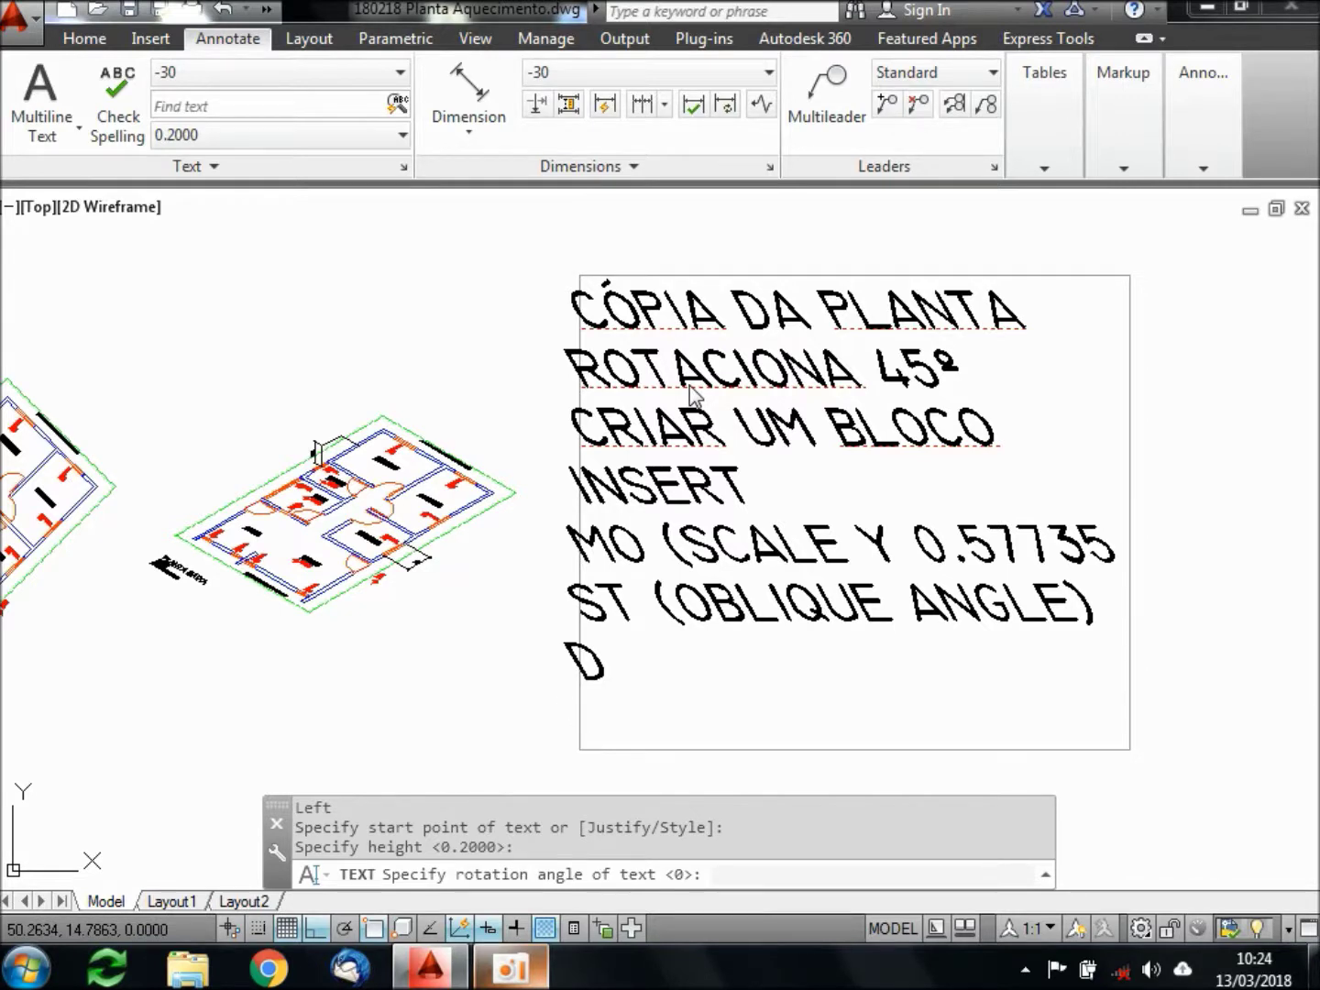
type("DED")
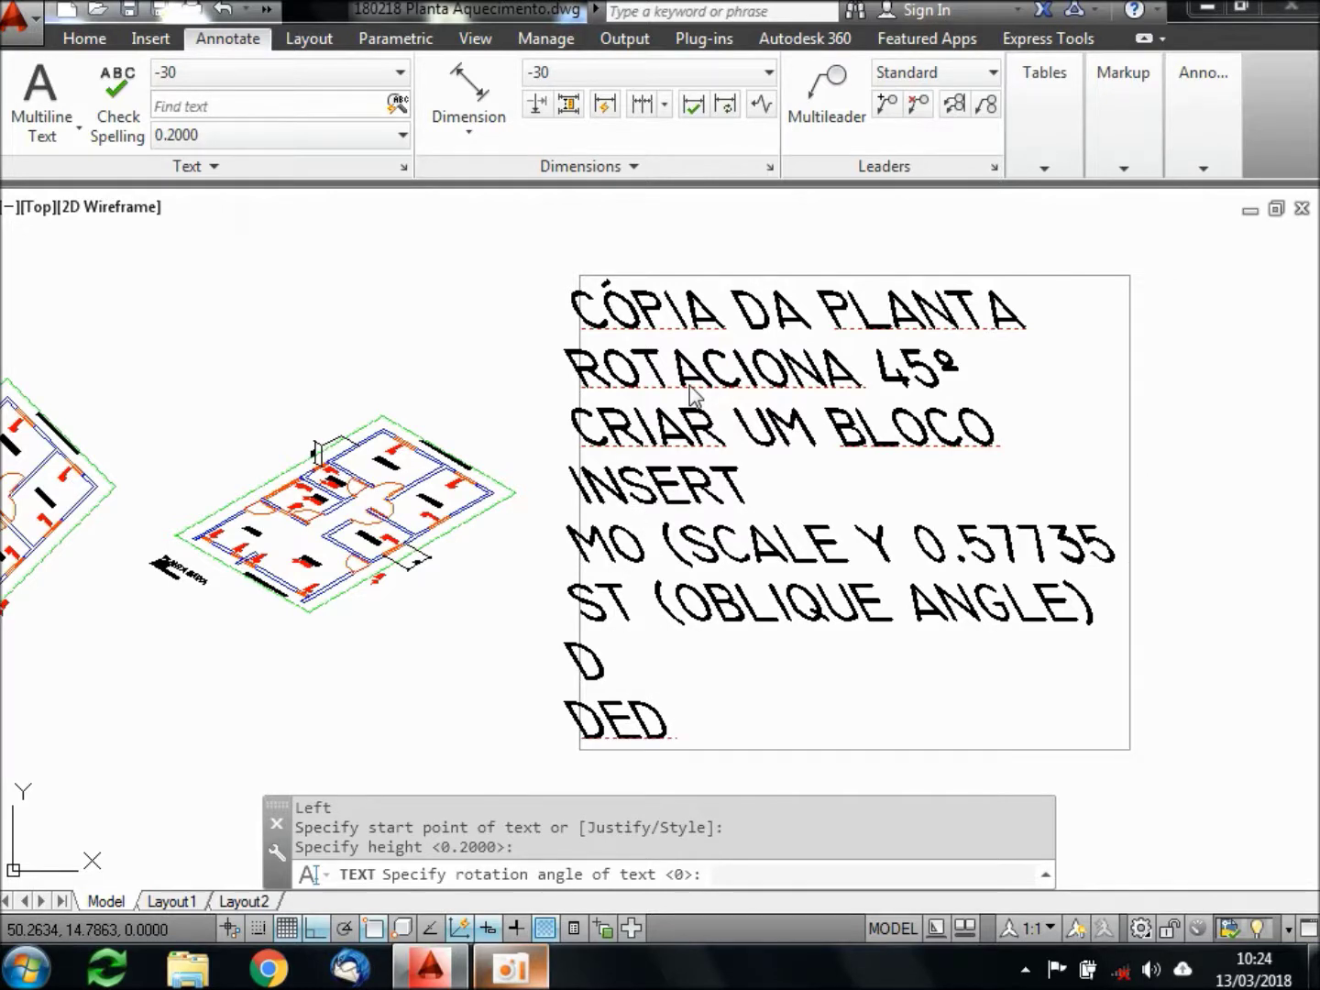
Insert the line ALINHAR "AL" between the "MO" and "ST" lines and finish the note
key("Return")
type("ALINHAR")
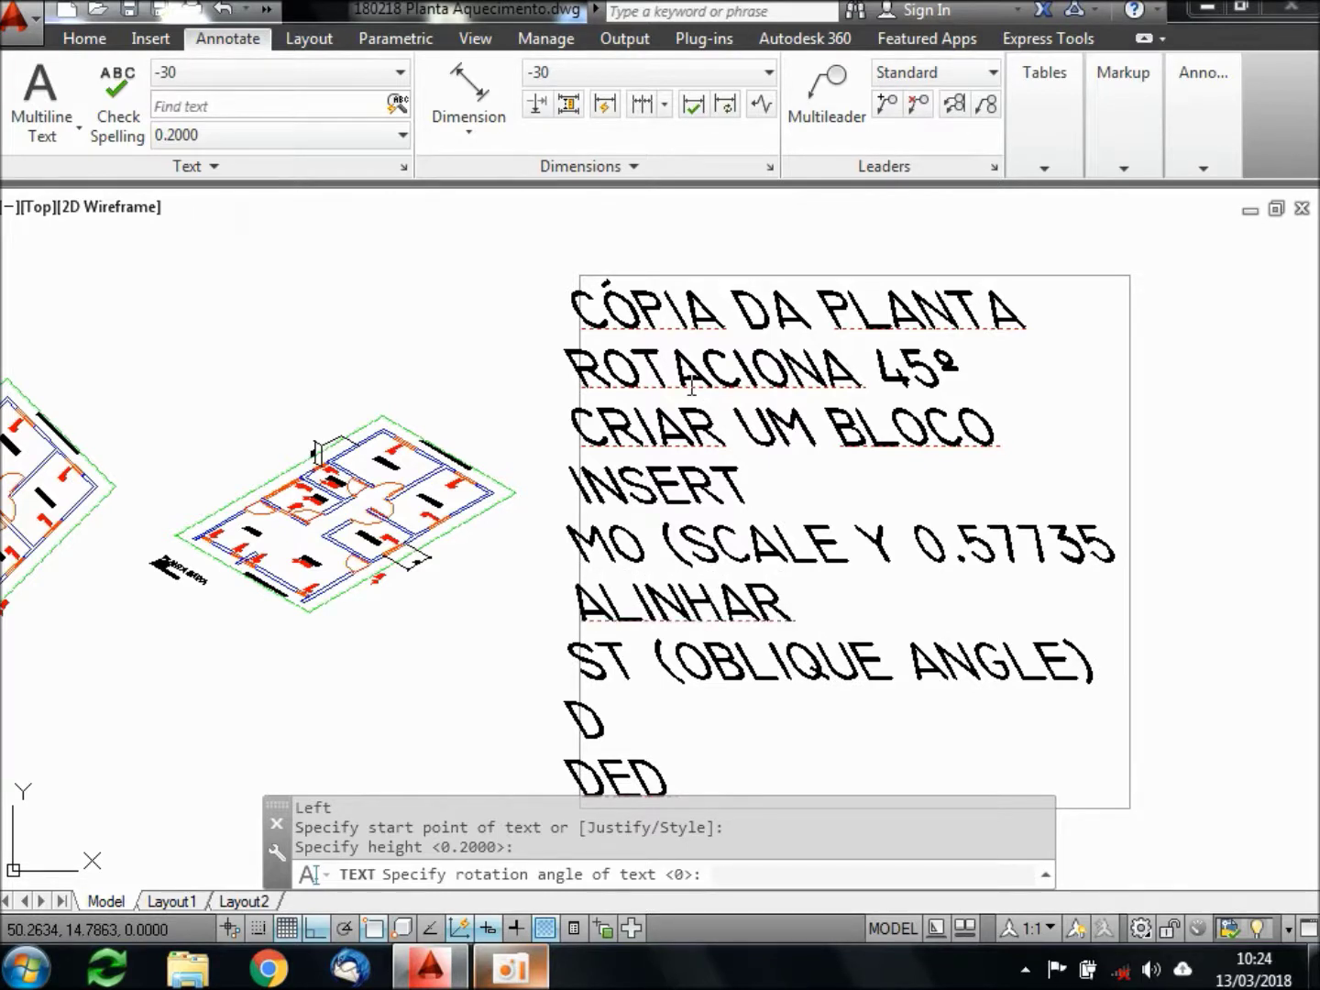
type(" AL\"")
key("Left")
key("Left")
key("Left")
type("\"")
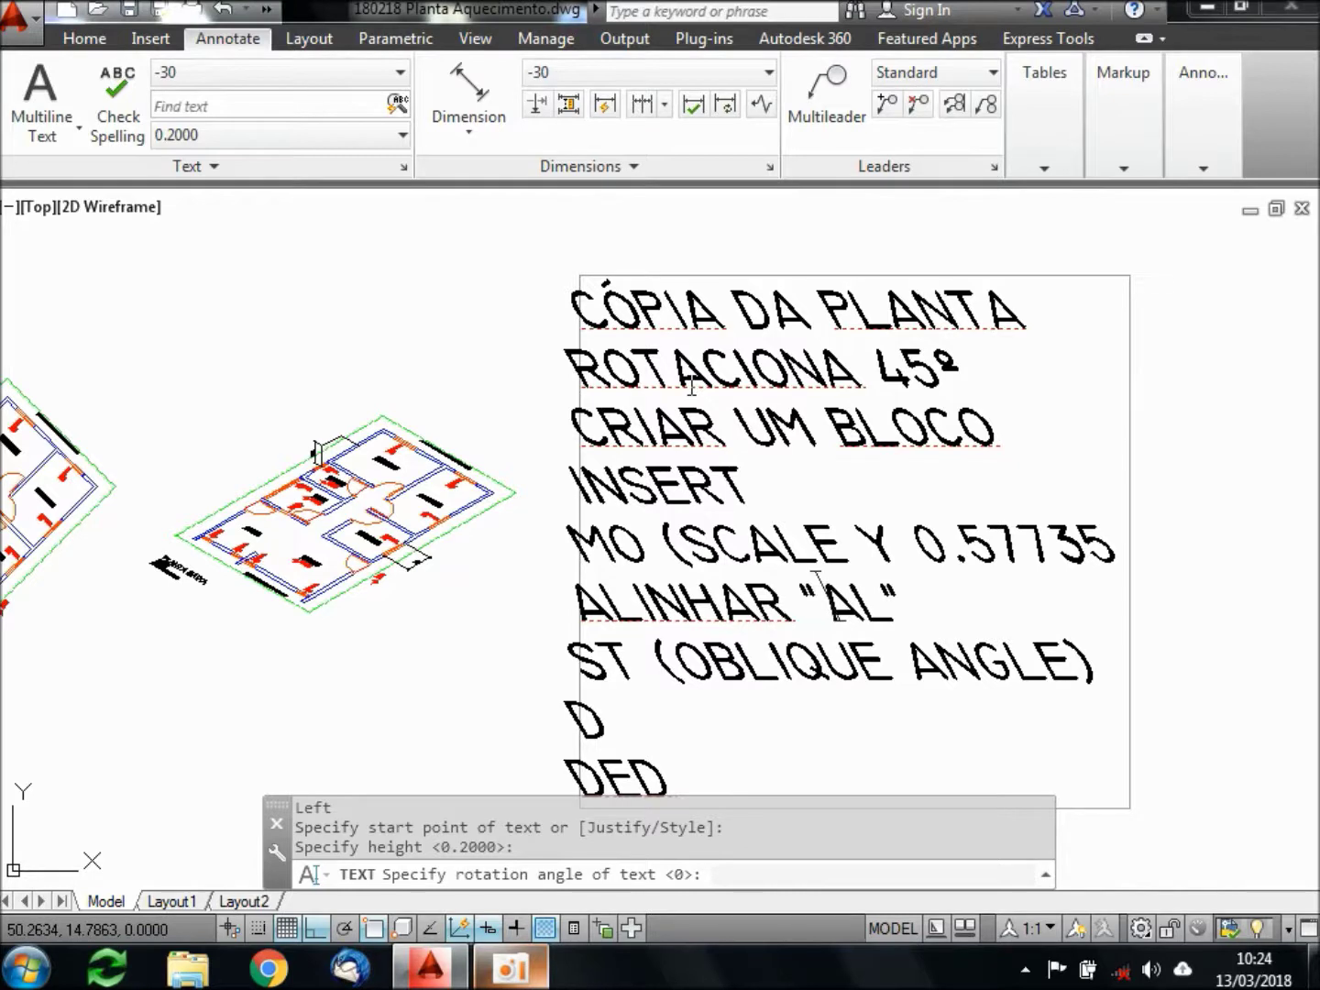
key("Return")
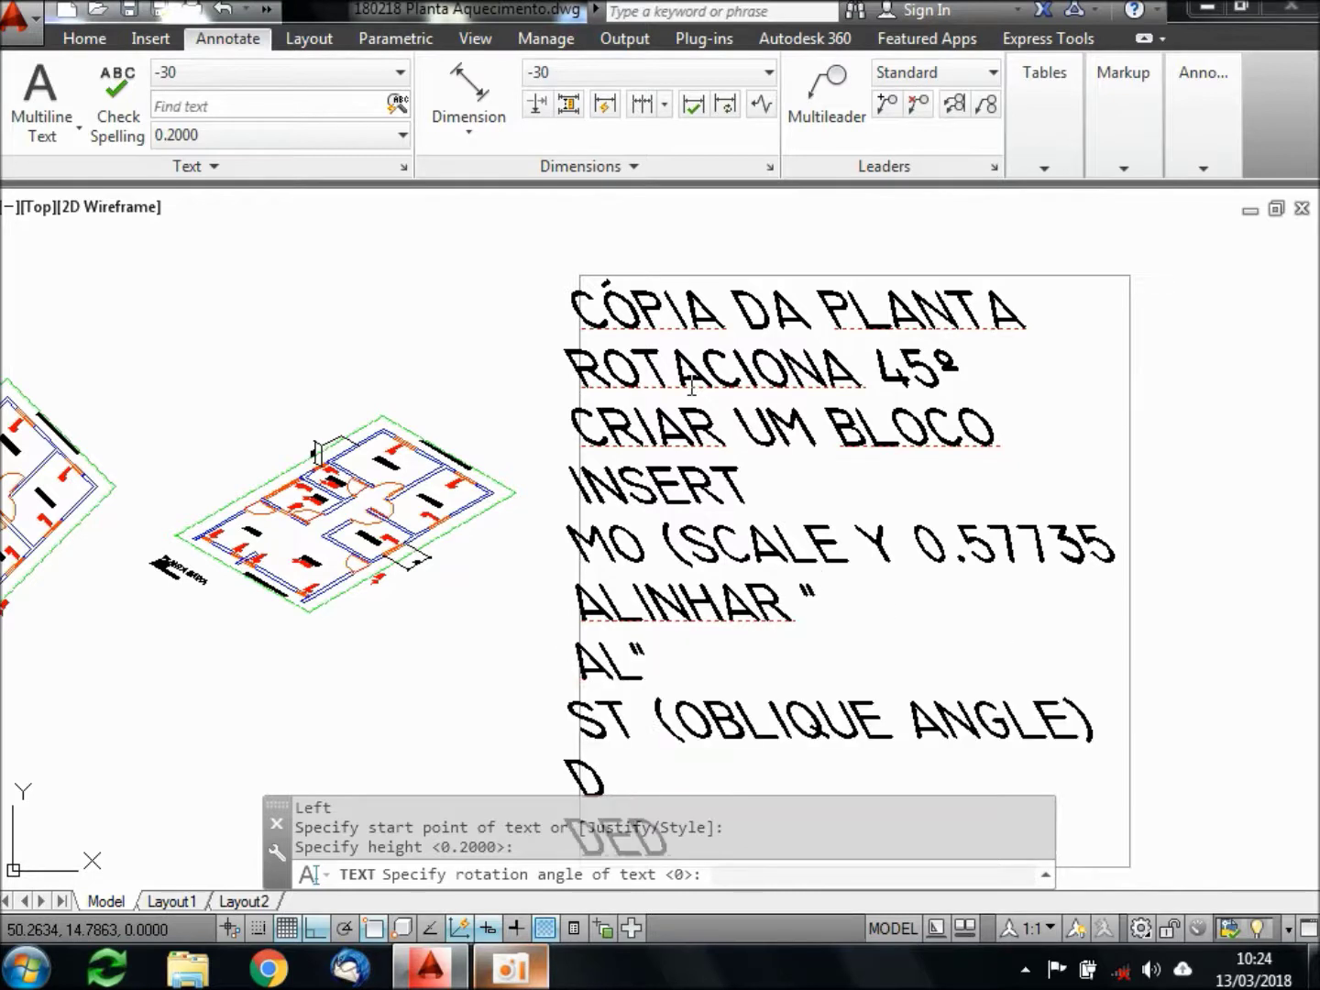
key("BackSpace")
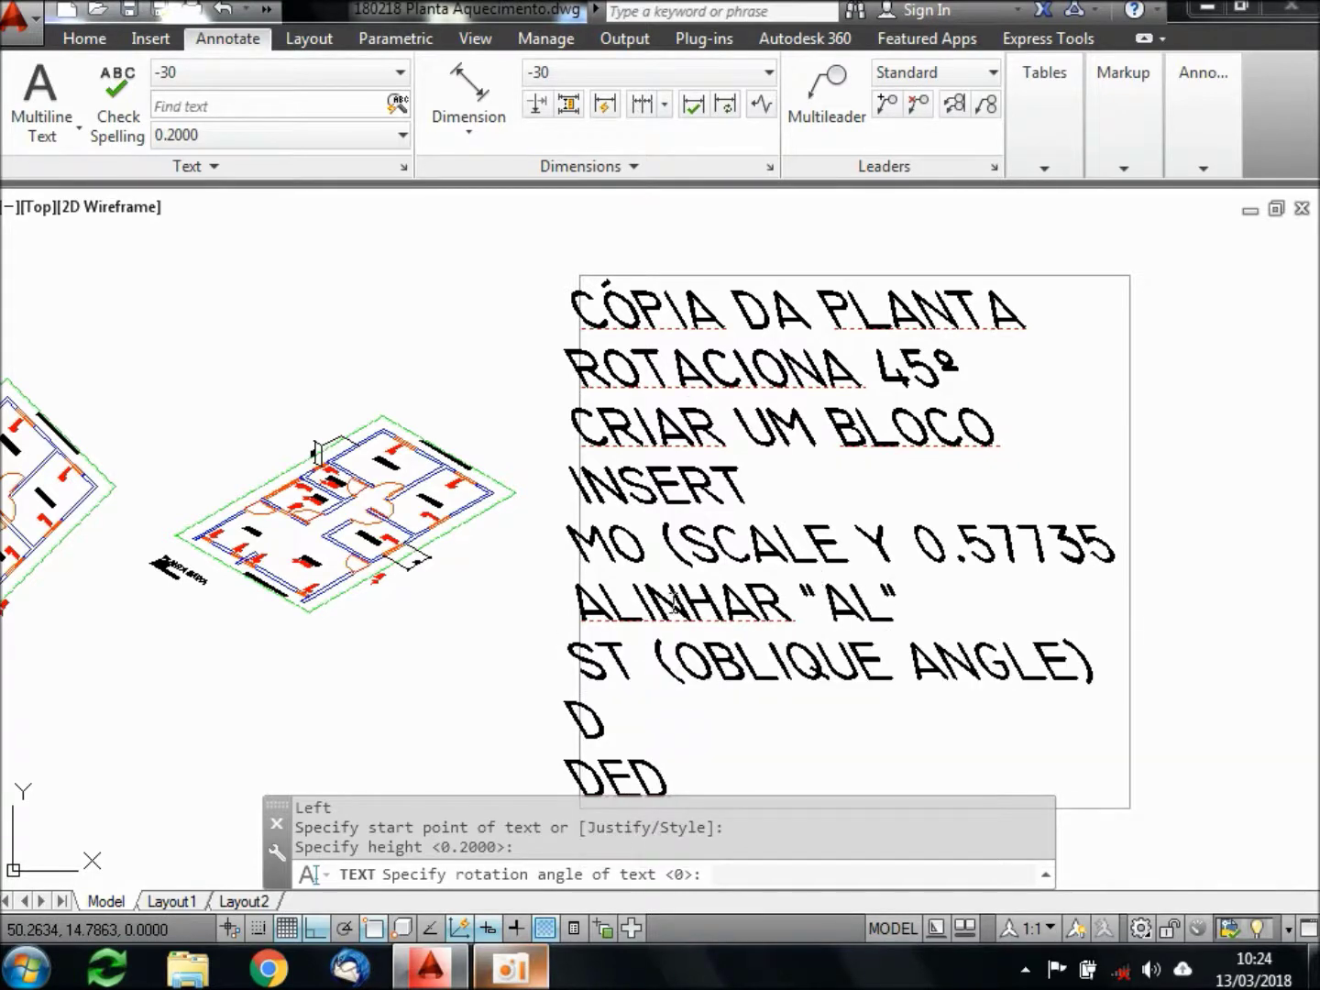
left_click(679, 780)
key("Escape")
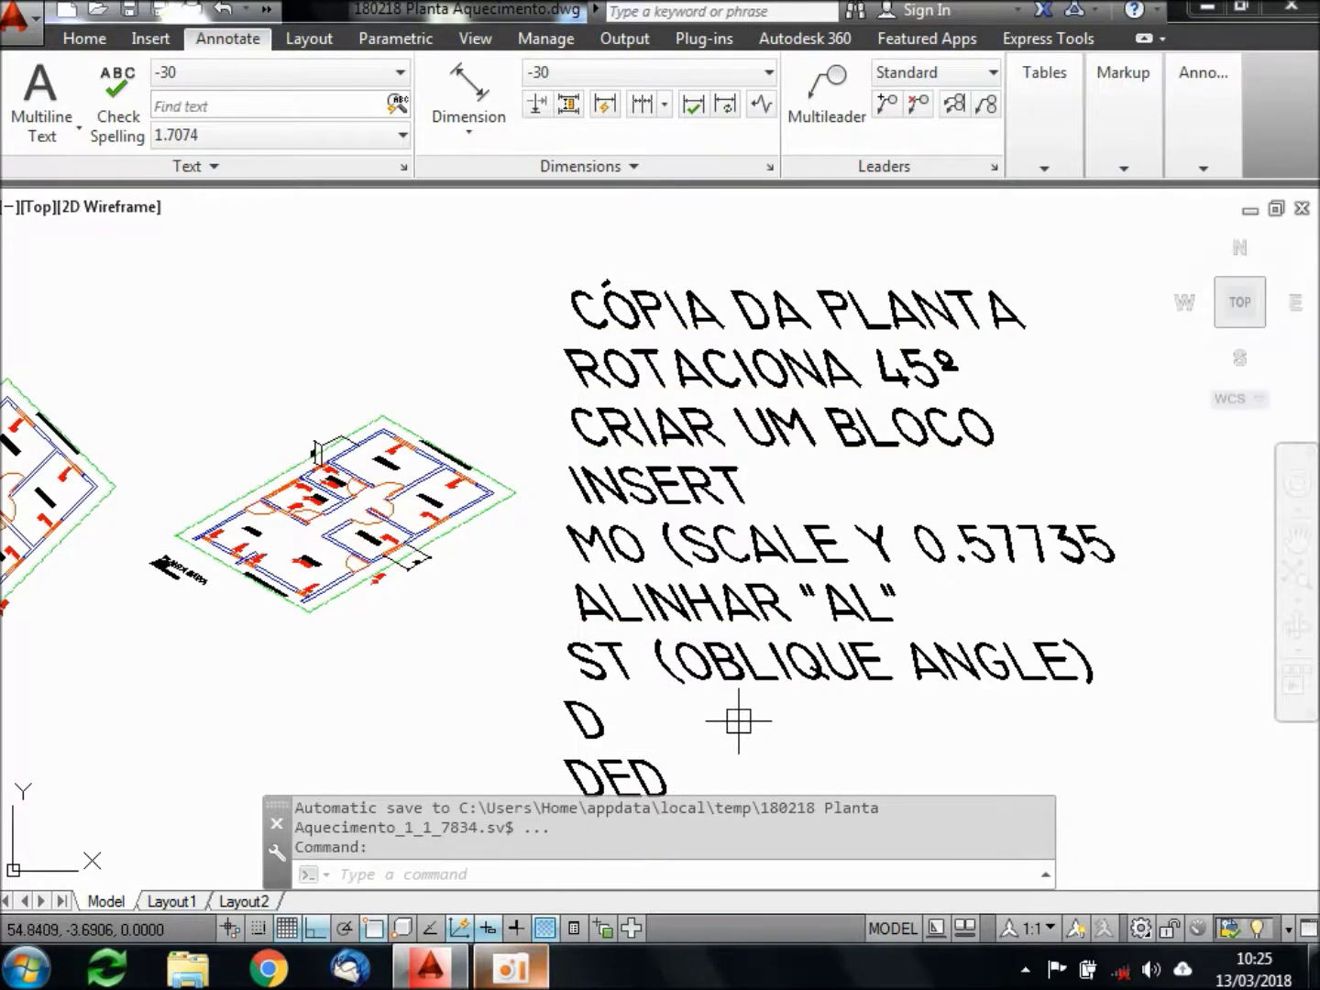
Change the text style of all the note's lines to Standard
left_click(757, 678)
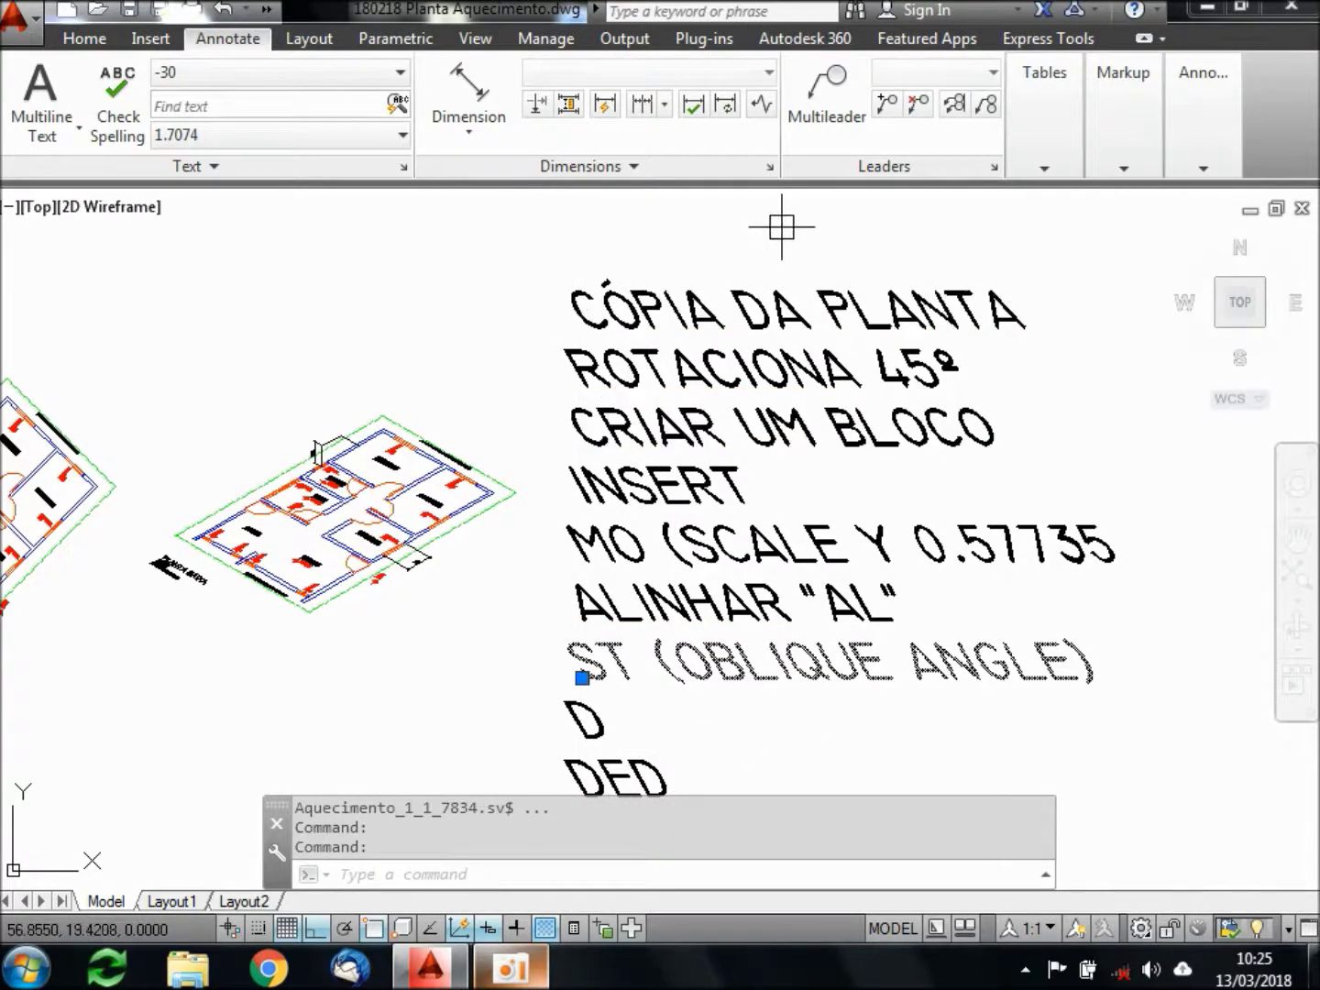
left_click(781, 227)
left_click(559, 734)
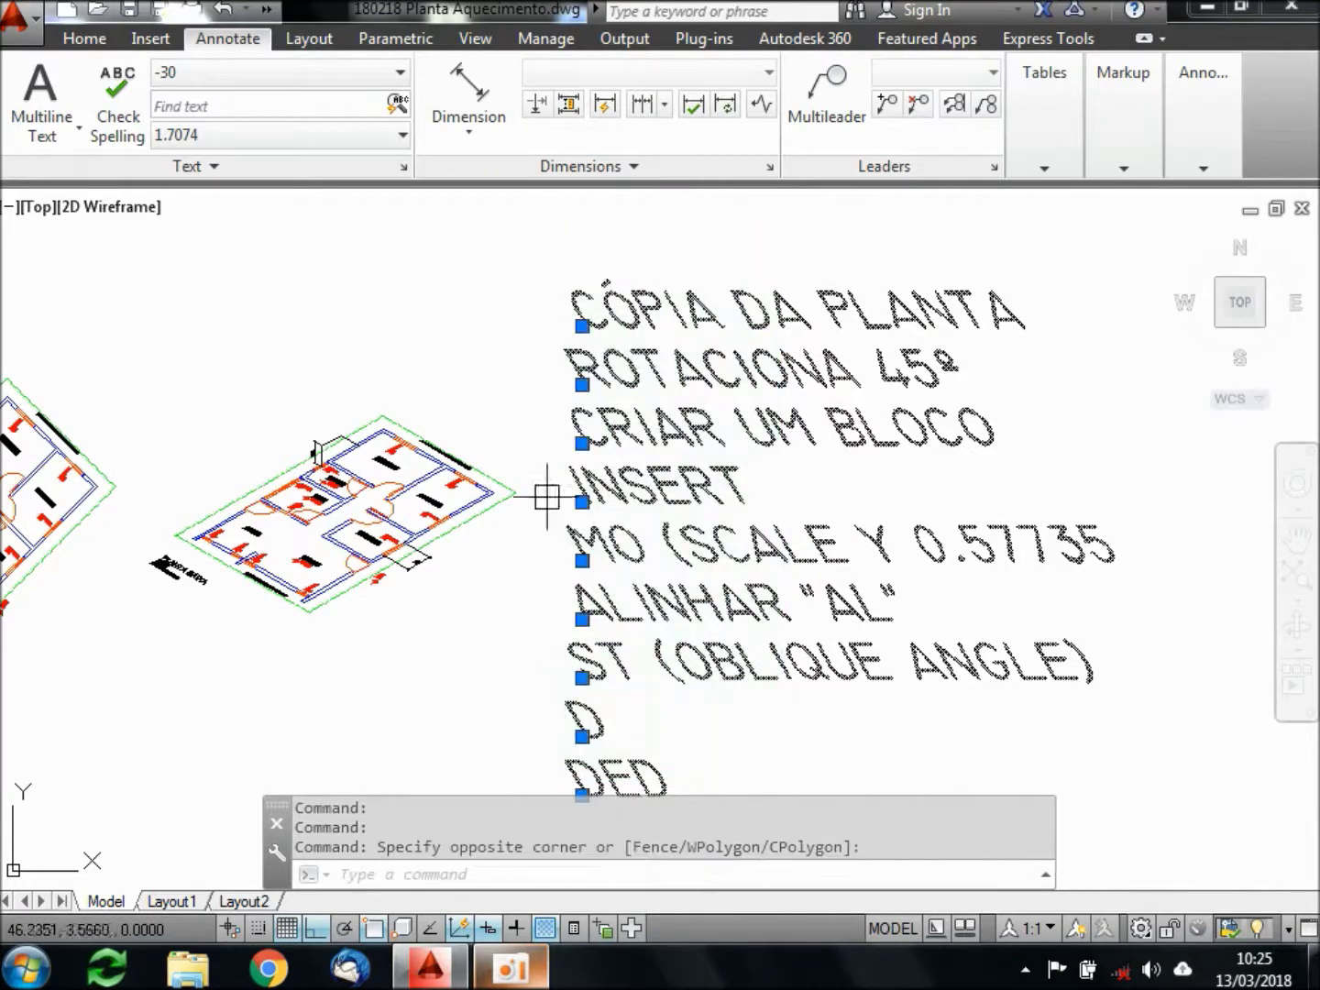
left_click(330, 75)
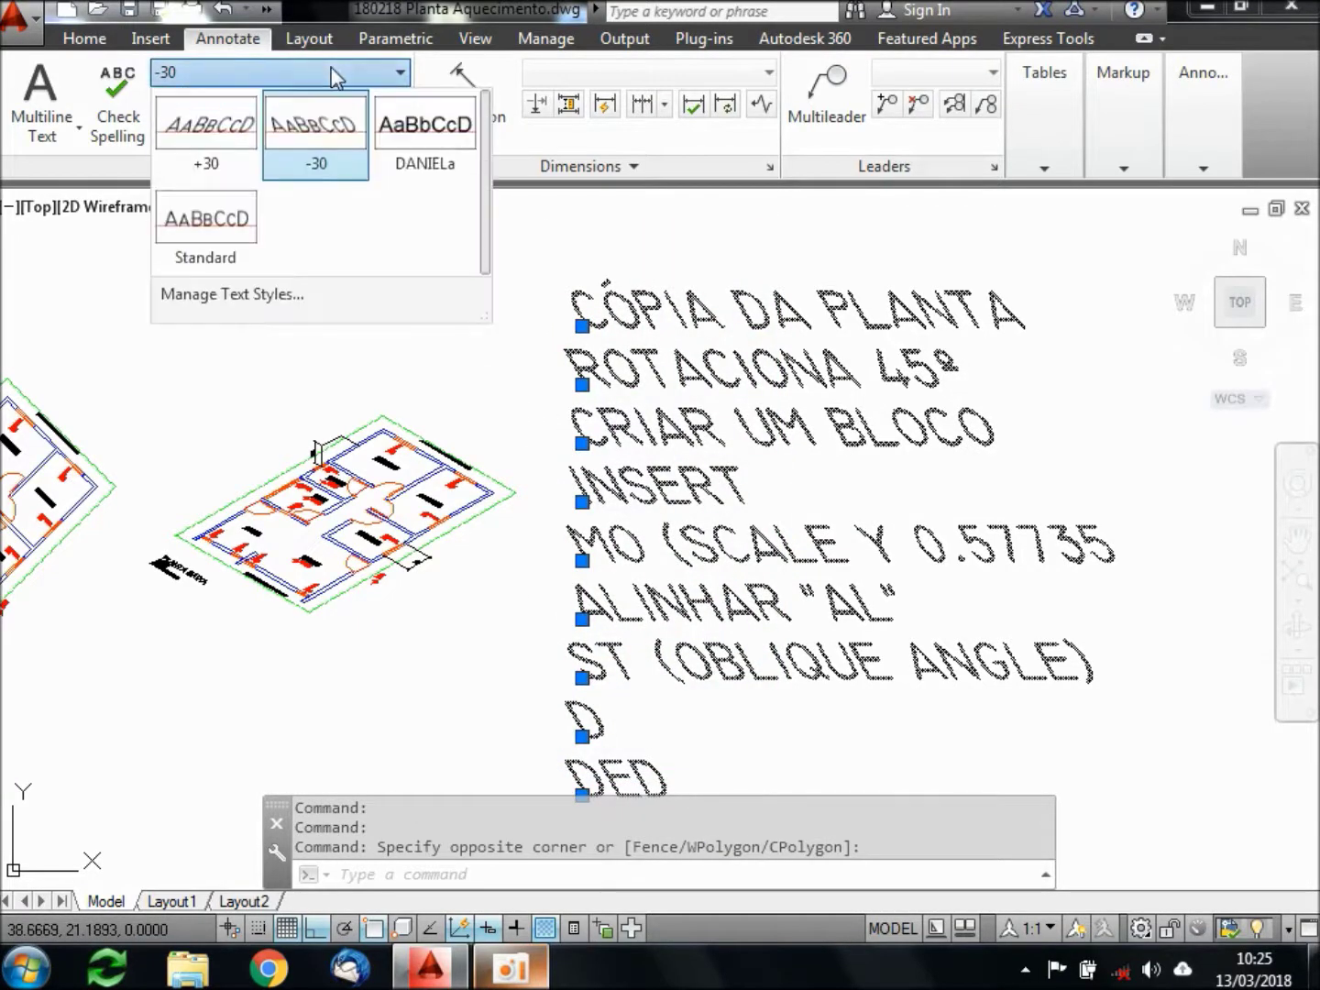
left_click(235, 229)
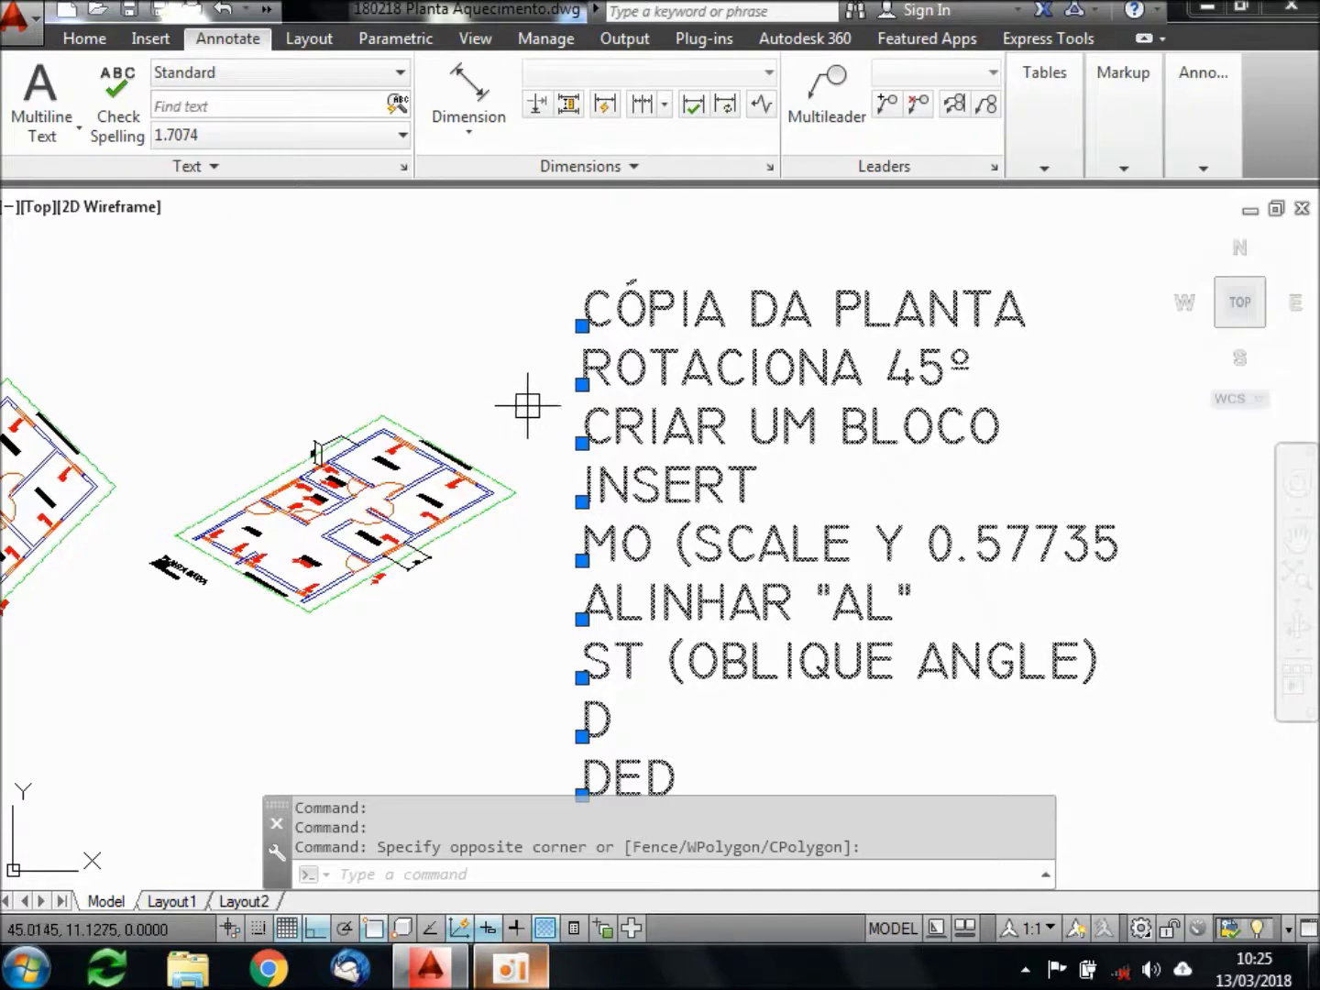
scroll(527, 404, "down", 2)
key("Escape")
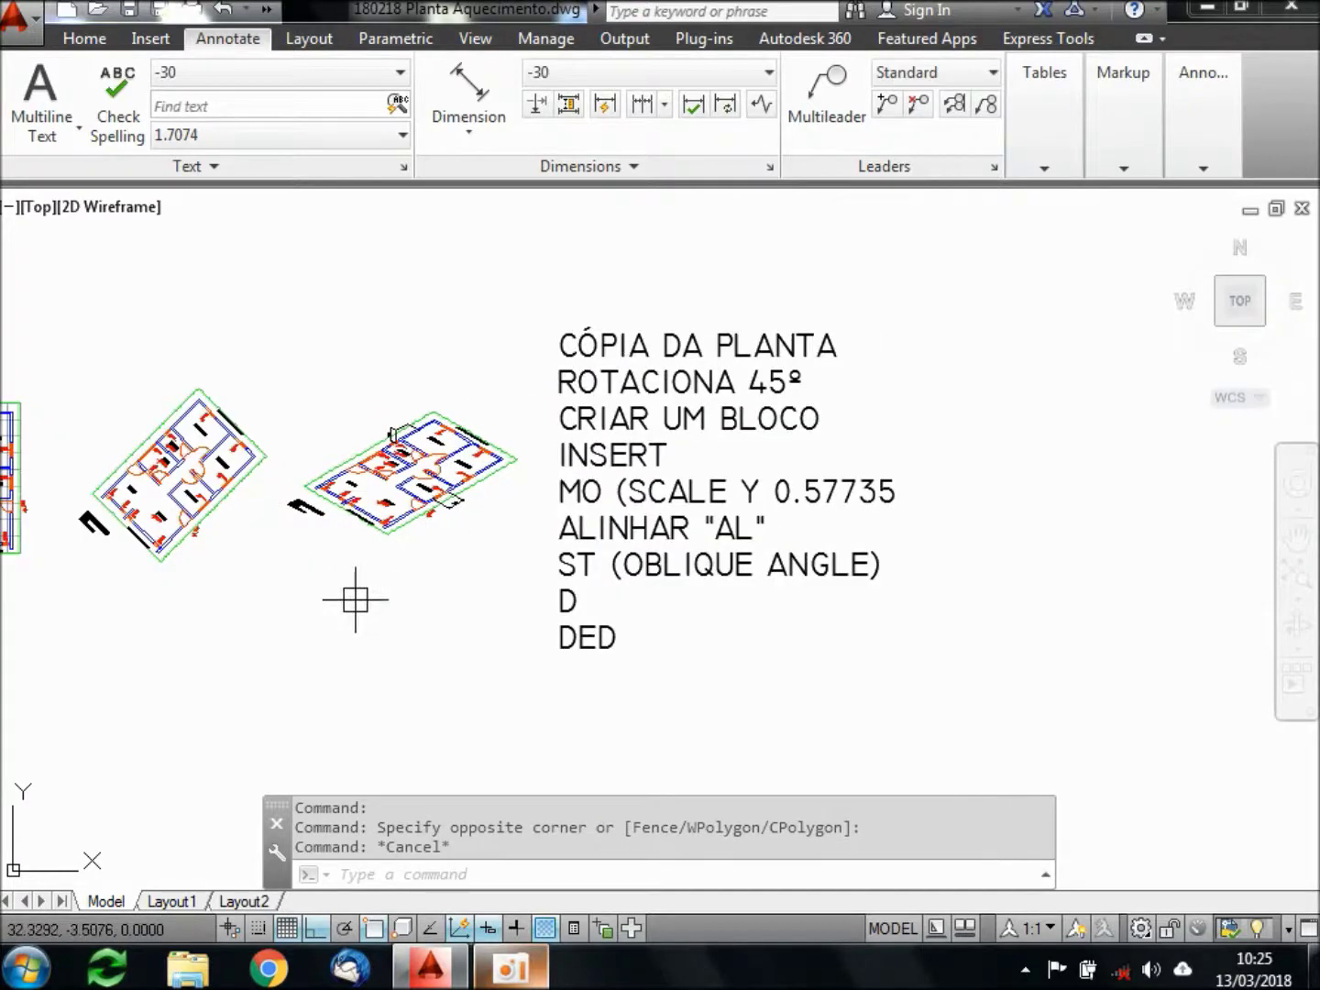
mouse_move(369, 619)
middle_mouse_down()
mouse_move(522, 570)
mouse_move(475, 646)
middle_mouse_up()
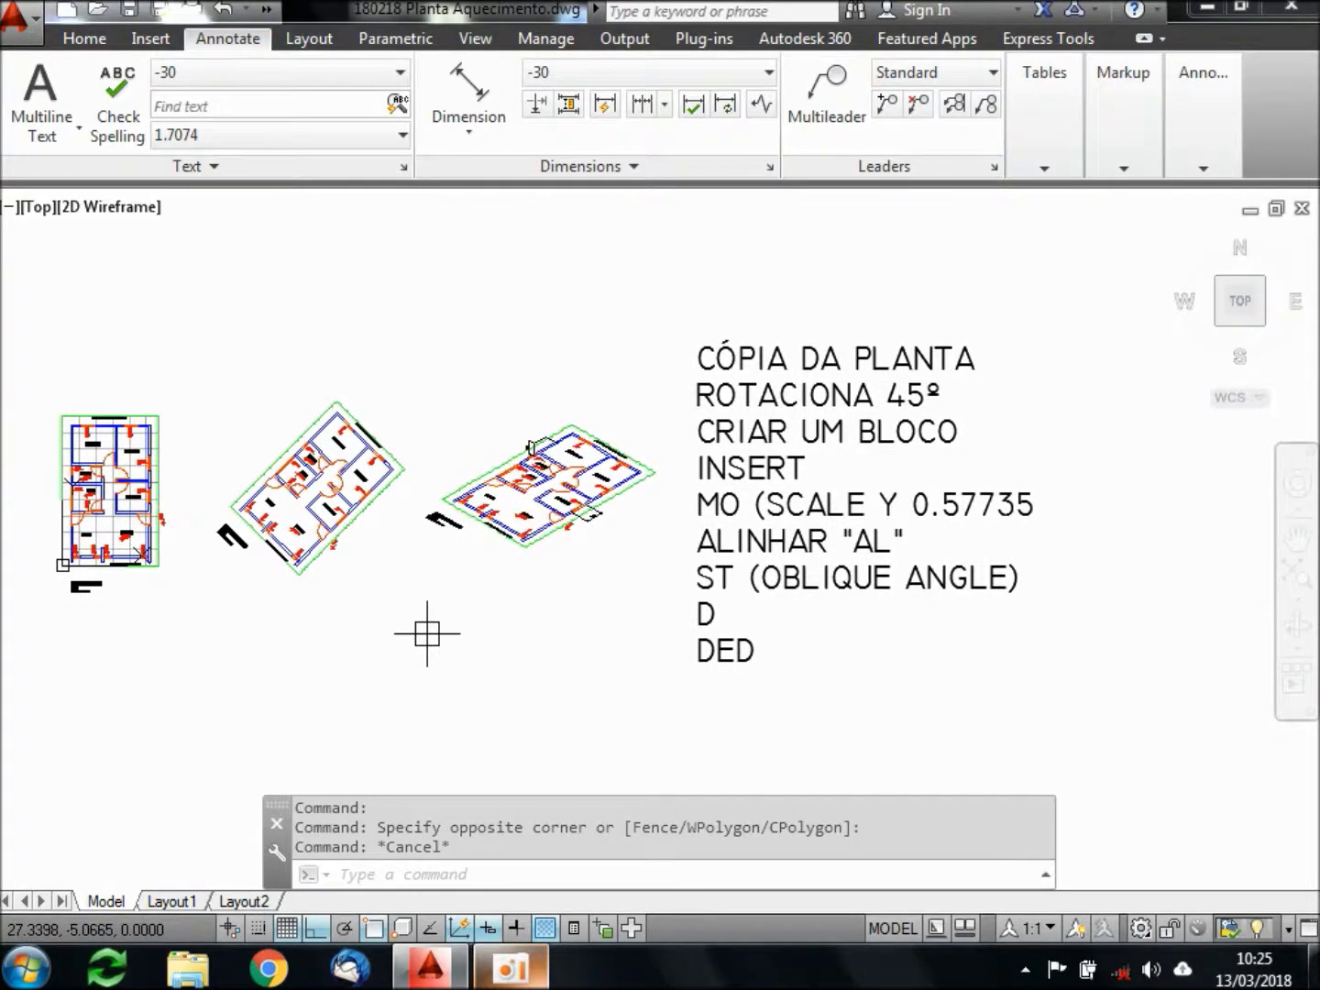
left_click(511, 968)
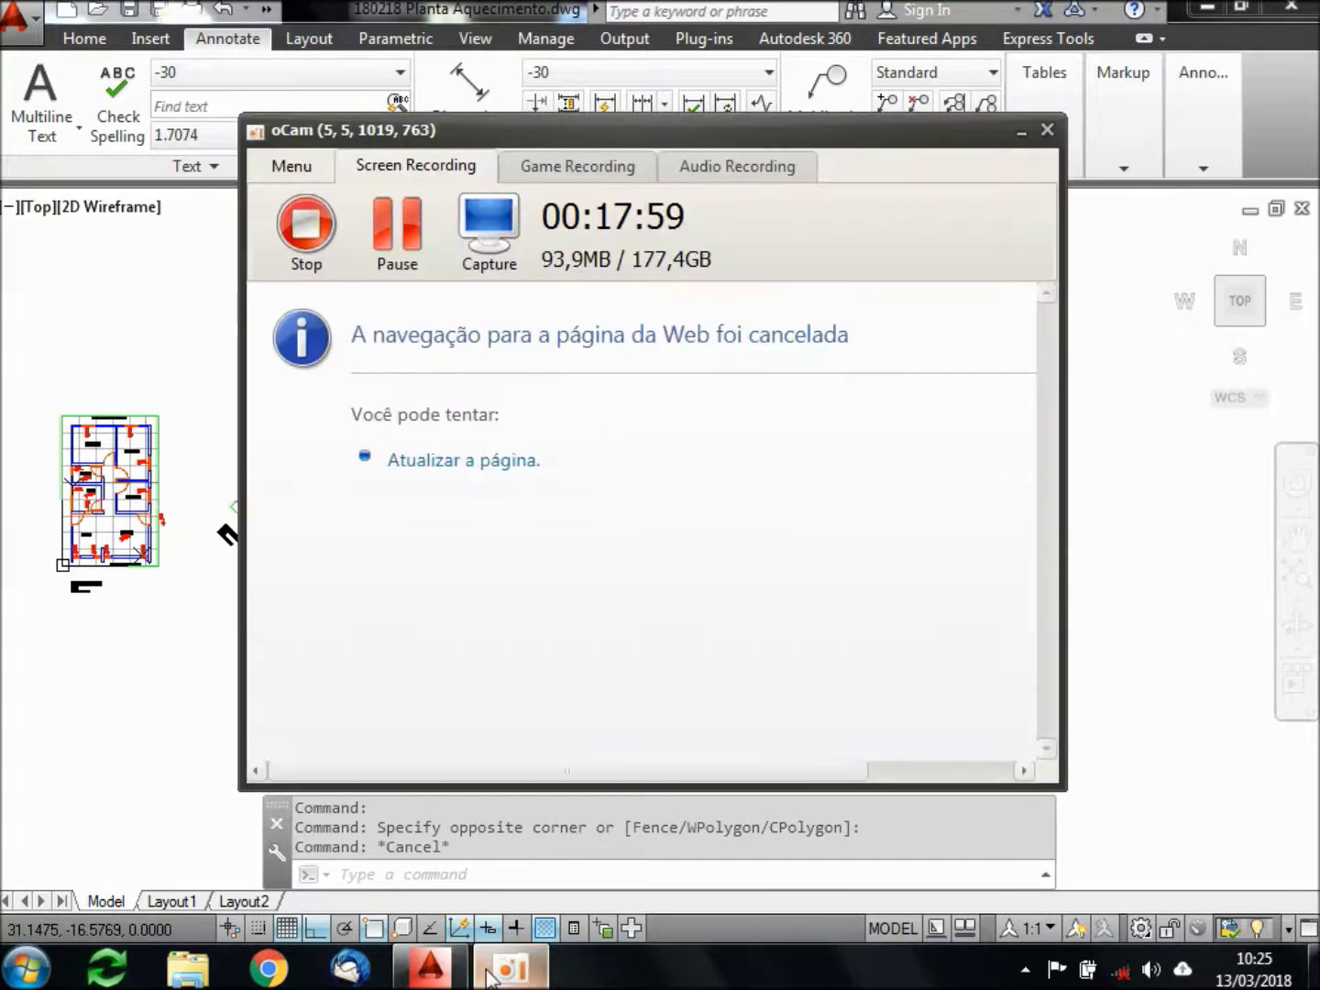